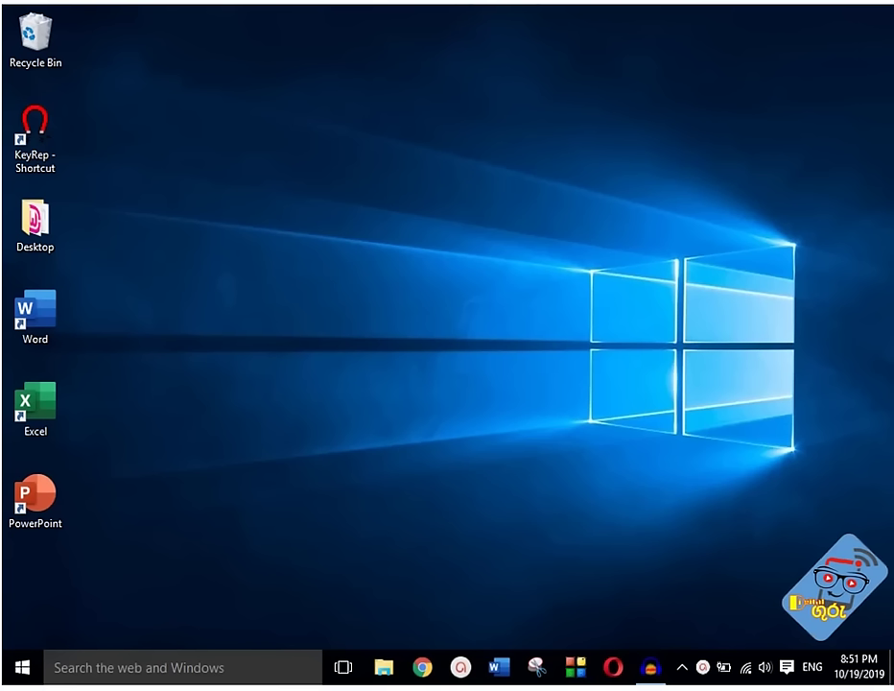
- Launch Microsoft Word by searching for 'word' in Windows search
{"action": "left_click", "coordinate": [36, 311]}
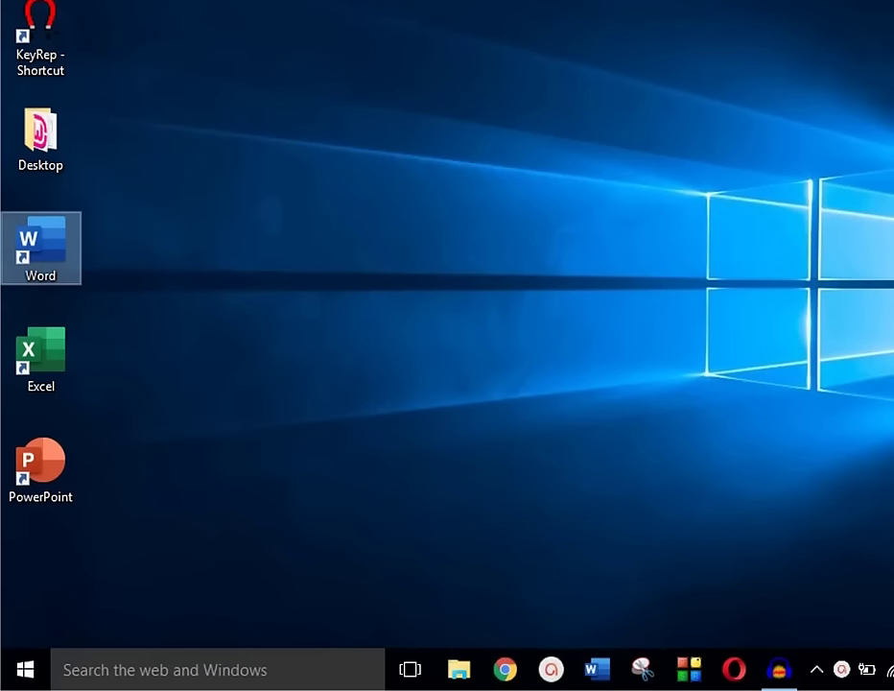
{"action": "key", "text": "super+s"}
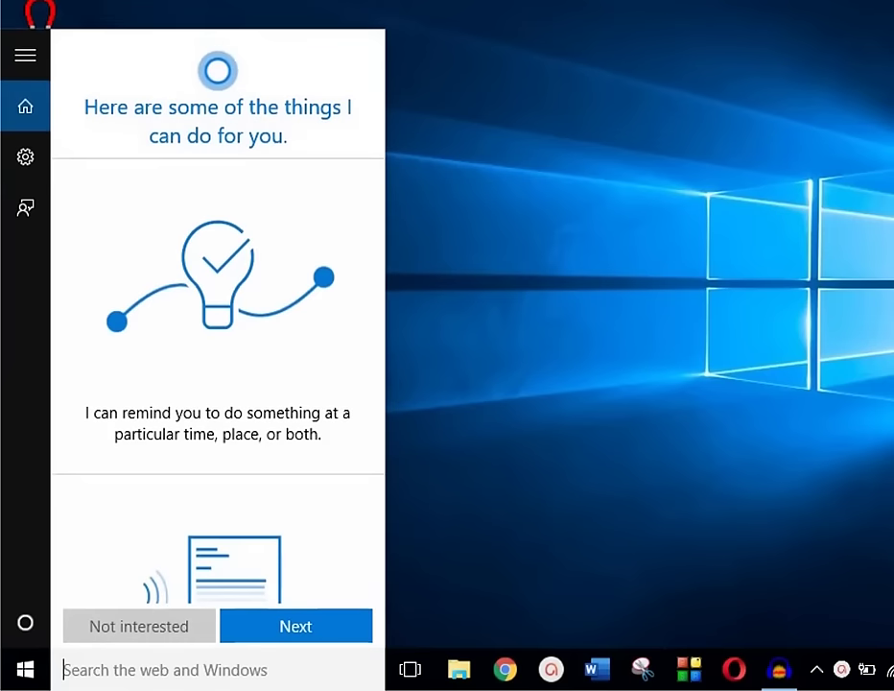
{"action": "type", "text": "word"}
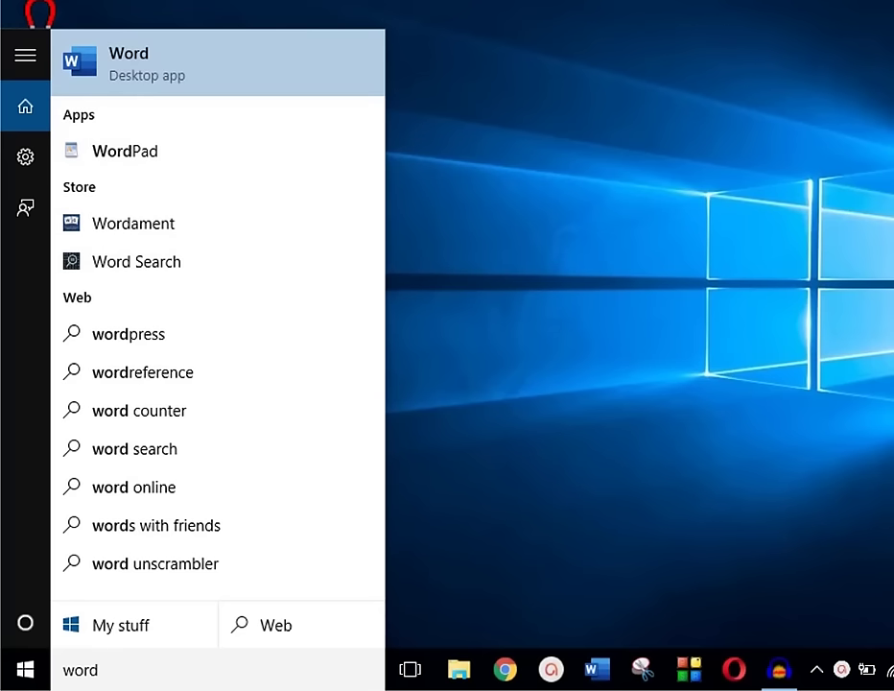
{"action": "key", "text": "Return"}
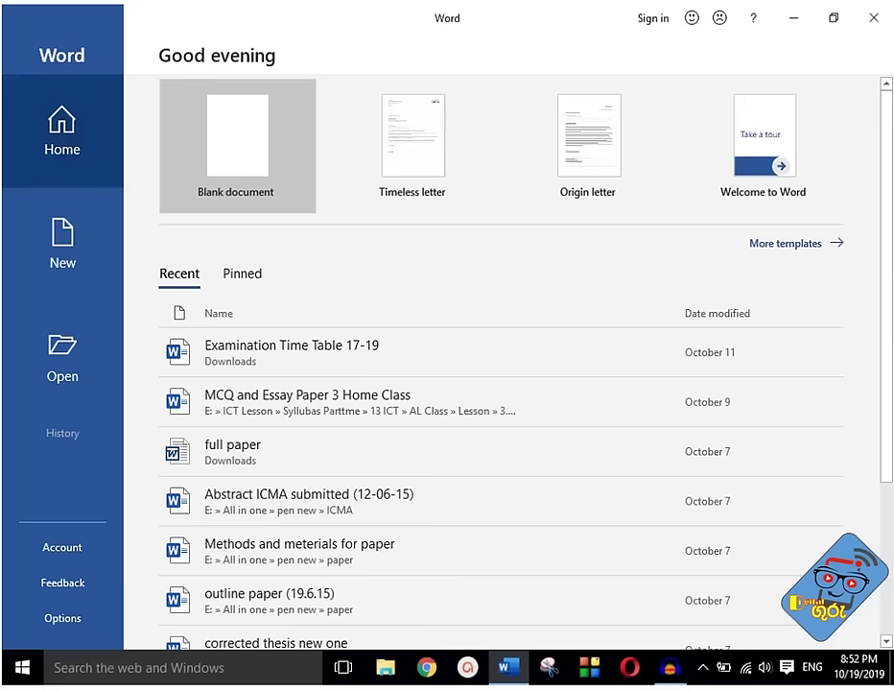
- Look through the recent files on Word's Home view, then go to the New page
{"action": "left_click", "coordinate": [62, 130]}
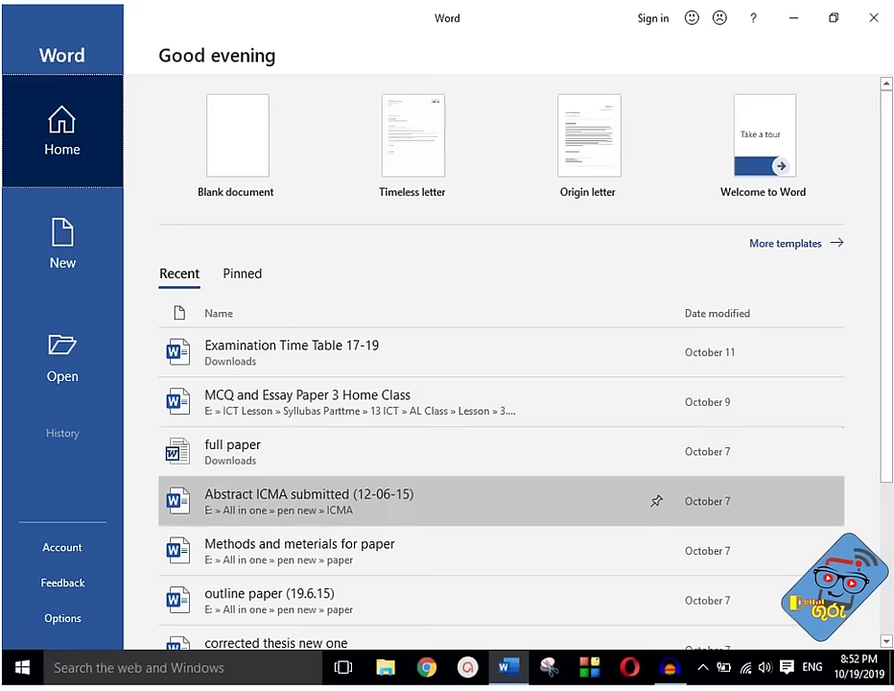
{"action": "scroll", "coordinate": [499, 550], "scroll_direction": "down", "scroll_amount": 2}
{"action": "scroll", "coordinate": [499, 550], "scroll_direction": "up", "scroll_amount": 2}
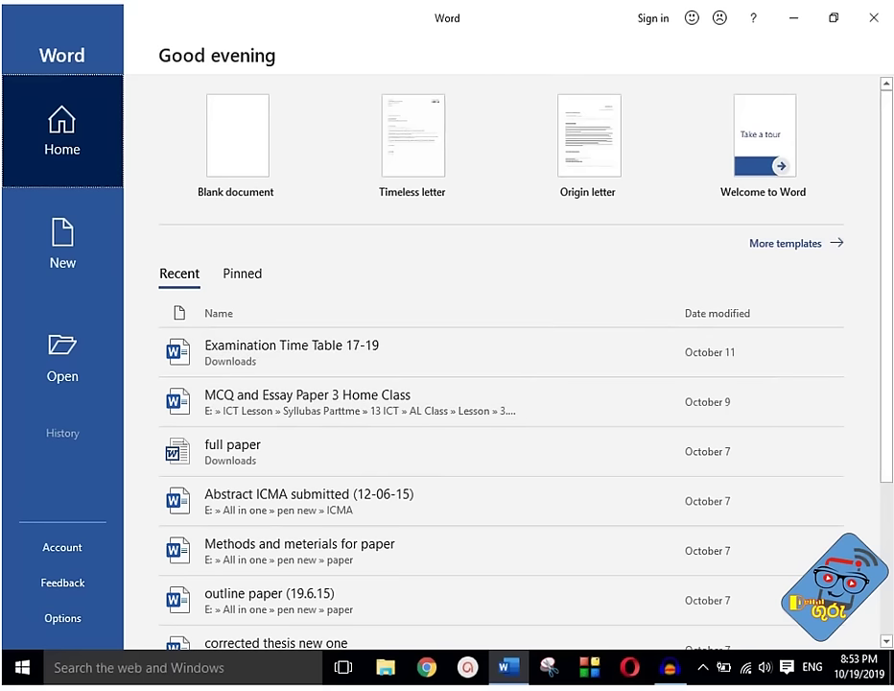
{"action": "left_click", "coordinate": [62, 245]}
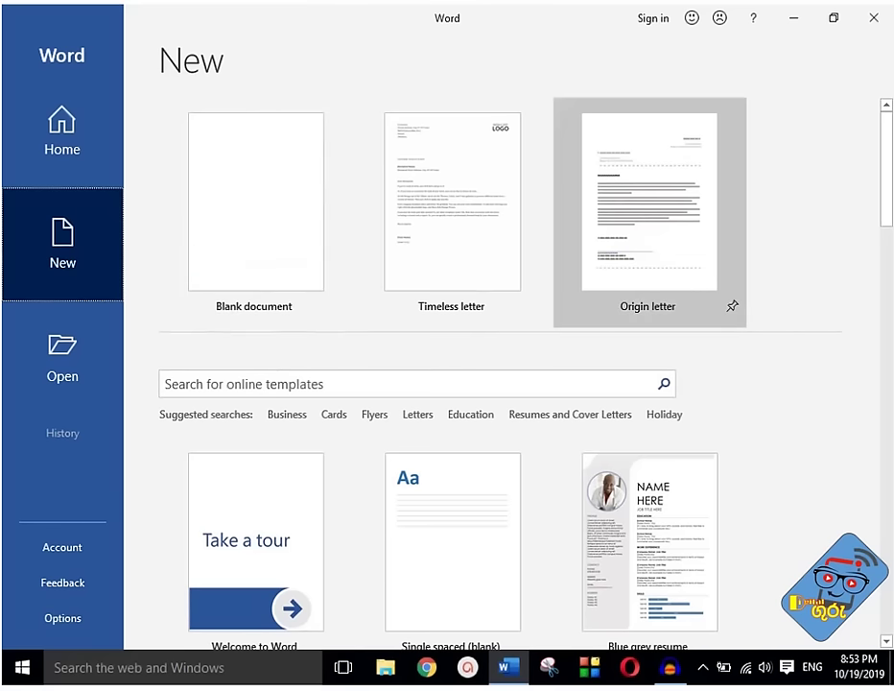
- Scroll through the template gallery and create a Blank document
{"action": "scroll", "coordinate": [451, 317], "scroll_direction": "down", "scroll_amount": 1}
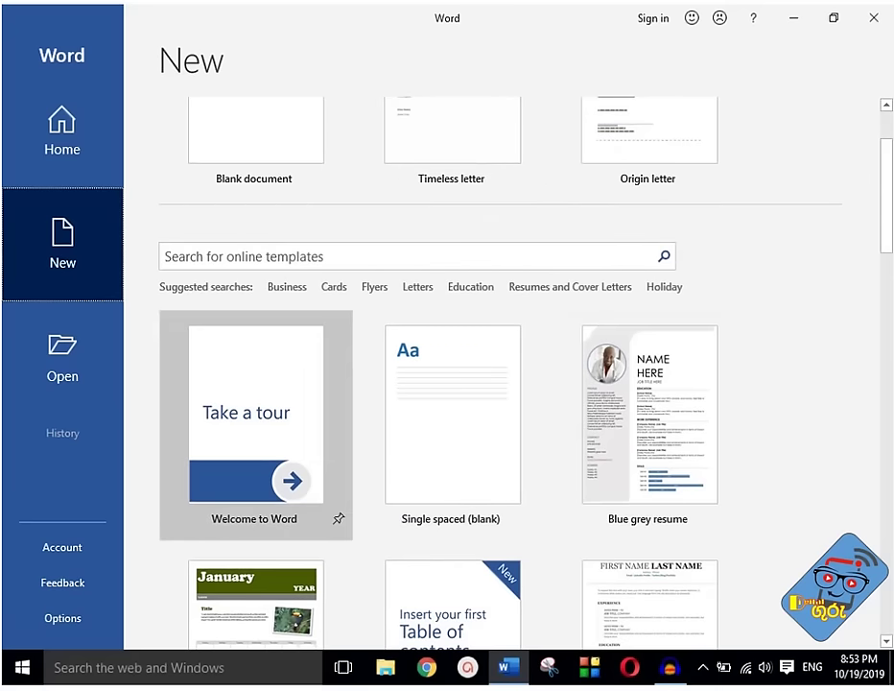
{"action": "scroll", "coordinate": [254, 432], "scroll_direction": "down", "scroll_amount": 1}
{"action": "scroll", "coordinate": [256, 527], "scroll_direction": "down", "scroll_amount": 1}
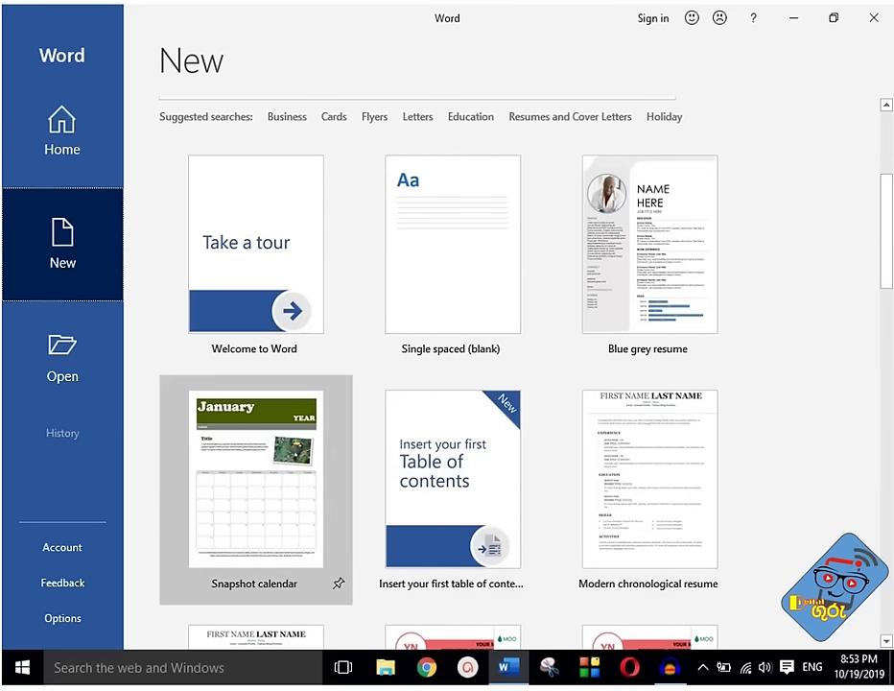
{"action": "scroll", "coordinate": [321, 441], "scroll_direction": "down", "scroll_amount": 1}
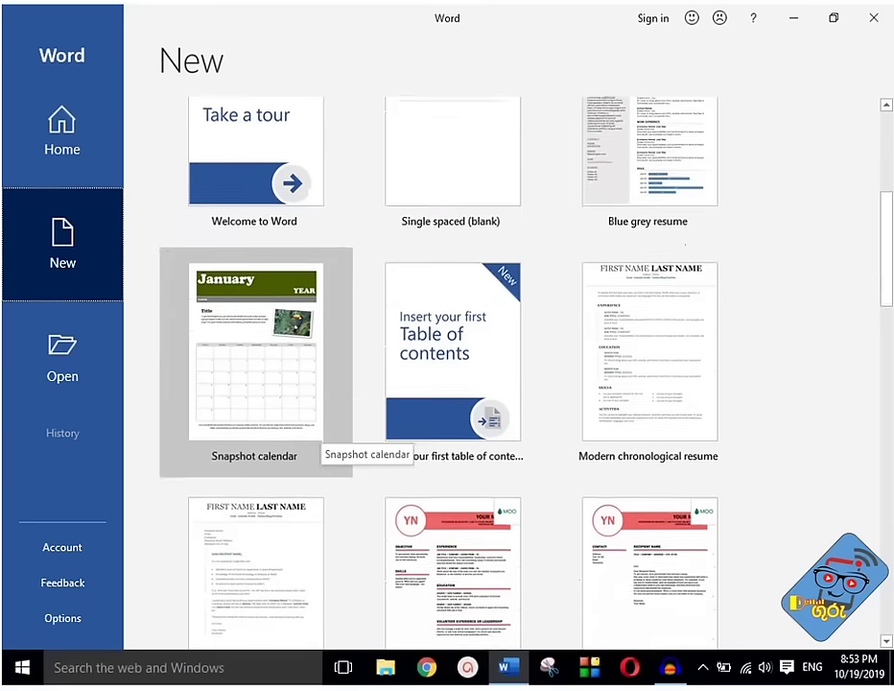
{"action": "scroll", "coordinate": [322, 441], "scroll_direction": "down", "scroll_amount": 1}
{"action": "scroll", "coordinate": [321, 441], "scroll_direction": "down", "scroll_amount": 1}
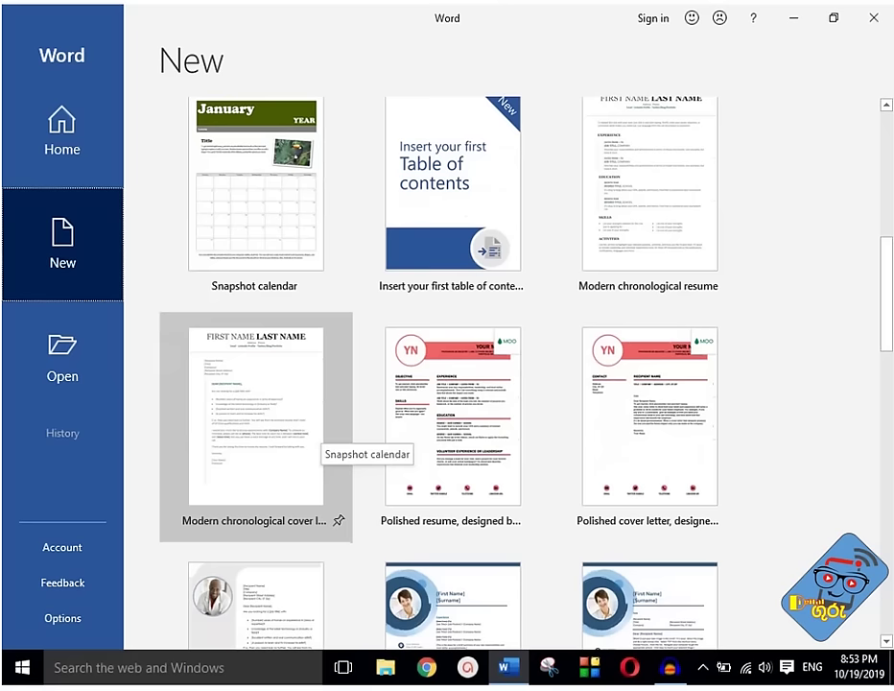
{"action": "scroll", "coordinate": [322, 441], "scroll_direction": "down", "scroll_amount": 1}
{"action": "scroll", "coordinate": [321, 441], "scroll_direction": "up", "scroll_amount": 1}
{"action": "scroll", "coordinate": [321, 441], "scroll_direction": "up", "scroll_amount": 1}
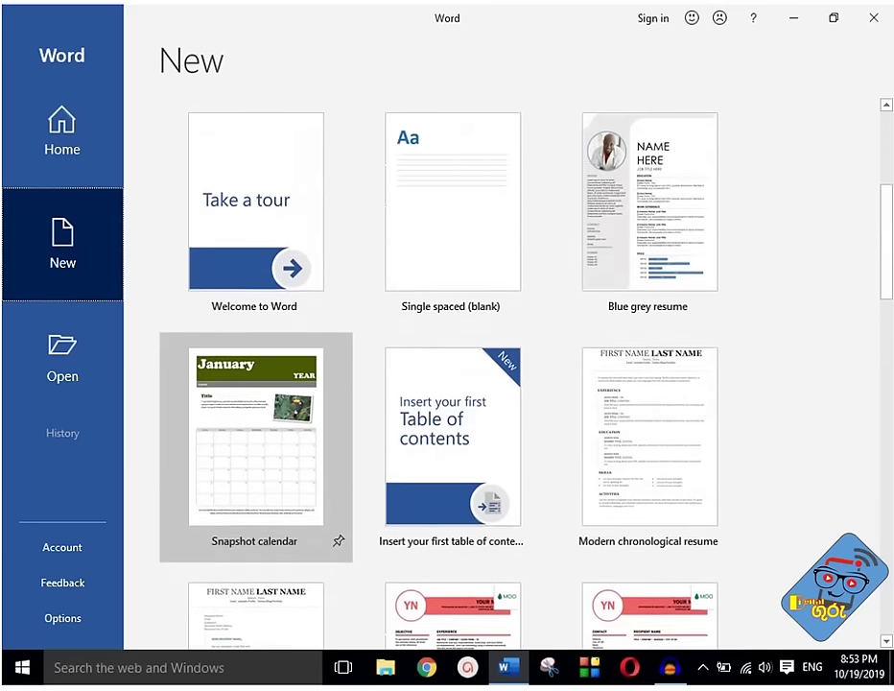
{"action": "scroll", "coordinate": [254, 441], "scroll_direction": "up", "scroll_amount": 2}
{"action": "scroll", "coordinate": [287, 415], "scroll_direction": "up", "scroll_amount": 1}
{"action": "scroll", "coordinate": [287, 414], "scroll_direction": "up", "scroll_amount": 1}
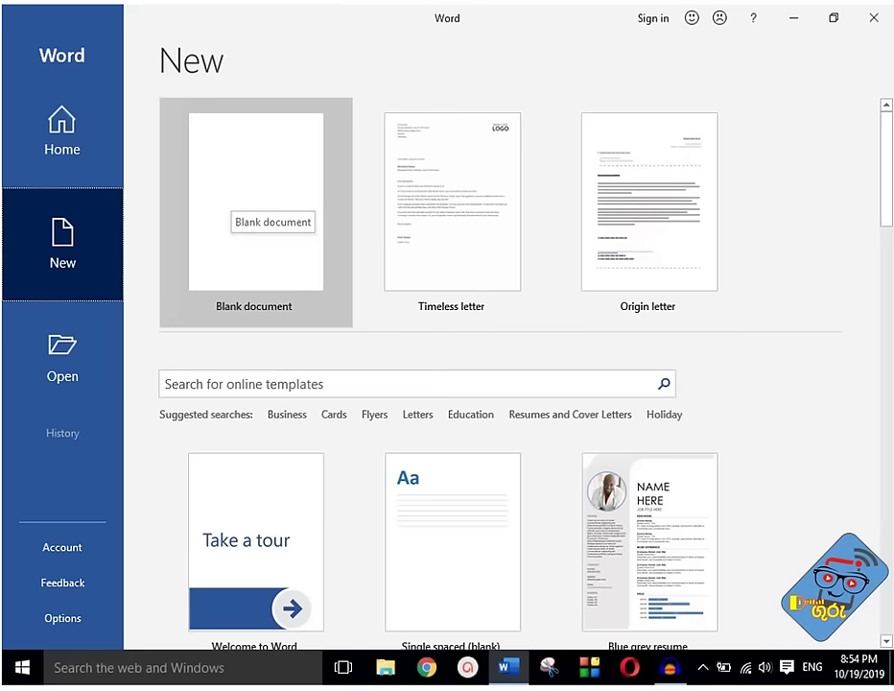
{"action": "left_click", "coordinate": [245, 196]}
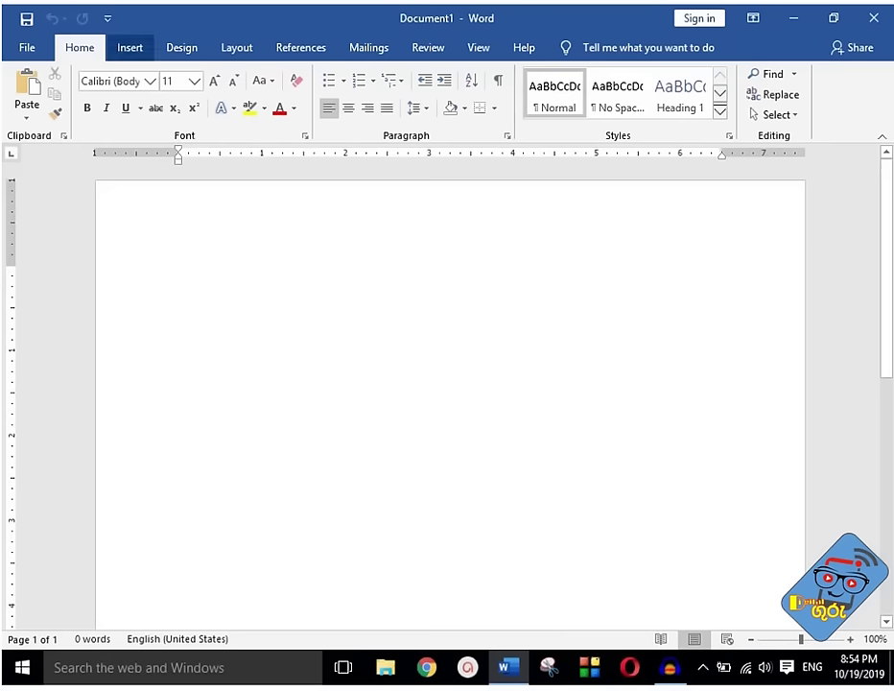
{"action": "left_click", "coordinate": [129, 47]}
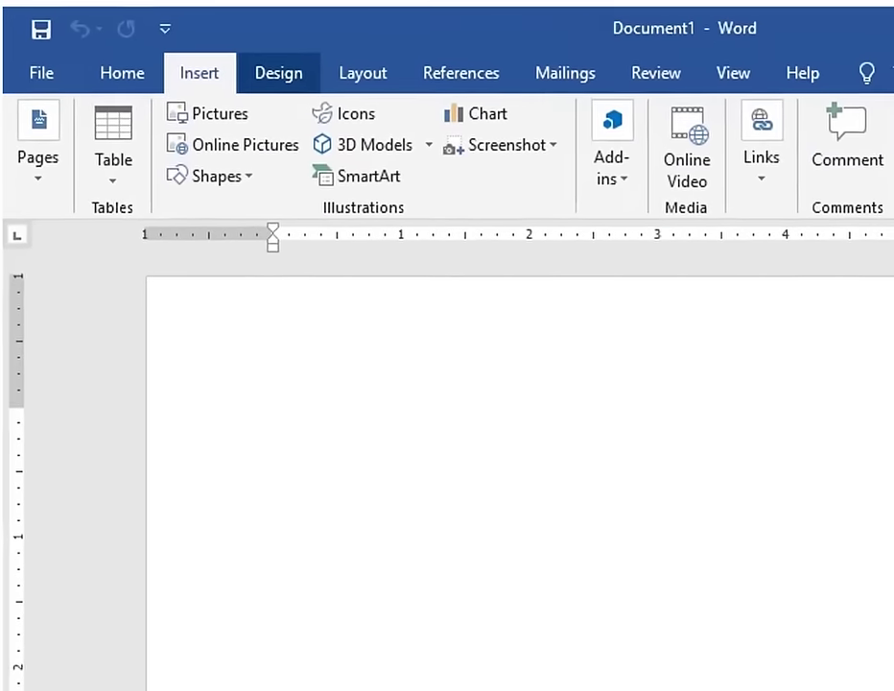
{"action": "left_click", "coordinate": [181, 47]}
{"action": "left_click", "coordinate": [236, 47]}
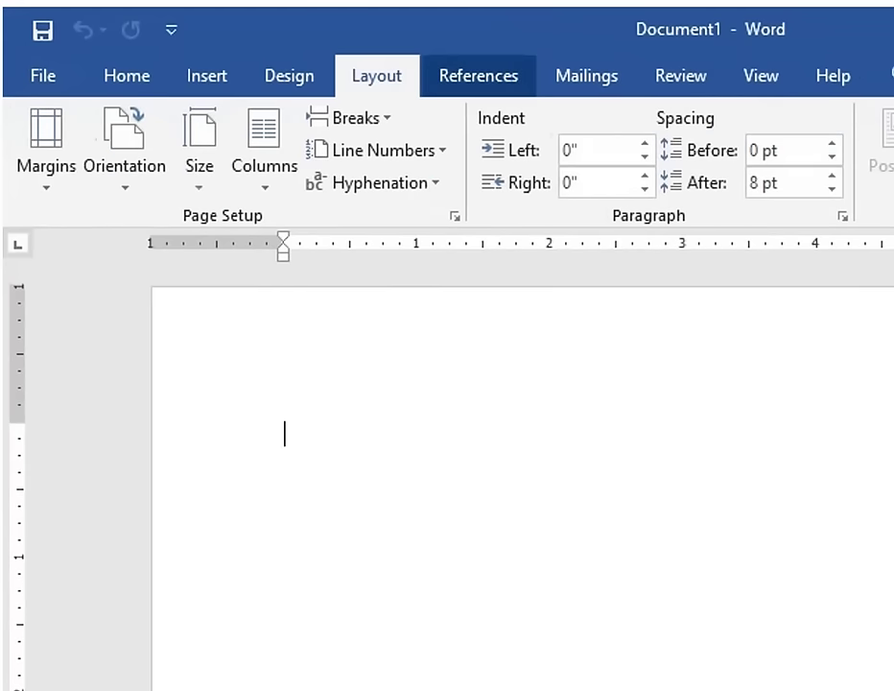
{"action": "left_click", "coordinate": [477, 75]}
{"action": "left_click", "coordinate": [586, 74]}
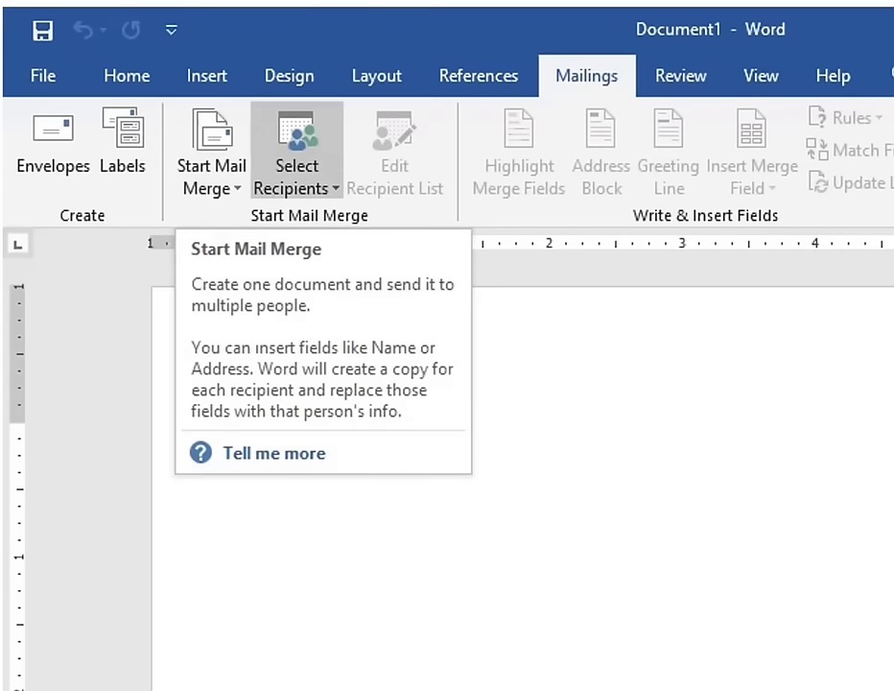
{"action": "left_click", "coordinate": [127, 75]}
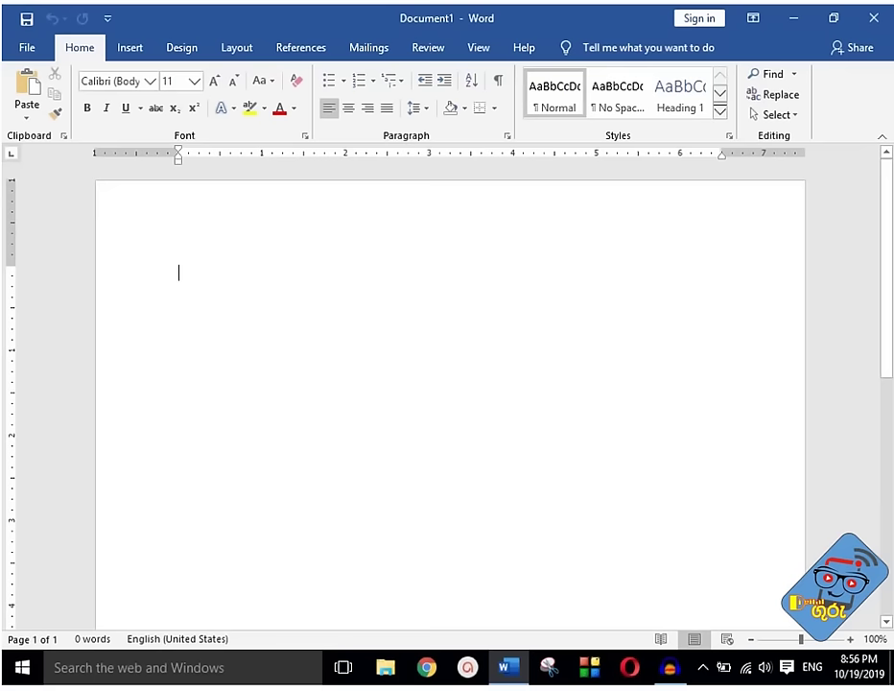
- Review the paper sizes on the Layout tab, keeping A4
{"action": "key", "text": "alt+p"}
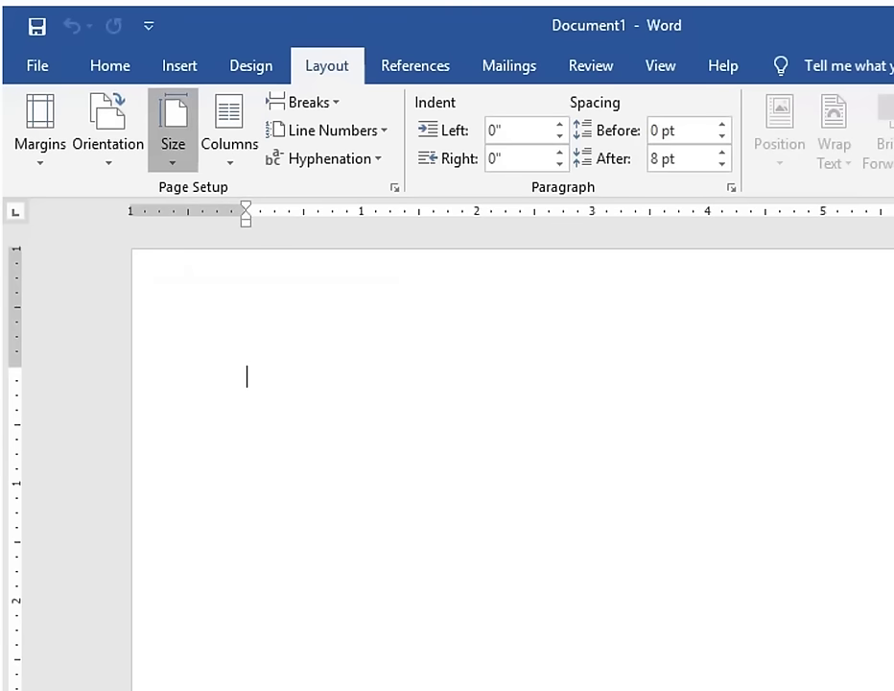
{"action": "left_click", "coordinate": [172, 135]}
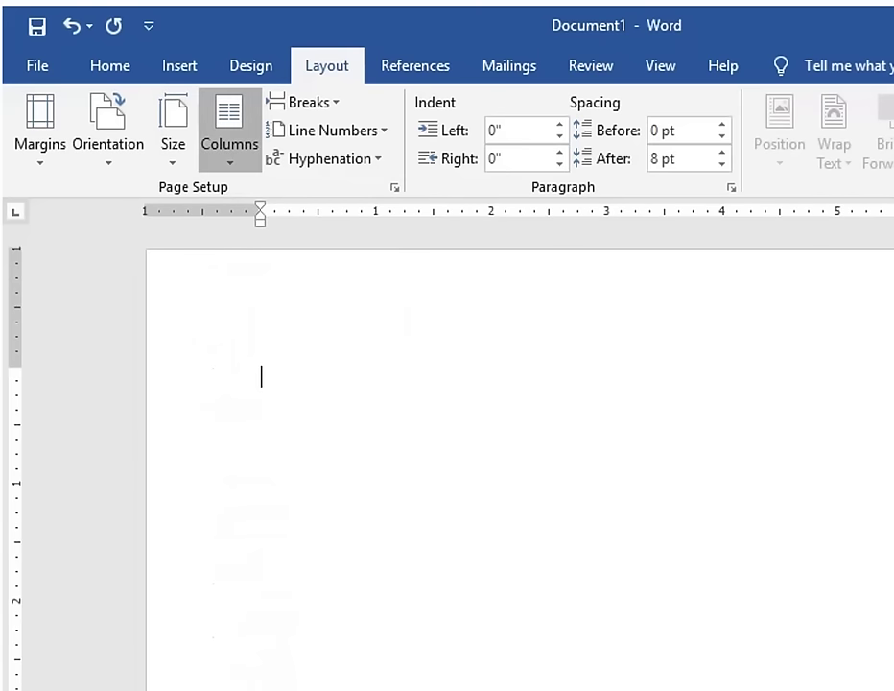
- Keep the page at one column and portrait orientation, and show the margin presets
{"action": "left_click", "coordinate": [230, 129]}
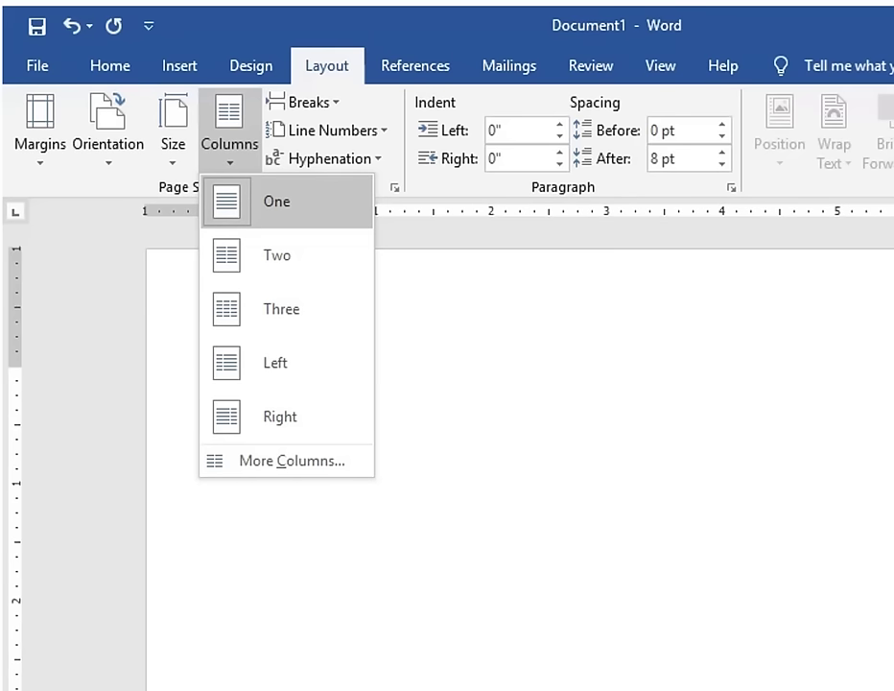
{"action": "left_click", "coordinate": [276, 201]}
{"action": "left_click", "coordinate": [107, 134]}
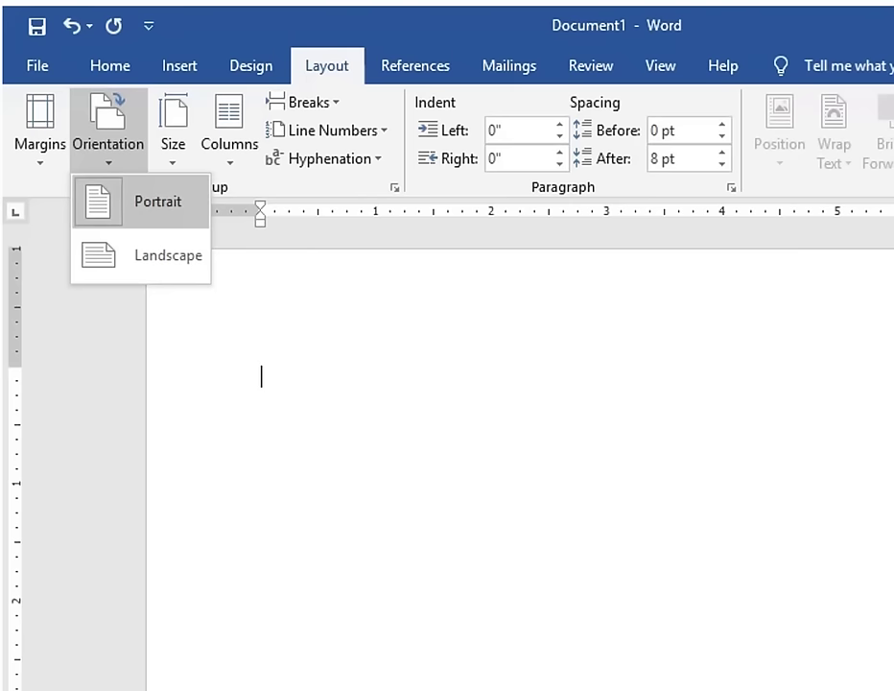
{"action": "left_click", "coordinate": [153, 202]}
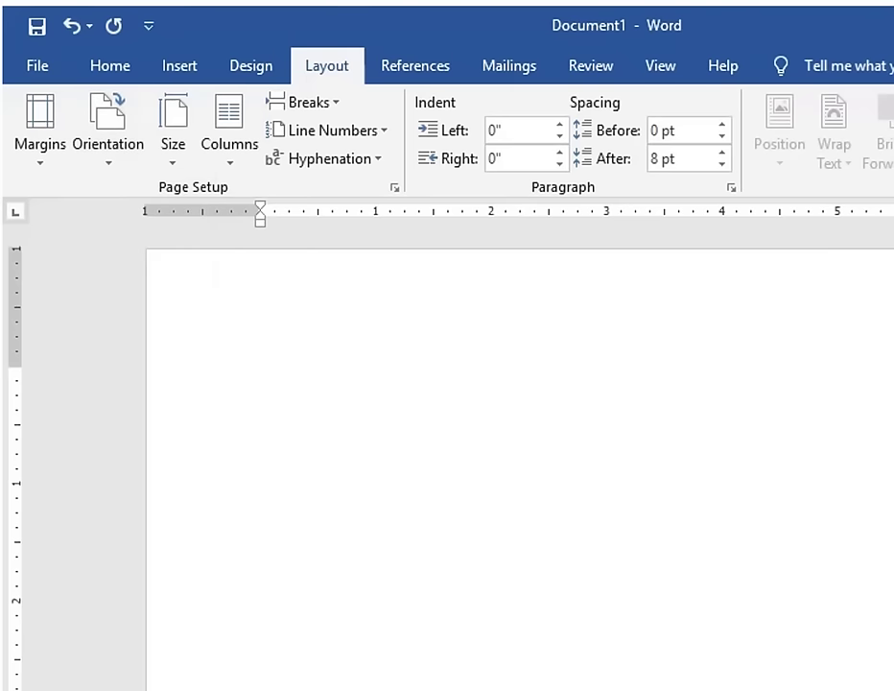
{"action": "left_click", "coordinate": [39, 130]}
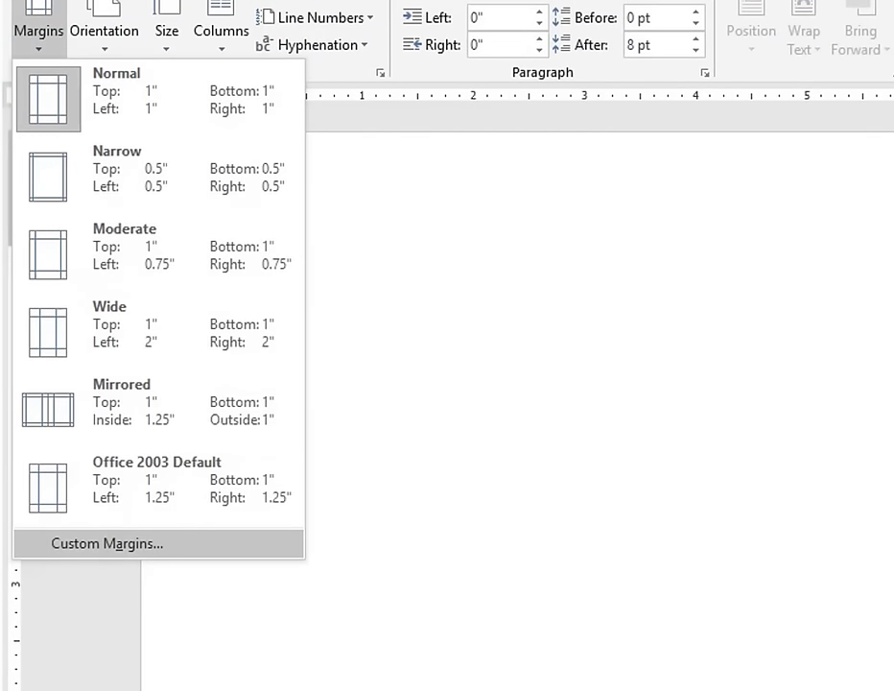
- Open Custom Margins and lower the top margin to 0.5"
{"action": "left_click", "coordinate": [106, 543]}
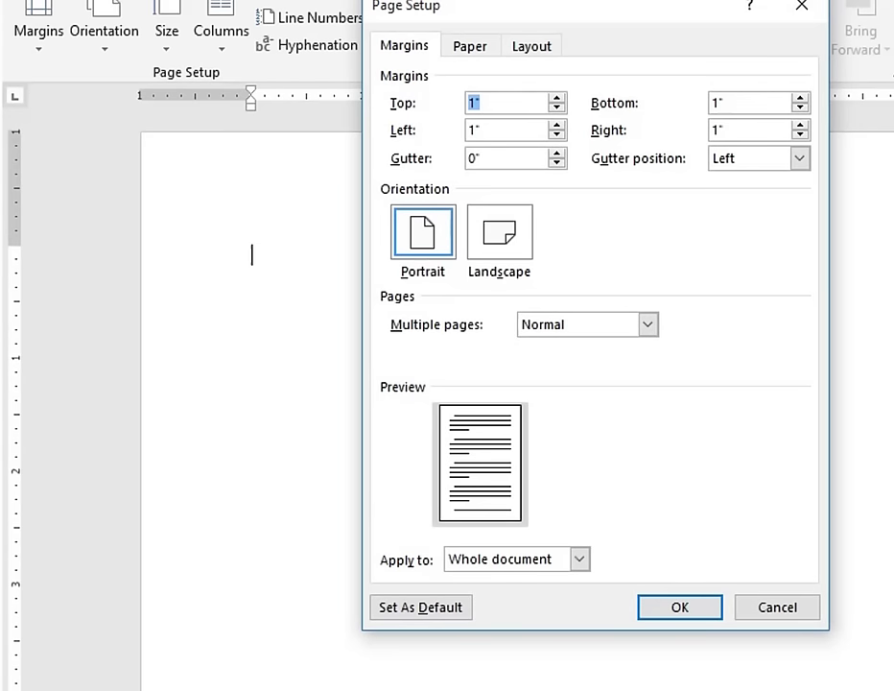
{"action": "mouse_move", "coordinate": [451, 6]}
{"action": "left_mouse_down"}
{"action": "mouse_move", "coordinate": [304, 10]}
{"action": "mouse_move", "coordinate": [253, 52]}
{"action": "mouse_move", "coordinate": [345, 104]}
{"action": "mouse_move", "coordinate": [339, 80]}
{"action": "mouse_move", "coordinate": [319, 60]}
{"action": "left_mouse_up"}
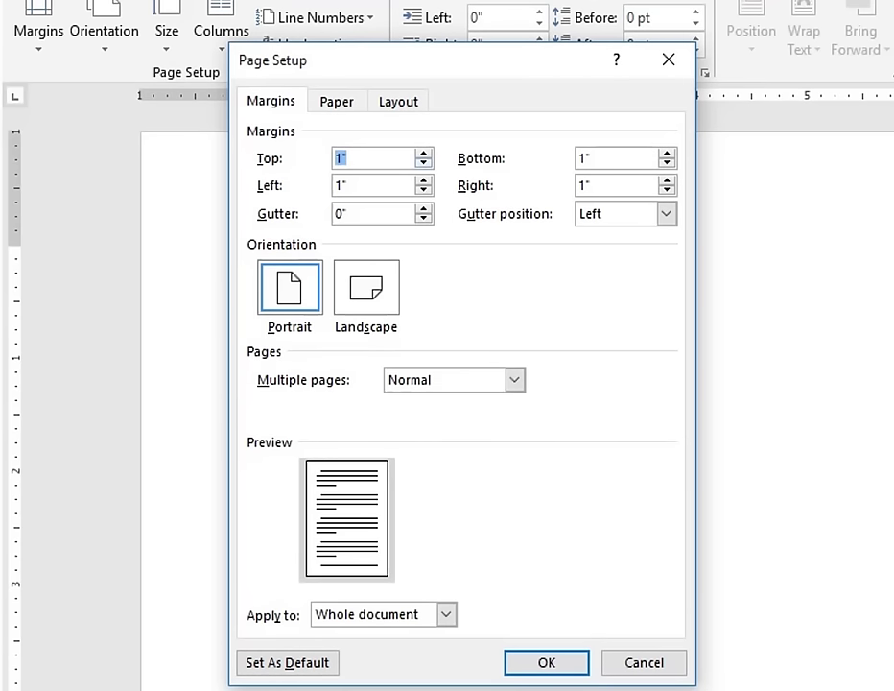
{"action": "left_click", "coordinate": [423, 162]}
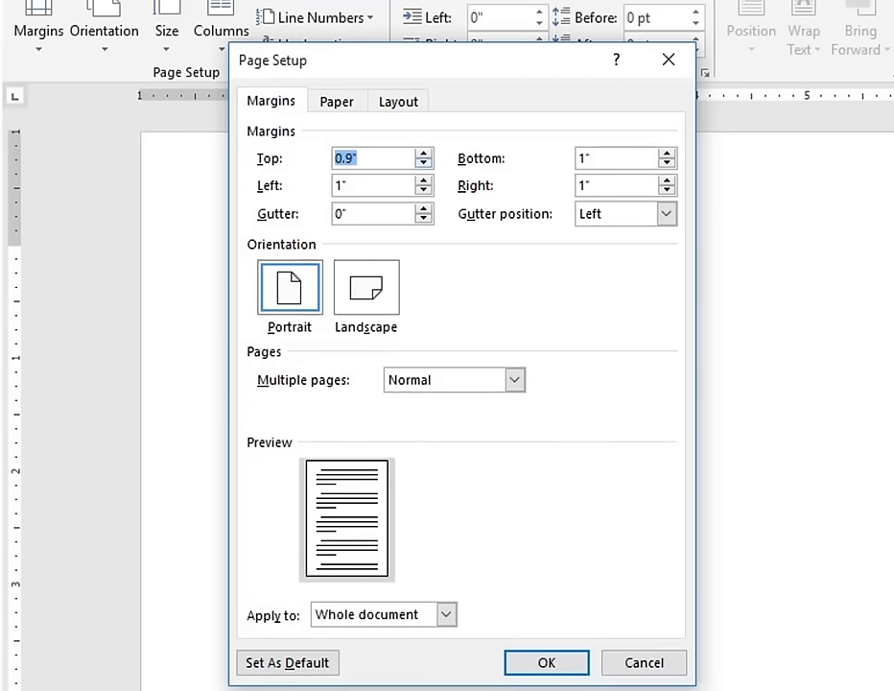
{"action": "left_click", "coordinate": [423, 162]}
{"action": "left_click", "coordinate": [423, 162]}
{"action": "left_click", "coordinate": [423, 162]}
{"action": "left_click", "coordinate": [423, 162]}
{"action": "left_click", "coordinate": [423, 162]}
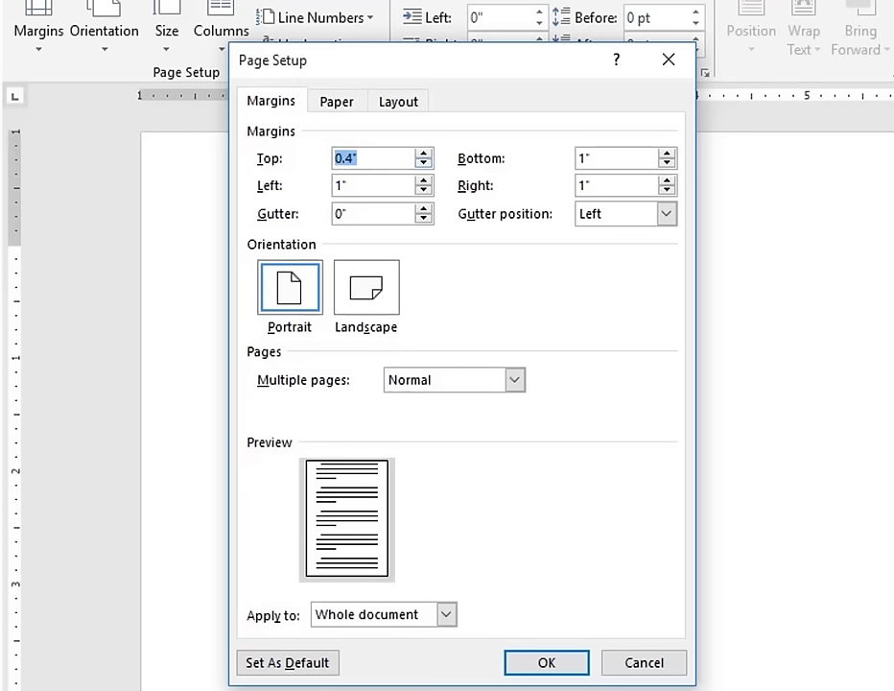
{"action": "key", "text": "Up"}
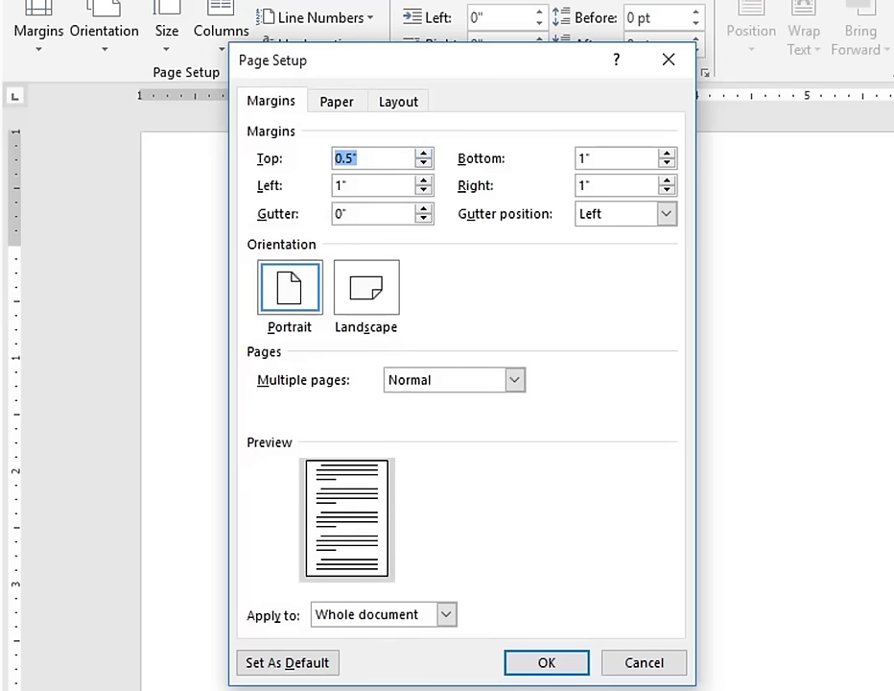
- Set the left margin to 0.8", the bottom to 0.5" and the right to 0.8"
{"action": "key", "text": "Tab"}
{"action": "key", "text": "Down"}
{"action": "key", "text": "Down"}
{"action": "key", "text": "Down"}
{"action": "key", "text": "Down"}
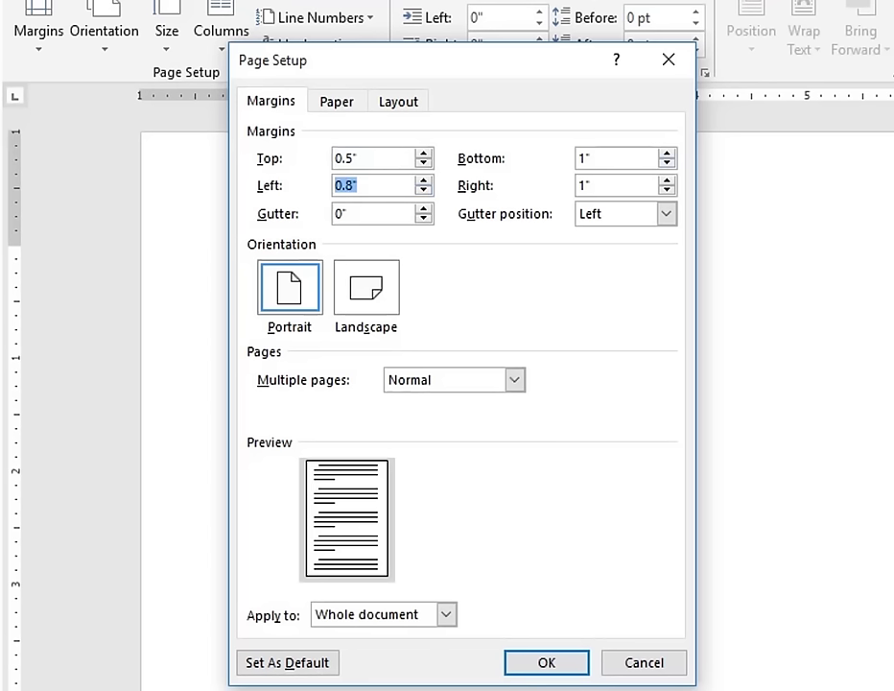
{"action": "key", "text": "Tab"}
{"action": "key", "text": "Down"}
{"action": "key", "text": "Down"}
{"action": "key", "text": "Down"}
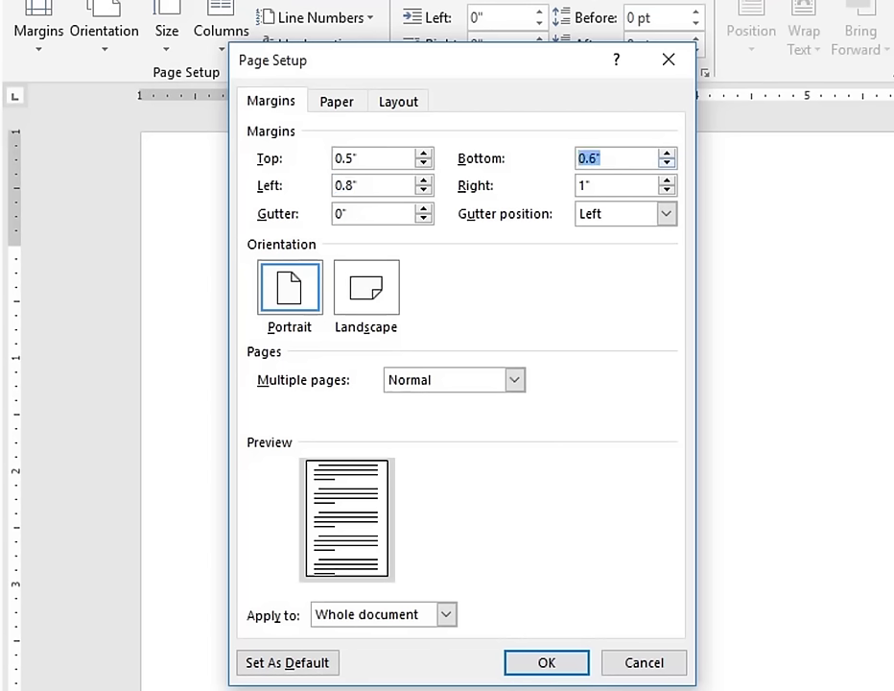
{"action": "key", "text": "Down"}
{"action": "key", "text": "Tab"}
{"action": "key", "text": "Down"}
{"action": "key", "text": "Down"}
{"action": "key", "text": "Down"}
{"action": "key", "text": "Down"}
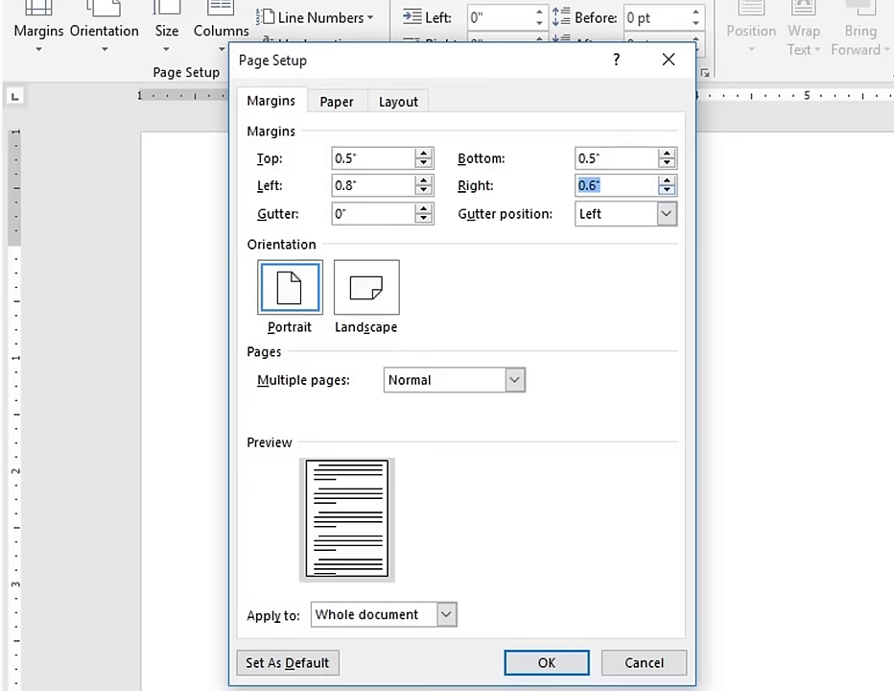
{"action": "key", "text": "Down"}
{"action": "key", "text": "Up"}
{"action": "key", "text": "Up"}
{"action": "key", "text": "Up"}
- Widen the gutter to 0.5"
{"action": "key", "text": "Tab"}
{"action": "key", "text": "Up"}
{"action": "key", "text": "Up"}
{"action": "key", "text": "Up"}
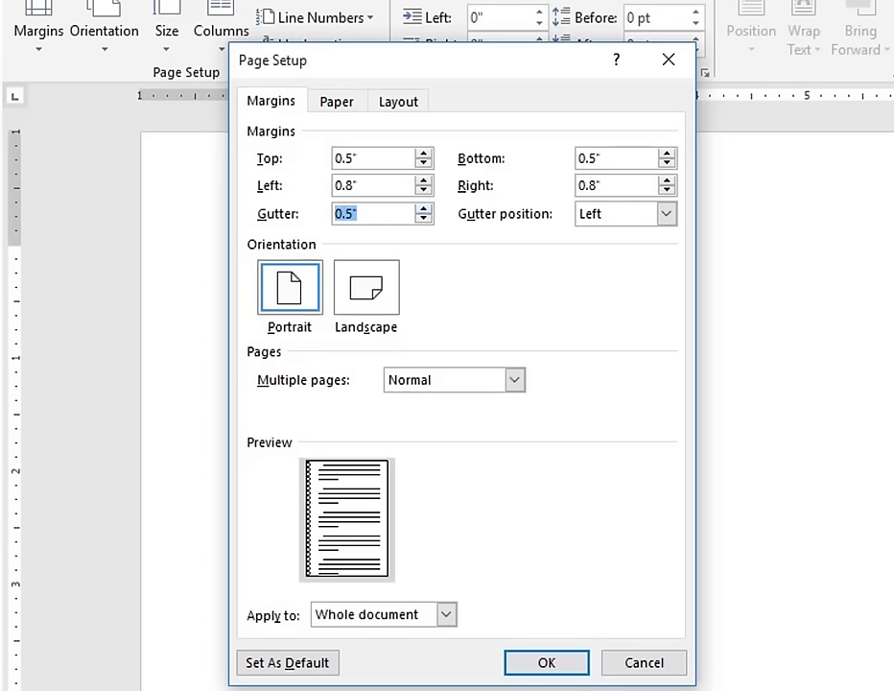
{"action": "key", "text": "Up"}
{"action": "key", "text": "Up"}
{"action": "left_click", "coordinate": [357, 213]}
- Try the gutter at Top, leave it on Left, and apply the page setup
{"action": "left_click", "coordinate": [665, 213]}
{"action": "left_click", "coordinate": [665, 213]}
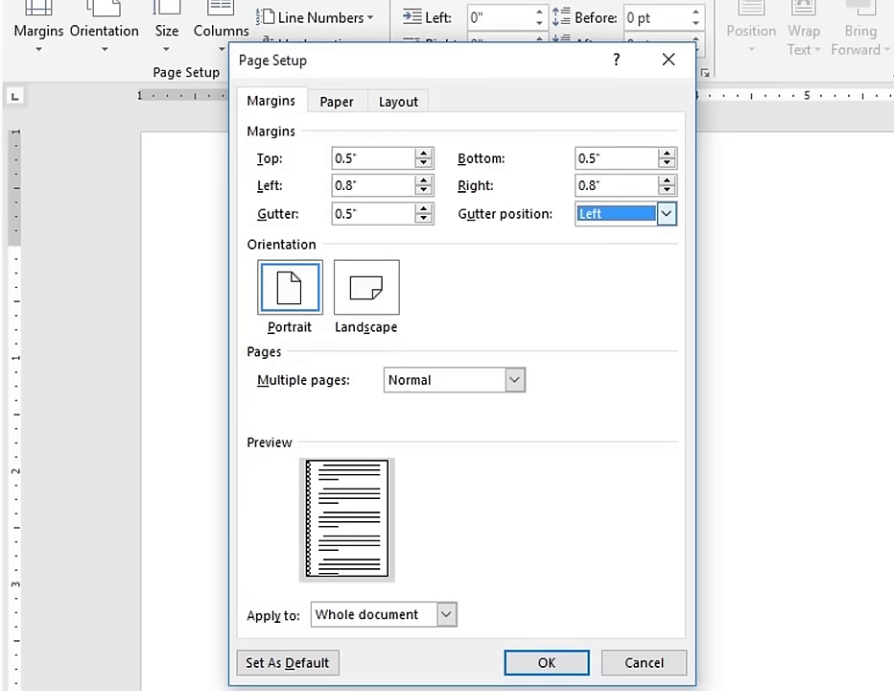
{"action": "left_click", "coordinate": [665, 213]}
{"action": "key", "text": "Down"}
{"action": "key", "text": "Return"}
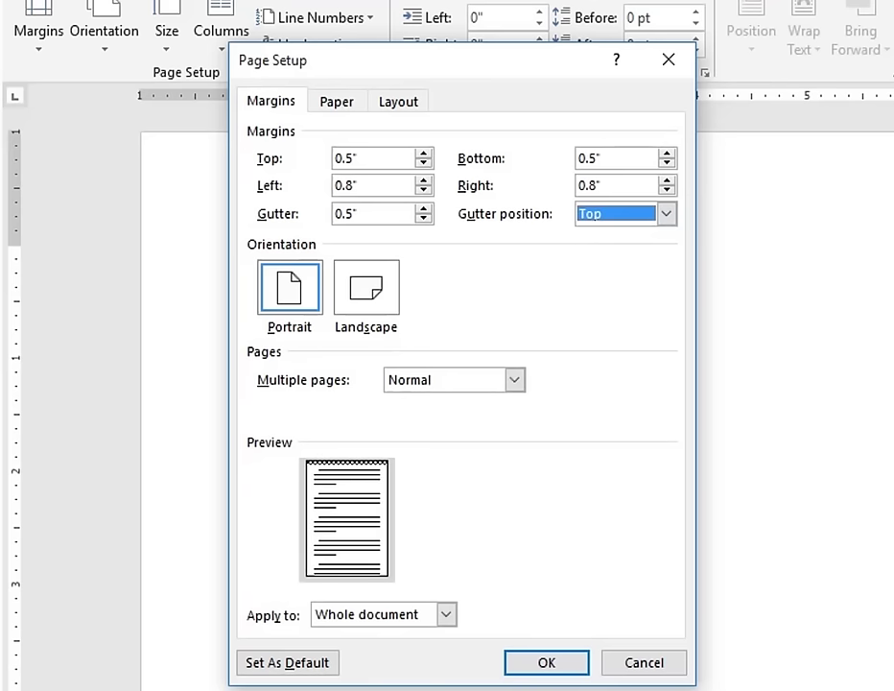
{"action": "key", "text": "alt+Down"}
{"action": "key", "text": "Up"}
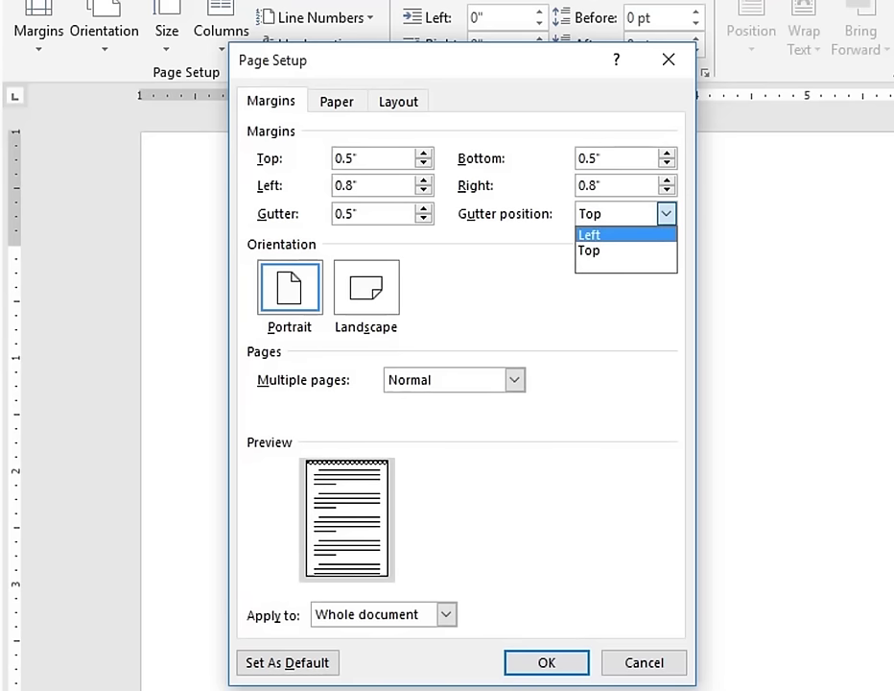
{"action": "key", "text": "Return"}
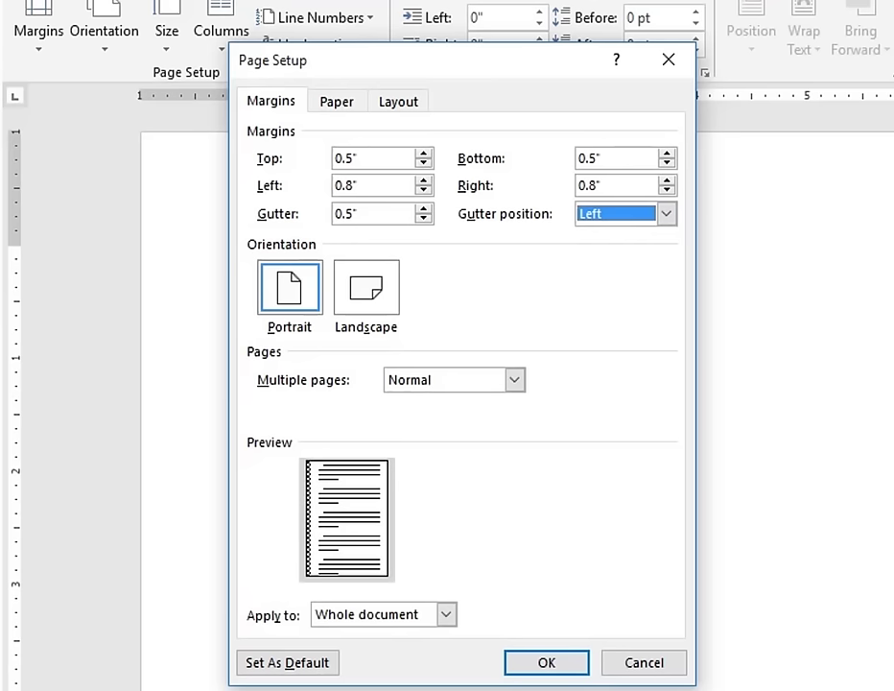
{"action": "key", "text": "alt+Down"}
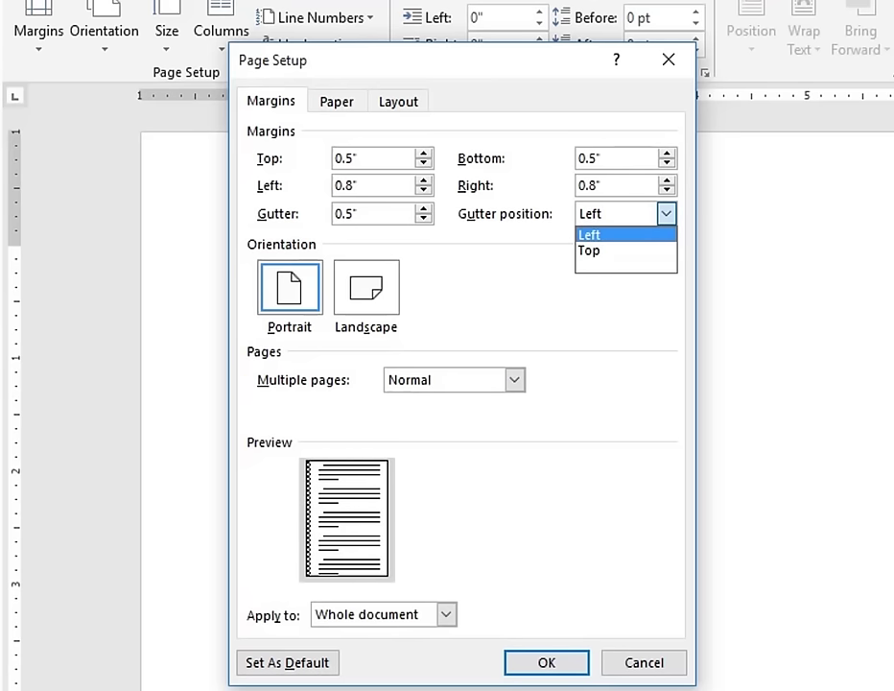
{"action": "key", "text": "Down"}
{"action": "key", "text": "Return"}
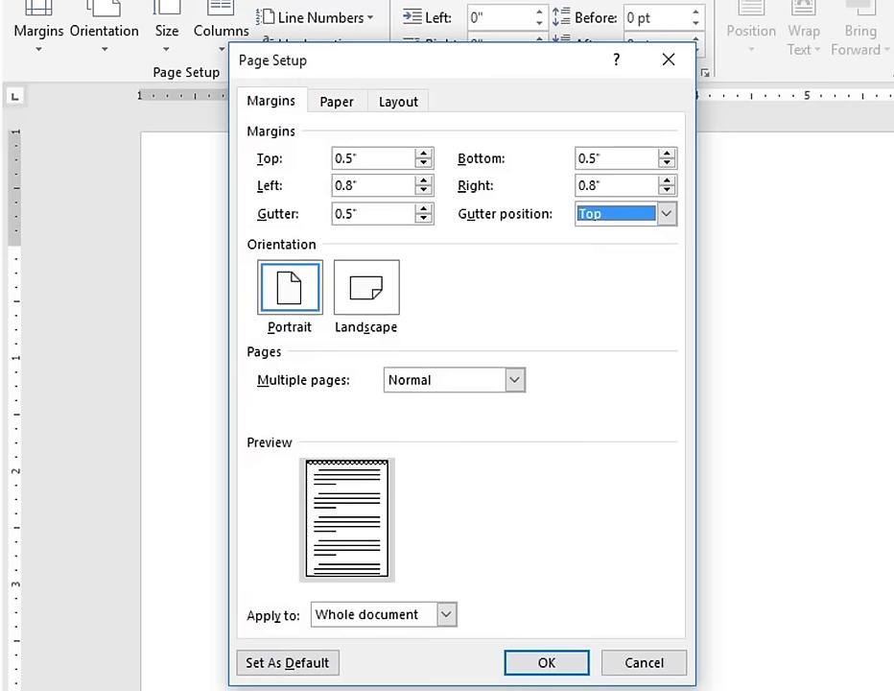
{"action": "key", "text": "alt+Down"}
{"action": "key", "text": "Up"}
{"action": "key", "text": "Return"}
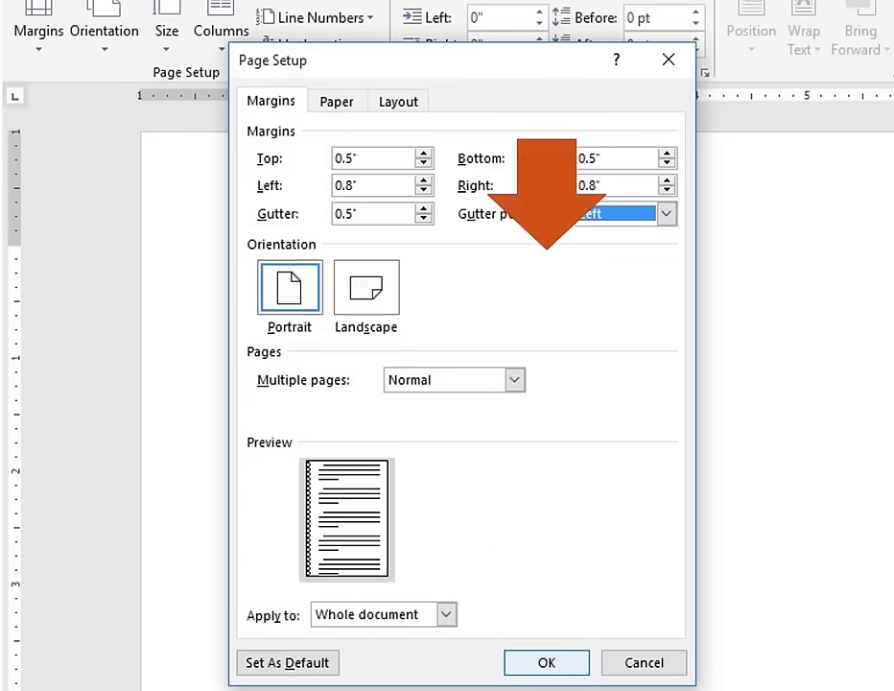
{"action": "key", "text": "Return"}
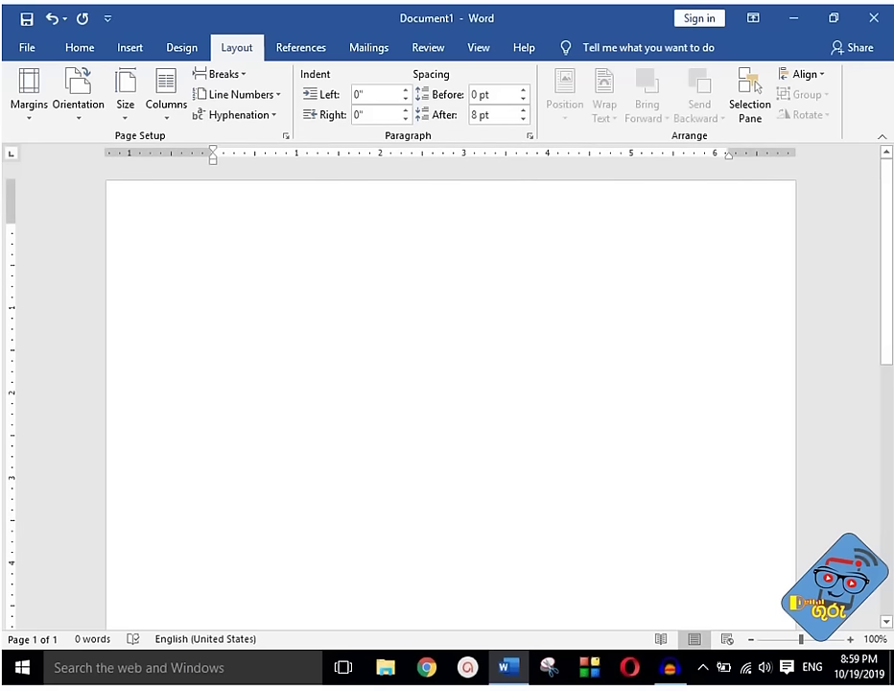
- Switch to the Home tab to show the font and paragraph options
{"action": "left_click", "coordinate": [80, 47]}
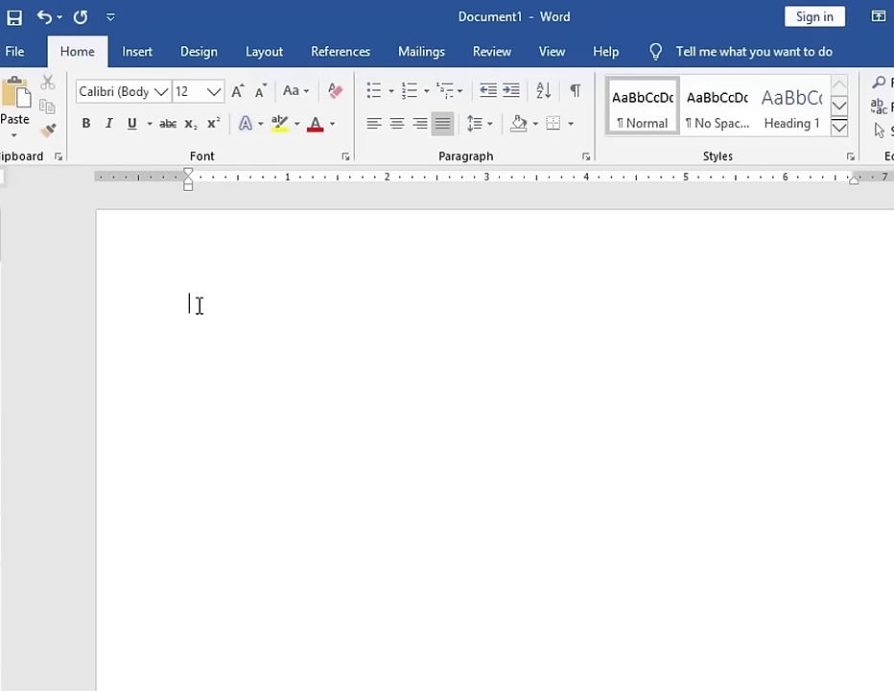
- Type some test text, then delete it so the page is blank again
{"action": "type", "text": "fgdfsdf"}
{"action": "key", "text": "BackSpace"}
{"action": "key", "text": "BackSpace"}
{"action": "key", "text": "BackSpace"}
{"action": "key", "text": "BackSpace"}
{"action": "type", "text": "ଗ"}
{"action": "type", "text": "tala"}
{"action": "key", "text": "BackSpace"}
{"action": "type", "text": "Guru"}
{"action": "left_click_drag", "start_coordinate": [289, 303], "coordinate": [120, 300]}
{"action": "key", "text": "BackSpace"}
- Set the font to Times New Roman
{"action": "left_click", "coordinate": [161, 91]}
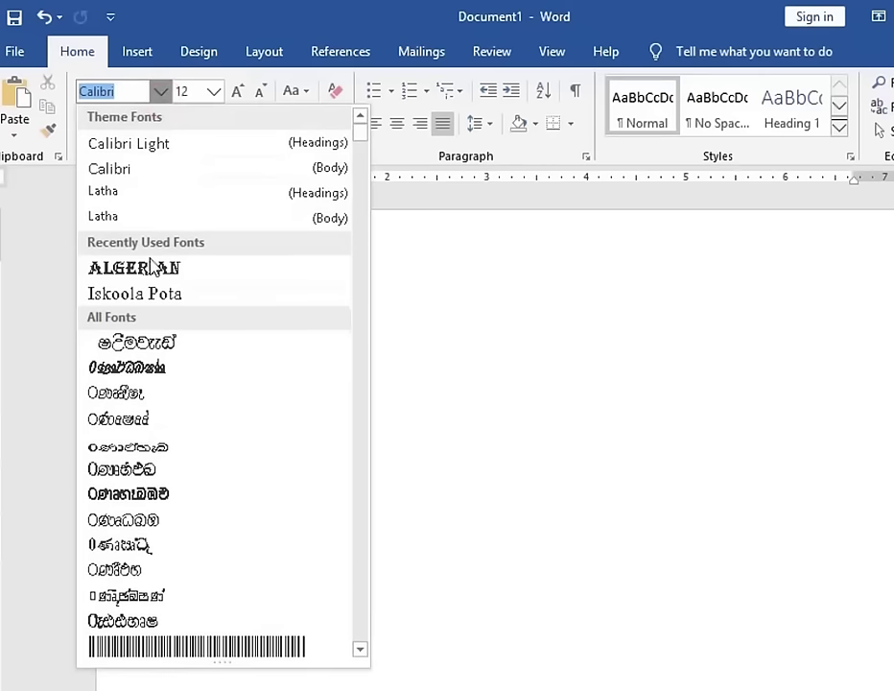
{"action": "left_click", "coordinate": [362, 154]}
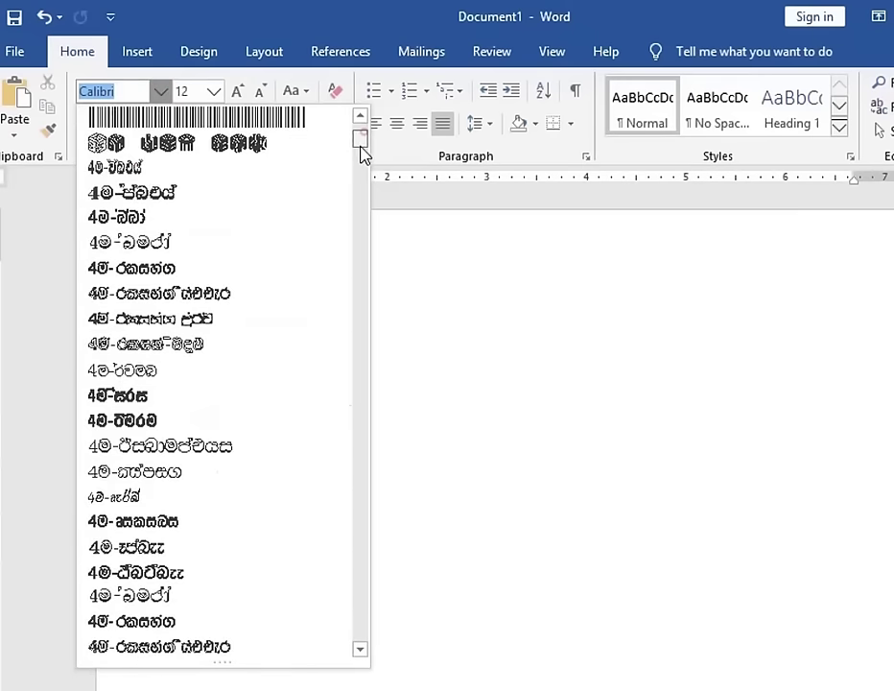
{"action": "mouse_move", "coordinate": [361, 154]}
{"action": "left_mouse_down"}
{"action": "mouse_move", "coordinate": [337, 388]}
{"action": "mouse_move", "coordinate": [343, 430]}
{"action": "mouse_move", "coordinate": [362, 140]}
{"action": "left_mouse_up"}
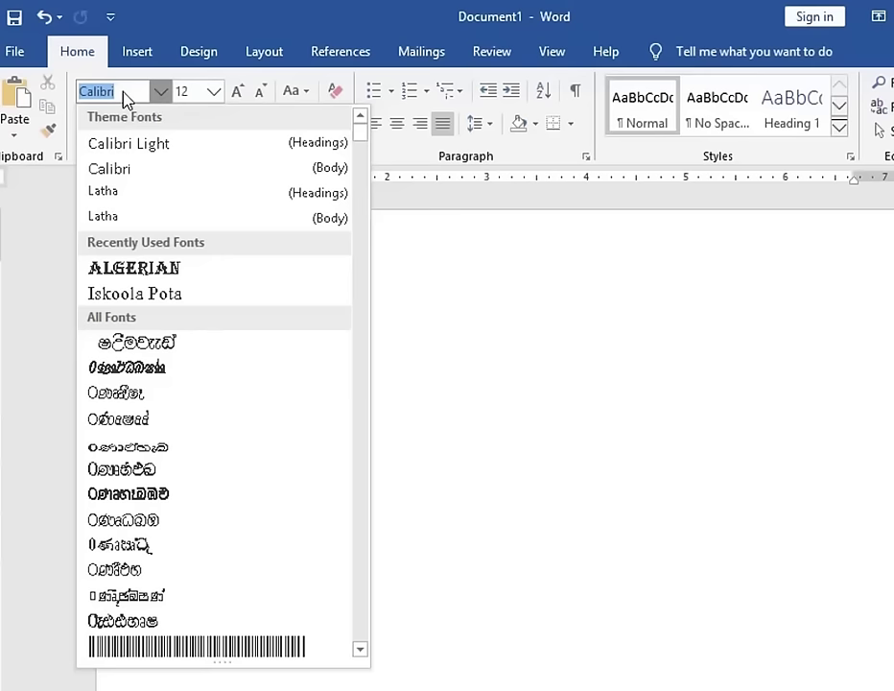
{"action": "type", "text": "Times New R"}
{"action": "key", "text": "Return"}
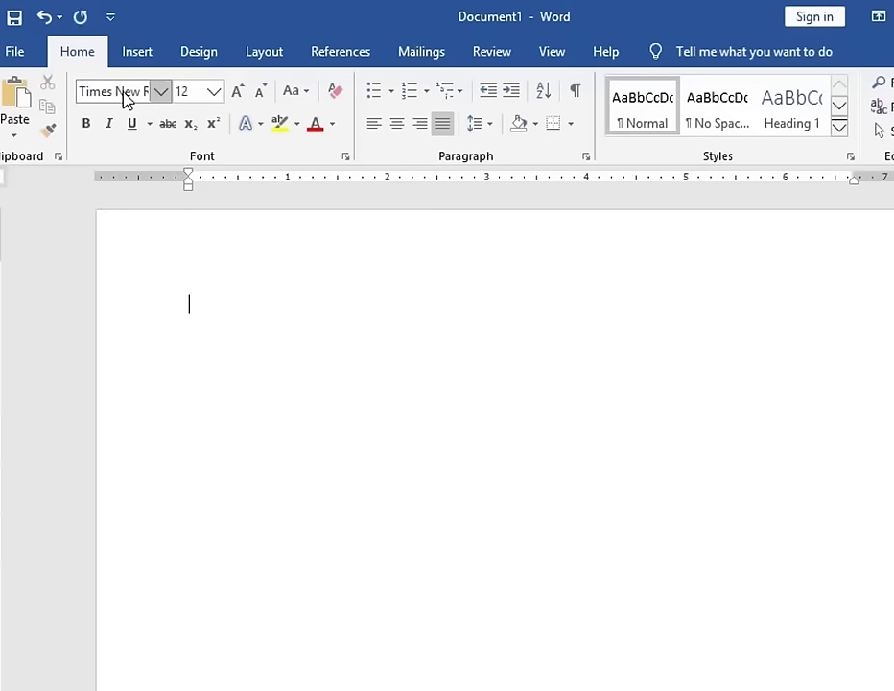
{"action": "left_click", "coordinate": [160, 92]}
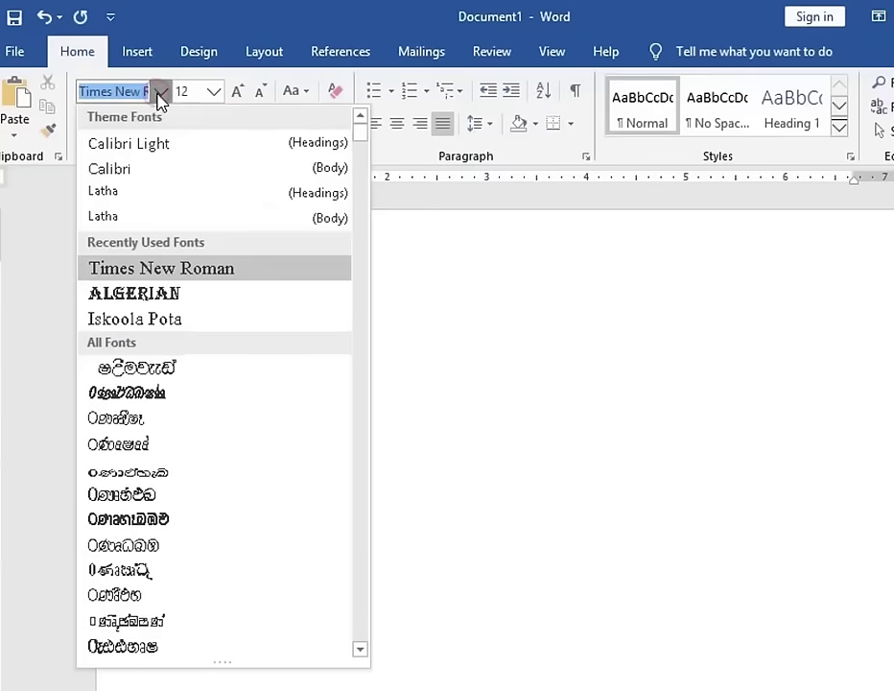
{"action": "left_click", "coordinate": [257, 277]}
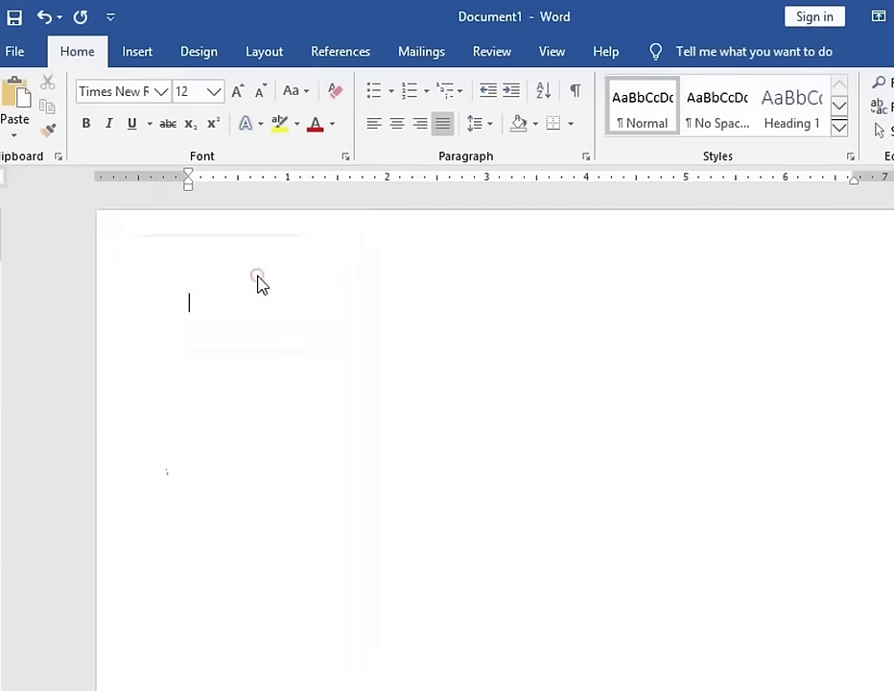
{"action": "left_click", "coordinate": [163, 96]}
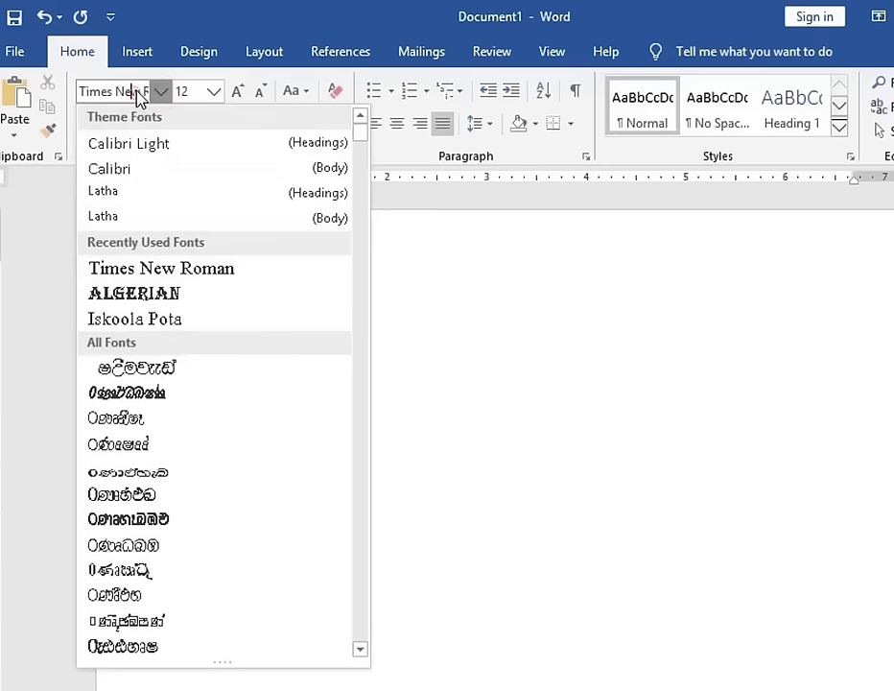
{"action": "left_click", "coordinate": [139, 92]}
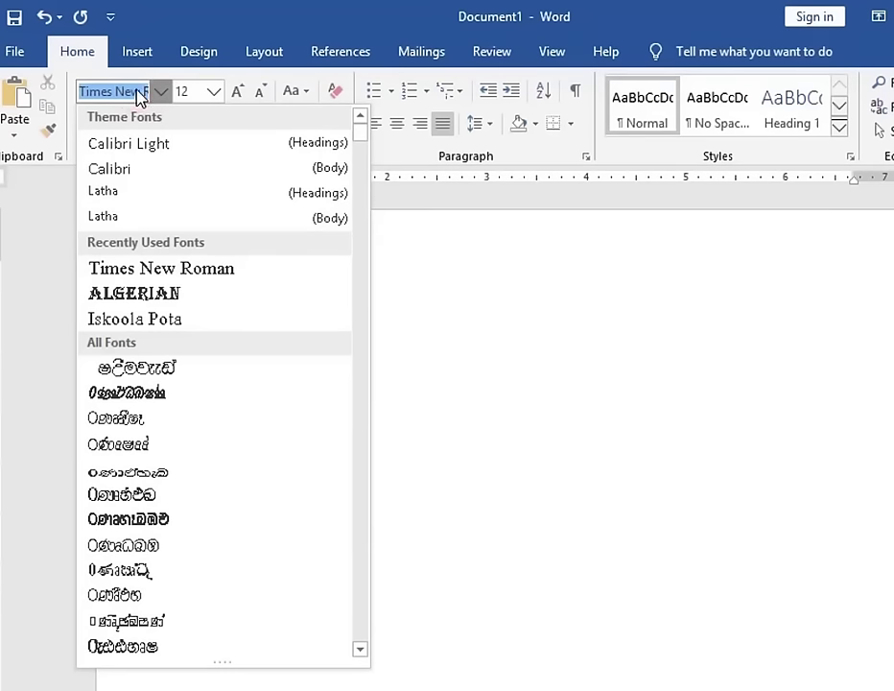
{"action": "key", "text": "BackSpace"}
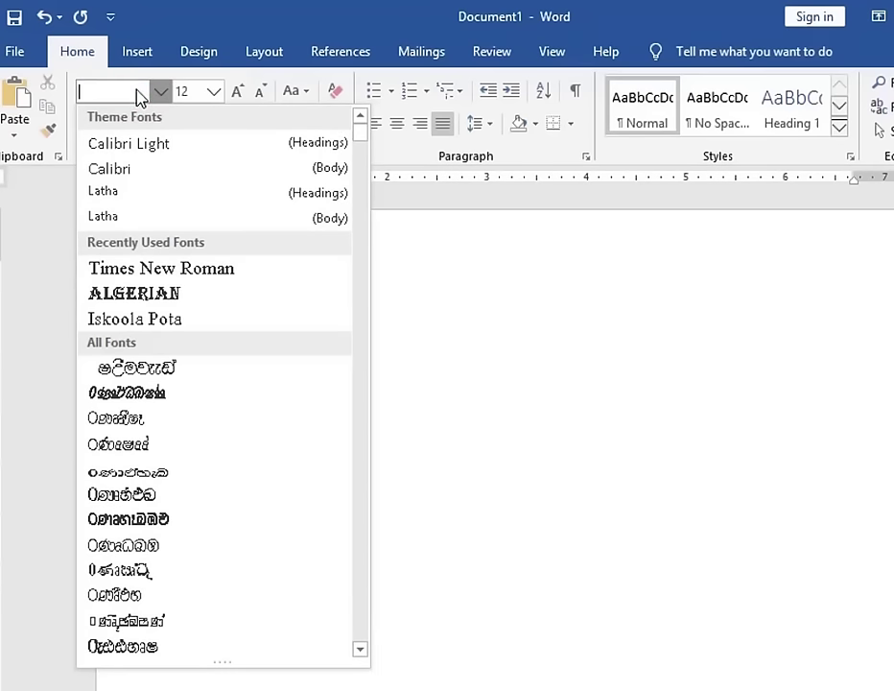
{"action": "type", "text": "Times New R"}
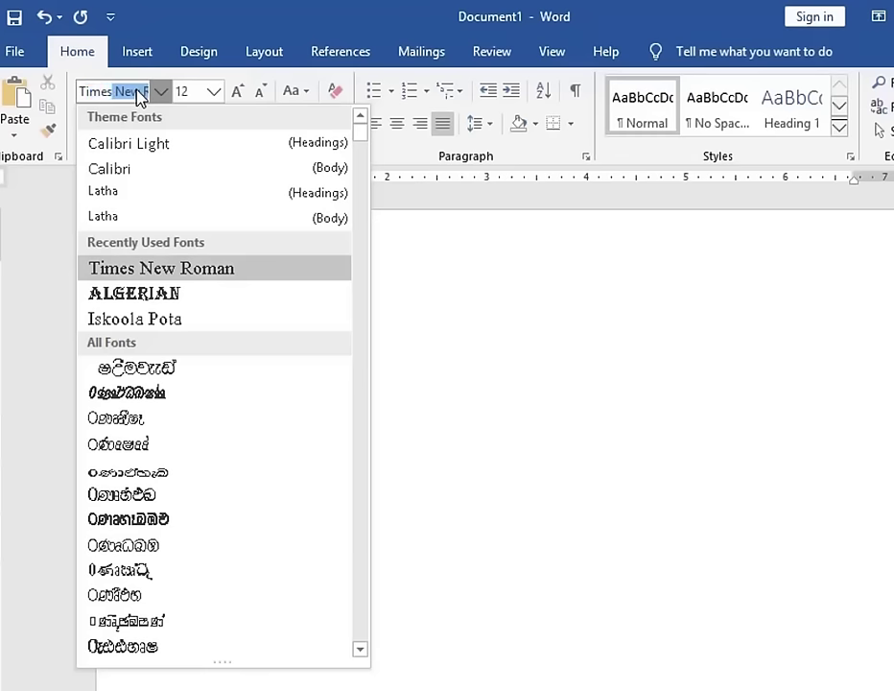
{"action": "left_click", "coordinate": [197, 278]}
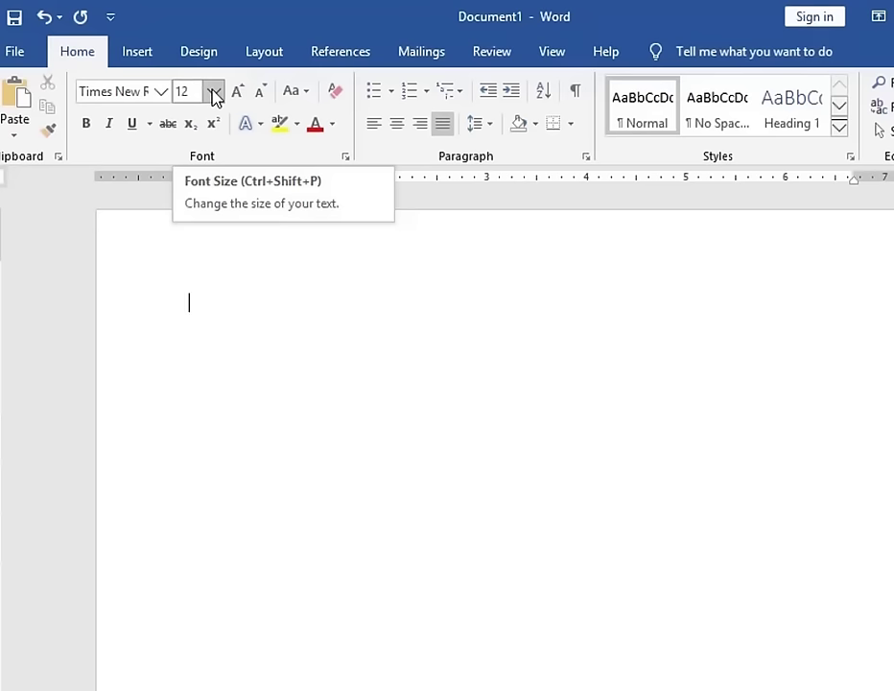
- Keep the font size at 12 pt for the 'Digital Guru' text
{"action": "left_click", "coordinate": [215, 93]}
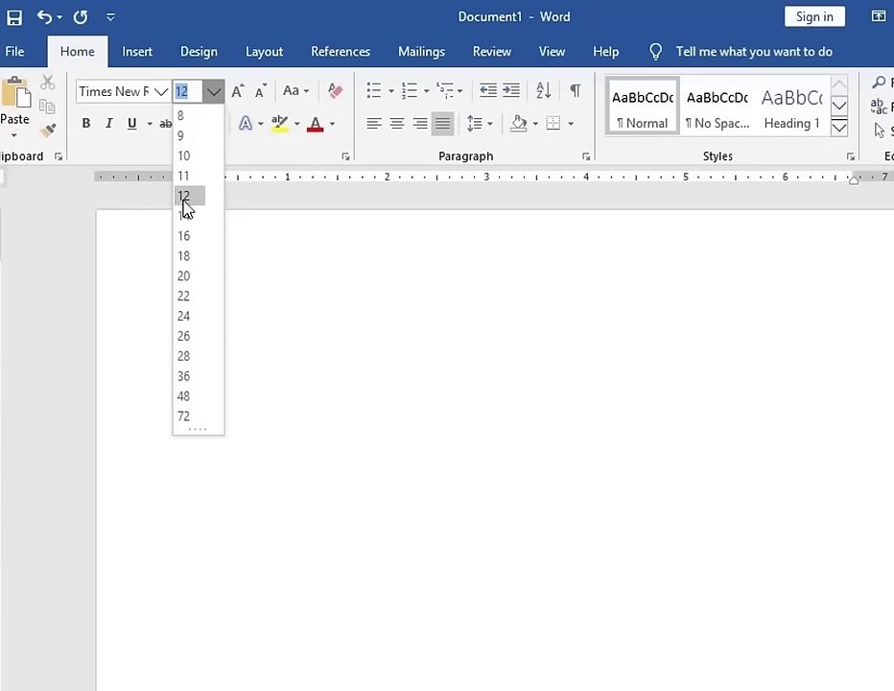
{"action": "left_click", "coordinate": [184, 198]}
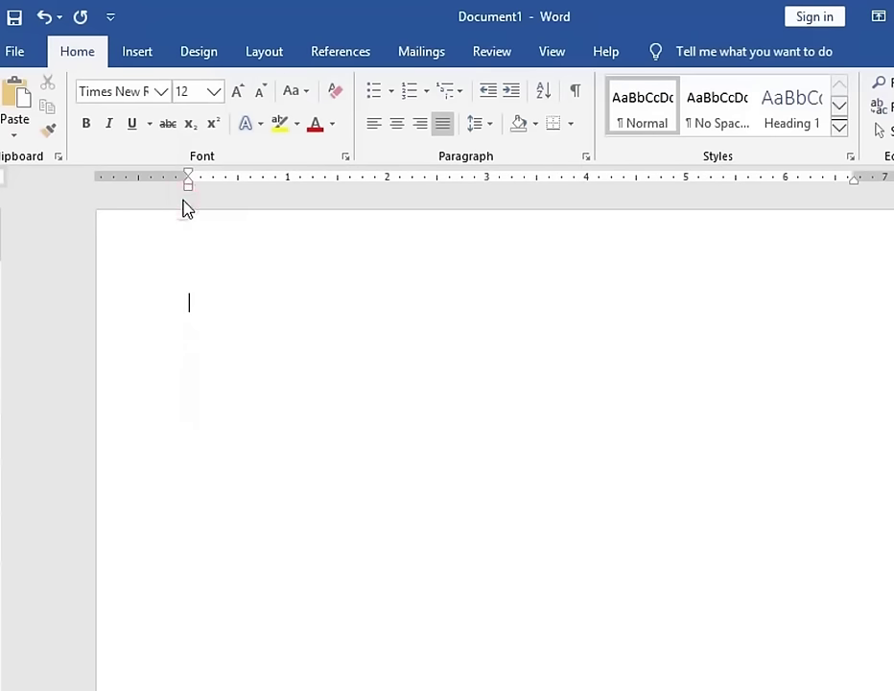
{"action": "left_click", "coordinate": [213, 92]}
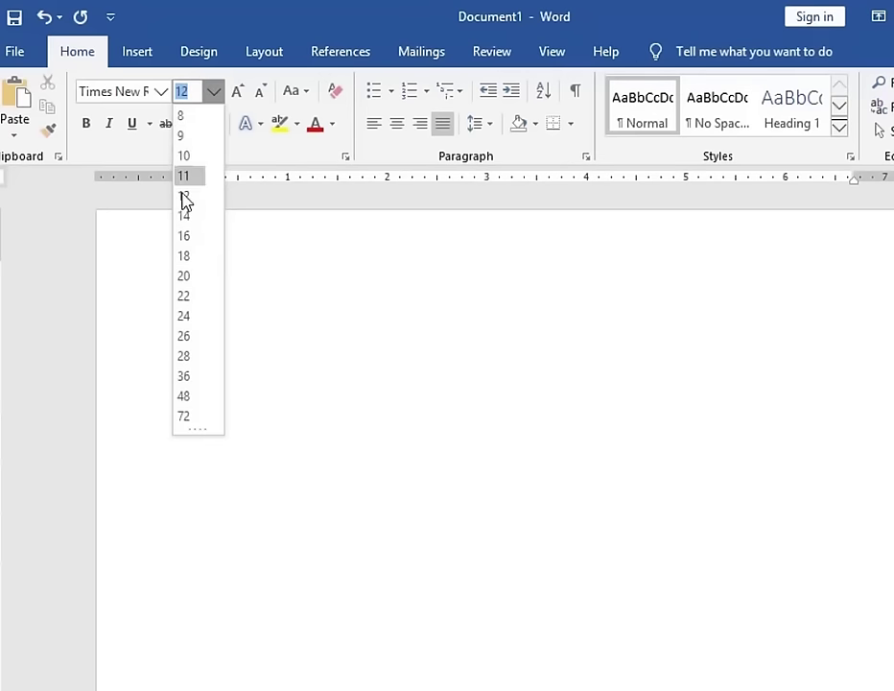
{"action": "left_click", "coordinate": [306, 314]}
{"action": "type", "text": "Digital Guru"}
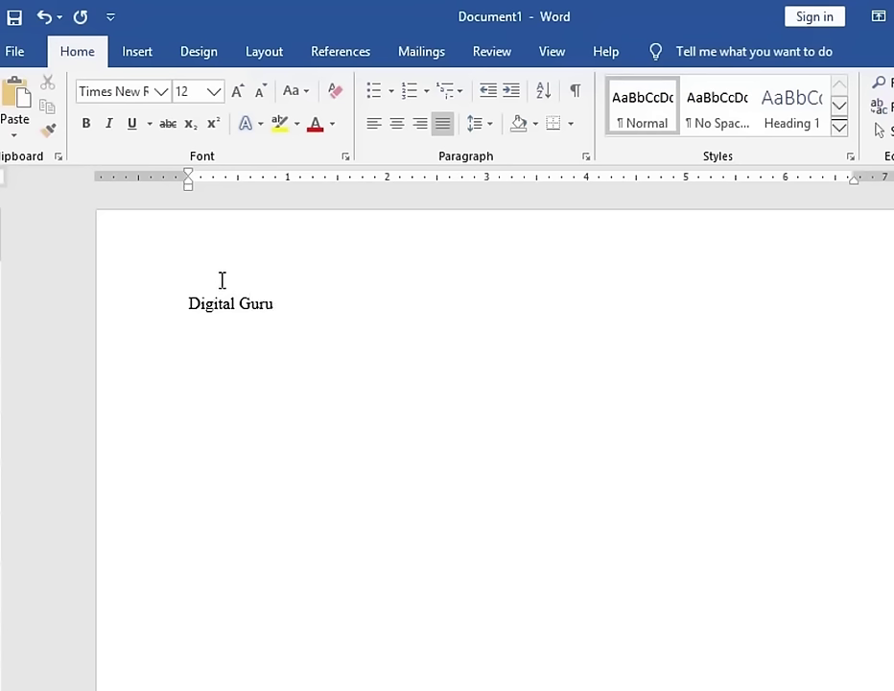
- Select 'Digital Guru' and try Grow Font and Shrink Font a few steps each way
{"action": "left_click", "coordinate": [324, 301]}
{"action": "left_click_drag", "start_coordinate": [296, 305], "coordinate": [177, 318]}
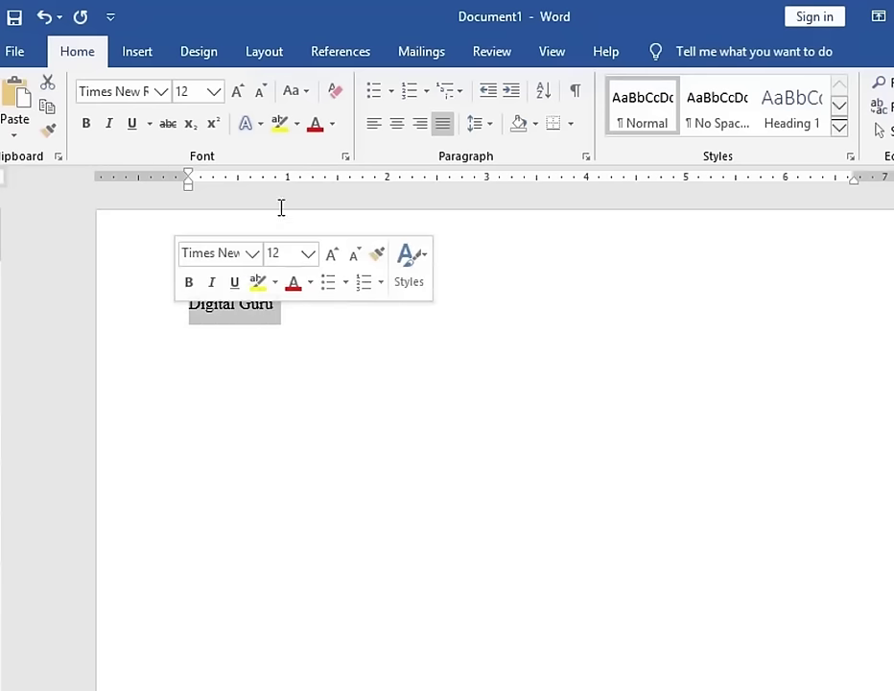
{"action": "left_click", "coordinate": [234, 94]}
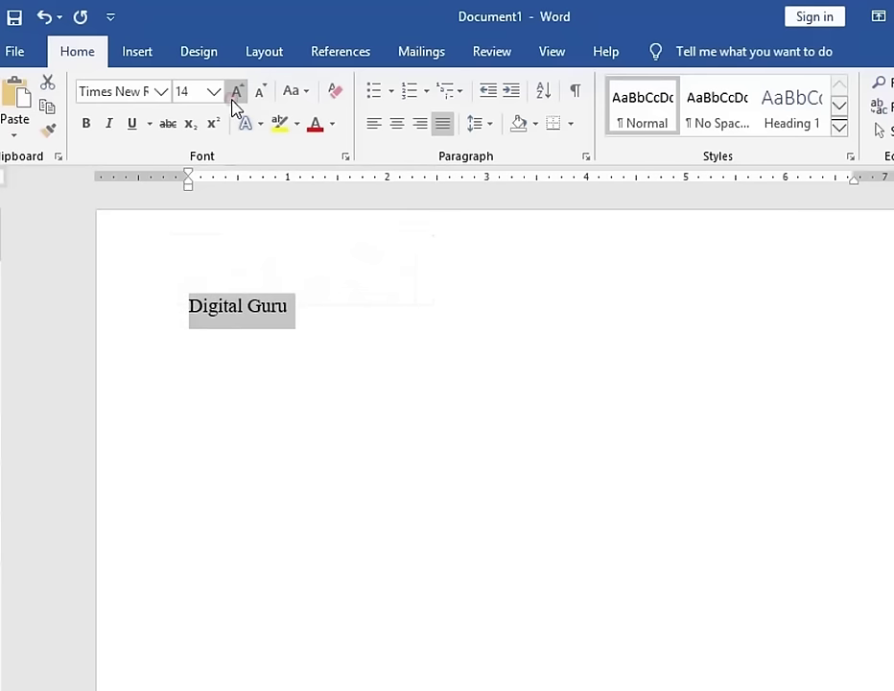
{"action": "left_click", "coordinate": [234, 94]}
{"action": "left_click", "coordinate": [234, 94]}
{"action": "left_click", "coordinate": [234, 94]}
{"action": "left_click", "coordinate": [260, 94]}
{"action": "left_click", "coordinate": [260, 94]}
{"action": "left_click", "coordinate": [260, 94]}
{"action": "left_click", "coordinate": [260, 94]}
{"action": "left_click", "coordinate": [260, 94]}
{"action": "left_click", "coordinate": [235, 94]}
{"action": "left_click", "coordinate": [235, 94]}
{"action": "left_click", "coordinate": [235, 94]}
{"action": "left_click", "coordinate": [235, 94]}
{"action": "left_click", "coordinate": [235, 94]}
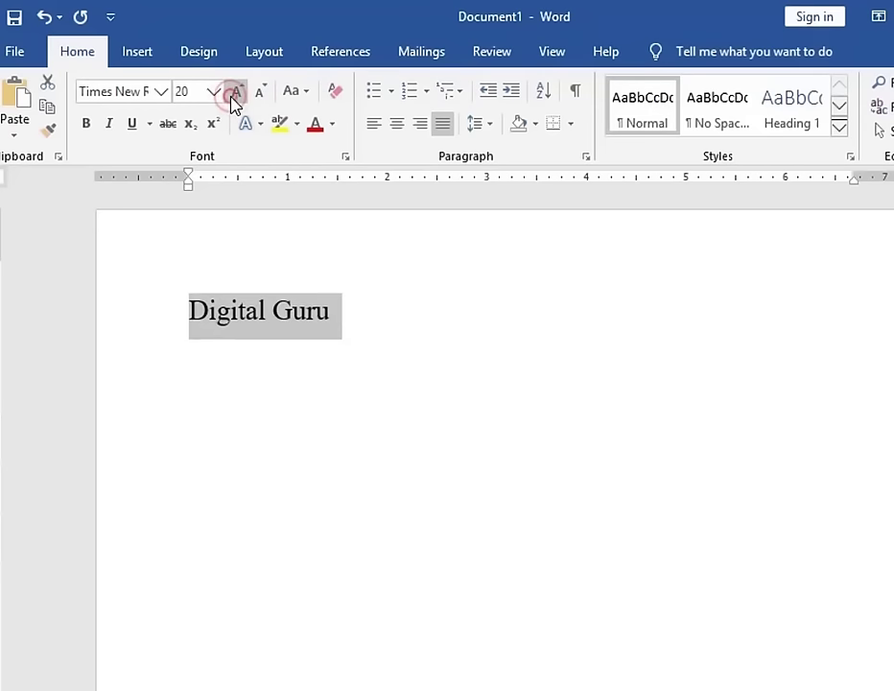
{"action": "left_click", "coordinate": [235, 94]}
- Enlarge 'Digital Guru' to 26 pt, then shrink it to 22 pt
{"action": "left_click", "coordinate": [179, 93]}
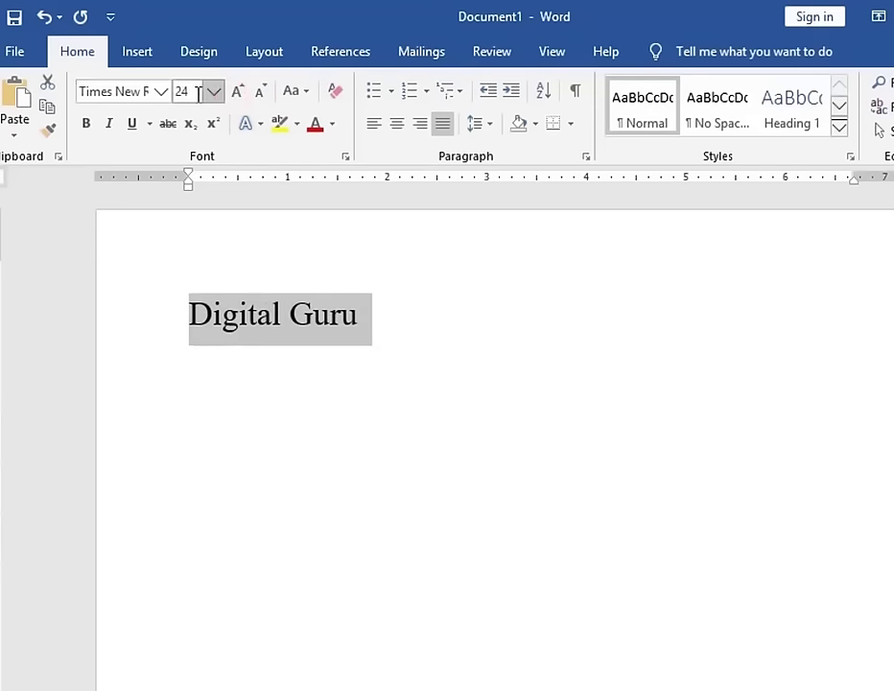
{"action": "left_click", "coordinate": [237, 93]}
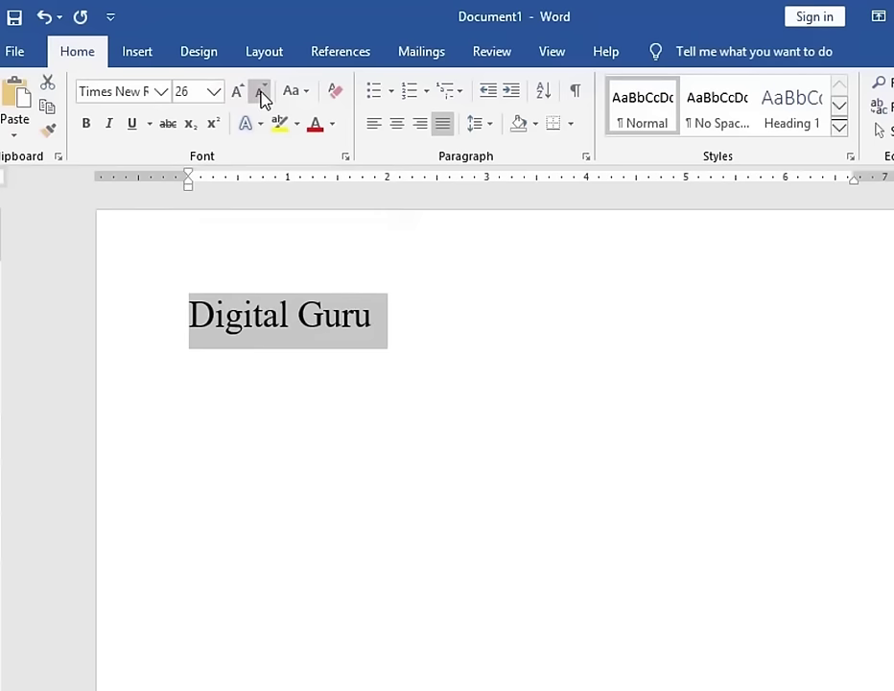
{"action": "left_click", "coordinate": [262, 93]}
{"action": "left_click", "coordinate": [262, 93]}
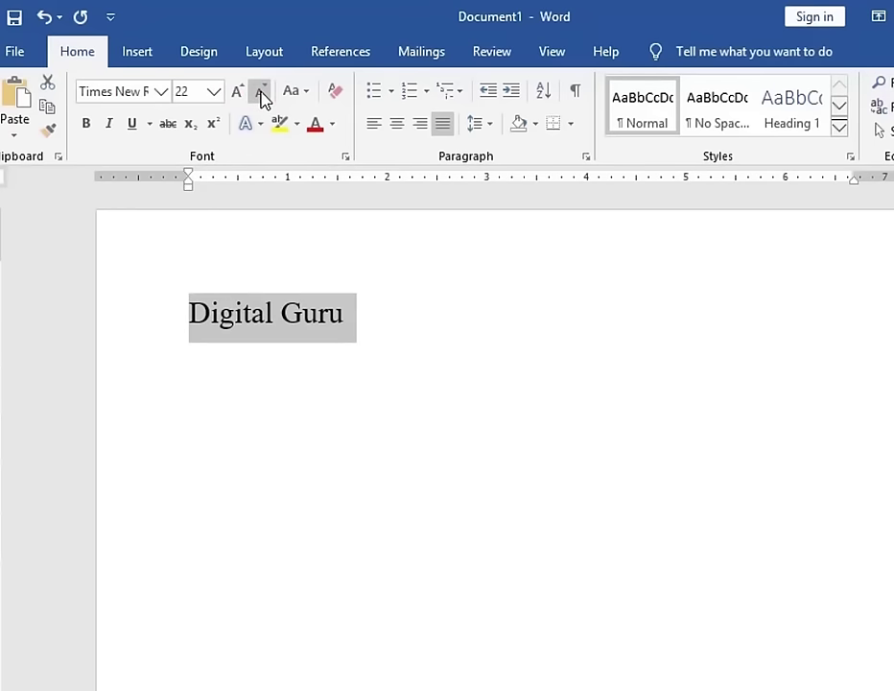
{"action": "left_click", "coordinate": [370, 312]}
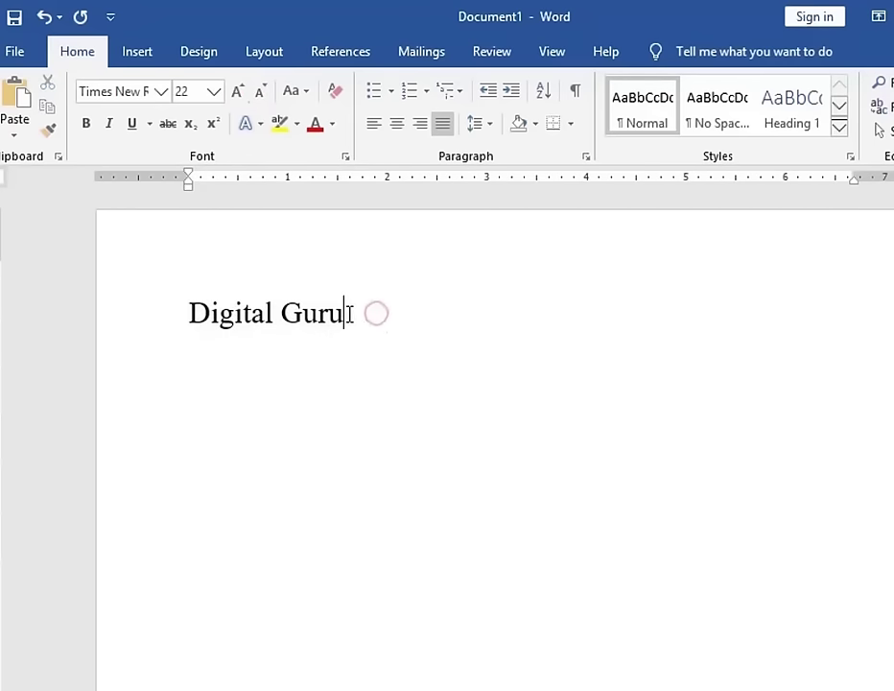
{"action": "left_click_drag", "start_coordinate": [357, 313], "coordinate": [169, 319]}
{"action": "left_click", "coordinate": [378, 344]}
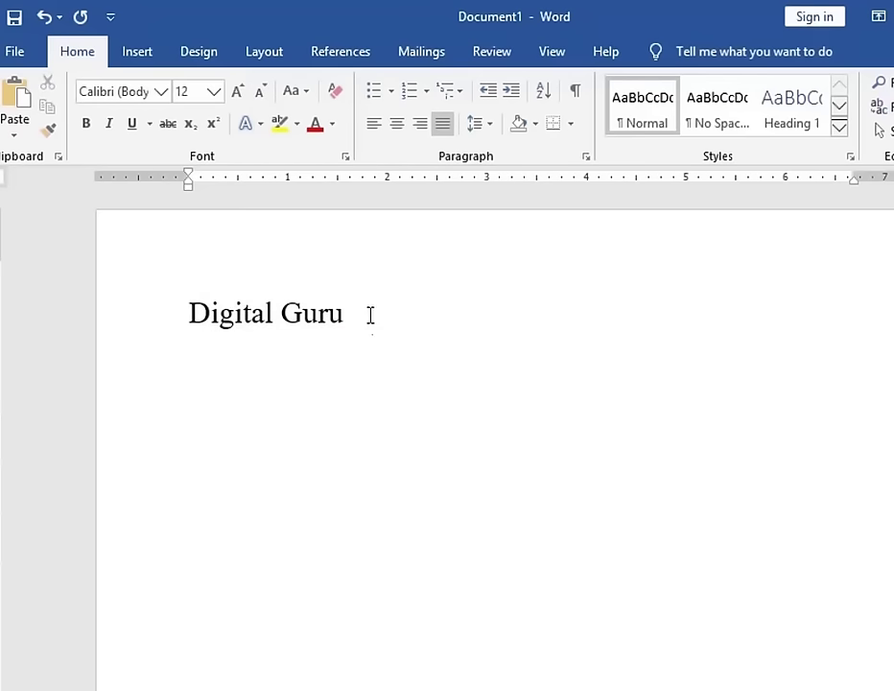
- Copy 'Digital Guru' and paste it on the next line with Keep Source Formatting
{"action": "left_click_drag", "start_coordinate": [365, 314], "coordinate": [185, 319]}
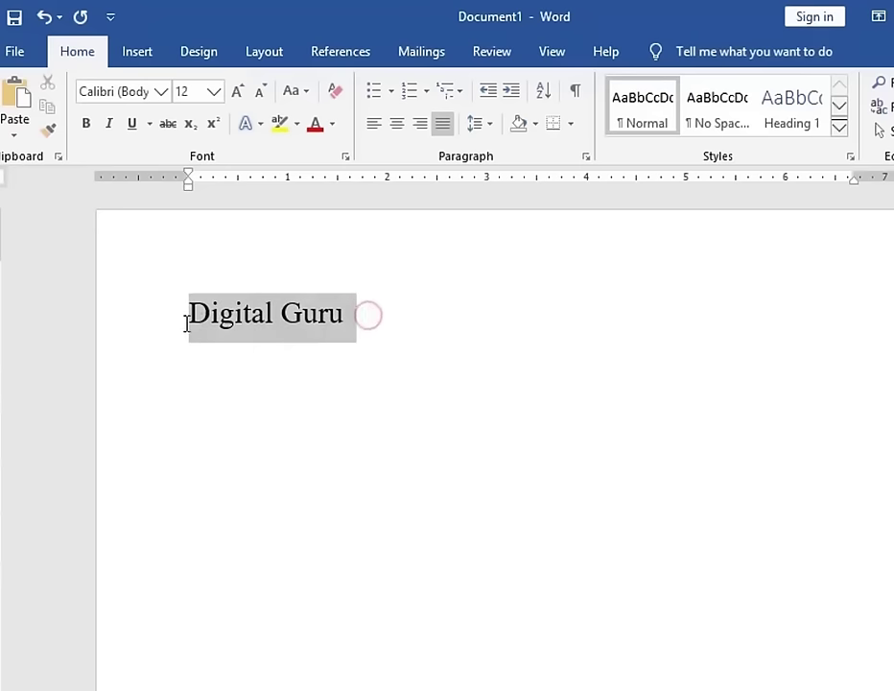
{"action": "left_click", "coordinate": [384, 348]}
{"action": "left_click_drag", "start_coordinate": [352, 314], "coordinate": [187, 317]}
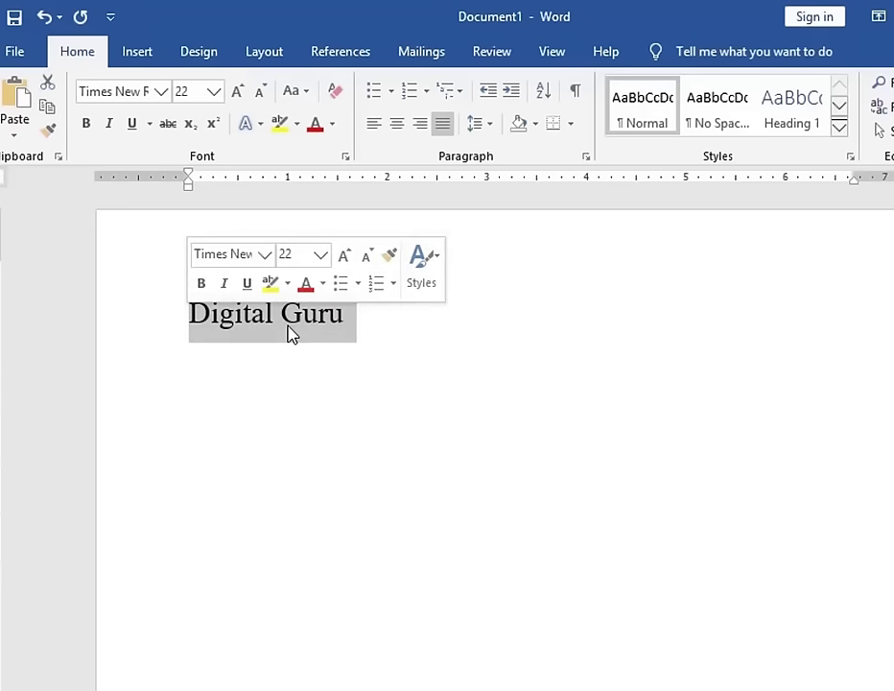
{"action": "right_click", "coordinate": [291, 330]}
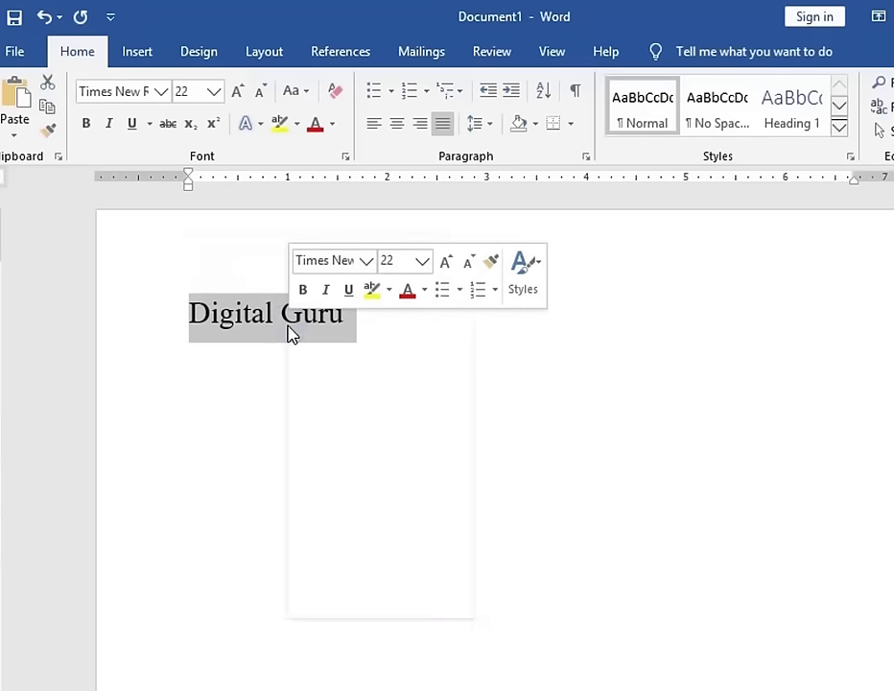
{"action": "left_click", "coordinate": [342, 373]}
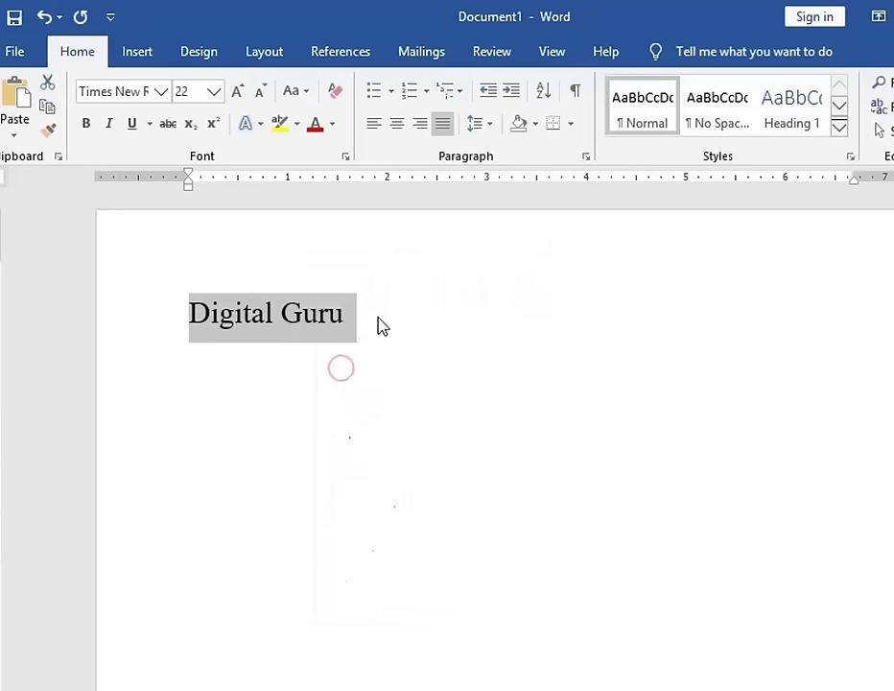
{"action": "left_click", "coordinate": [211, 379]}
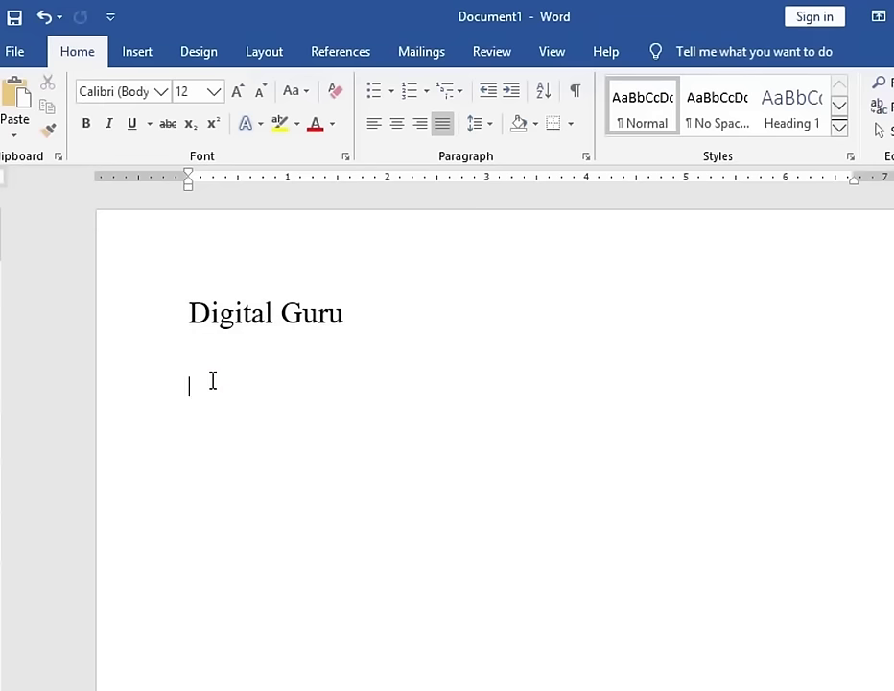
{"action": "right_click", "coordinate": [213, 381]}
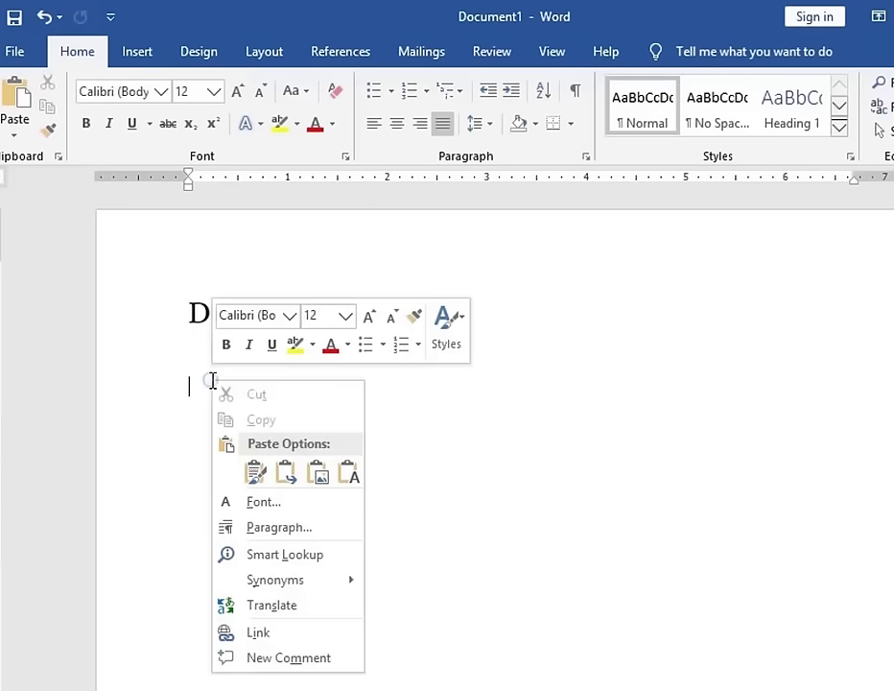
{"action": "left_click", "coordinate": [260, 474]}
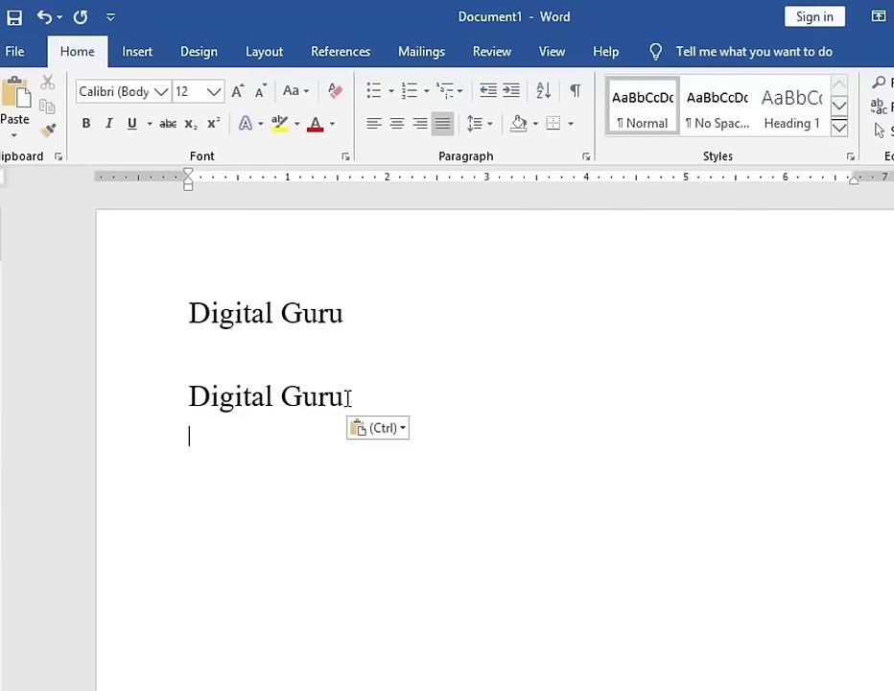
- Paste a third 'Digital Guru' line below, then undo that extra paste with Ctrl+Z
{"action": "left_click_drag", "start_coordinate": [365, 396], "coordinate": [185, 397]}
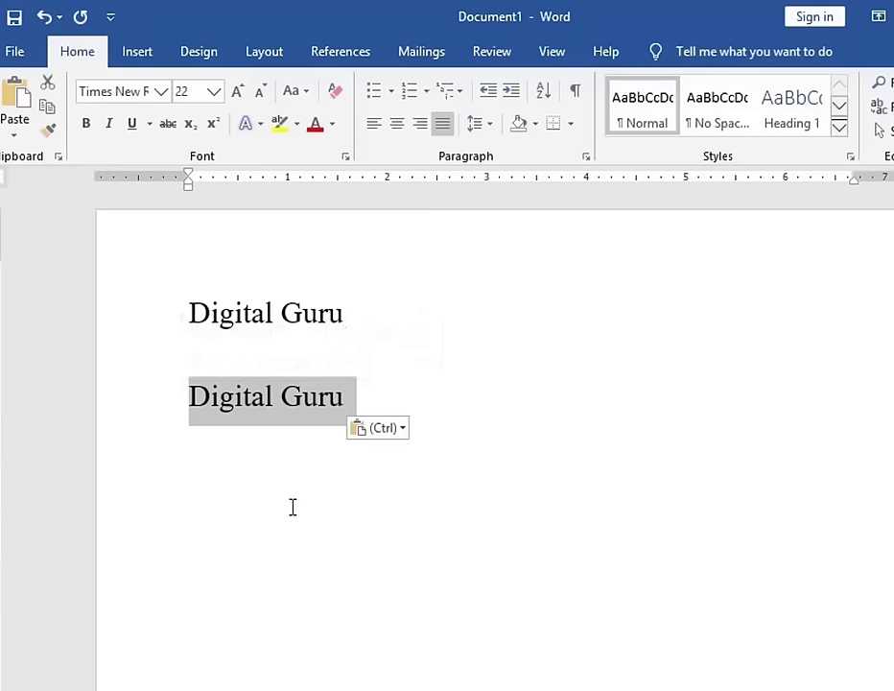
{"action": "left_click", "coordinate": [458, 422]}
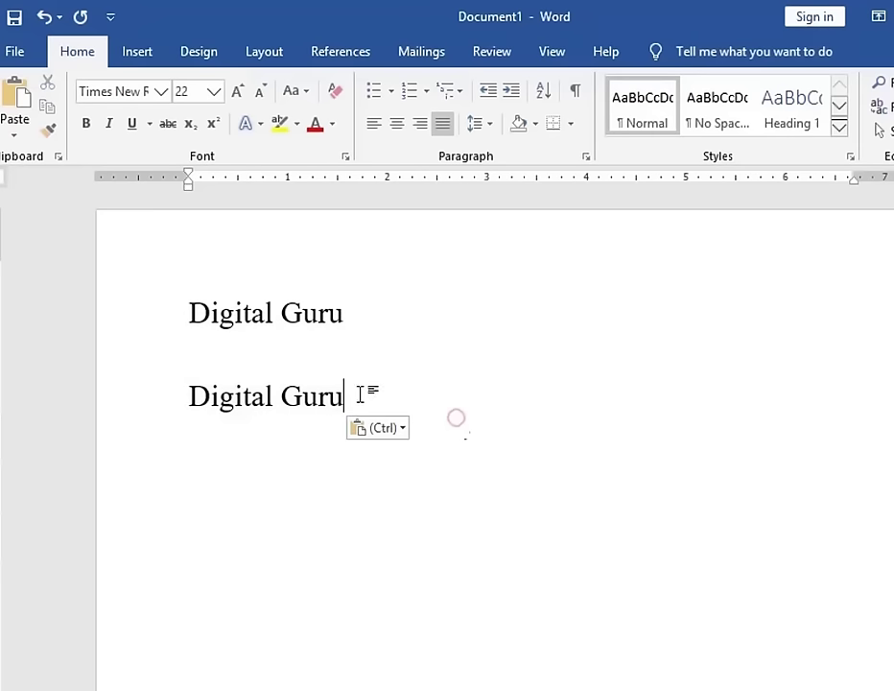
{"action": "left_click_drag", "start_coordinate": [362, 397], "coordinate": [188, 396]}
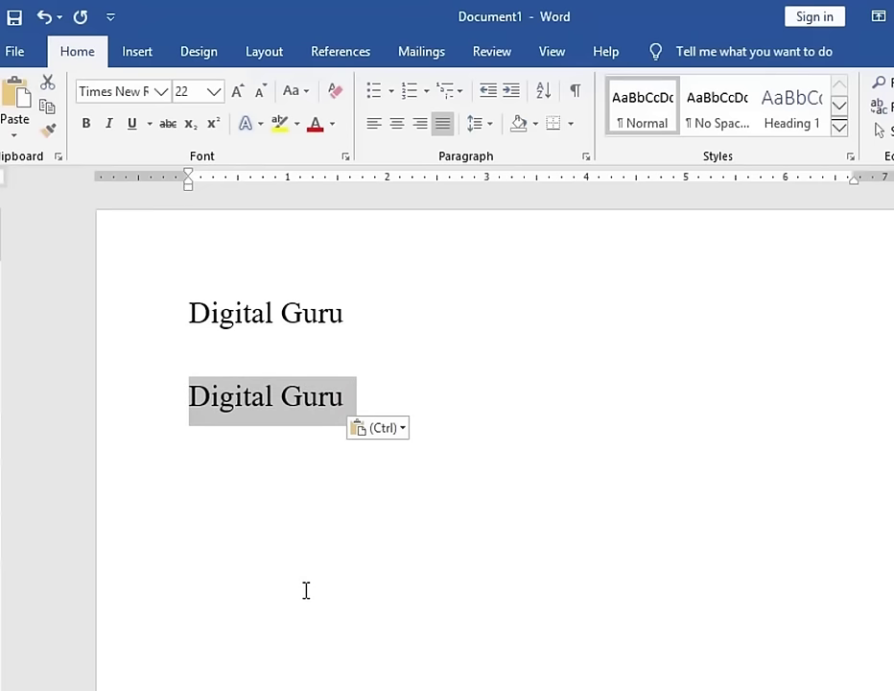
{"action": "key", "text": "Escape"}
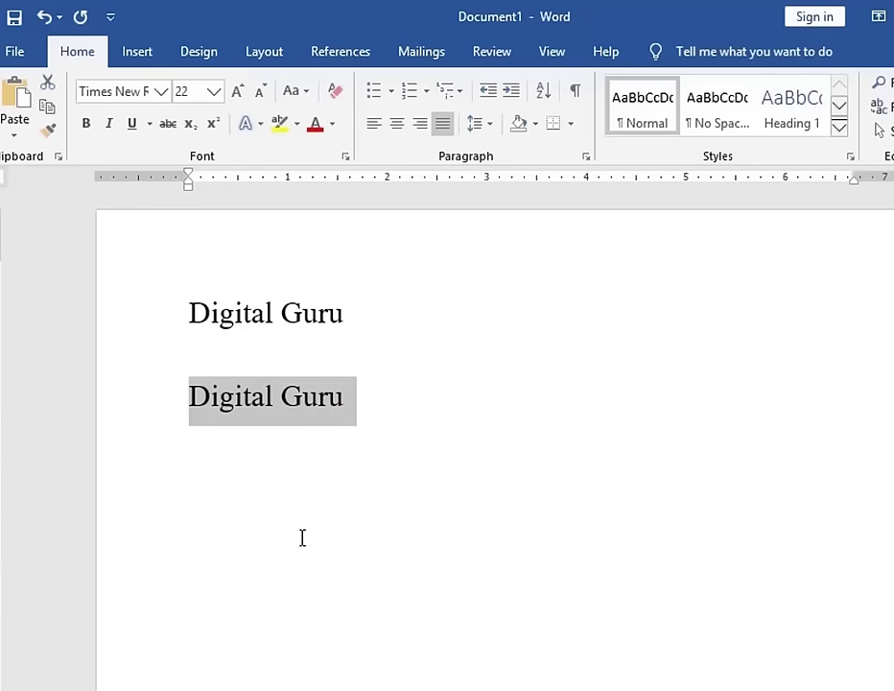
{"action": "left_click", "coordinate": [212, 484]}
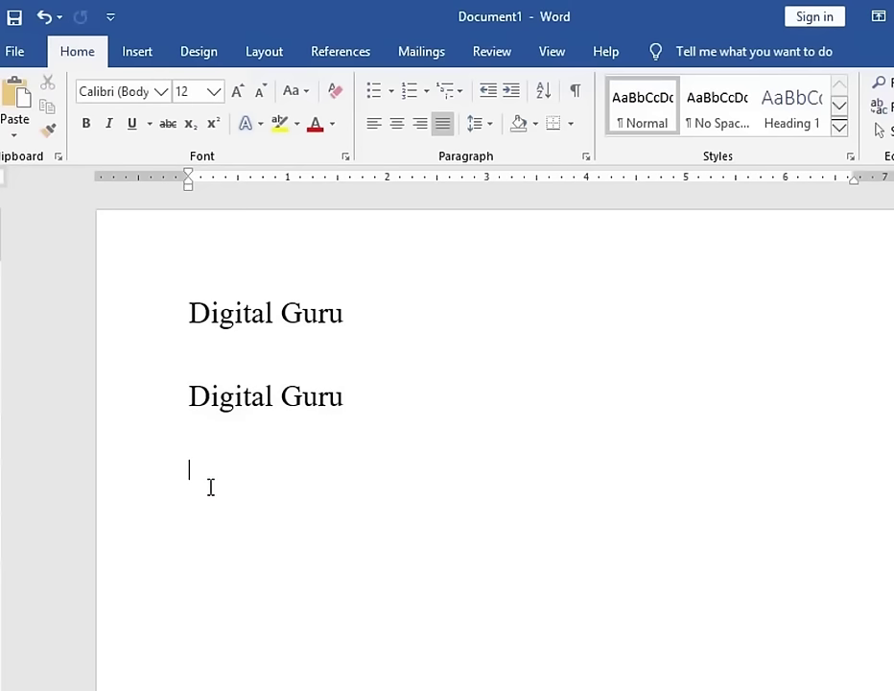
{"action": "key", "text": "ctrl+v"}
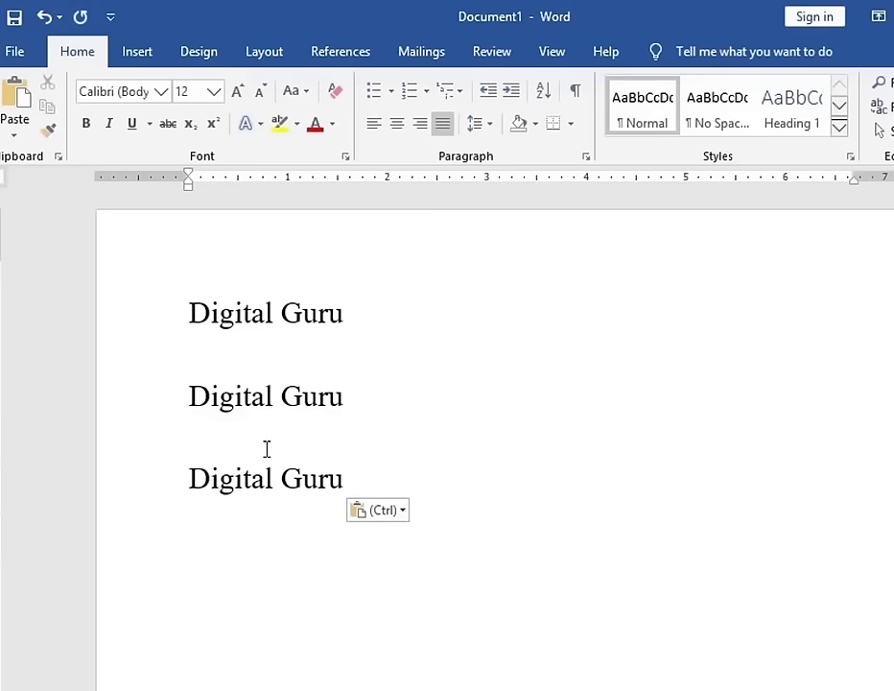
{"action": "scroll", "coordinate": [273, 432], "scroll_direction": "down", "scroll_amount": 1}
{"action": "key", "text": "ctrl+z"}
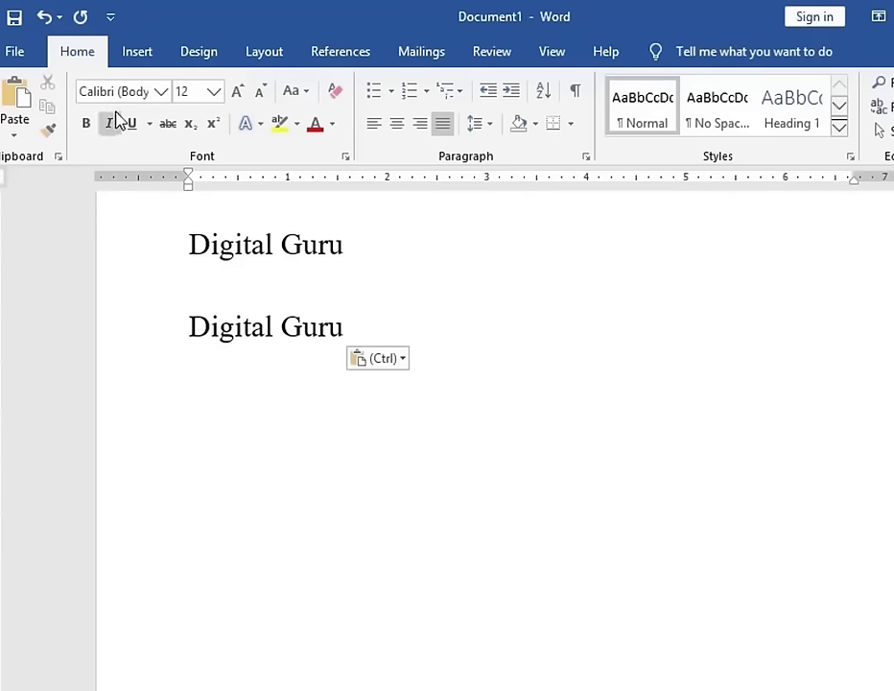
{"action": "left_click", "coordinate": [78, 52]}
{"action": "scroll", "coordinate": [144, 155], "scroll_direction": "down", "scroll_amount": 2}
{"action": "left_click", "coordinate": [61, 58]}
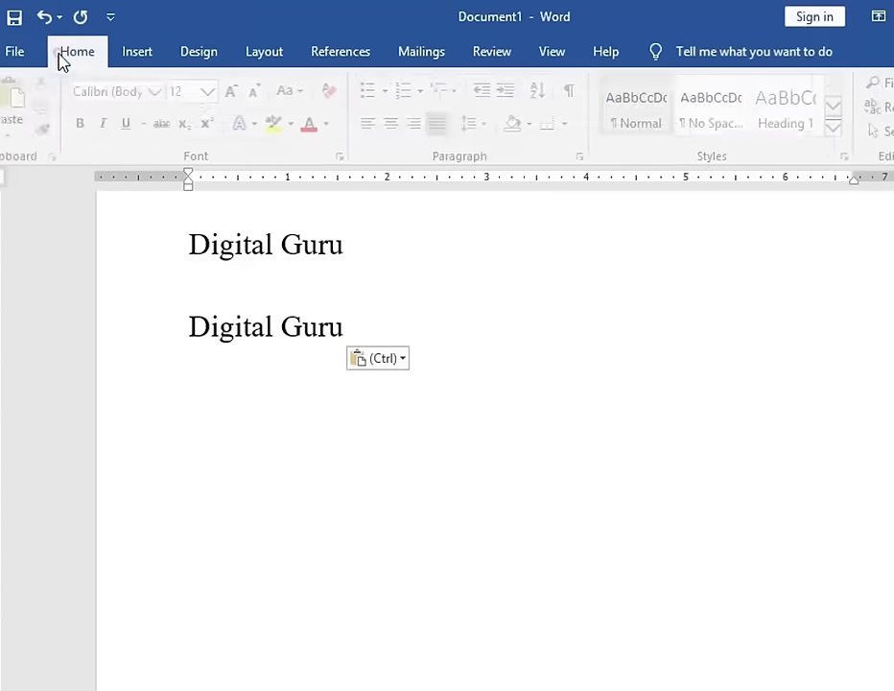
{"action": "left_click", "coordinate": [291, 471]}
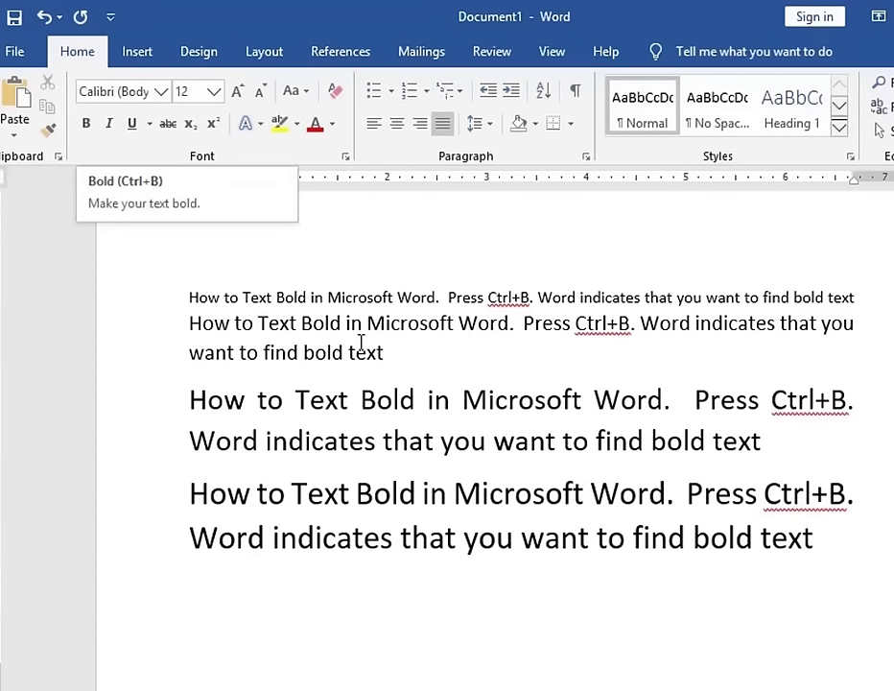
- Bold all four 'How to Text Bold in Microsoft Word' paragraphs, toggling Bold off and on to demonstrate
{"action": "left_click_drag", "start_coordinate": [833, 544], "coordinate": [172, 291]}
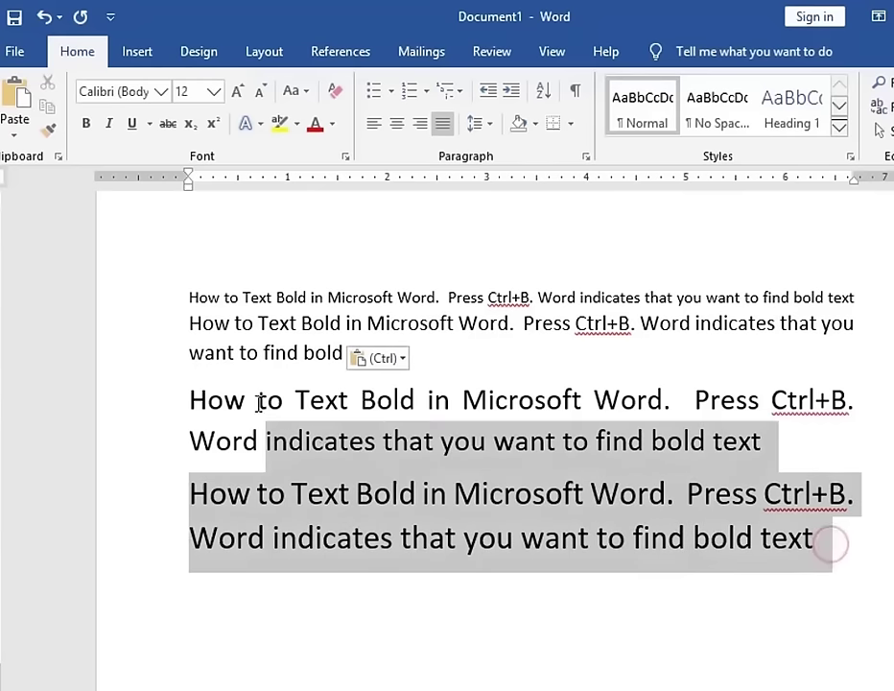
{"action": "left_click", "coordinate": [87, 124]}
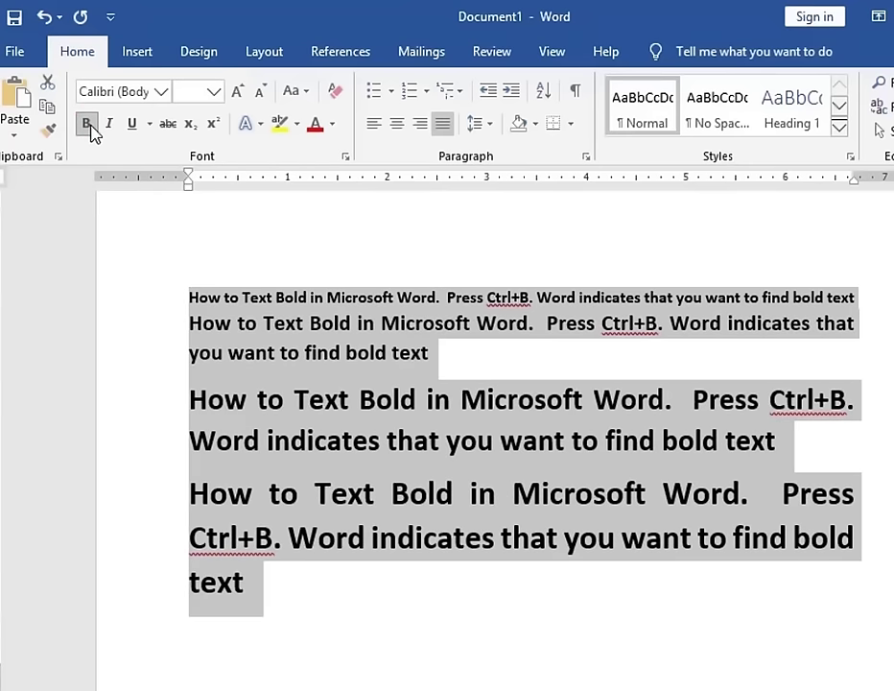
{"action": "left_click", "coordinate": [89, 124]}
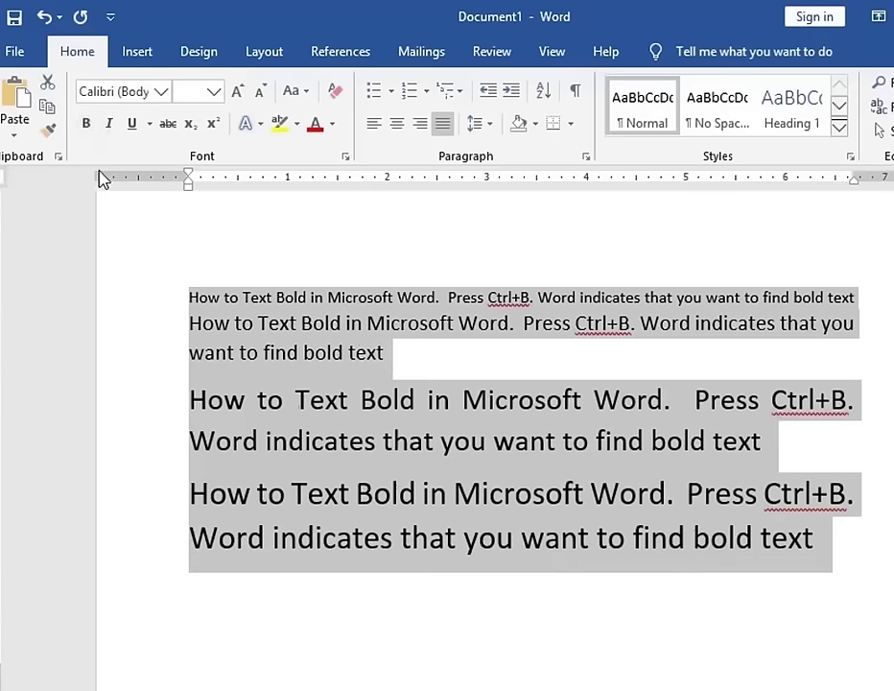
{"action": "left_click", "coordinate": [86, 125]}
{"action": "left_click", "coordinate": [87, 126]}
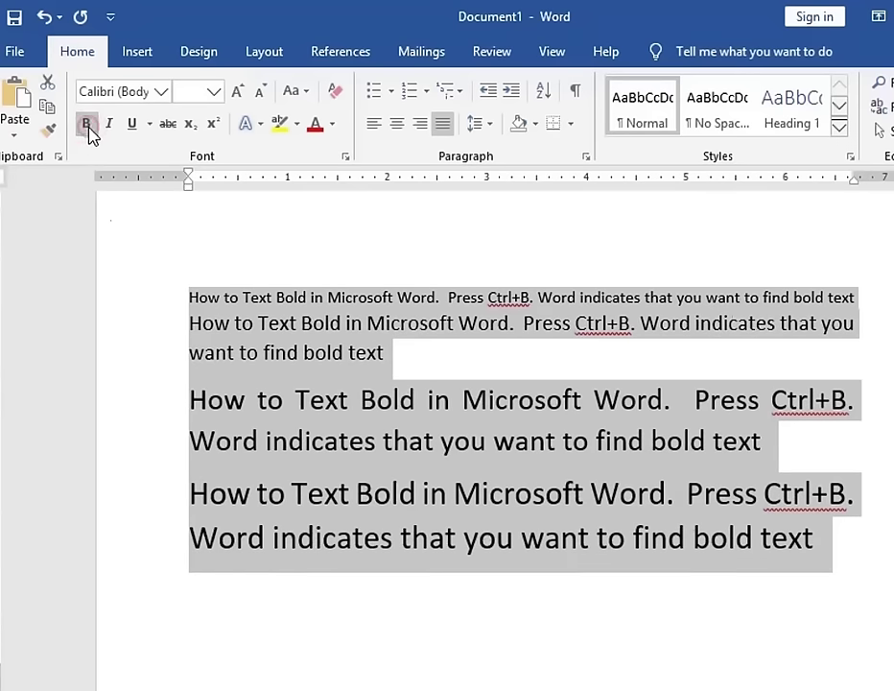
{"action": "left_click", "coordinate": [87, 126]}
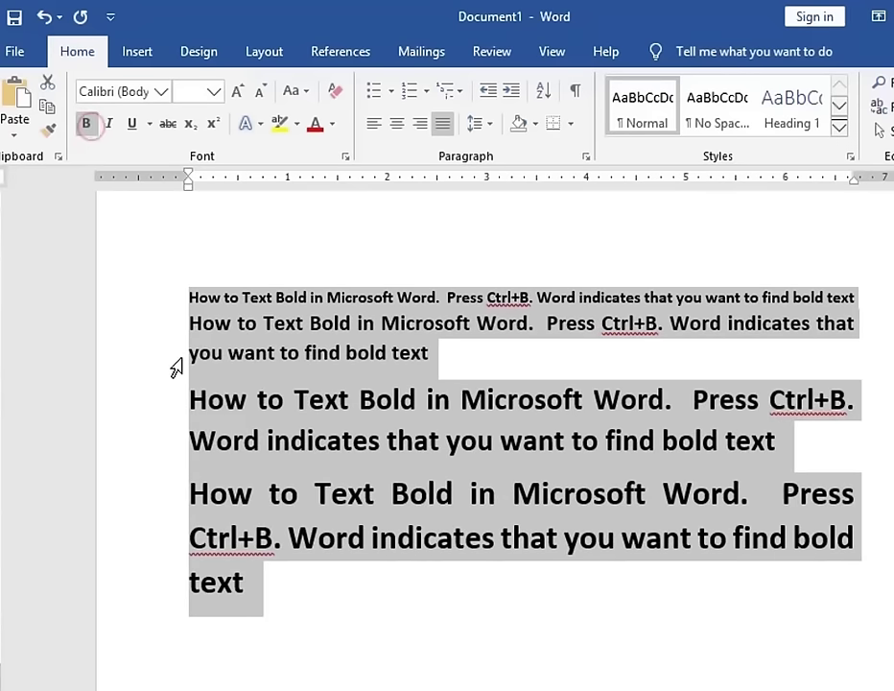
- Italicize the four 'How to Italic Text in Microsoft Word' paragraphs, toggling Italic until it stays on
{"action": "left_click", "coordinate": [366, 587]}
{"action": "scroll", "coordinate": [382, 538], "scroll_direction": "down", "scroll_amount": 3}
{"action": "scroll", "coordinate": [385, 496], "scroll_direction": "down", "scroll_amount": 2}
{"action": "scroll", "coordinate": [317, 403], "scroll_direction": "down", "scroll_amount": 2}
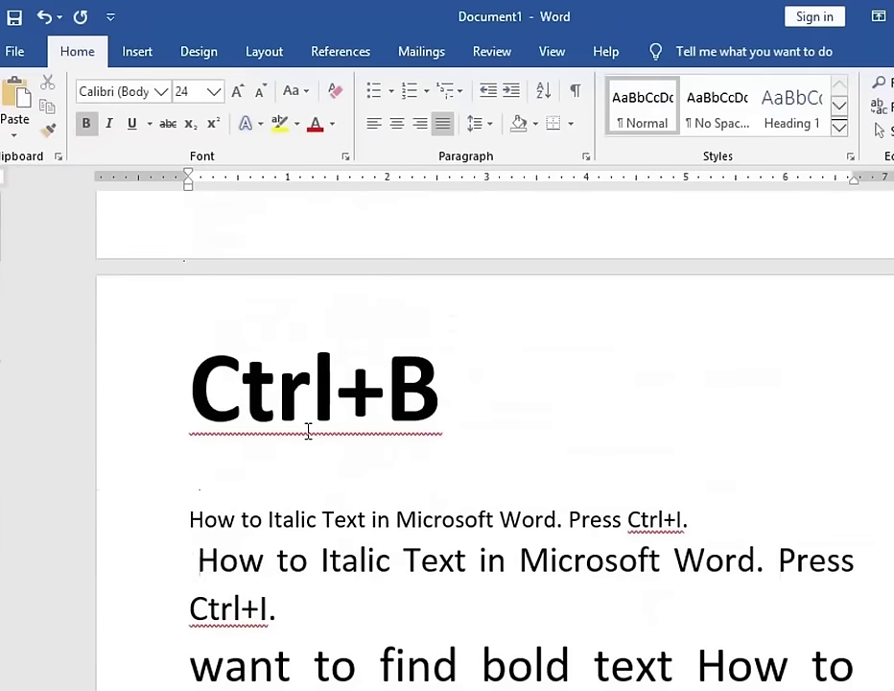
{"action": "scroll", "coordinate": [401, 517], "scroll_direction": "down", "scroll_amount": 2}
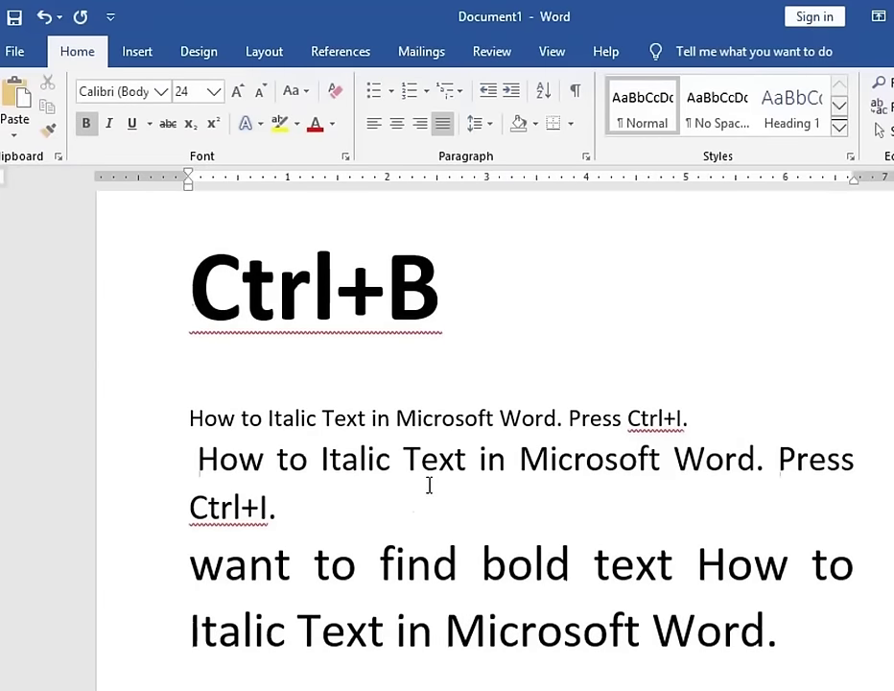
{"action": "scroll", "coordinate": [432, 475], "scroll_direction": "up", "scroll_amount": 1}
{"action": "scroll", "coordinate": [435, 465], "scroll_direction": "down", "scroll_amount": 3}
{"action": "scroll", "coordinate": [436, 466], "scroll_direction": "down", "scroll_amount": 2}
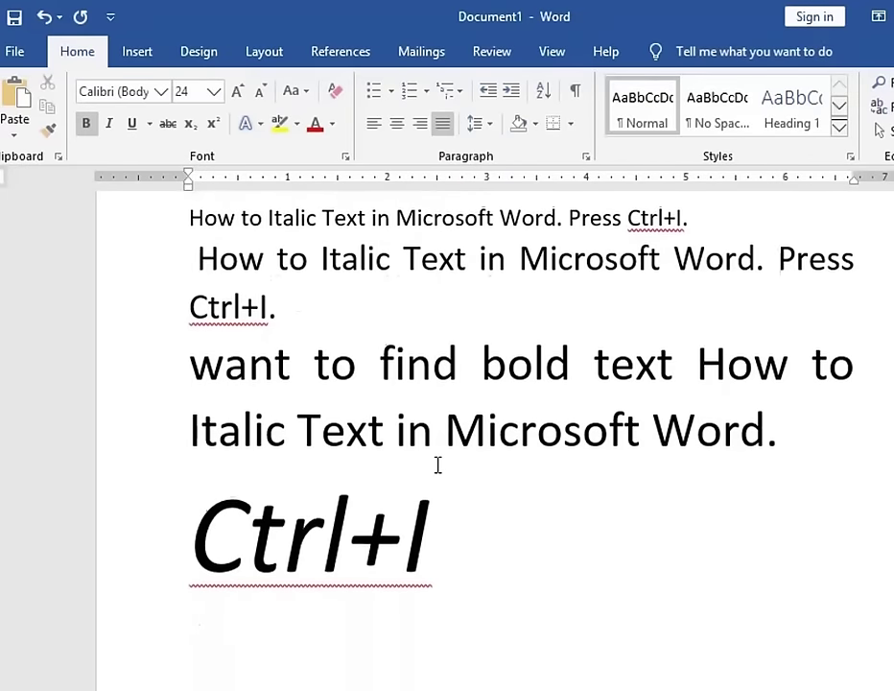
{"action": "scroll", "coordinate": [436, 464], "scroll_direction": "up", "scroll_amount": 1}
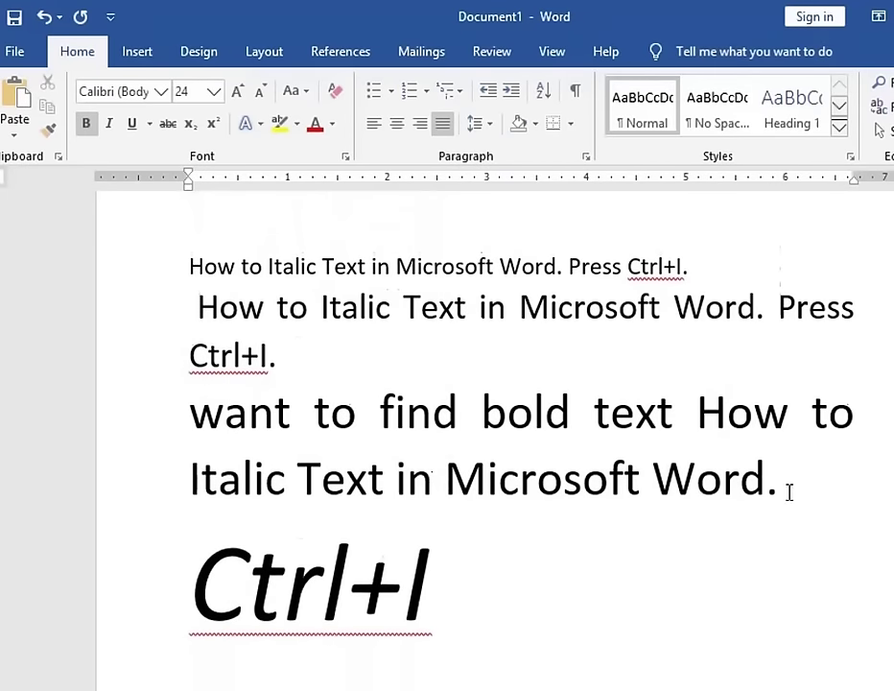
{"action": "mouse_move", "coordinate": [787, 493]}
{"action": "left_mouse_down"}
{"action": "mouse_move", "coordinate": [139, 293]}
{"action": "mouse_move", "coordinate": [142, 275]}
{"action": "left_mouse_up"}
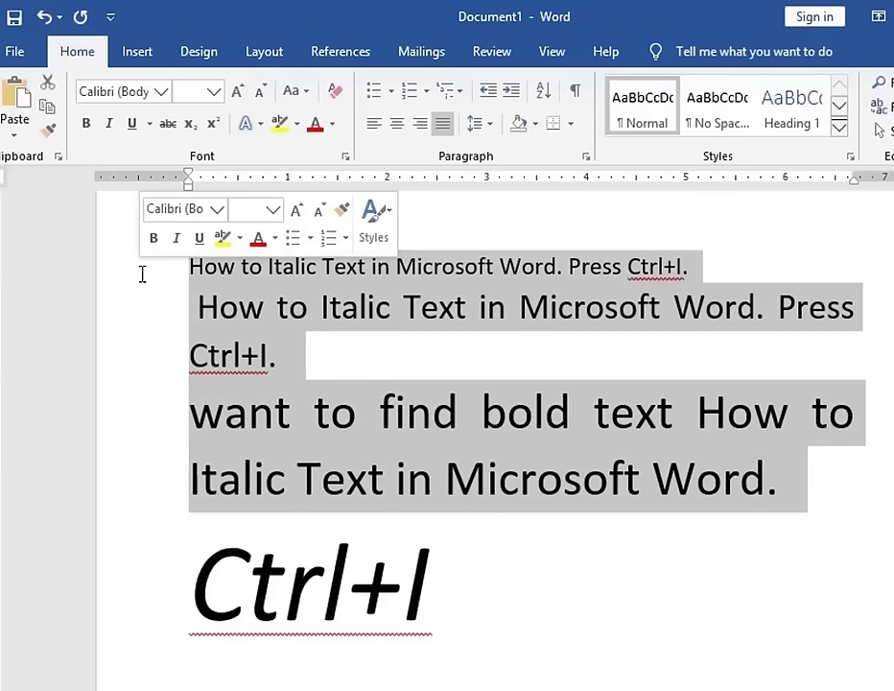
{"action": "left_click", "coordinate": [112, 130]}
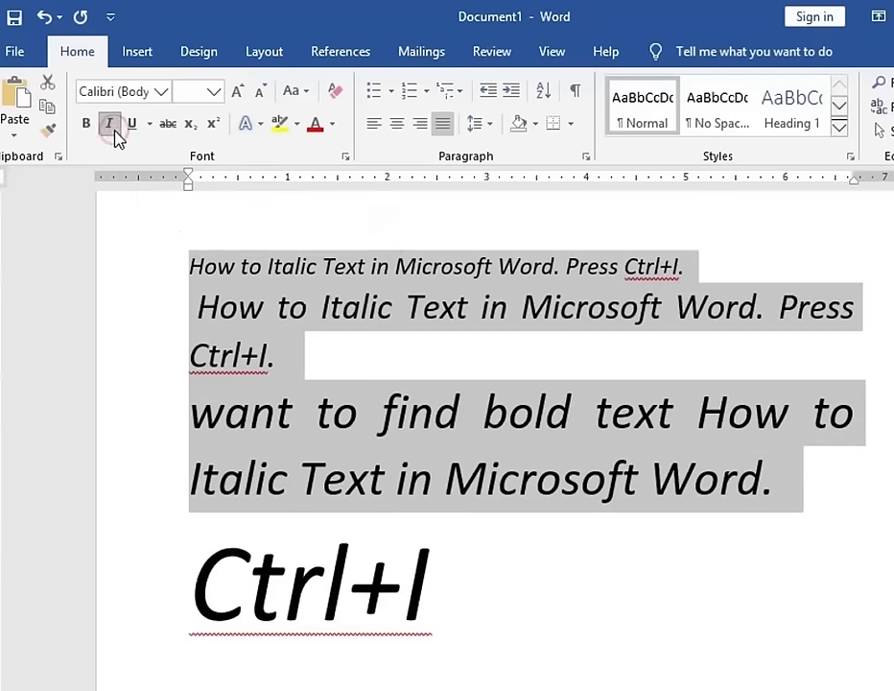
{"action": "left_click", "coordinate": [113, 134]}
{"action": "left_click", "coordinate": [113, 134]}
{"action": "left_click", "coordinate": [114, 134]}
{"action": "left_click", "coordinate": [113, 134]}
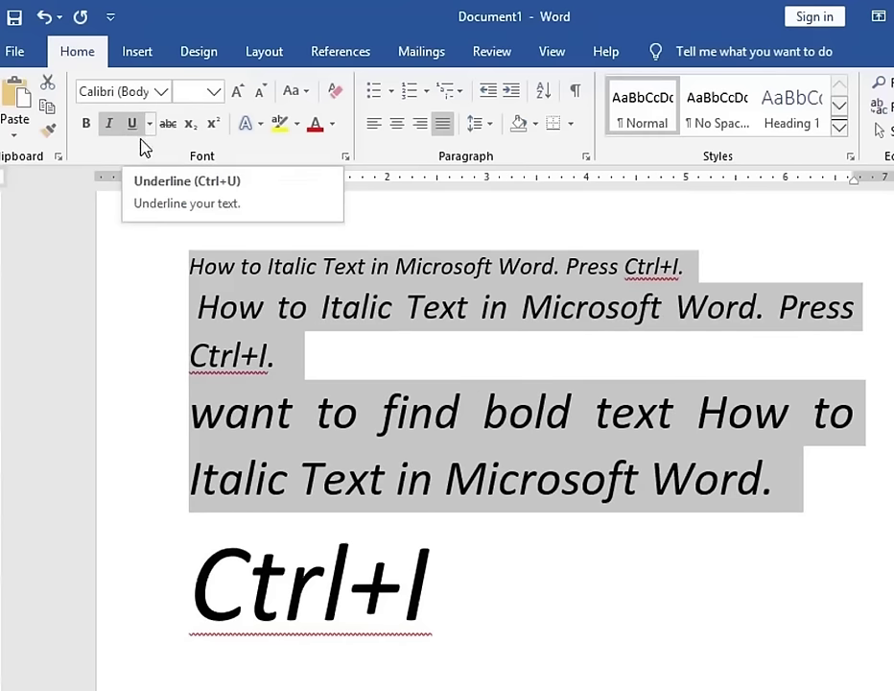
- Underline both 'How to Under Line Text in Microsoft Word' paragraphs
{"action": "scroll", "coordinate": [331, 344], "scroll_direction": "down", "scroll_amount": 2}
{"action": "scroll", "coordinate": [337, 336], "scroll_direction": "down", "scroll_amount": 3}
{"action": "scroll", "coordinate": [338, 337], "scroll_direction": "down", "scroll_amount": 3}
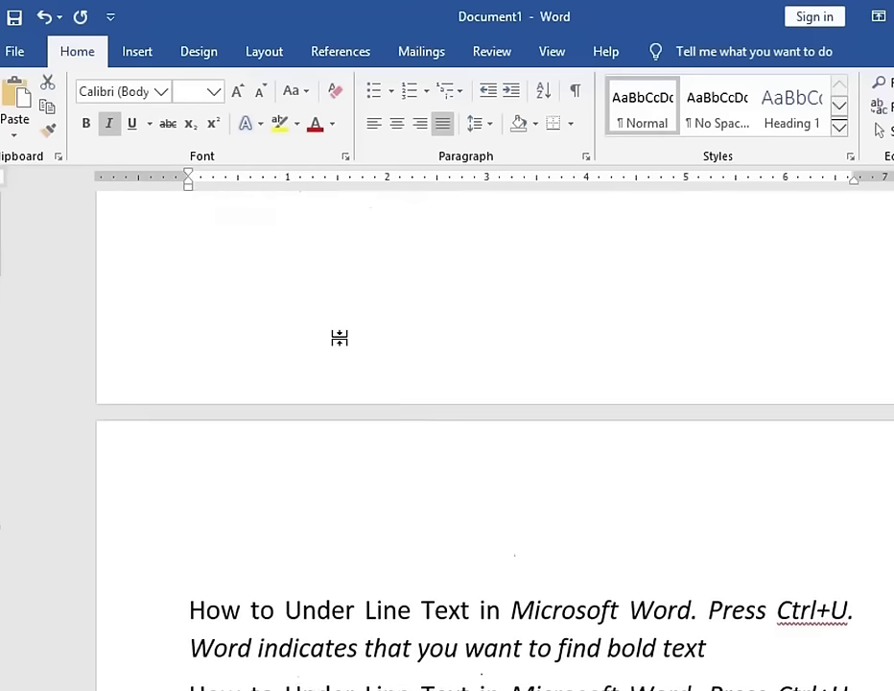
{"action": "scroll", "coordinate": [381, 361], "scroll_direction": "down", "scroll_amount": 4}
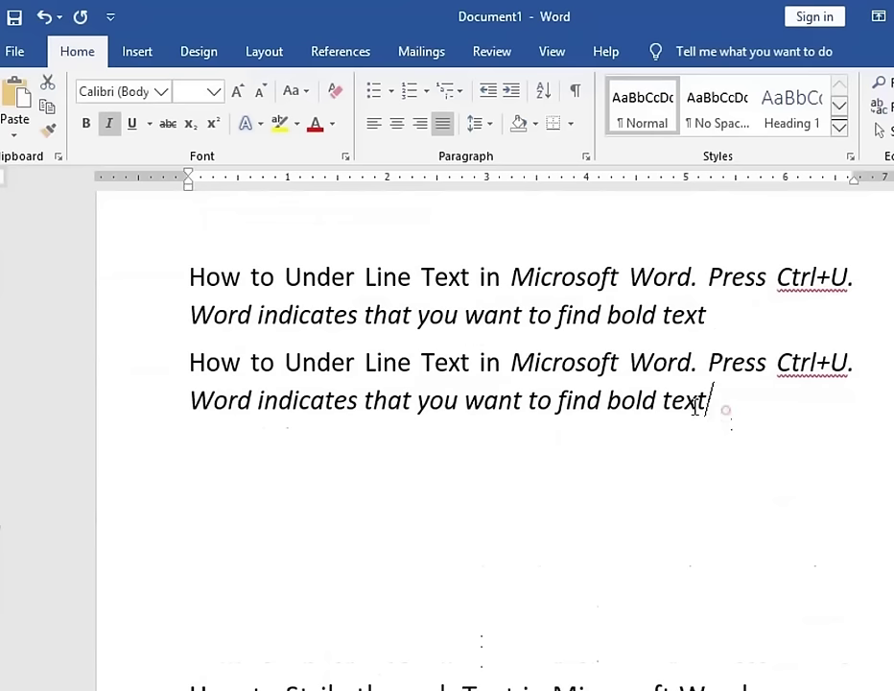
{"action": "left_click_drag", "start_coordinate": [696, 406], "coordinate": [138, 290]}
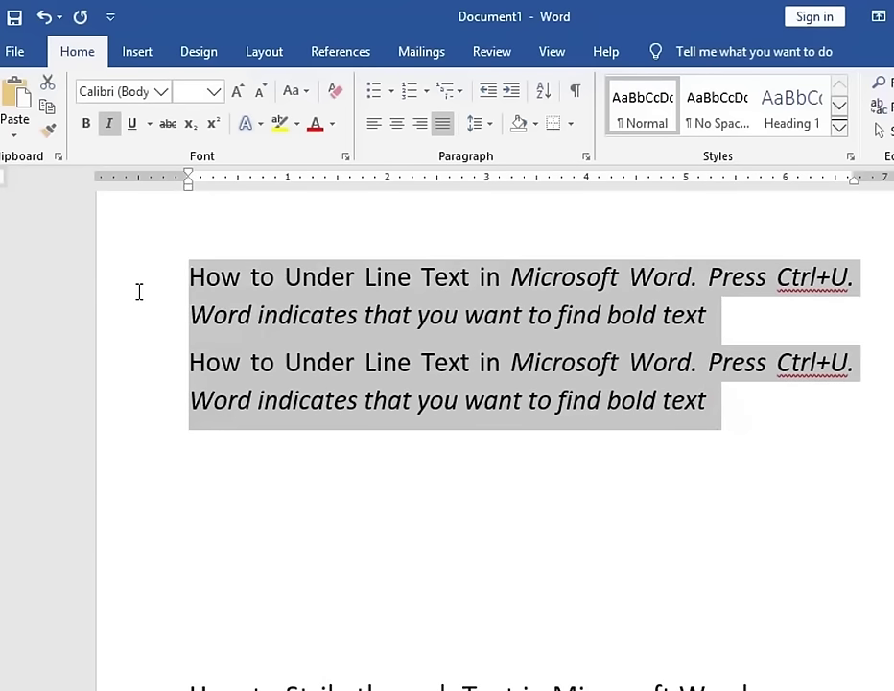
{"action": "left_click", "coordinate": [133, 126]}
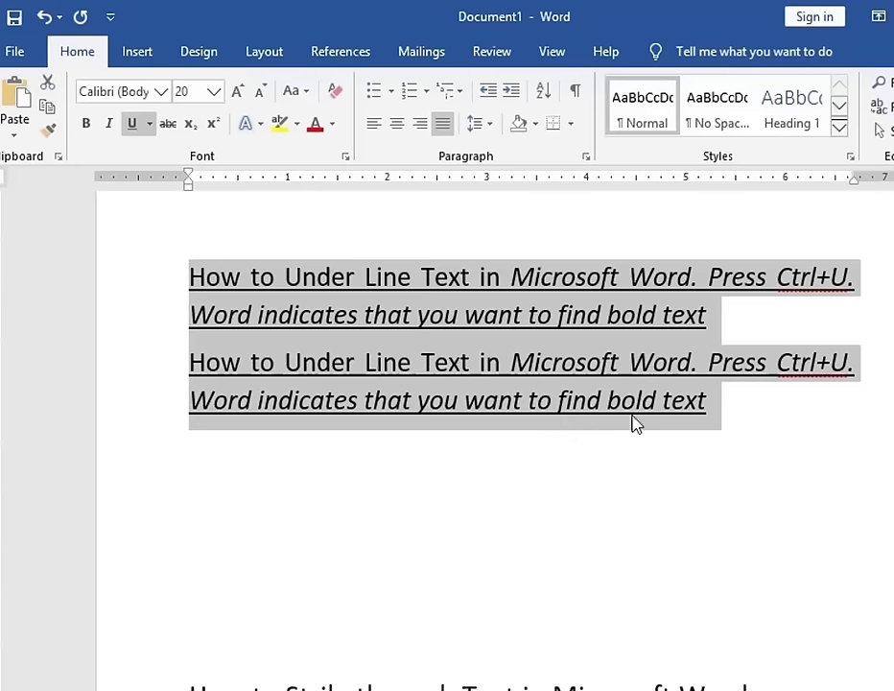
- Change the underline style to Double, undoing an accidental strikethrough
{"action": "left_click", "coordinate": [150, 132]}
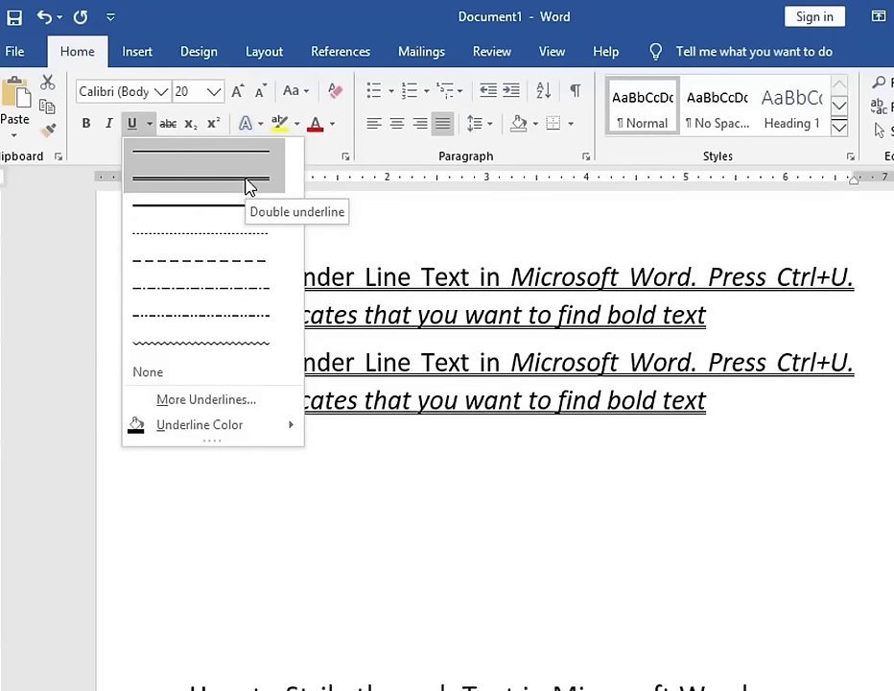
{"action": "left_click", "coordinate": [249, 182]}
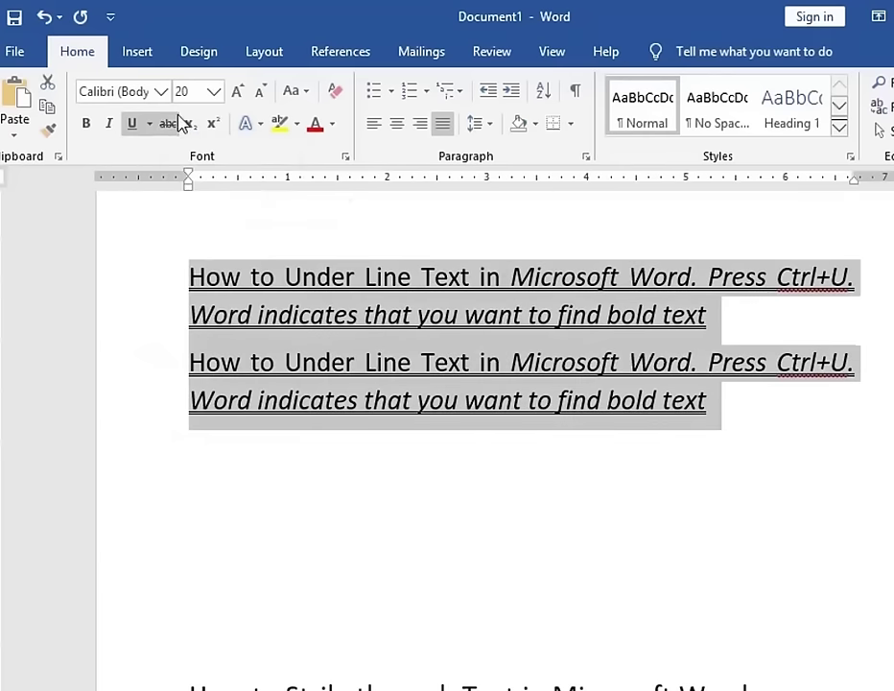
{"action": "left_click", "coordinate": [163, 124]}
{"action": "left_click", "coordinate": [152, 122]}
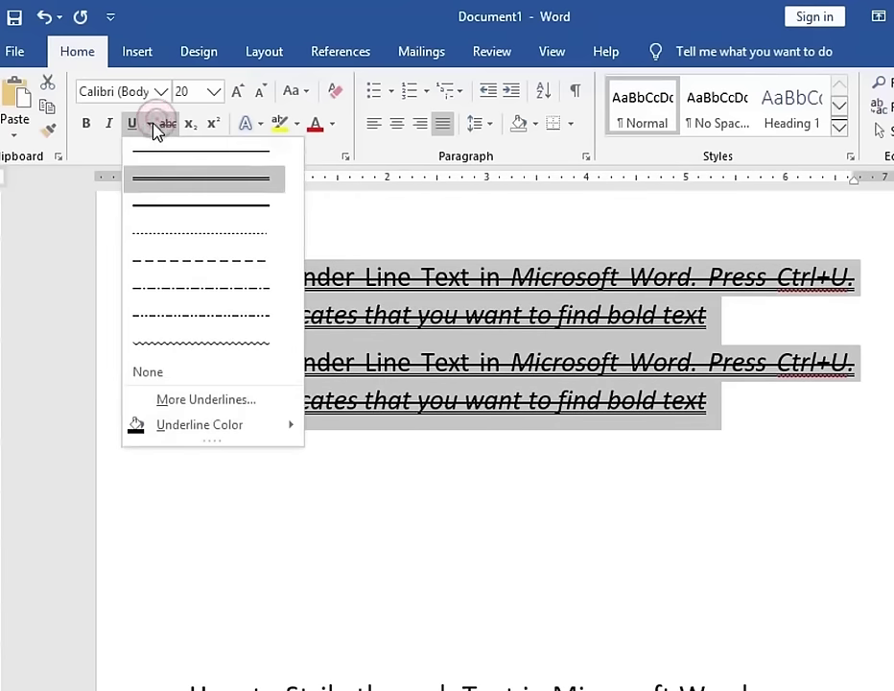
{"action": "left_click", "coordinate": [44, 19]}
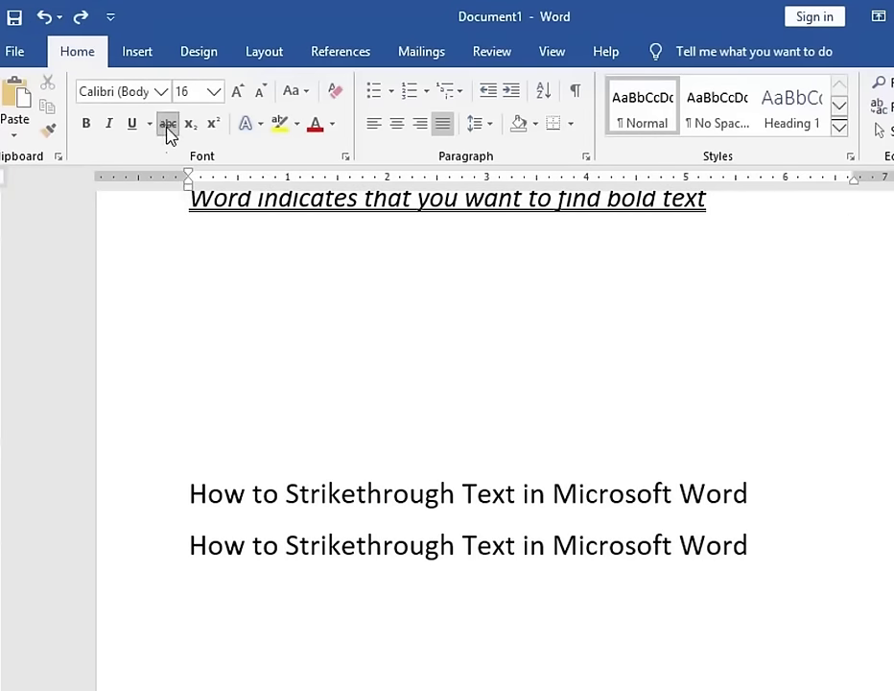
- Apply Strikethrough to both 'How to Strikethrough Text in Microsoft Word' lines
{"action": "scroll", "coordinate": [314, 333], "scroll_direction": "down", "scroll_amount": 1}
{"action": "left_click", "coordinate": [769, 451]}
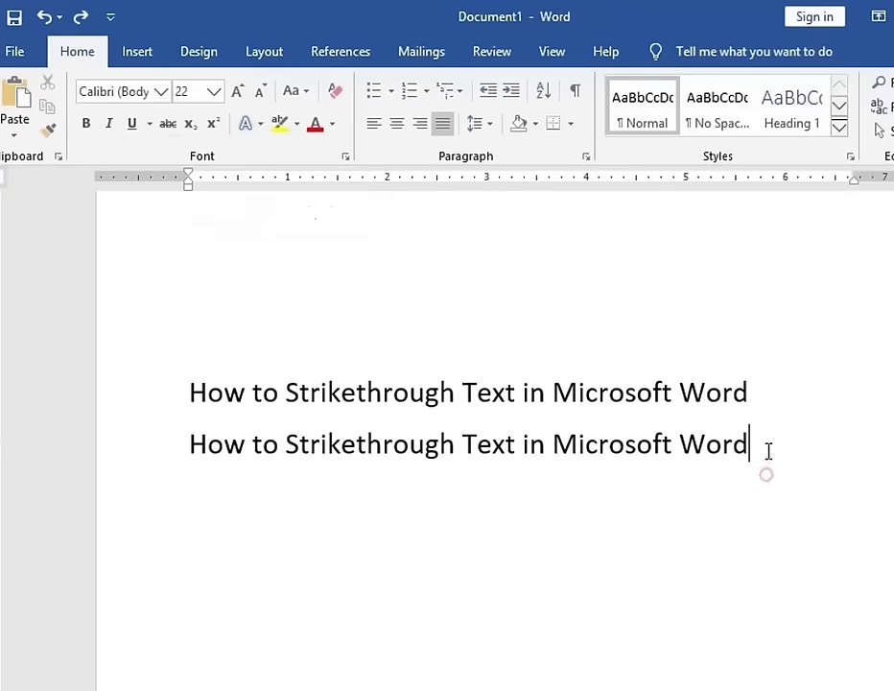
{"action": "mouse_move", "coordinate": [768, 451]}
{"action": "left_mouse_down"}
{"action": "mouse_move", "coordinate": [281, 414]}
{"action": "mouse_move", "coordinate": [170, 393]}
{"action": "left_mouse_up"}
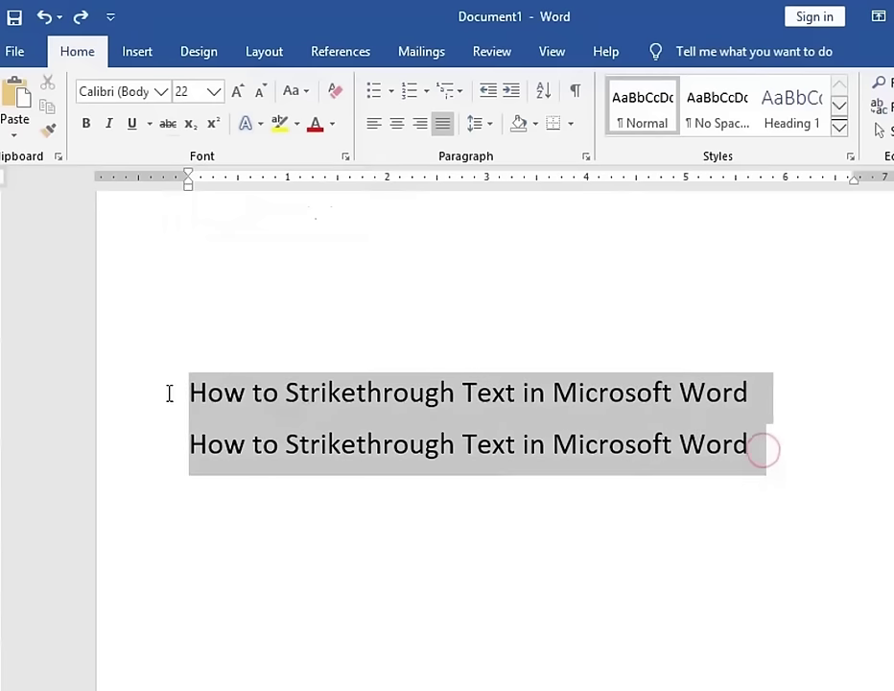
{"action": "left_click", "coordinate": [169, 125]}
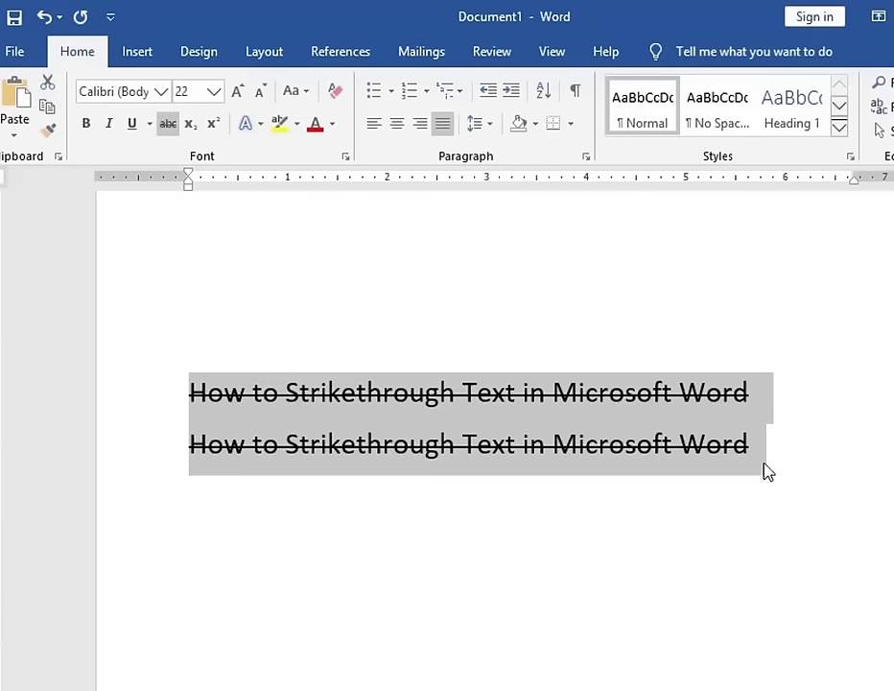
{"action": "left_click", "coordinate": [765, 524]}
{"action": "scroll", "coordinate": [631, 420], "scroll_direction": "down", "scroll_amount": 2}
{"action": "scroll", "coordinate": [194, 144], "scroll_direction": "down", "scroll_amount": 1}
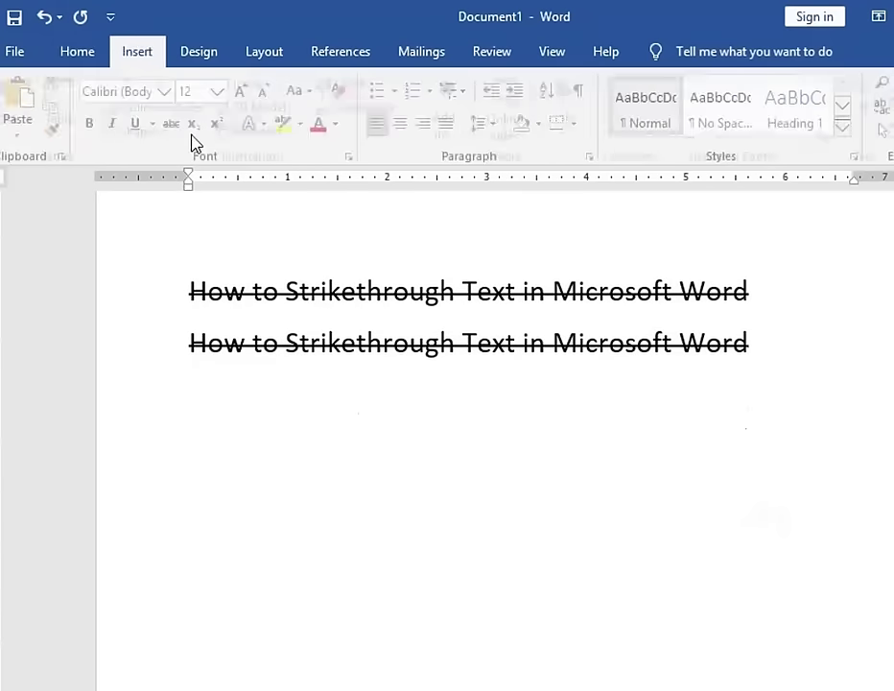
{"action": "scroll", "coordinate": [195, 144], "scroll_direction": "down", "scroll_amount": 1}
{"action": "left_click", "coordinate": [59, 55]}
{"action": "scroll", "coordinate": [201, 201], "scroll_direction": "down", "scroll_amount": 3}
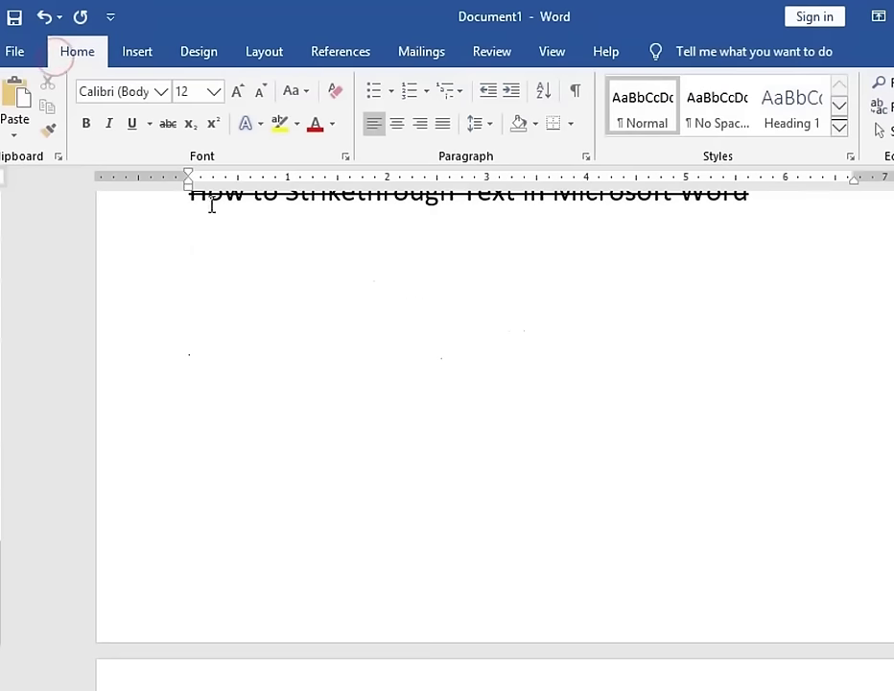
{"action": "scroll", "coordinate": [198, 132], "scroll_direction": "down", "scroll_amount": 1}
{"action": "left_click", "coordinate": [75, 56]}
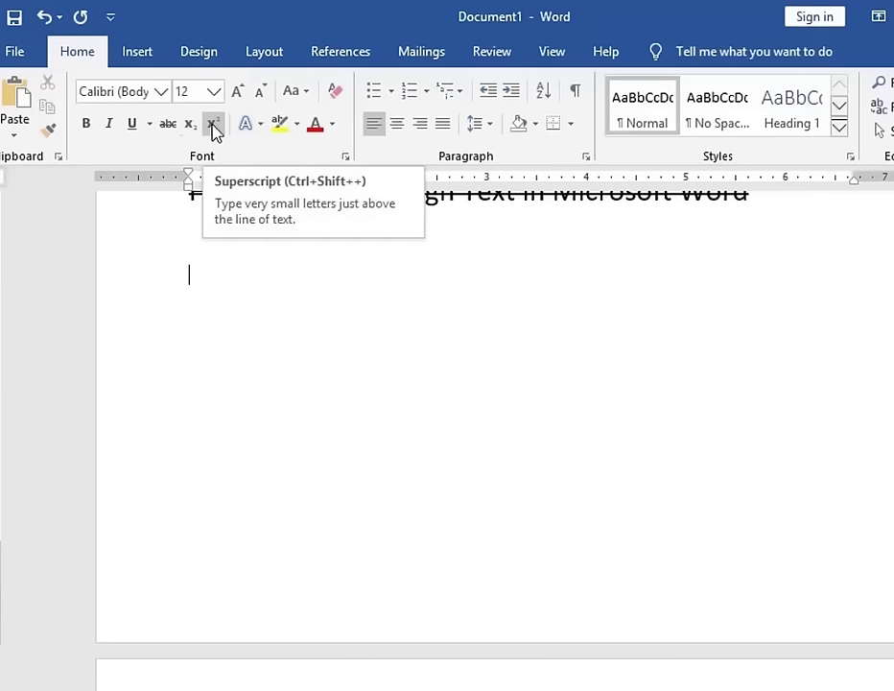
- Compare the top equation's superscript exponents with the plain second equation line
{"action": "scroll", "coordinate": [290, 325], "scroll_direction": "down", "scroll_amount": 5}
{"action": "scroll", "coordinate": [307, 318], "scroll_direction": "down", "scroll_amount": 5}
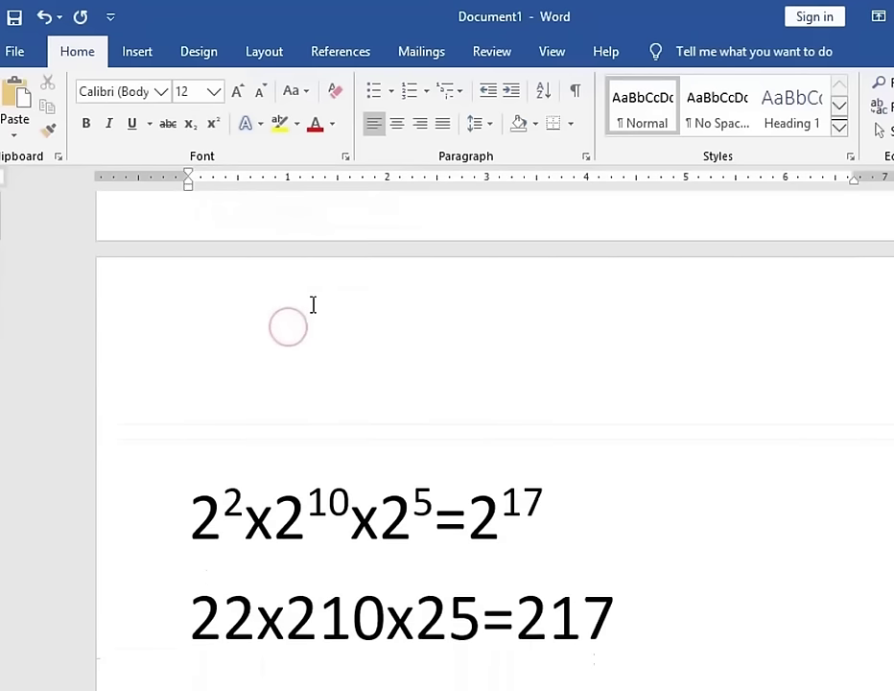
{"action": "scroll", "coordinate": [313, 304], "scroll_direction": "down", "scroll_amount": 2}
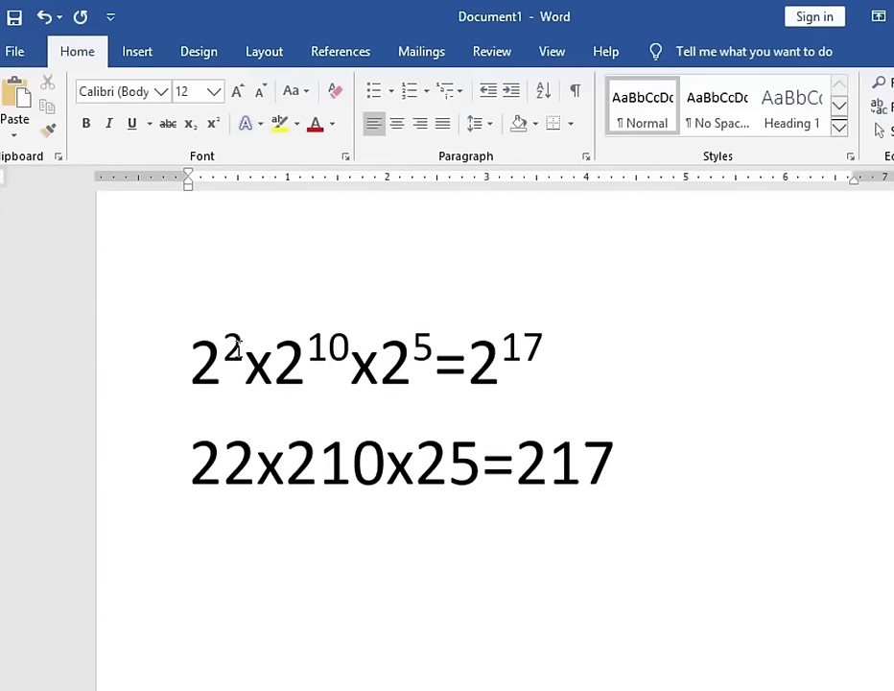
{"action": "left_click_drag", "start_coordinate": [237, 345], "coordinate": [228, 351]}
{"action": "left_click_drag", "start_coordinate": [350, 350], "coordinate": [280, 352]}
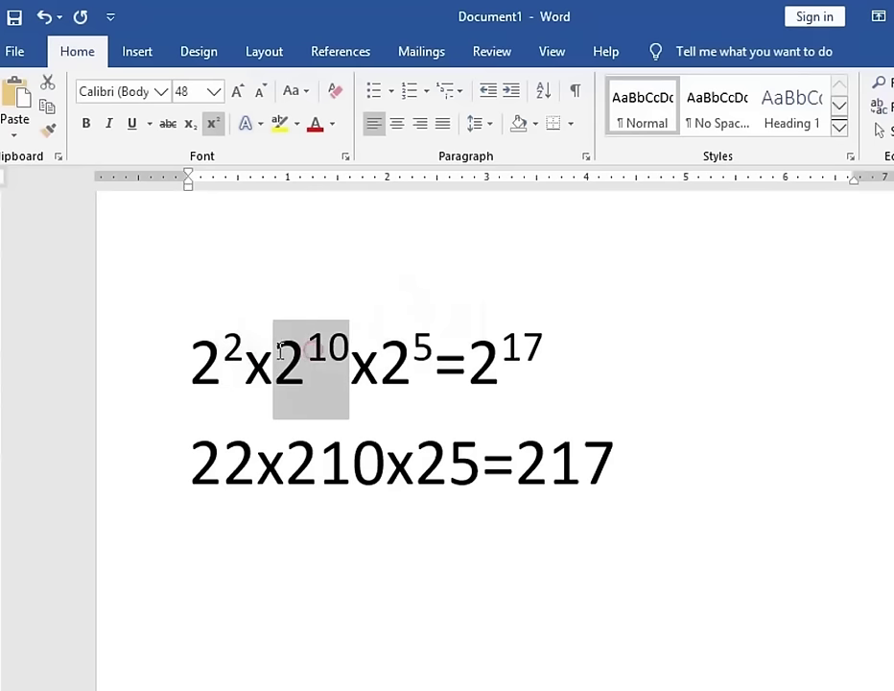
{"action": "left_click_drag", "start_coordinate": [434, 351], "coordinate": [412, 351]}
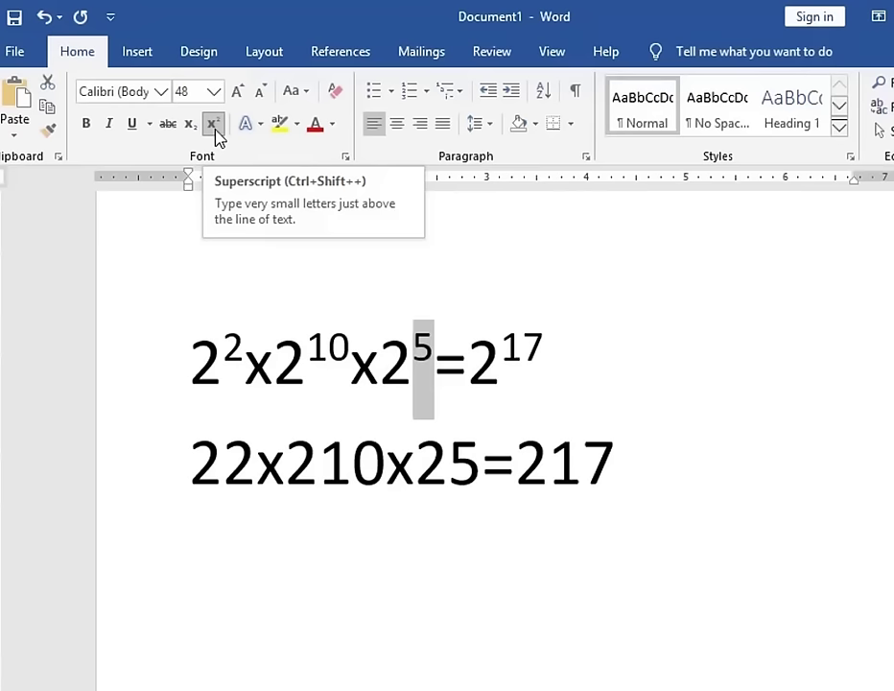
{"action": "left_click", "coordinate": [509, 565]}
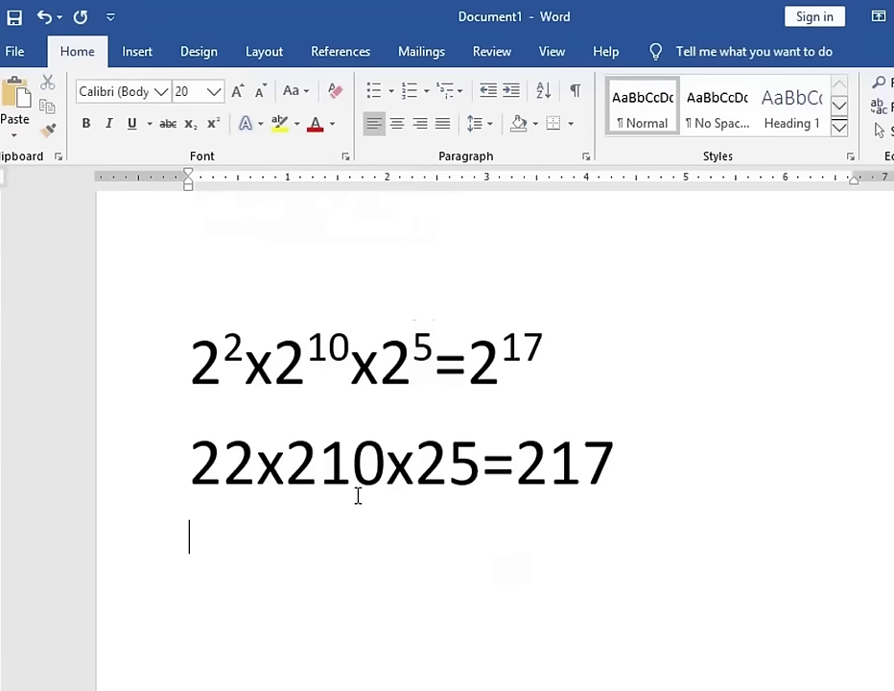
{"action": "left_click_drag", "start_coordinate": [583, 359], "coordinate": [150, 347]}
{"action": "left_click_drag", "start_coordinate": [624, 457], "coordinate": [190, 463]}
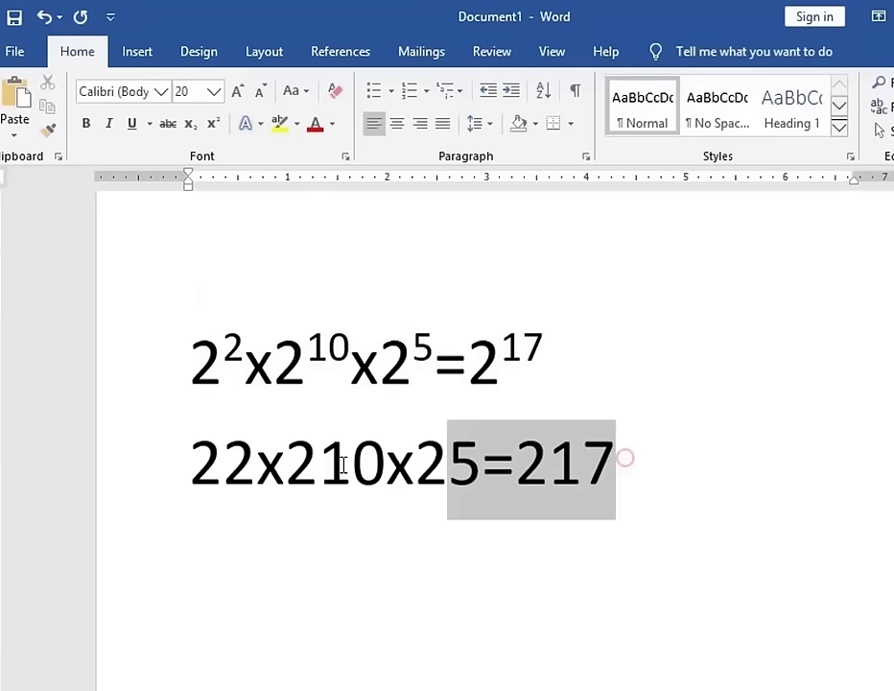
{"action": "left_click", "coordinate": [347, 615]}
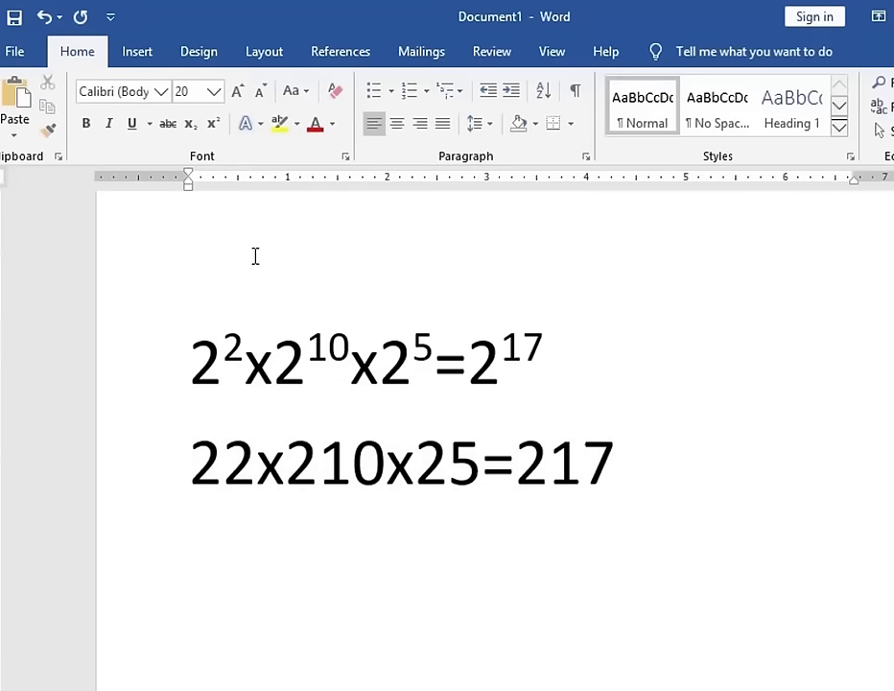
- Superscript the 2, 10, 5 and 17 in the lower equation
{"action": "left_click_drag", "start_coordinate": [252, 470], "coordinate": [236, 482]}
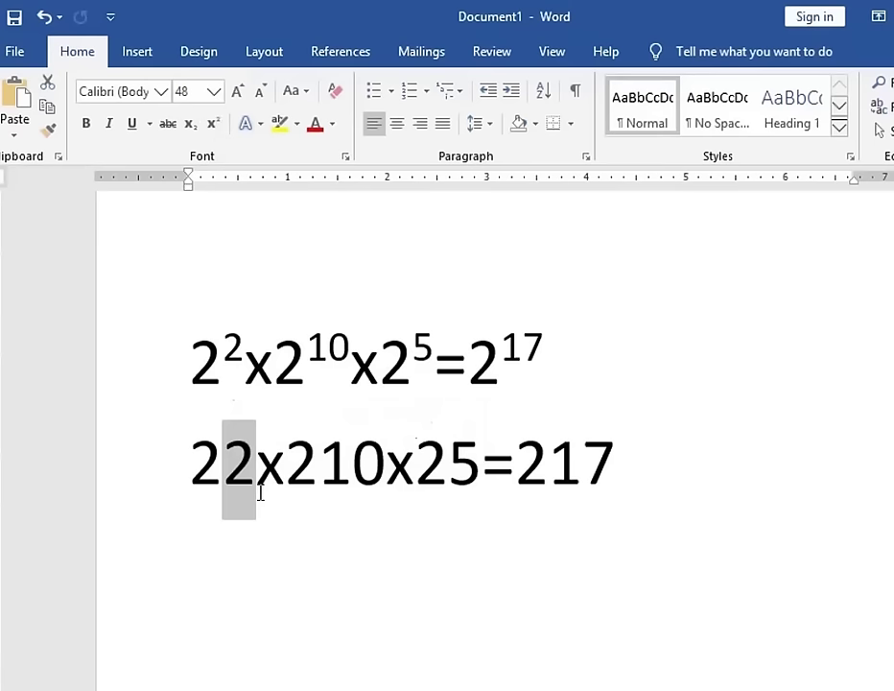
{"action": "left_click_drag", "start_coordinate": [260, 480], "coordinate": [220, 480]}
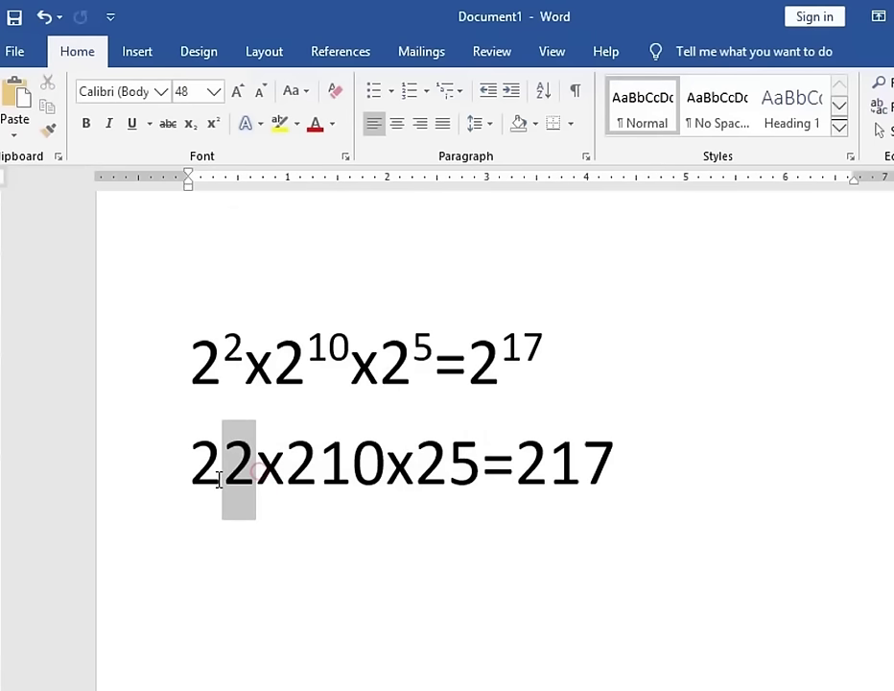
{"action": "left_click", "coordinate": [213, 127]}
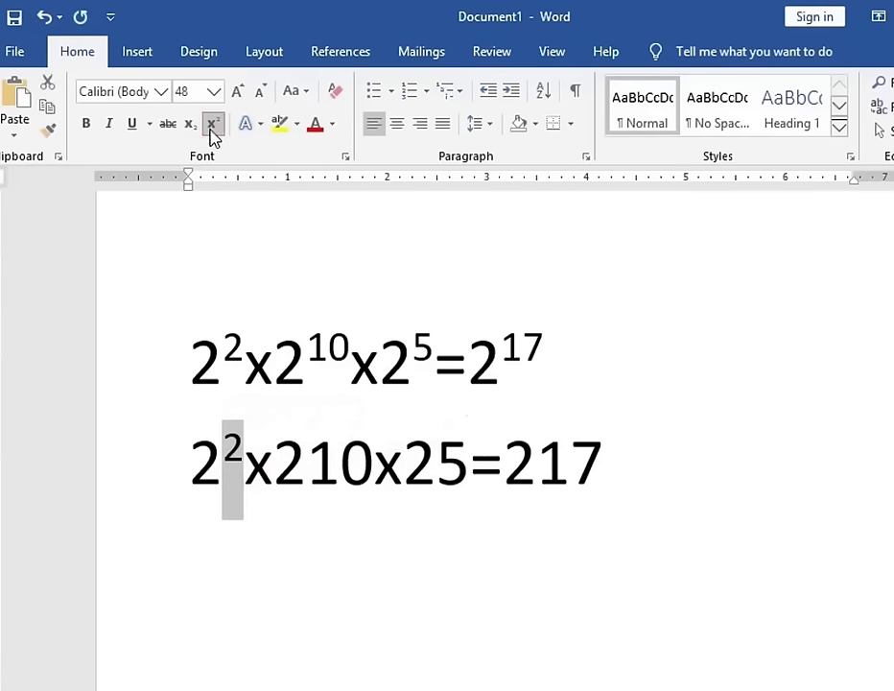
{"action": "left_click_drag", "start_coordinate": [371, 470], "coordinate": [307, 471]}
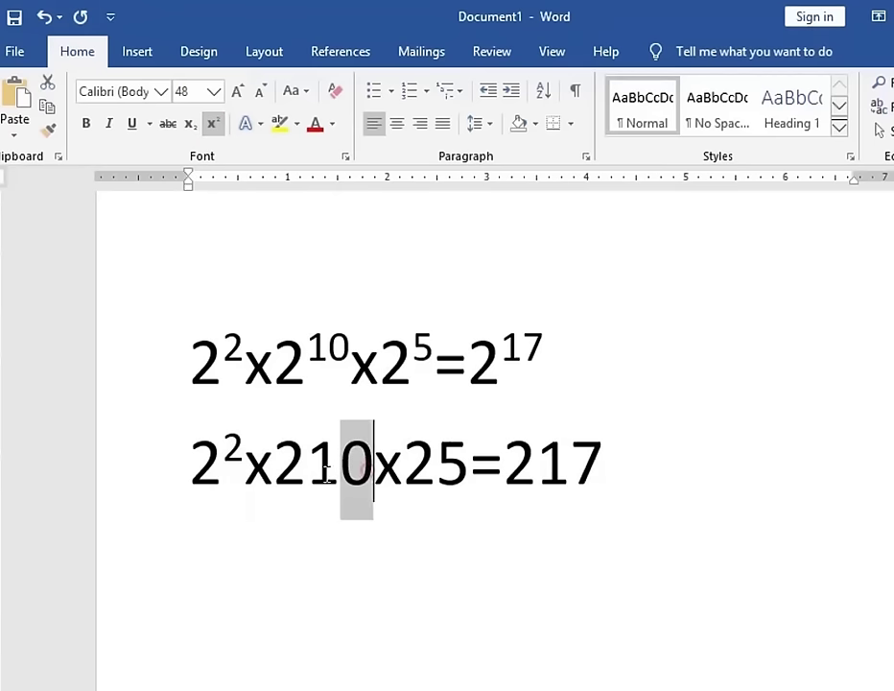
{"action": "left_click", "coordinate": [213, 126]}
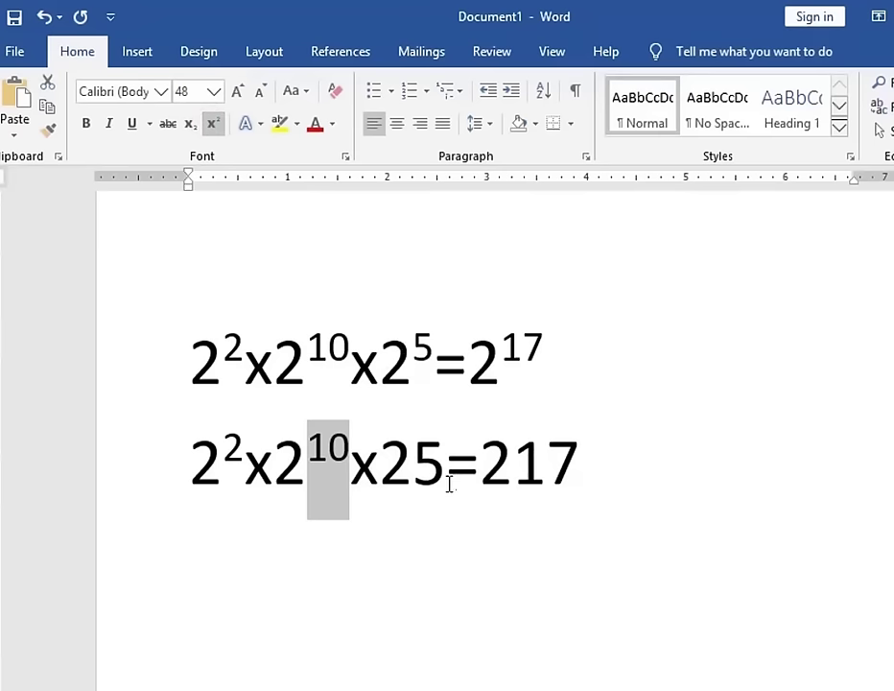
{"action": "left_click_drag", "start_coordinate": [443, 468], "coordinate": [413, 468]}
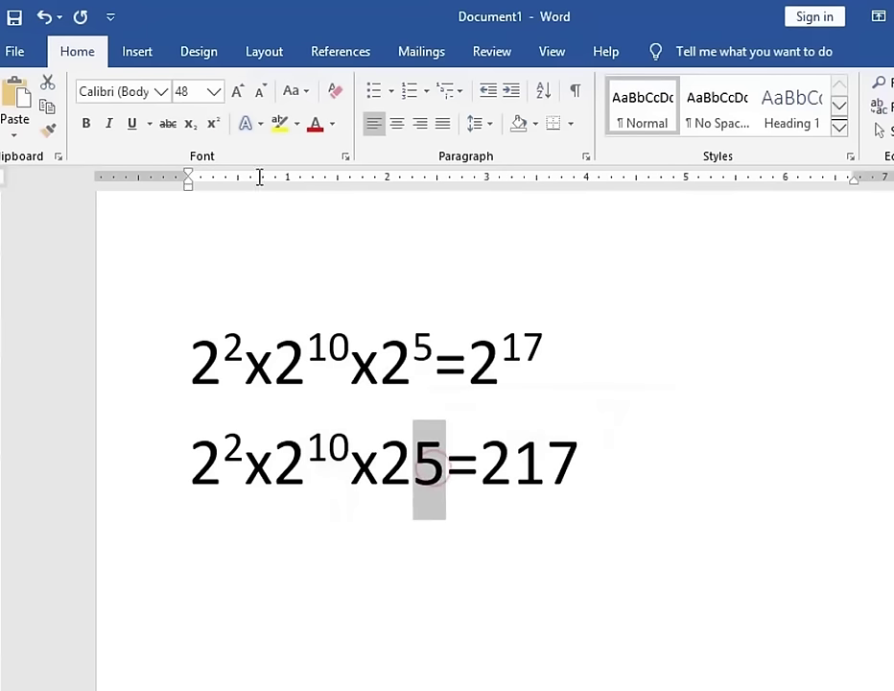
{"action": "left_click", "coordinate": [214, 130]}
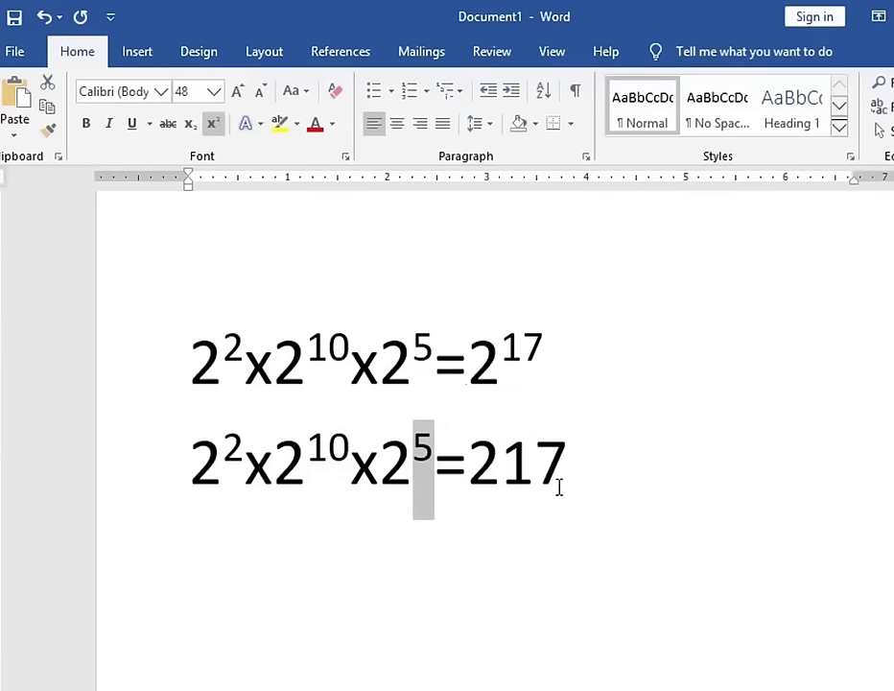
{"action": "left_click_drag", "start_coordinate": [501, 470], "coordinate": [566, 470]}
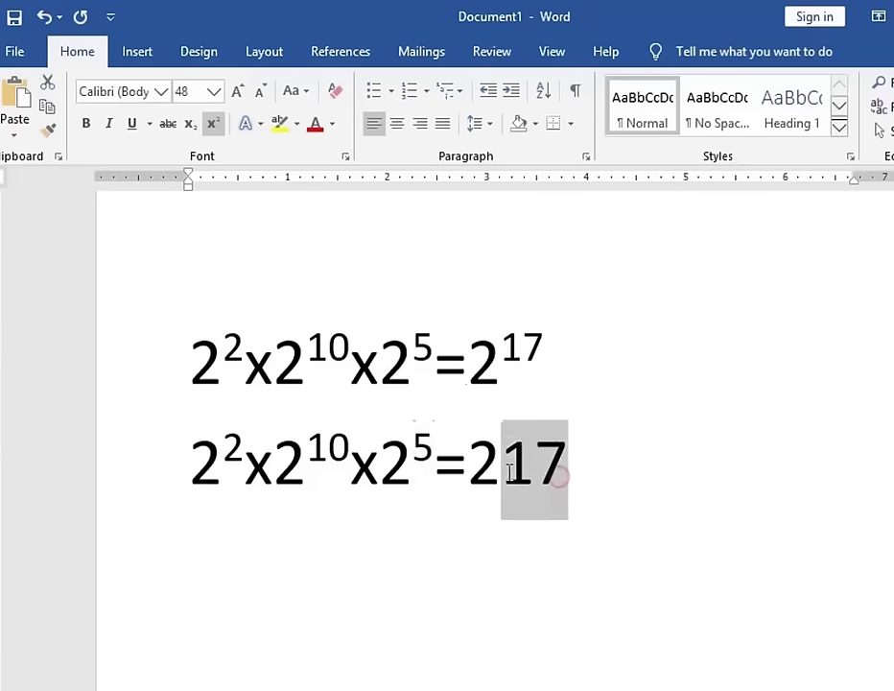
{"action": "left_click", "coordinate": [215, 127]}
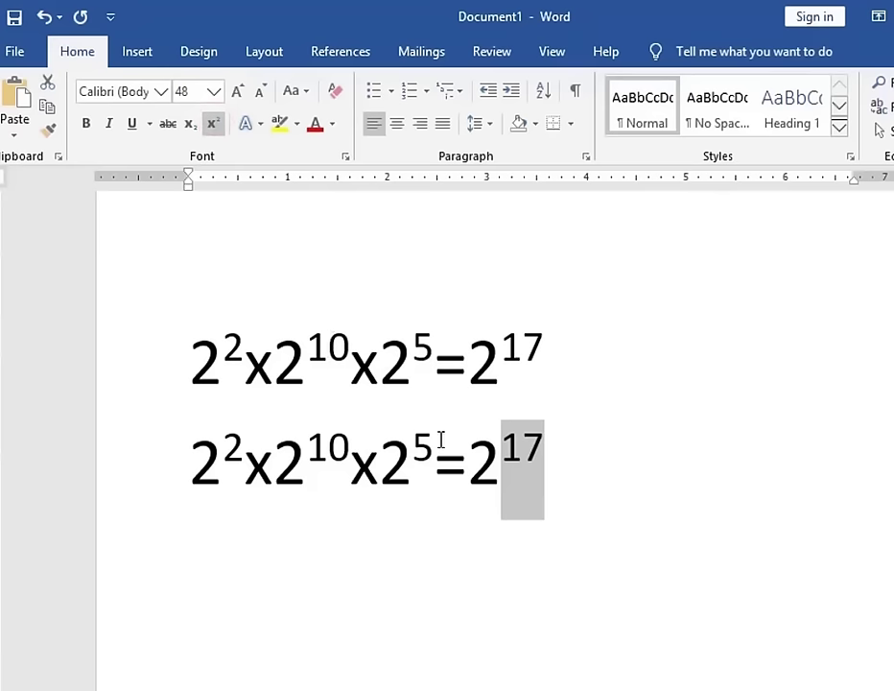
- Scroll down to the Log₄ 8 = Log₁₆ 32 equation lines
{"action": "scroll", "coordinate": [449, 459], "scroll_direction": "down", "scroll_amount": 3}
{"action": "scroll", "coordinate": [445, 451], "scroll_direction": "down", "scroll_amount": 3}
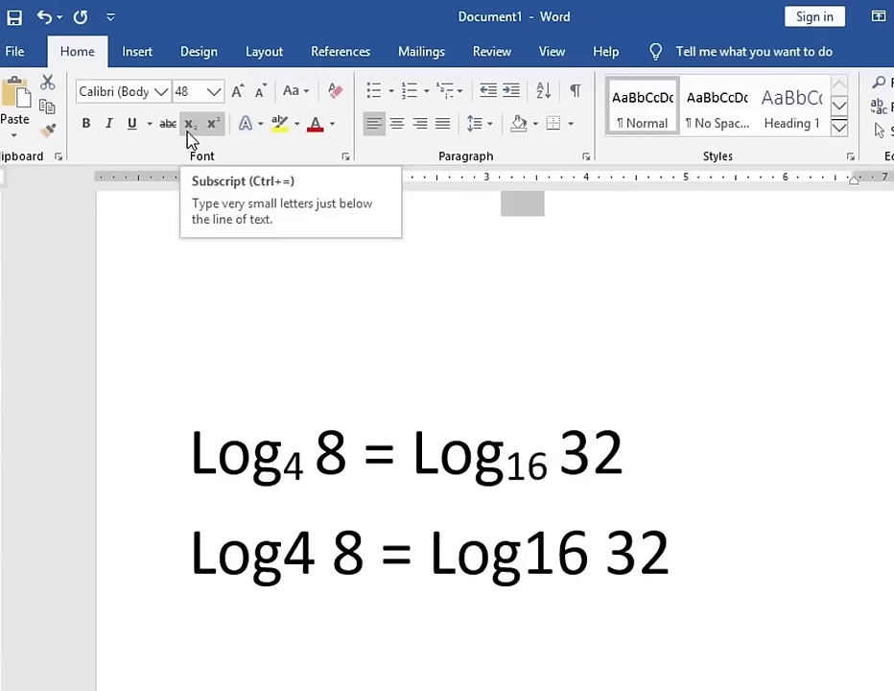
- Examine the subscript 4 and 16 in the first Log equation, then look over the second equation
{"action": "left_click", "coordinate": [270, 379]}
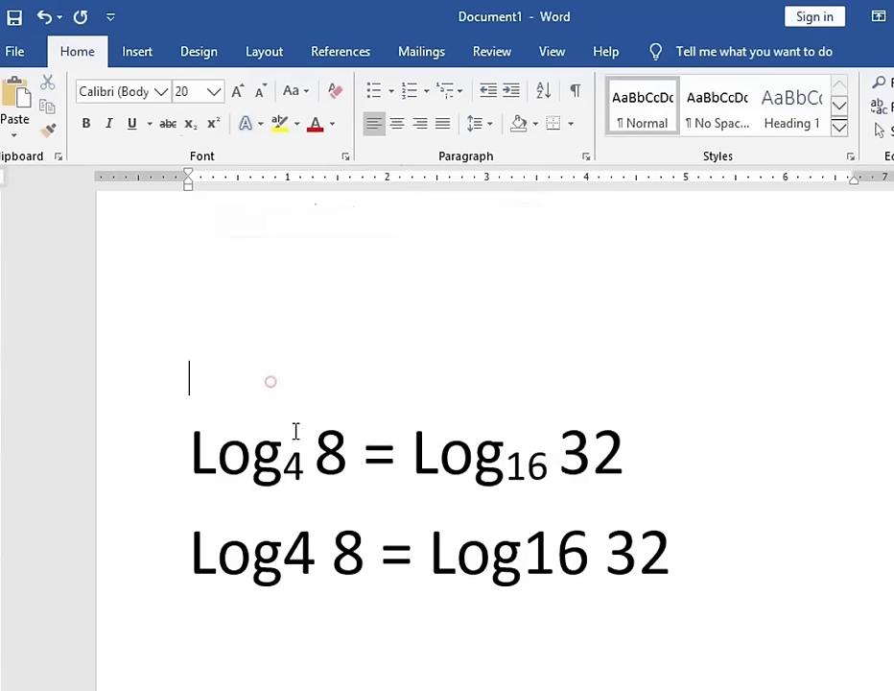
{"action": "scroll", "coordinate": [326, 441], "scroll_direction": "down", "scroll_amount": 1}
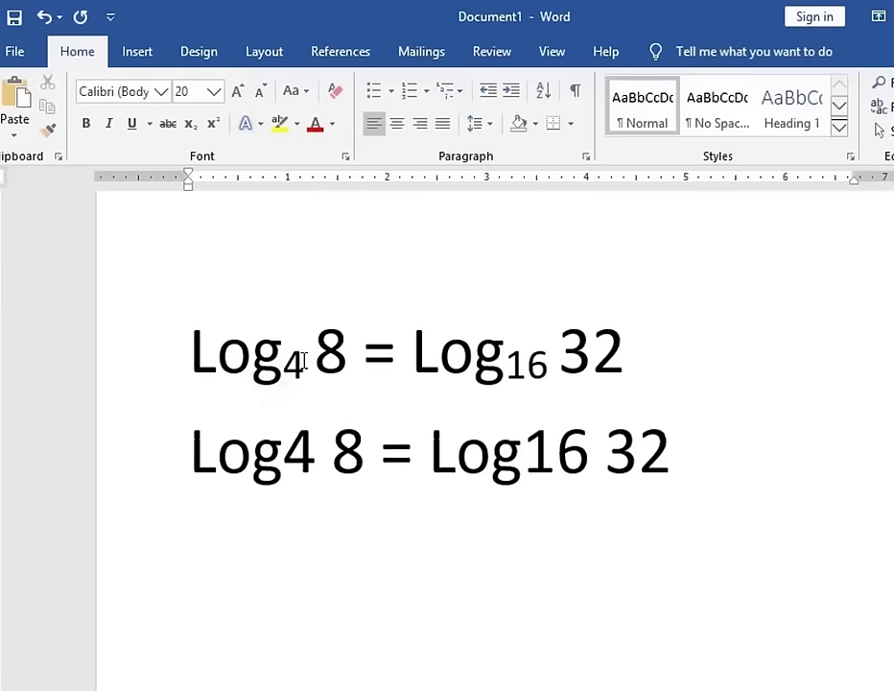
{"action": "left_click_drag", "start_coordinate": [303, 361], "coordinate": [284, 361]}
{"action": "left_click_drag", "start_coordinate": [550, 379], "coordinate": [528, 374]}
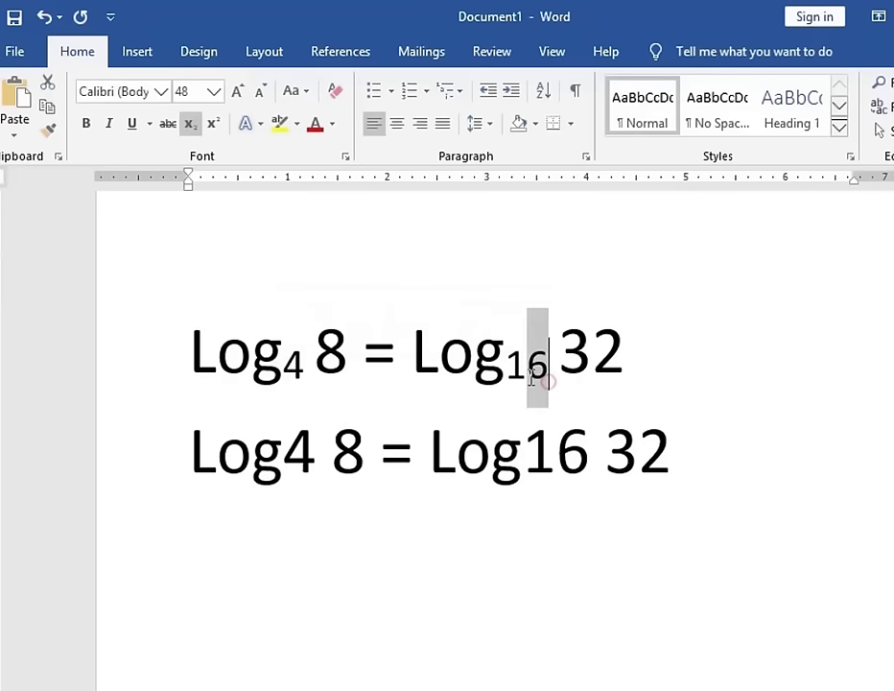
{"action": "left_click", "coordinate": [472, 580]}
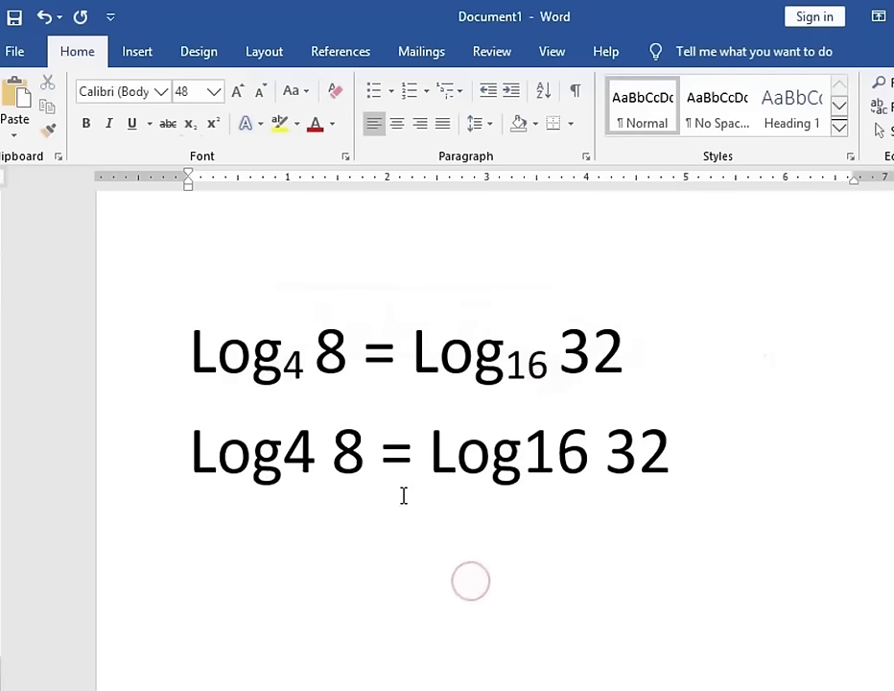
{"action": "scroll", "coordinate": [403, 495], "scroll_direction": "down", "scroll_amount": 2}
{"action": "left_click_drag", "start_coordinate": [673, 348], "coordinate": [157, 361]}
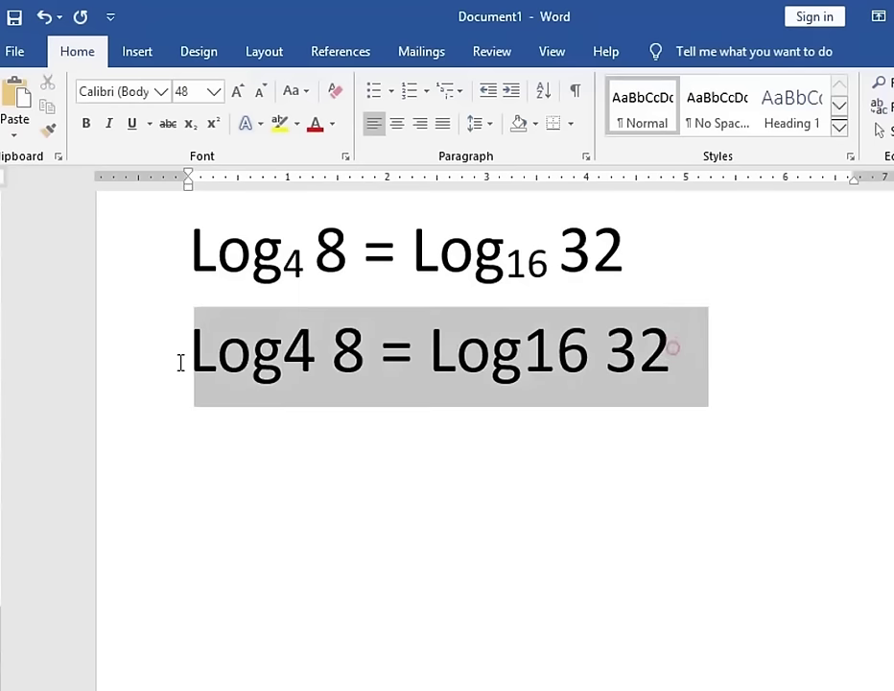
{"action": "left_click", "coordinate": [434, 519]}
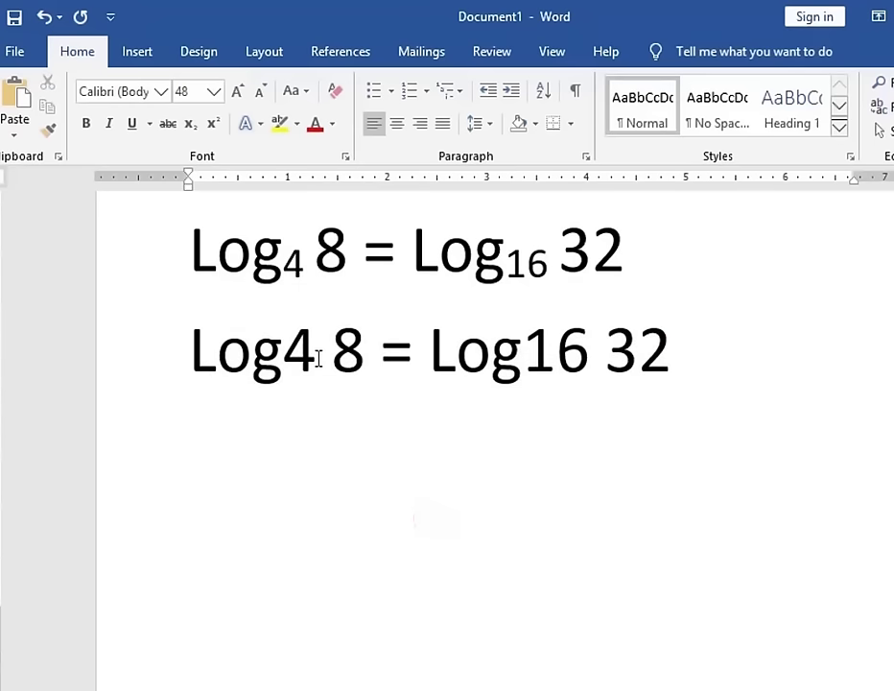
- Subscript the 4 and the 16 in the second Log equation
{"action": "left_click_drag", "start_coordinate": [318, 360], "coordinate": [284, 360]}
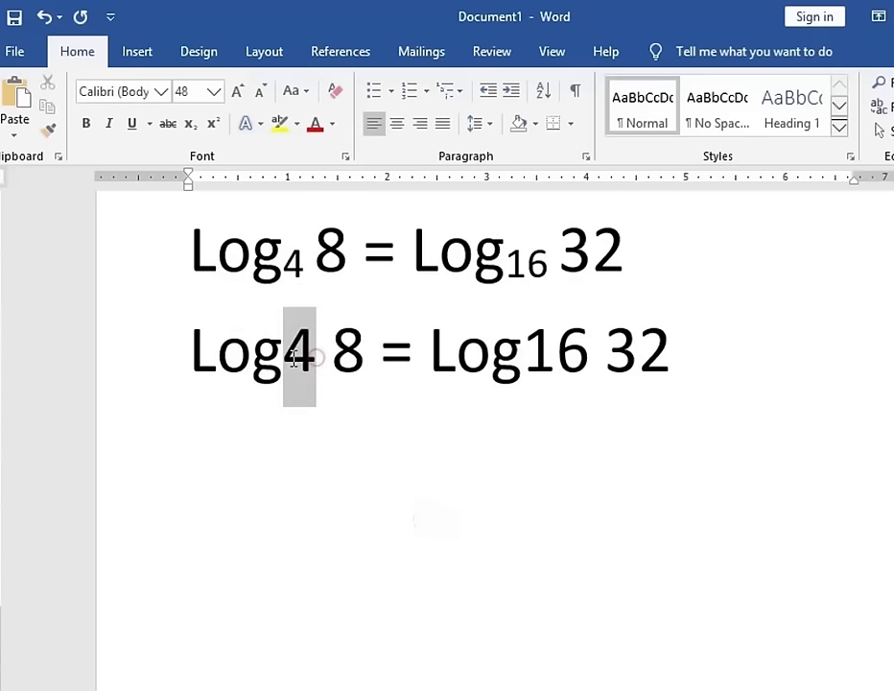
{"action": "left_click", "coordinate": [192, 124]}
{"action": "left_click", "coordinate": [493, 494]}
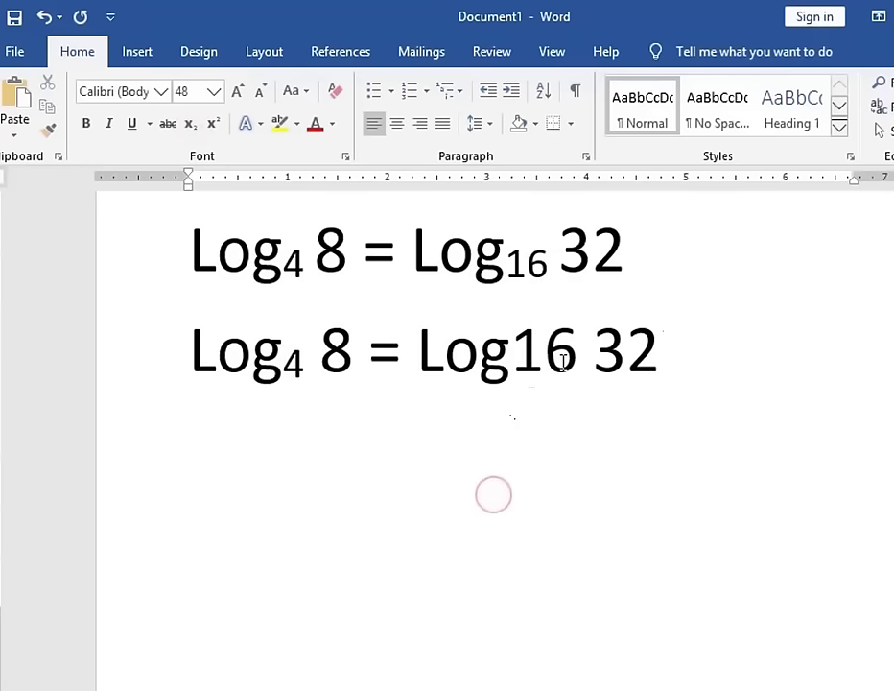
{"action": "left_click_drag", "start_coordinate": [577, 359], "coordinate": [510, 360]}
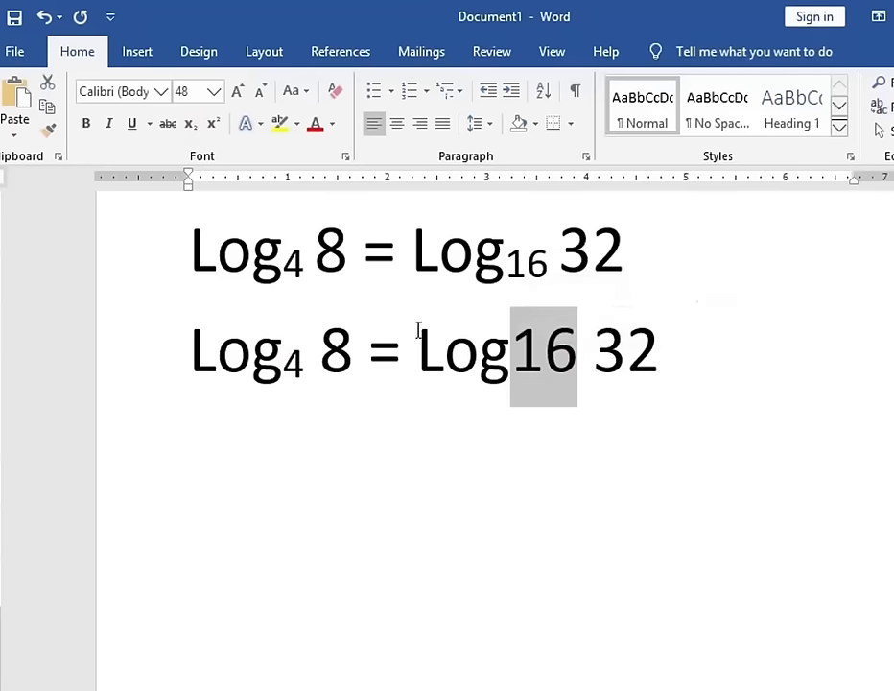
{"action": "left_click", "coordinate": [190, 125]}
{"action": "left_click", "coordinate": [483, 395]}
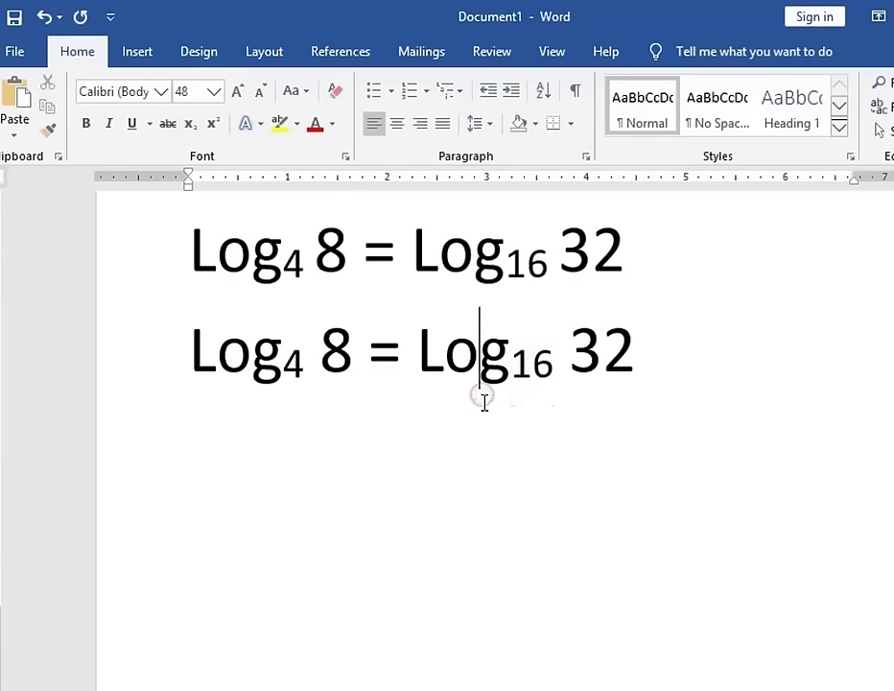
{"action": "scroll", "coordinate": [484, 403], "scroll_direction": "down", "scroll_amount": 1}
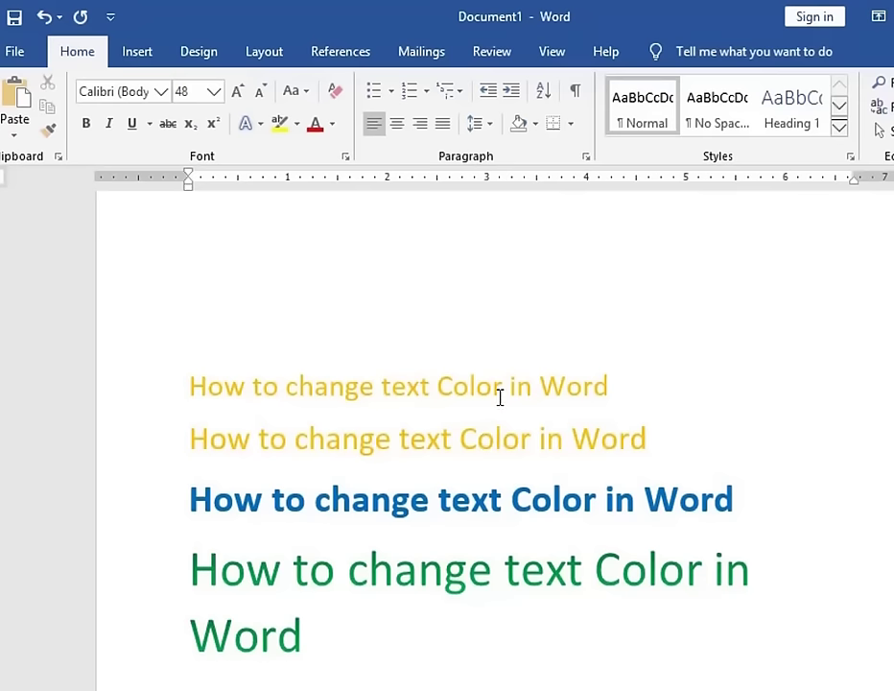
- Color all four 'How to change text Color in Word' lines Blue using Font Color
{"action": "scroll", "coordinate": [418, 508], "scroll_direction": "down", "scroll_amount": 2}
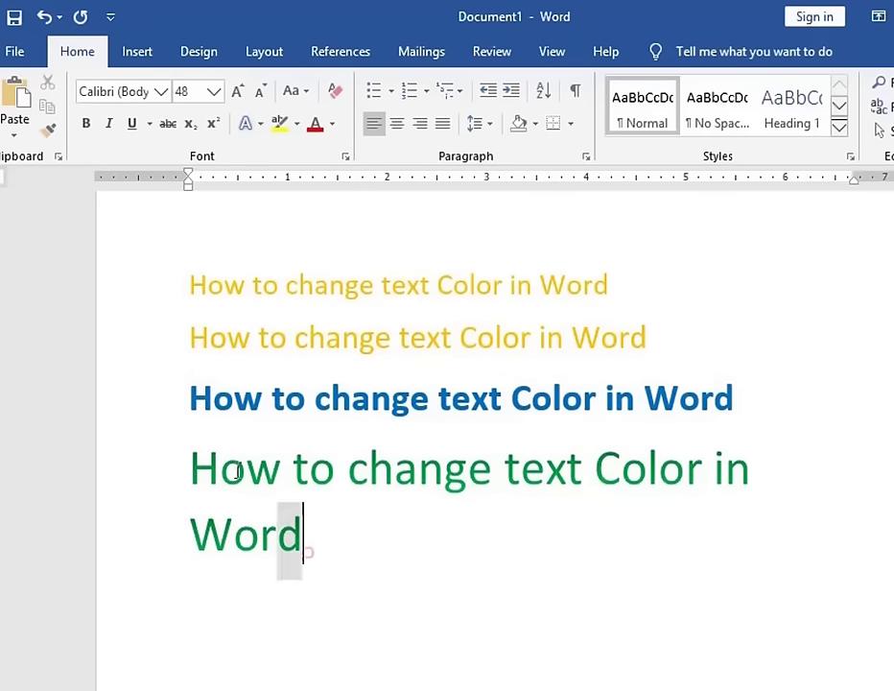
{"action": "left_click_drag", "start_coordinate": [305, 545], "coordinate": [179, 299]}
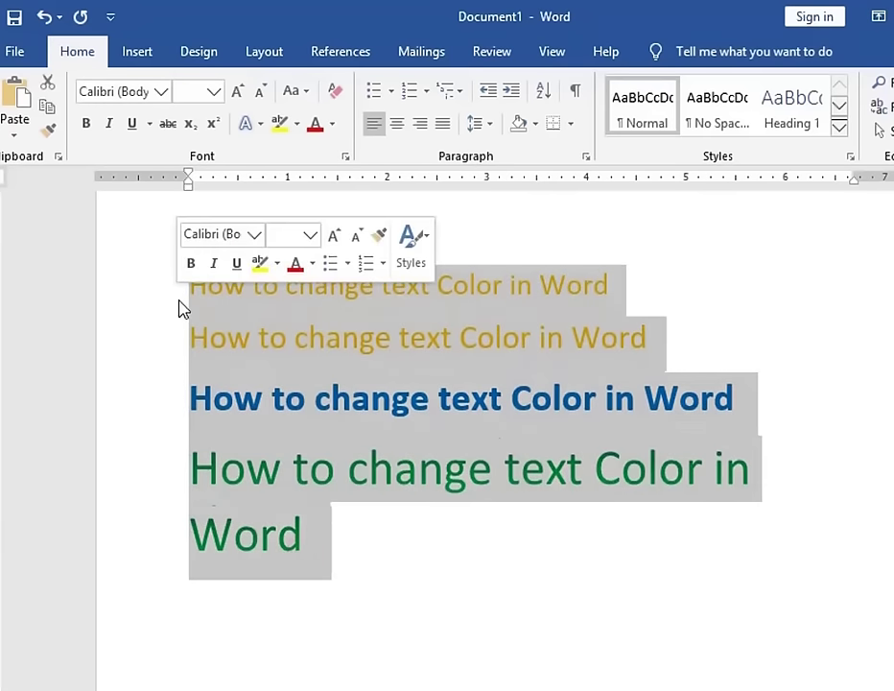
{"action": "left_click", "coordinate": [332, 125]}
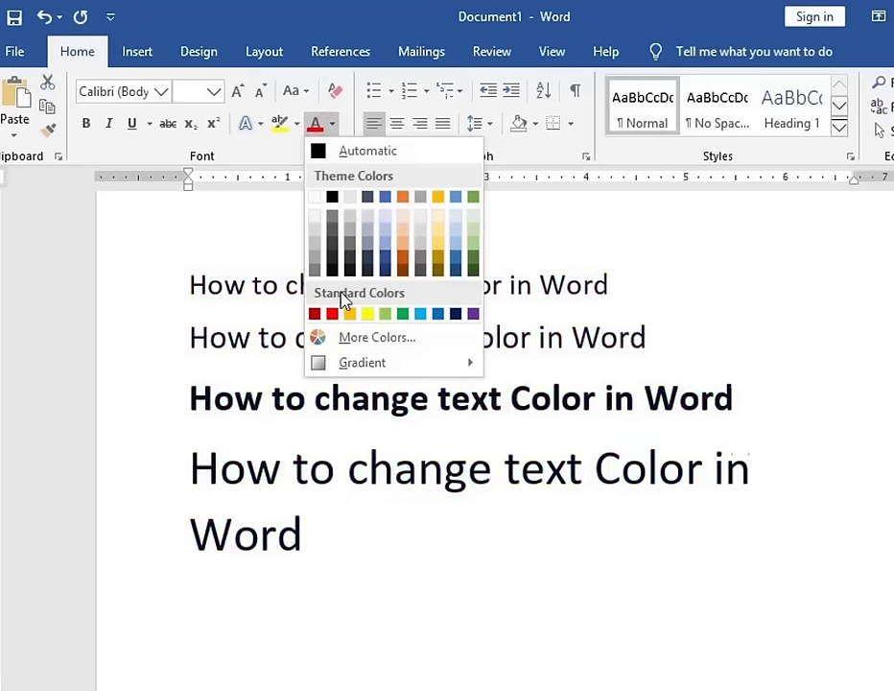
{"action": "left_click", "coordinate": [437, 315]}
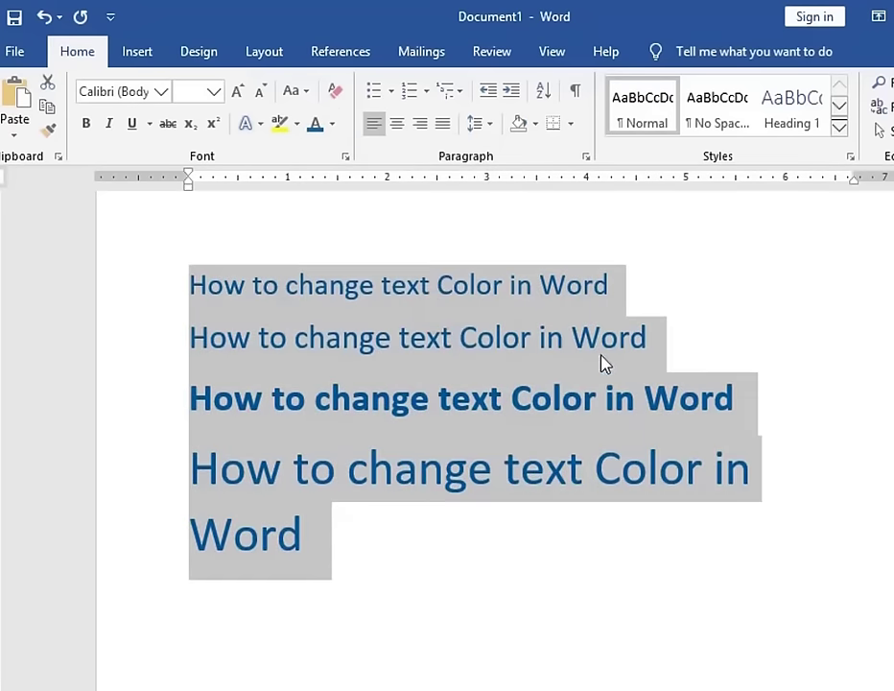
{"action": "left_click", "coordinate": [461, 554]}
{"action": "scroll", "coordinate": [470, 513], "scroll_direction": "down", "scroll_amount": 10}
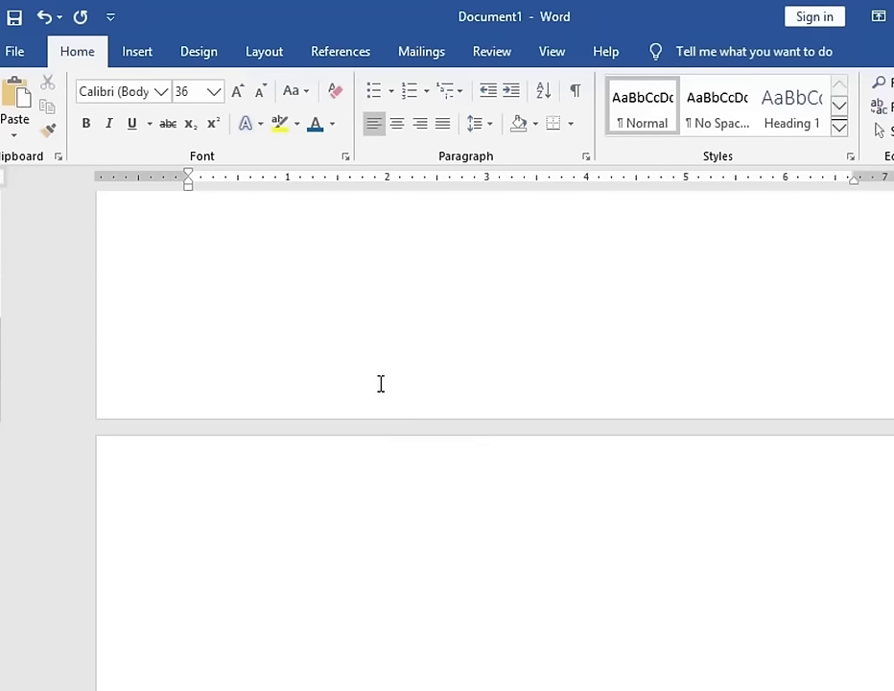
- Highlight the last plain 'How to change text Color in Word' paragraph in Violet
{"action": "scroll", "coordinate": [381, 384], "scroll_direction": "down", "scroll_amount": 2}
{"action": "scroll", "coordinate": [382, 384], "scroll_direction": "down", "scroll_amount": 2}
{"action": "scroll", "coordinate": [388, 379], "scroll_direction": "down", "scroll_amount": 2}
{"action": "scroll", "coordinate": [391, 363], "scroll_direction": "down", "scroll_amount": 3}
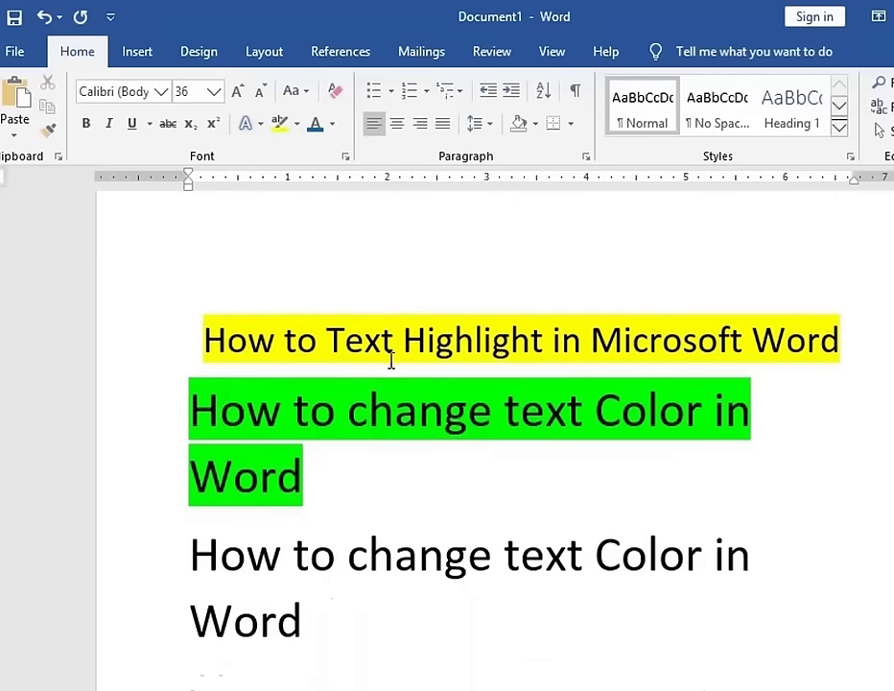
{"action": "scroll", "coordinate": [379, 340], "scroll_direction": "down", "scroll_amount": 1}
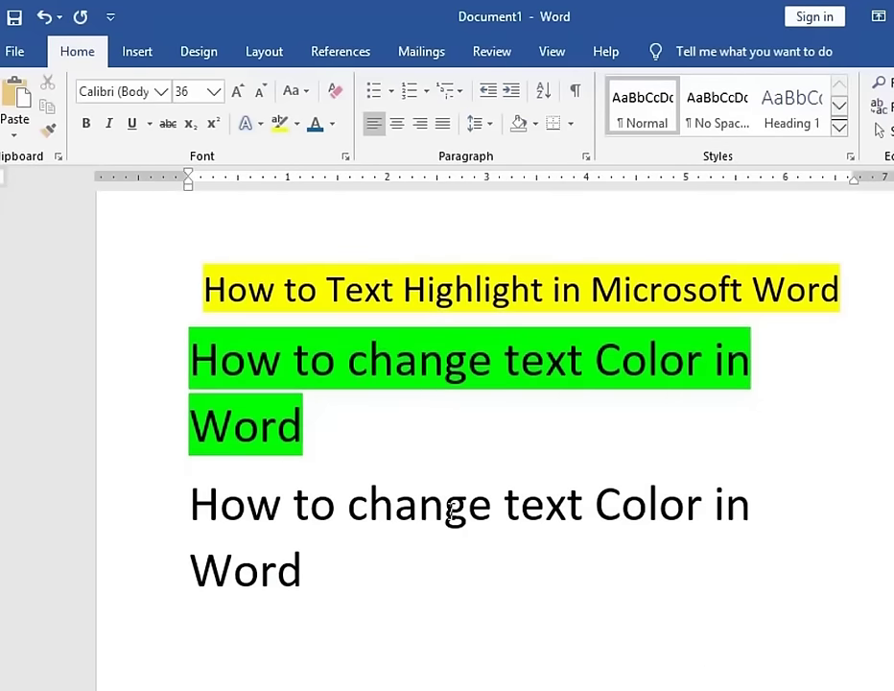
{"action": "left_click_drag", "start_coordinate": [327, 589], "coordinate": [175, 507]}
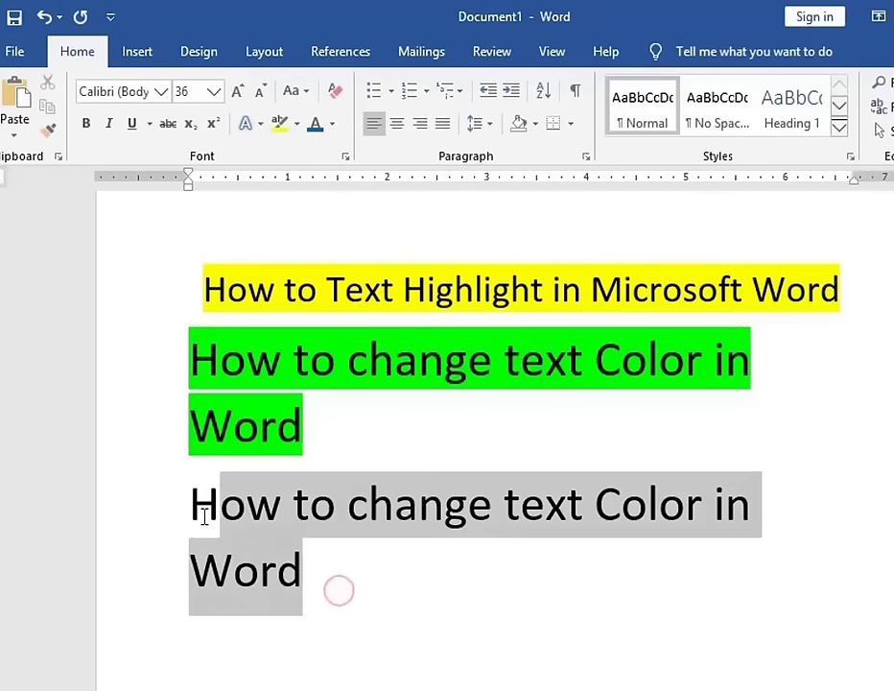
{"action": "left_click", "coordinate": [297, 126]}
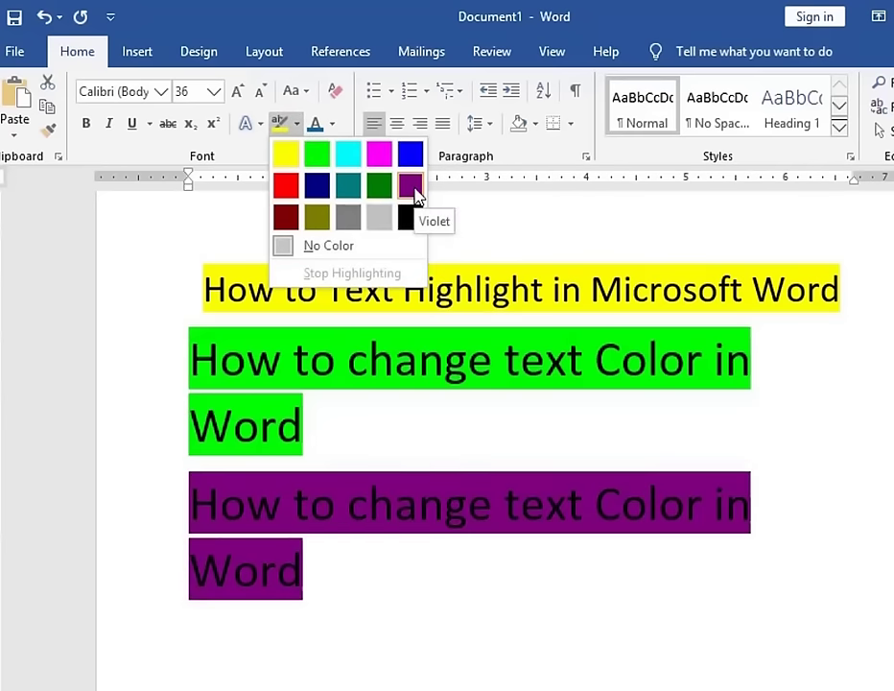
{"action": "left_click", "coordinate": [415, 195]}
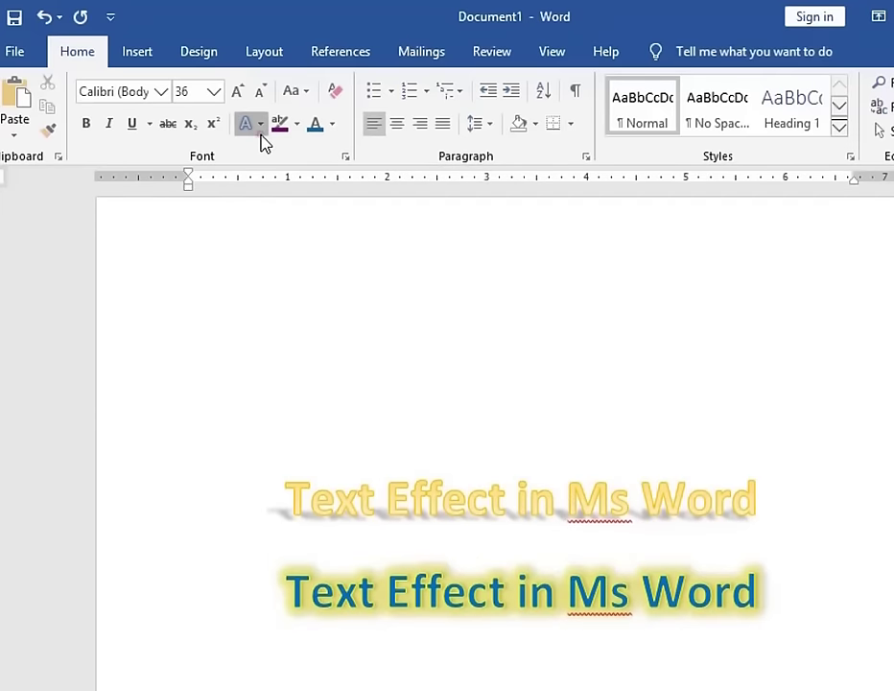
{"action": "left_click", "coordinate": [261, 135]}
{"action": "left_click", "coordinate": [261, 135]}
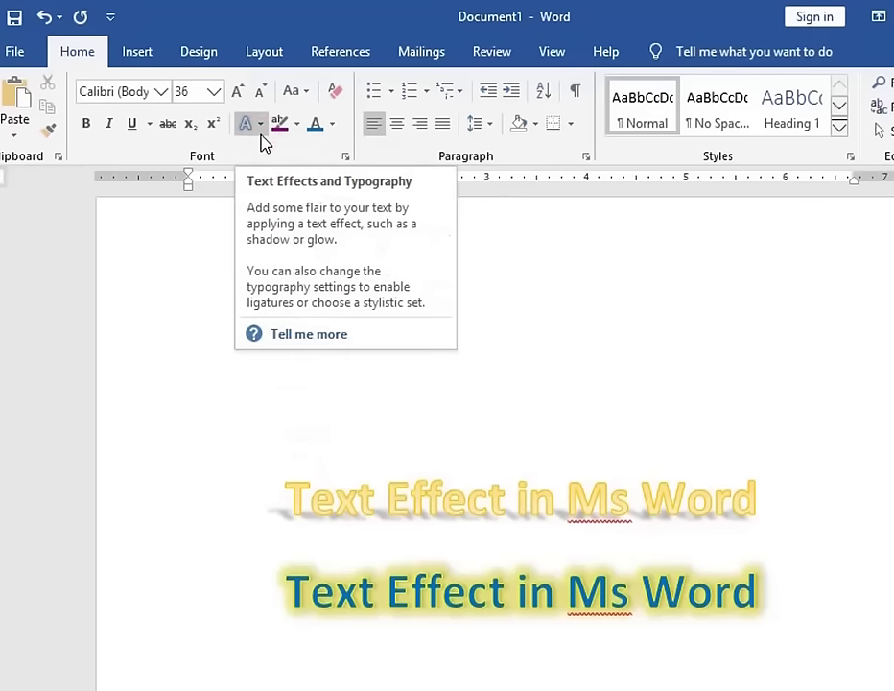
{"action": "left_click", "coordinate": [579, 373]}
{"action": "scroll", "coordinate": [569, 434], "scroll_direction": "down", "scroll_amount": 2}
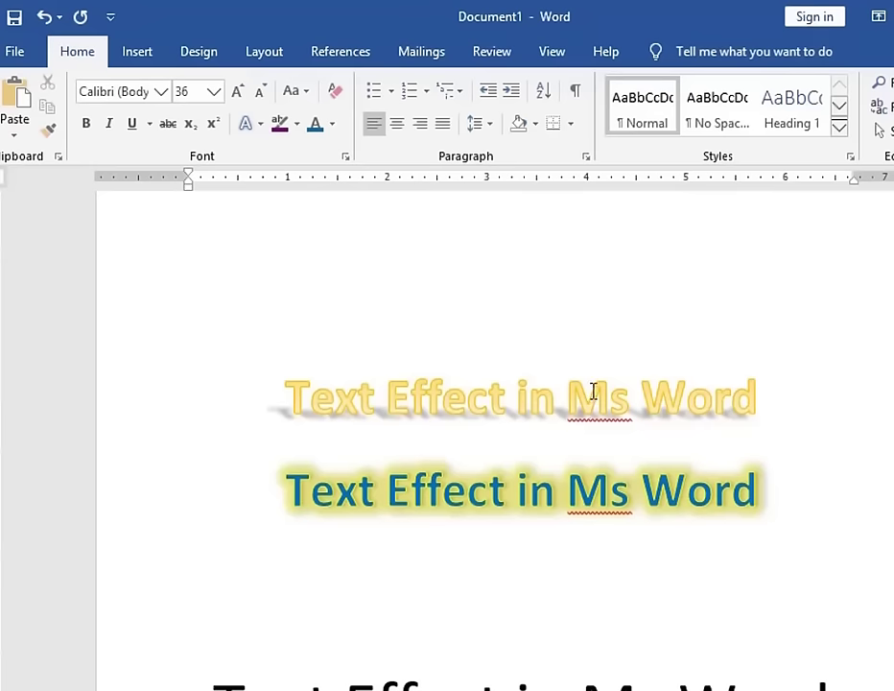
{"action": "left_click_drag", "start_coordinate": [763, 496], "coordinate": [266, 395]}
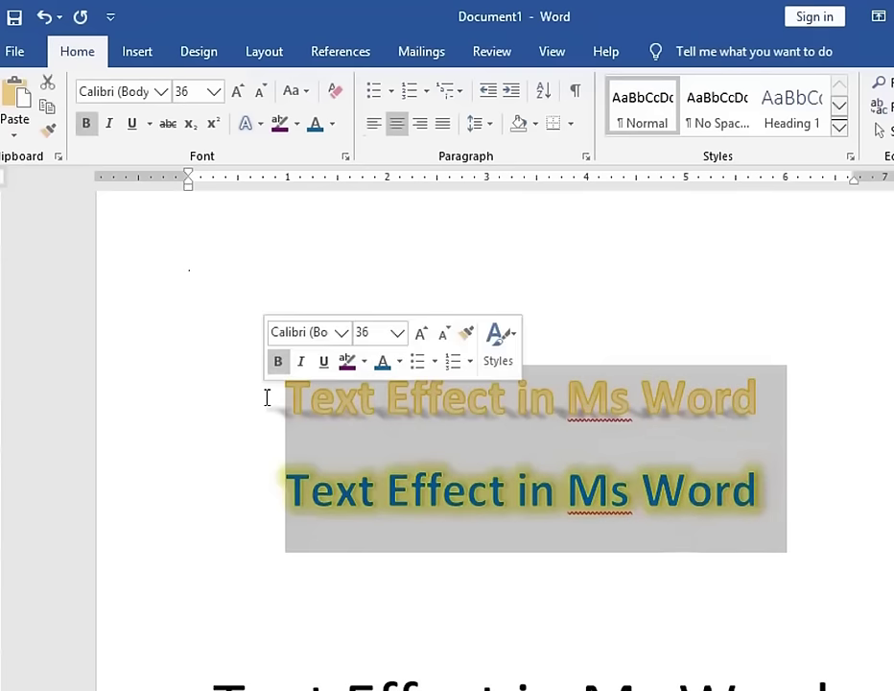
{"action": "left_click", "coordinate": [837, 502]}
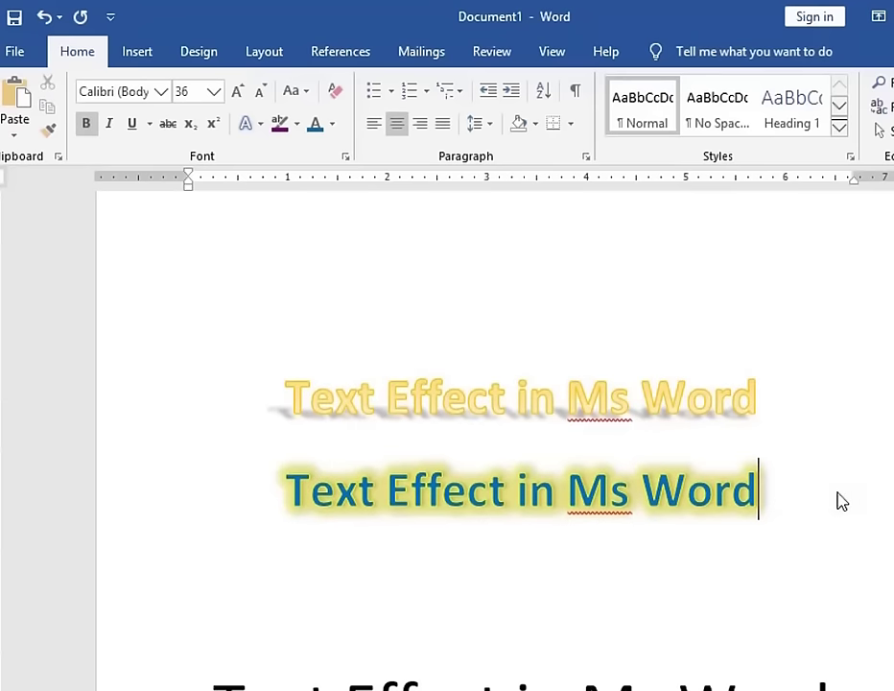
{"action": "scroll", "coordinate": [838, 501], "scroll_direction": "down", "scroll_amount": 3}
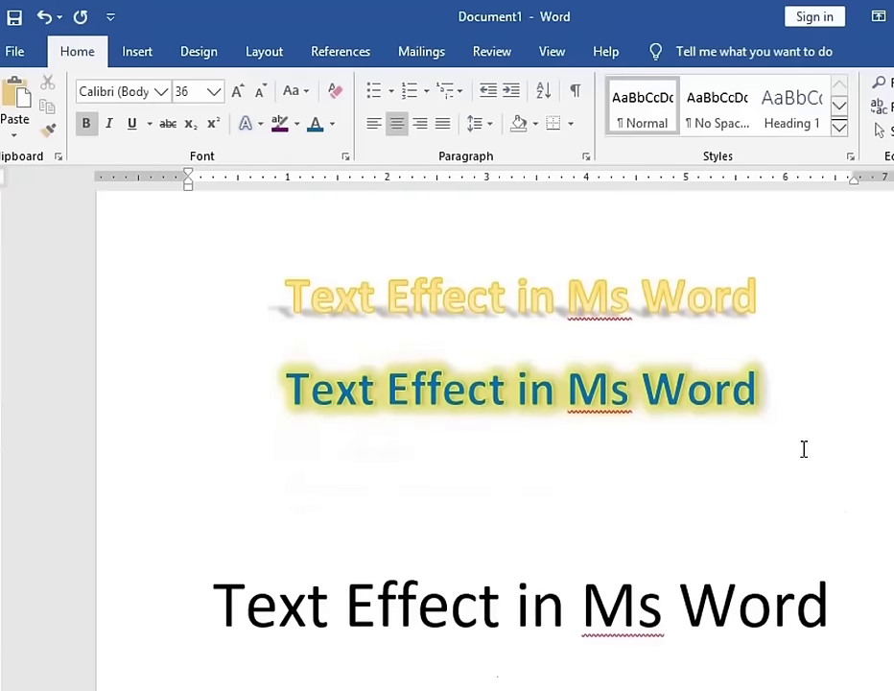
{"action": "scroll", "coordinate": [842, 595], "scroll_direction": "down", "scroll_amount": 3}
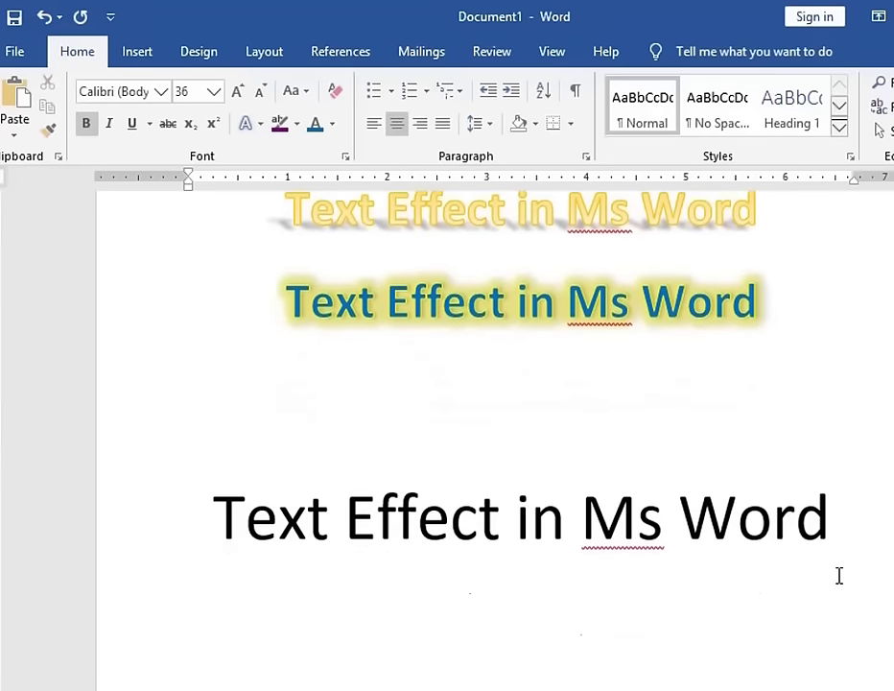
{"action": "scroll", "coordinate": [811, 460], "scroll_direction": "down", "scroll_amount": 3}
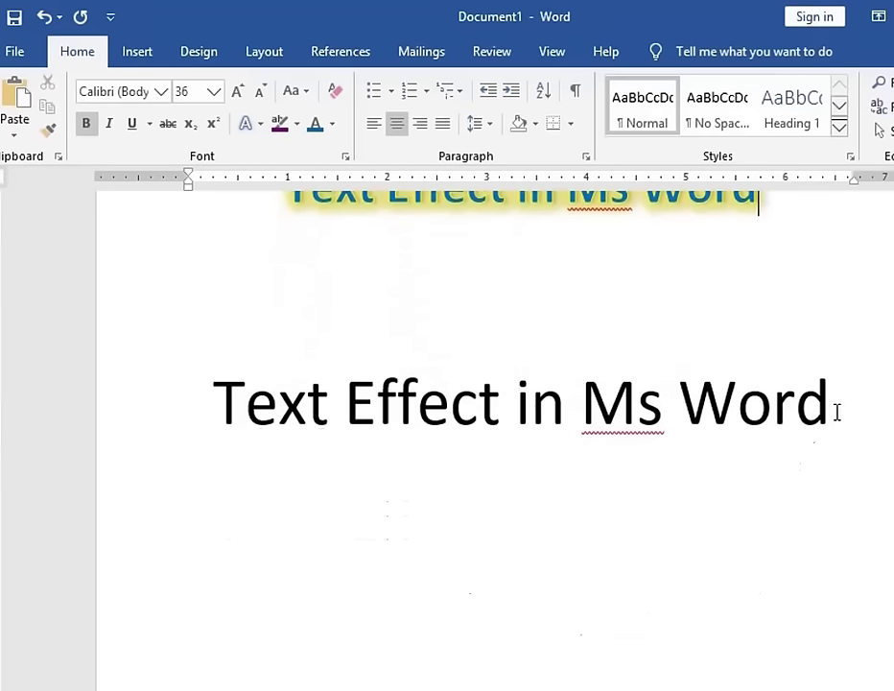
{"action": "left_click_drag", "start_coordinate": [837, 412], "coordinate": [249, 422]}
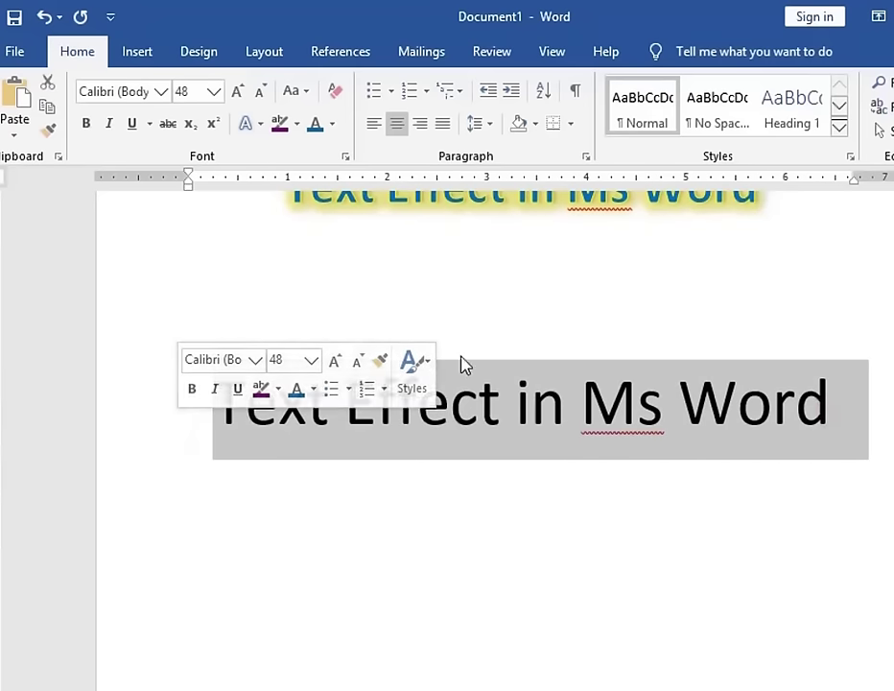
- Apply the blue outlined Text Effects preset to the selected 'Text Effect in Ms Word' line
{"action": "left_click", "coordinate": [263, 128]}
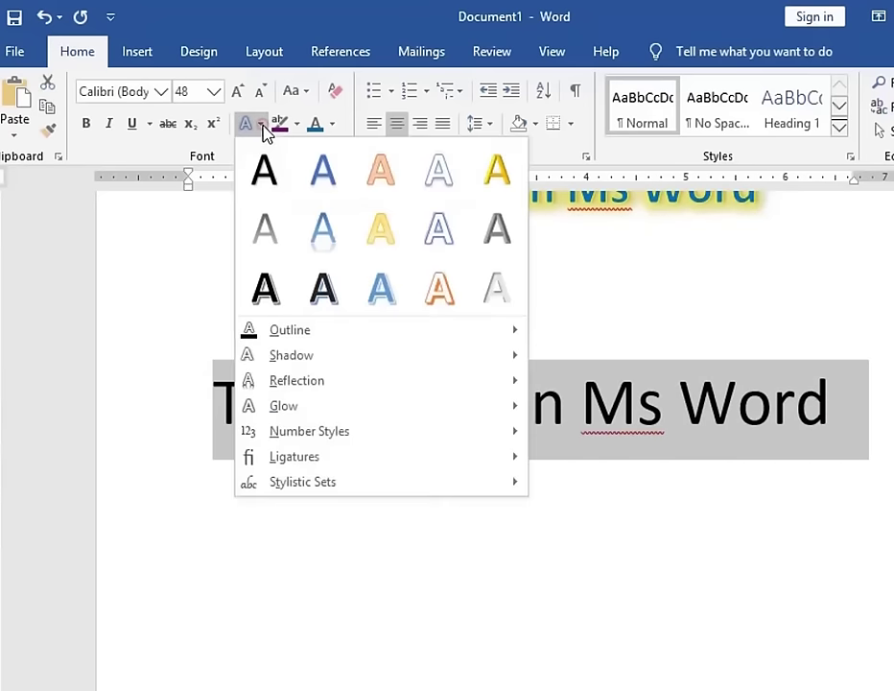
{"action": "left_click", "coordinate": [263, 128]}
{"action": "left_click", "coordinate": [263, 126]}
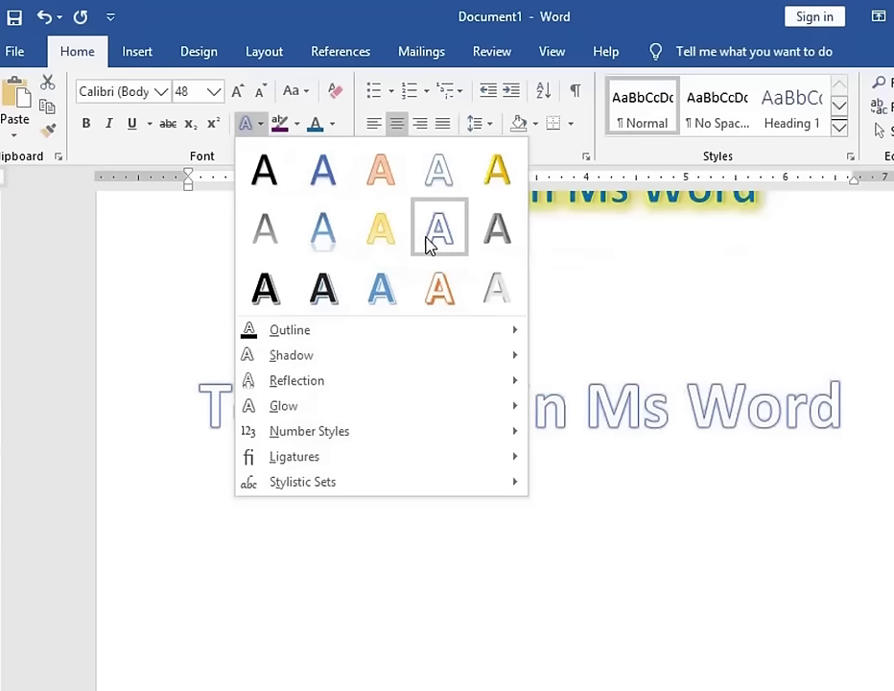
{"action": "left_click", "coordinate": [395, 299]}
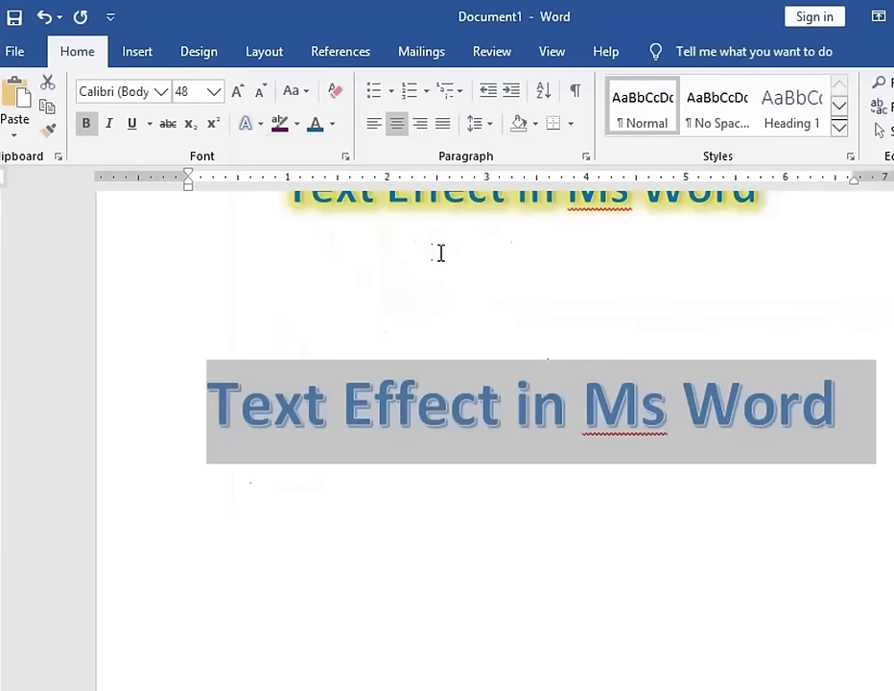
- Give the line a red text outline and a shadow
{"action": "left_click", "coordinate": [260, 125]}
{"action": "mouse_move", "coordinate": [290, 330]}
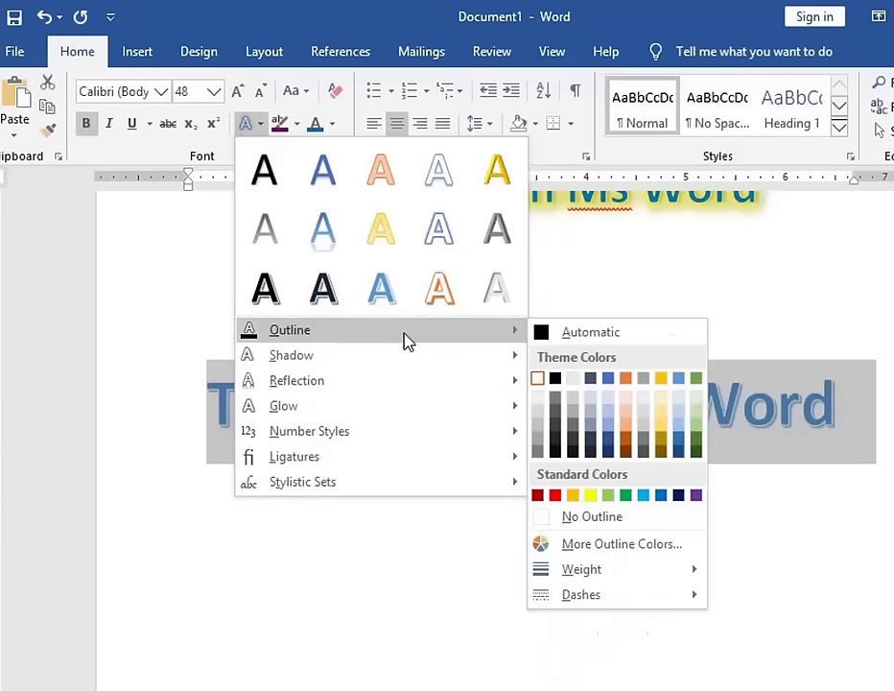
{"action": "left_click", "coordinate": [562, 497]}
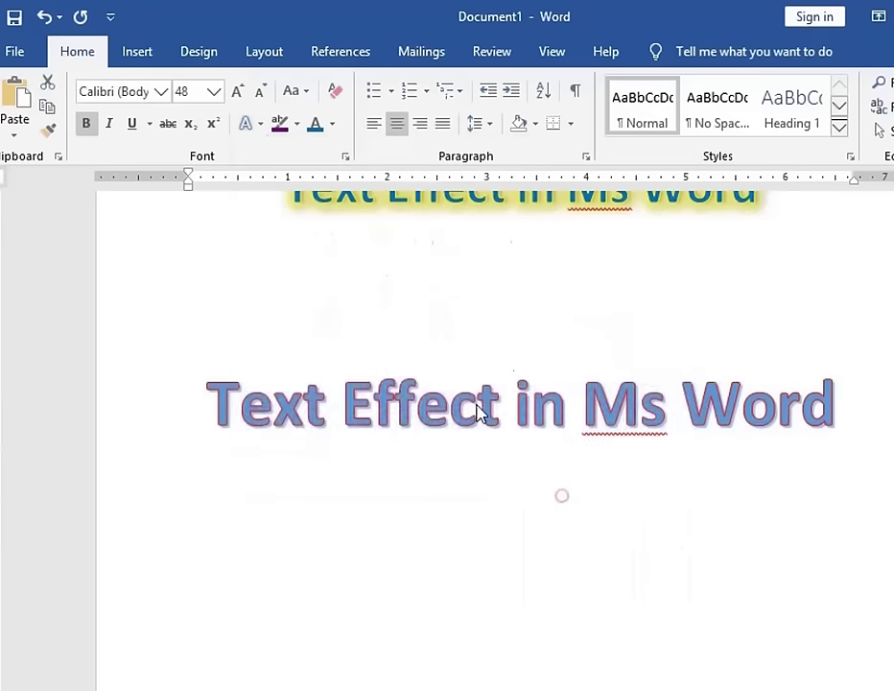
{"action": "left_click", "coordinate": [252, 128]}
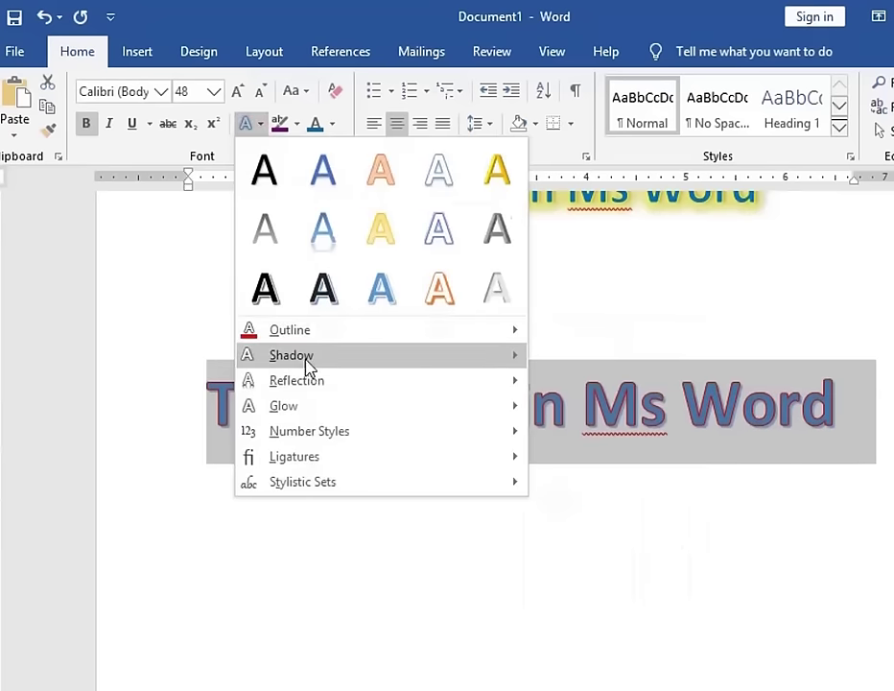
{"action": "mouse_move", "coordinate": [291, 355]}
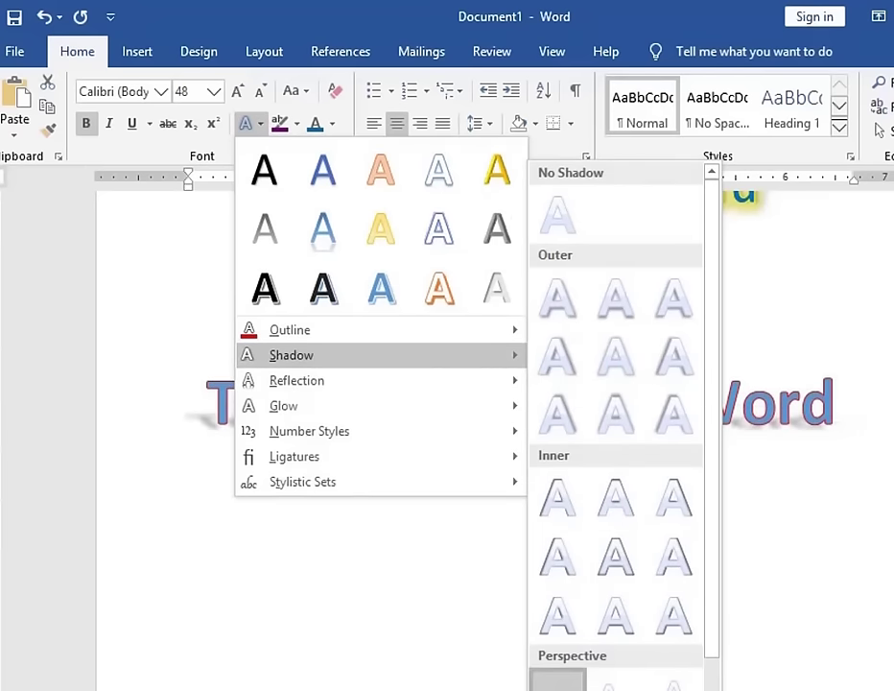
{"action": "left_click", "coordinate": [558, 681]}
- Add an orange glow around the styled line
{"action": "left_click", "coordinate": [259, 125]}
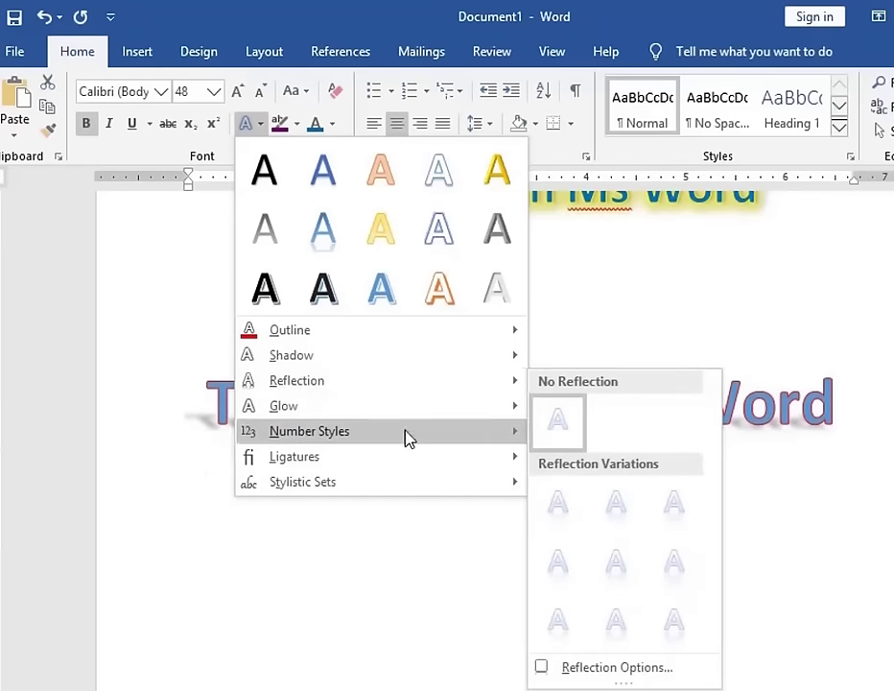
{"action": "mouse_move", "coordinate": [284, 406]}
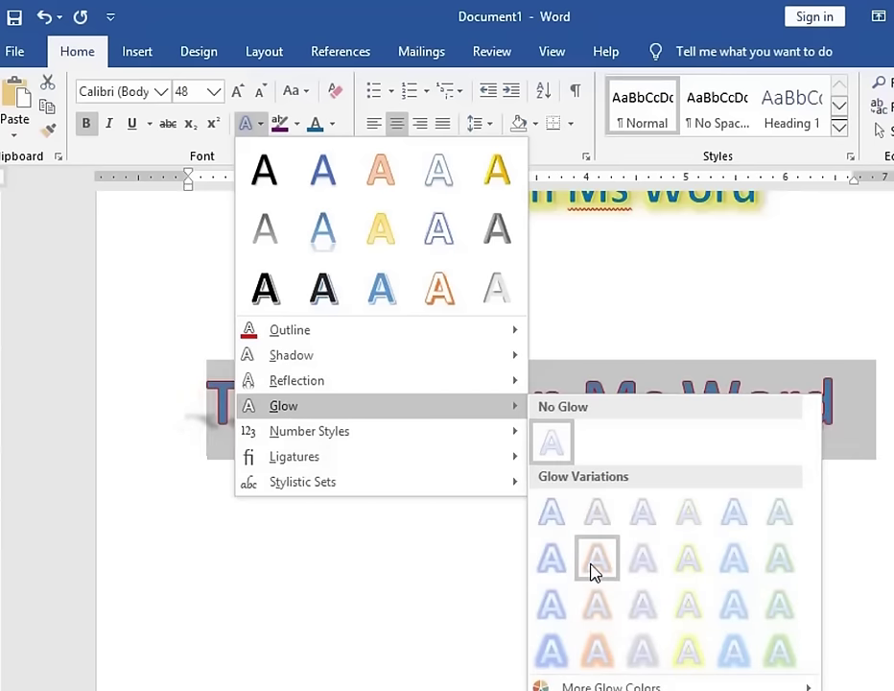
{"action": "left_click", "coordinate": [598, 638]}
{"action": "left_click", "coordinate": [789, 470]}
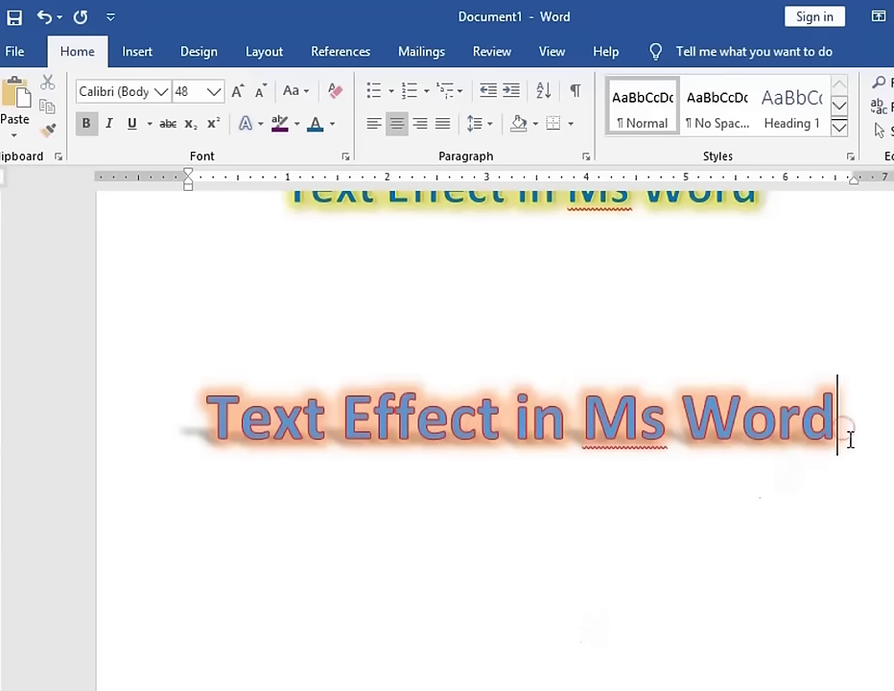
{"action": "left_click_drag", "start_coordinate": [847, 423], "coordinate": [14, 415]}
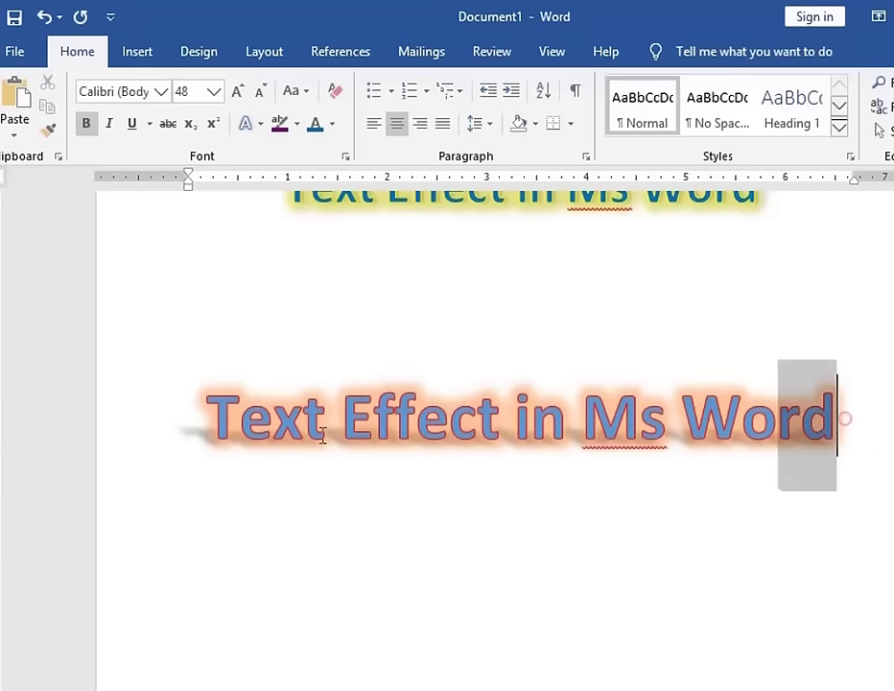
{"action": "scroll", "coordinate": [529, 545], "scroll_direction": "down", "scroll_amount": 3}
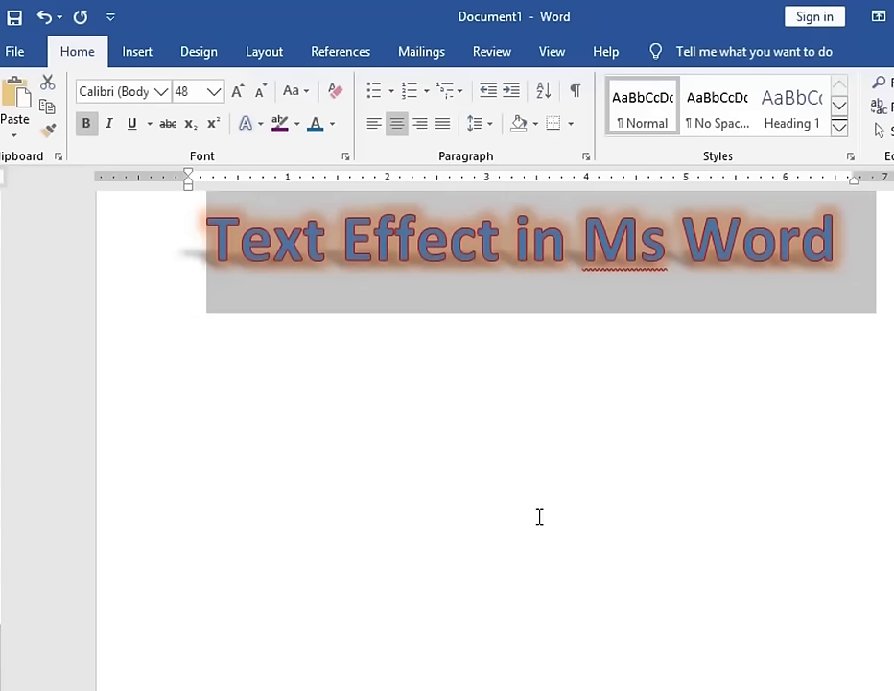
{"action": "scroll", "coordinate": [573, 442], "scroll_direction": "up", "scroll_amount": 2}
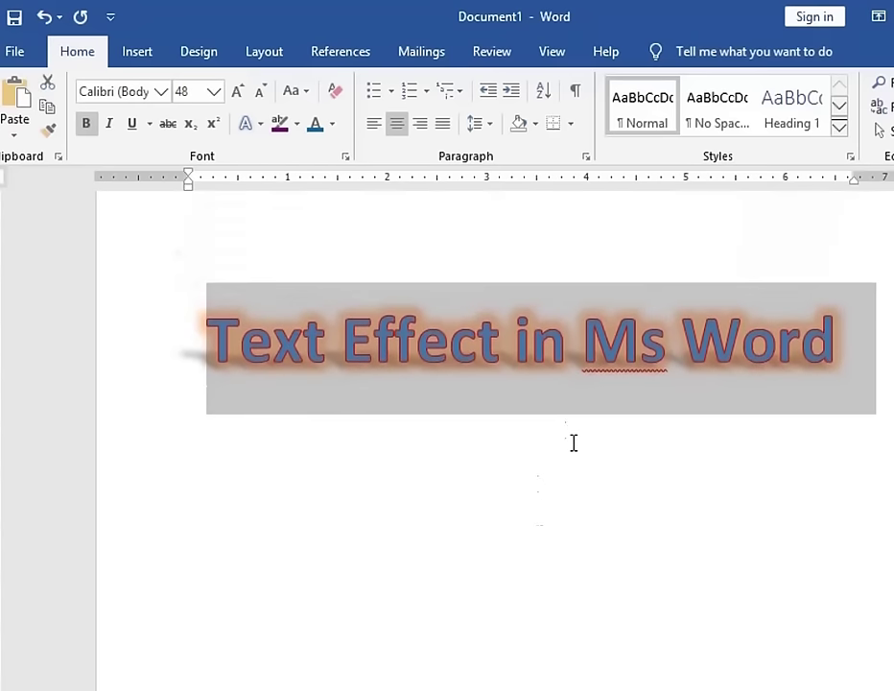
{"action": "scroll", "coordinate": [522, 418], "scroll_direction": "up", "scroll_amount": 2}
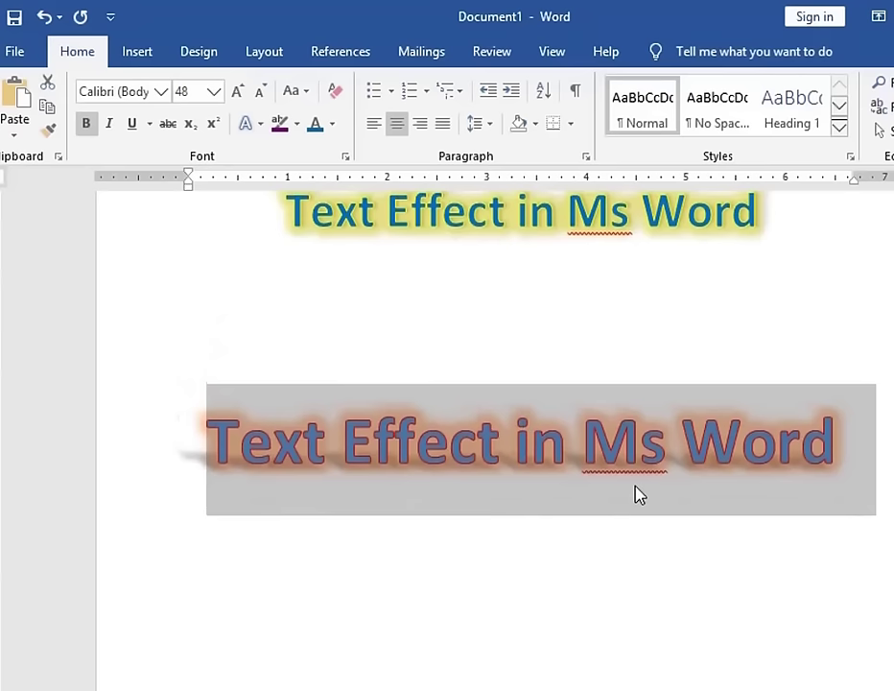
{"action": "scroll", "coordinate": [672, 518], "scroll_direction": "up", "scroll_amount": 2}
{"action": "mouse_move", "coordinate": [850, 543]}
{"action": "left_mouse_down"}
{"action": "mouse_move", "coordinate": [495, 431]}
{"action": "mouse_move", "coordinate": [279, 422]}
{"action": "left_mouse_up"}
{"action": "scroll", "coordinate": [495, 432], "scroll_direction": "up", "scroll_amount": 1}
{"action": "scroll", "coordinate": [495, 432], "scroll_direction": "up", "scroll_amount": 2}
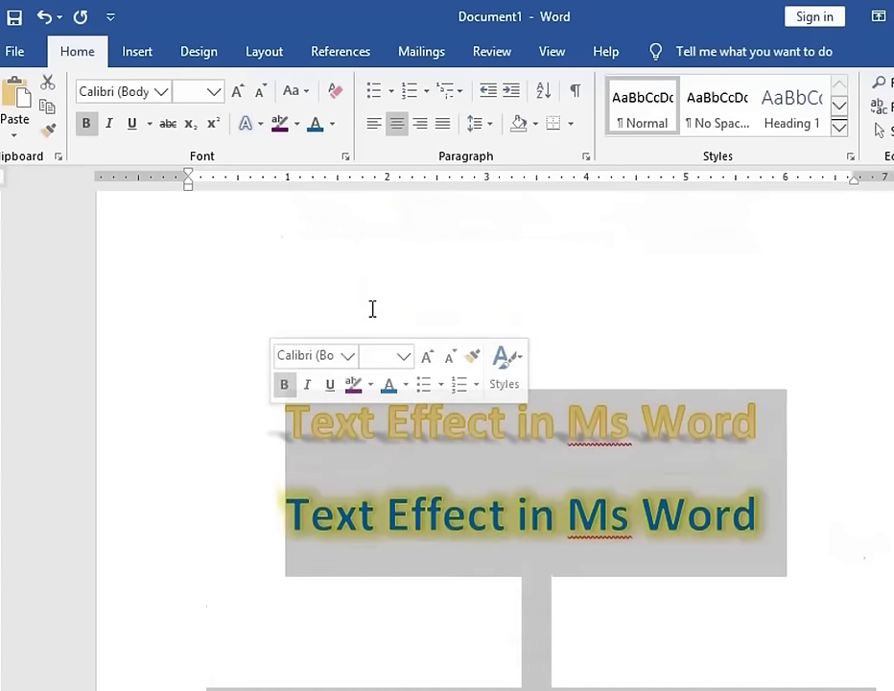
- Clear all formatting from the three 'Text Effect in Ms Word' lines
{"action": "left_click", "coordinate": [336, 99]}
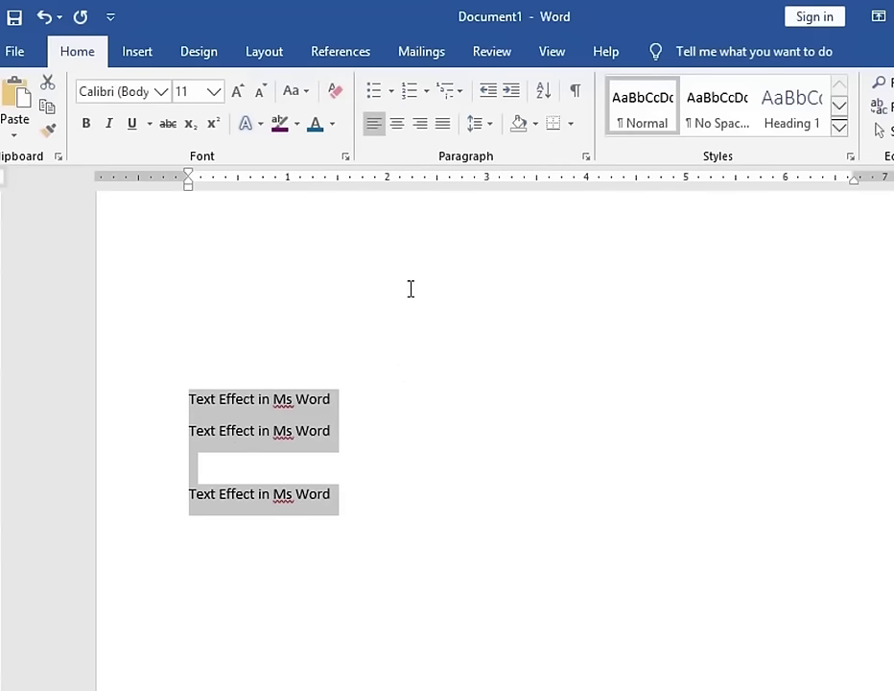
{"action": "left_click", "coordinate": [307, 92]}
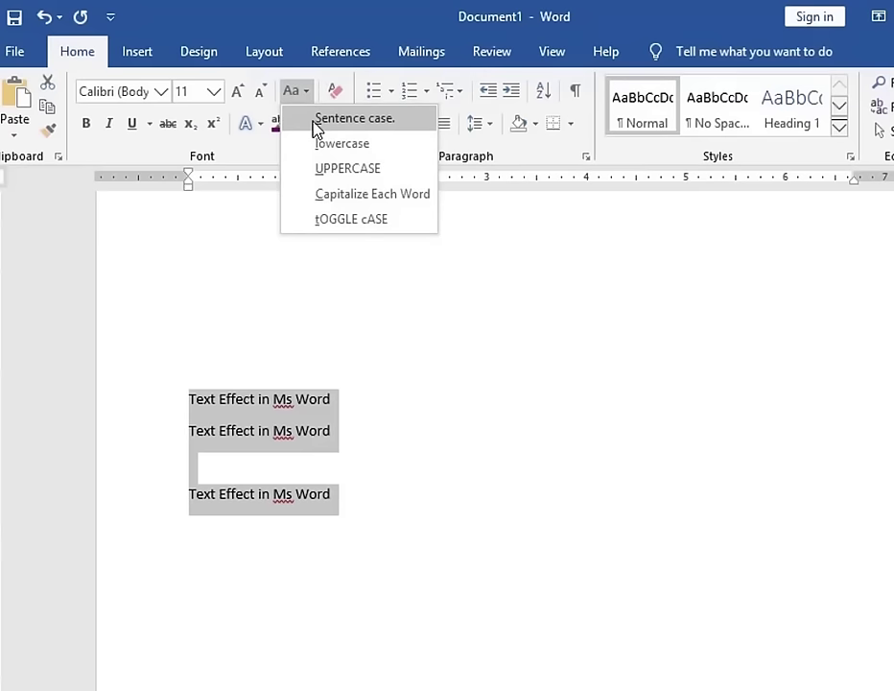
{"action": "left_click", "coordinate": [350, 494]}
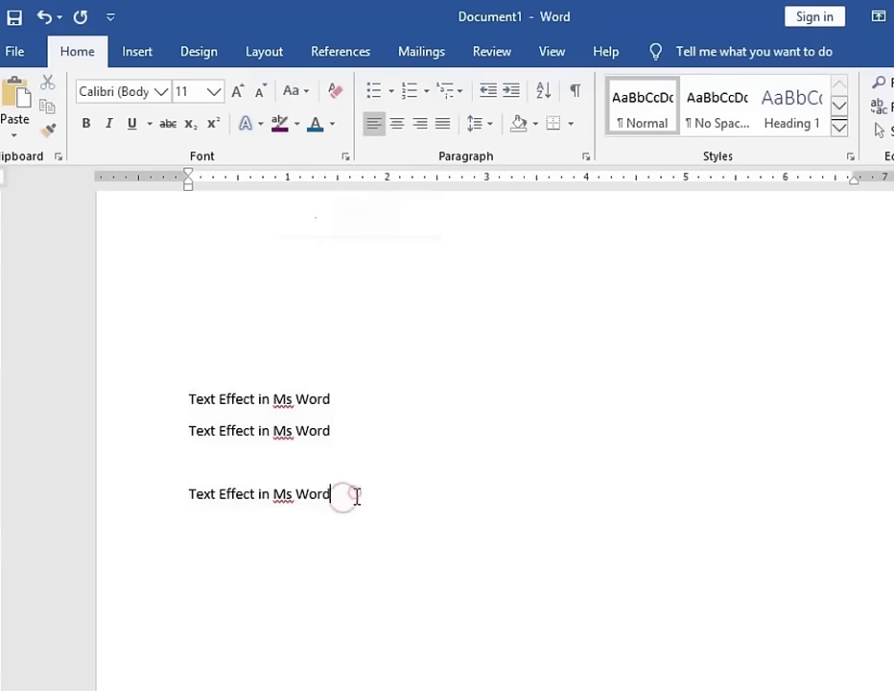
- Enlarge the plain lines to 18 pt and delete the empty paragraph above them
{"action": "left_click_drag", "start_coordinate": [347, 493], "coordinate": [179, 371]}
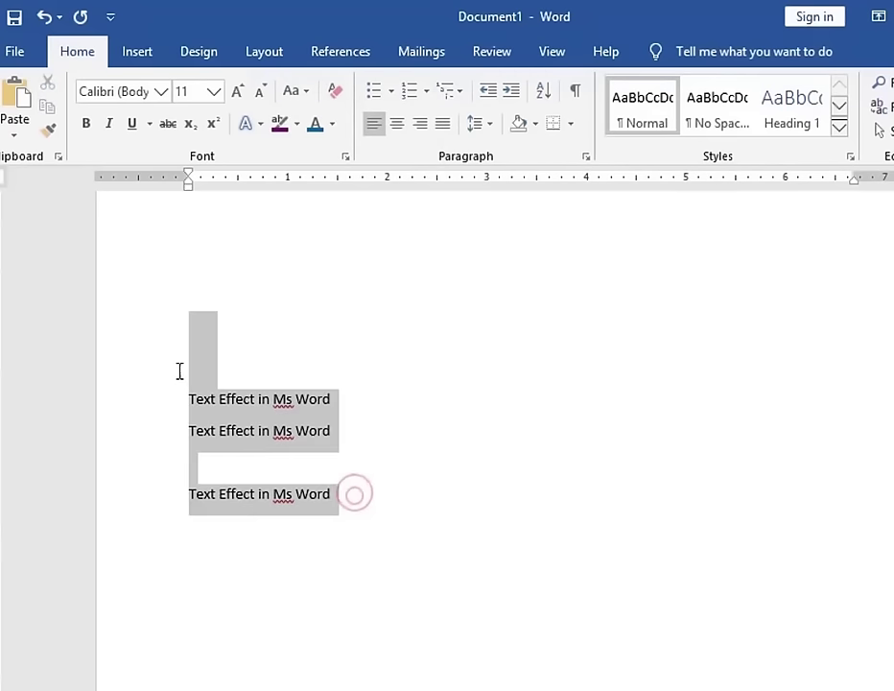
{"action": "left_click", "coordinate": [236, 93]}
{"action": "left_click", "coordinate": [236, 93]}
{"action": "left_click", "coordinate": [236, 93]}
{"action": "left_click", "coordinate": [236, 93]}
{"action": "left_click", "coordinate": [341, 342]}
{"action": "key", "text": "Delete"}
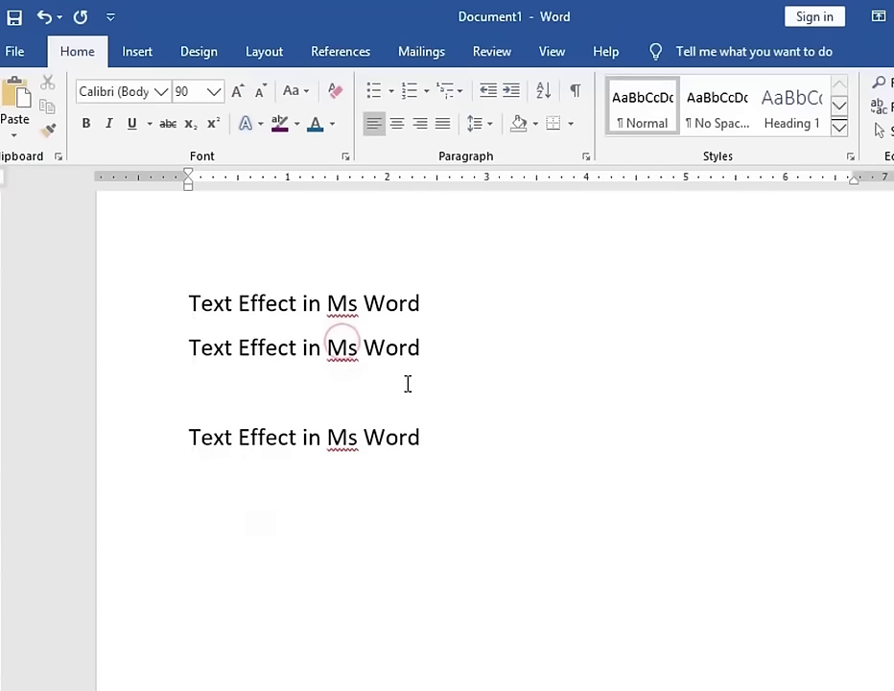
{"action": "left_click", "coordinate": [457, 440]}
{"action": "left_click_drag", "start_coordinate": [457, 441], "coordinate": [178, 320]}
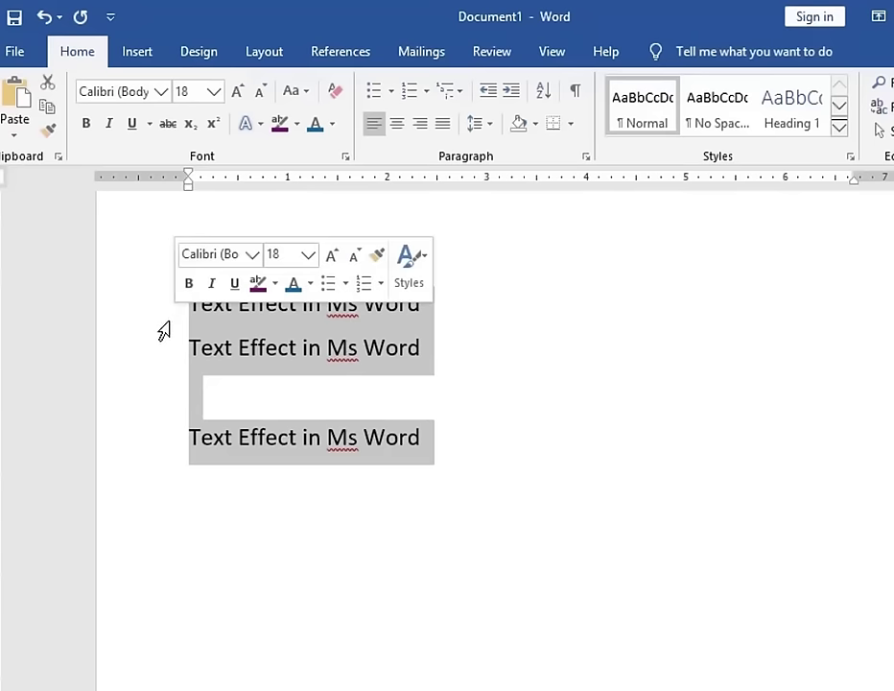
{"action": "left_click", "coordinate": [303, 91]}
{"action": "key", "text": "Escape"}
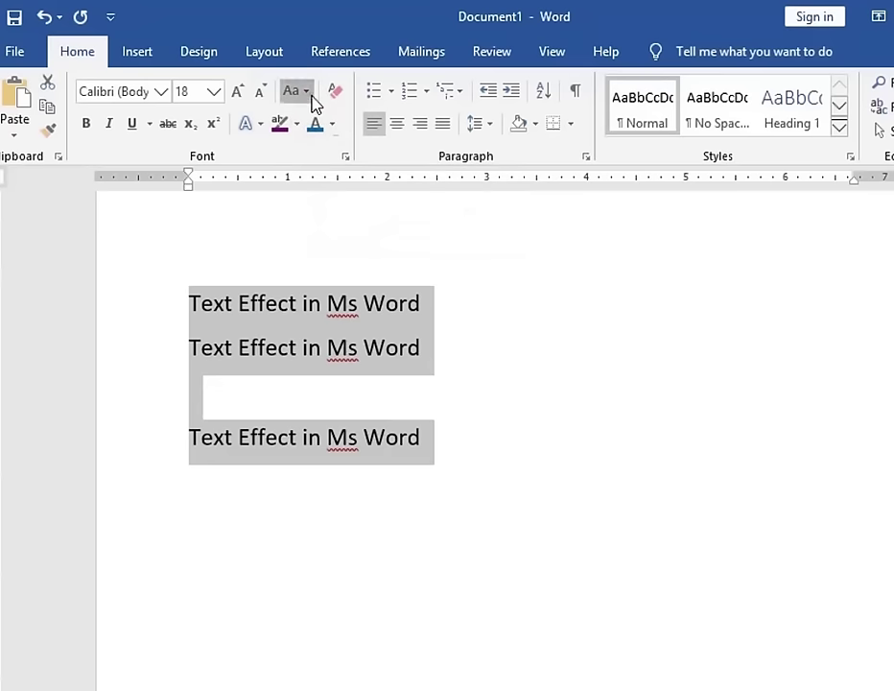
- Convert the three lines to lowercase, then UPPERCASE, then Capitalize Each Word
{"action": "left_click", "coordinate": [308, 99]}
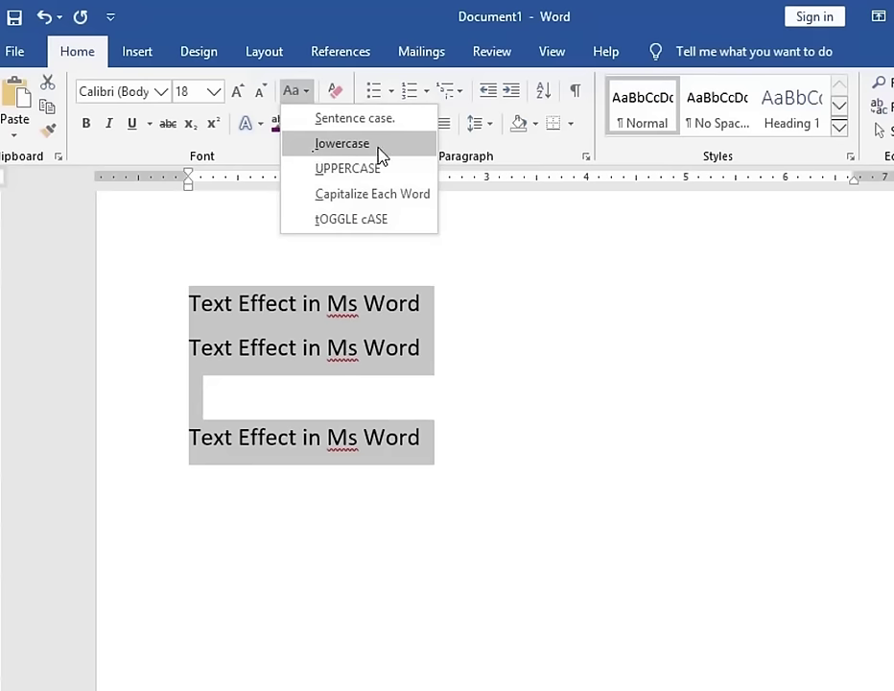
{"action": "left_click", "coordinate": [377, 149]}
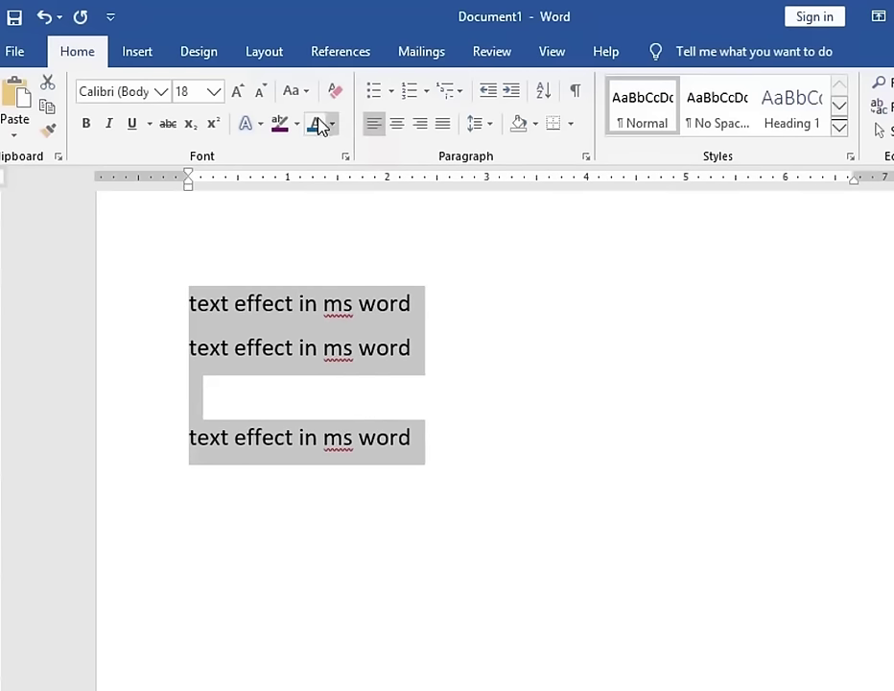
{"action": "left_click", "coordinate": [296, 91]}
{"action": "left_click", "coordinate": [341, 172]}
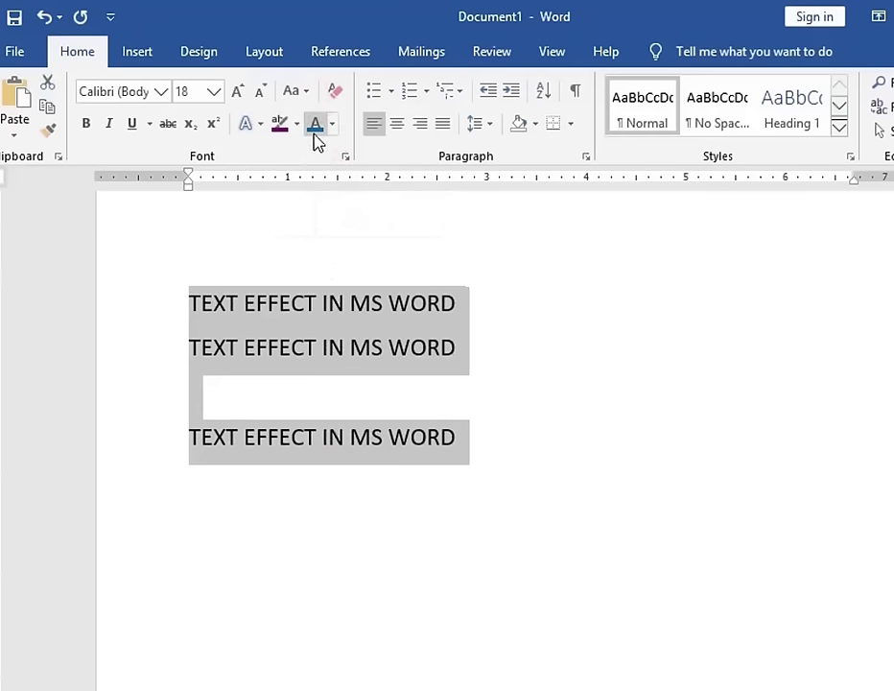
{"action": "left_click", "coordinate": [291, 100]}
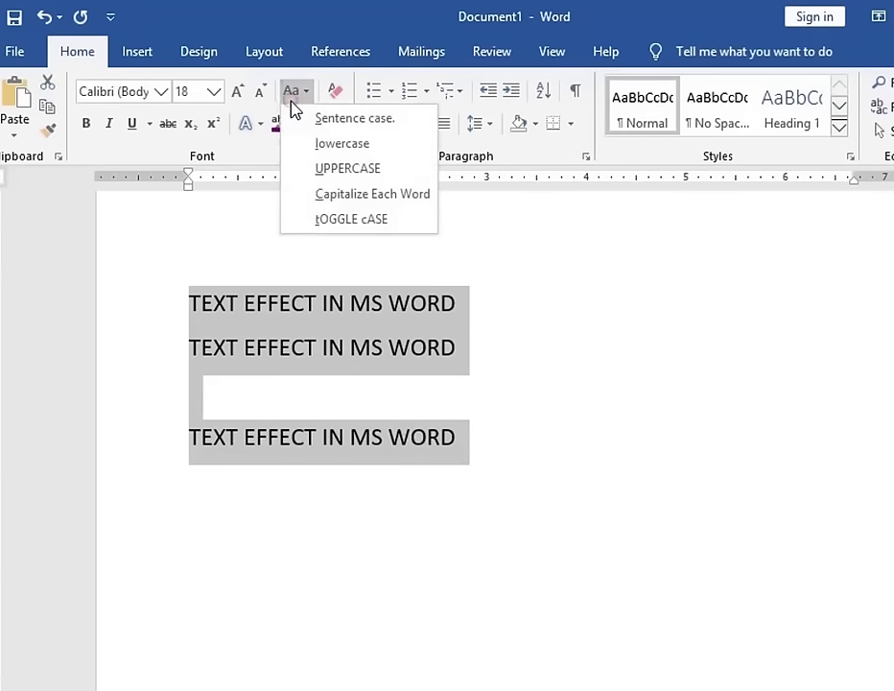
{"action": "left_click", "coordinate": [342, 194]}
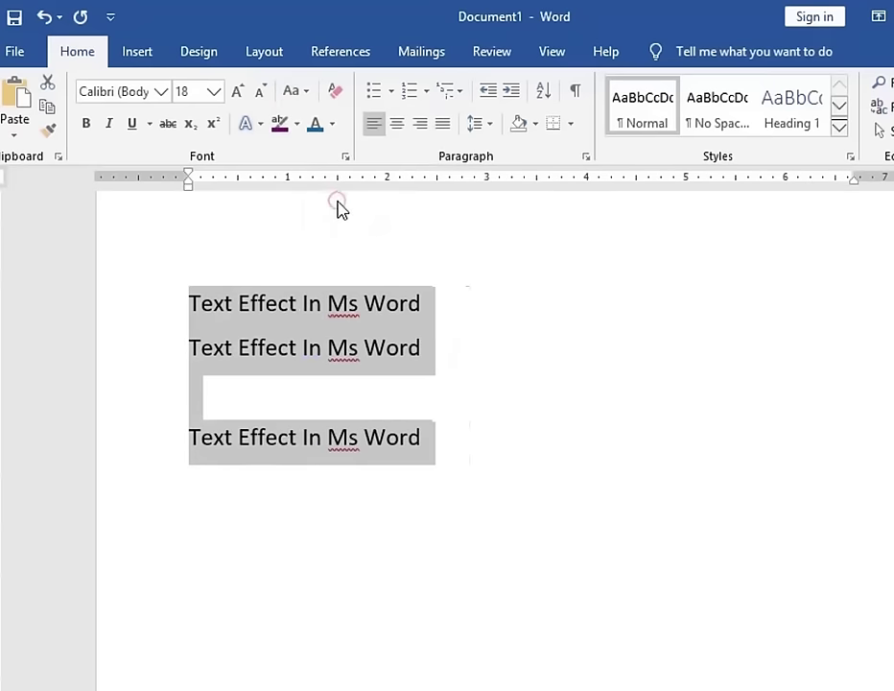
- Apply tOGGLE cASE, then set the lines to Sentence case: 'Text effect in ms word'
{"action": "left_click", "coordinate": [303, 95]}
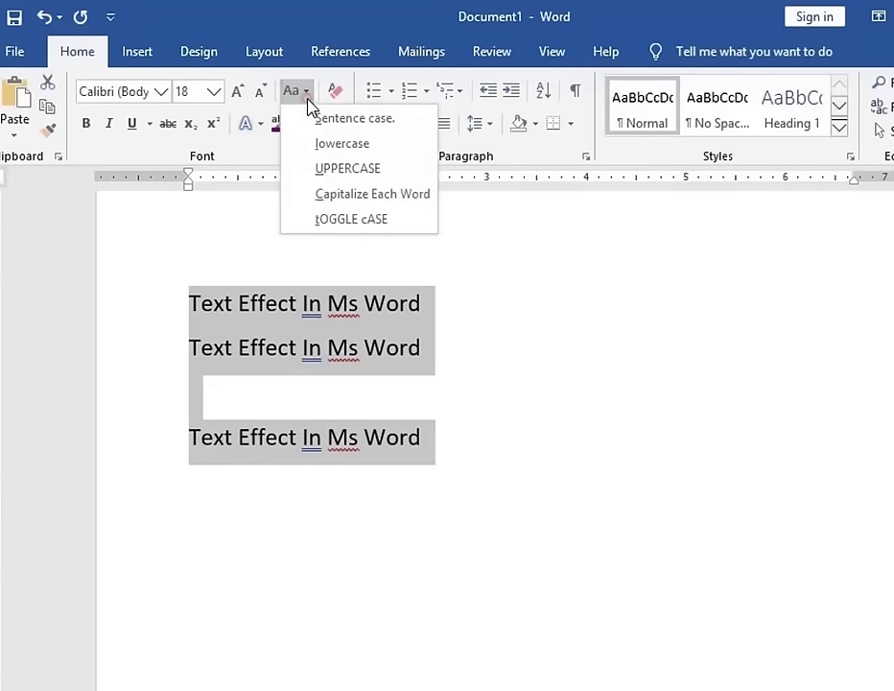
{"action": "left_click", "coordinate": [365, 223]}
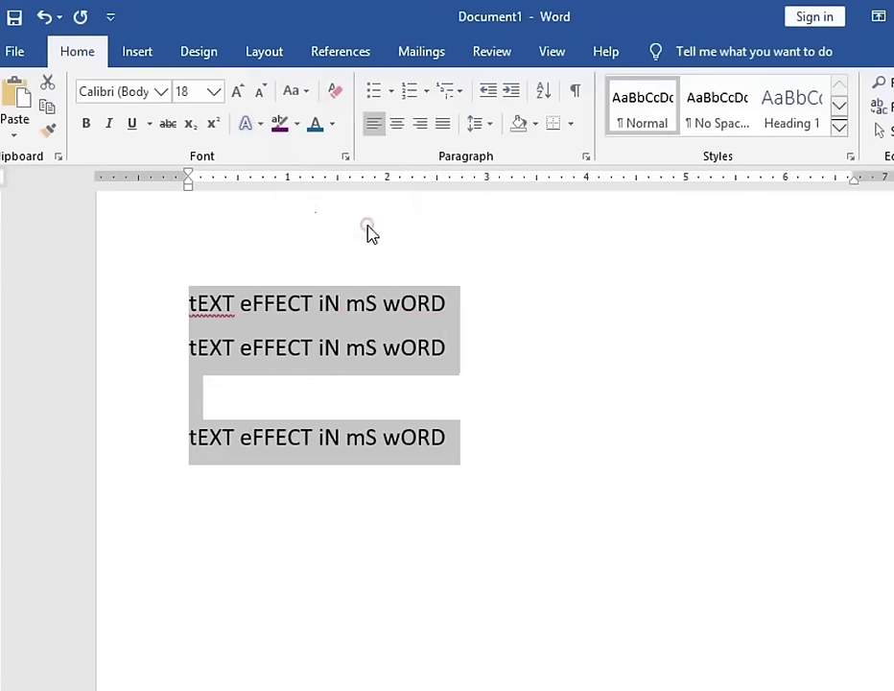
{"action": "left_click", "coordinate": [463, 448]}
{"action": "left_click_drag", "start_coordinate": [460, 436], "coordinate": [168, 294]}
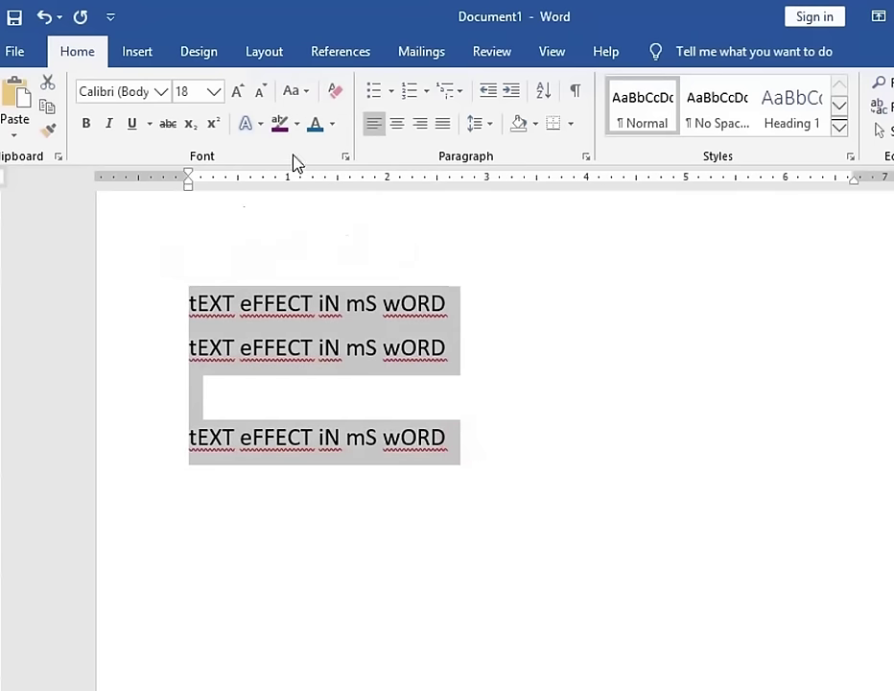
{"action": "left_click", "coordinate": [296, 93]}
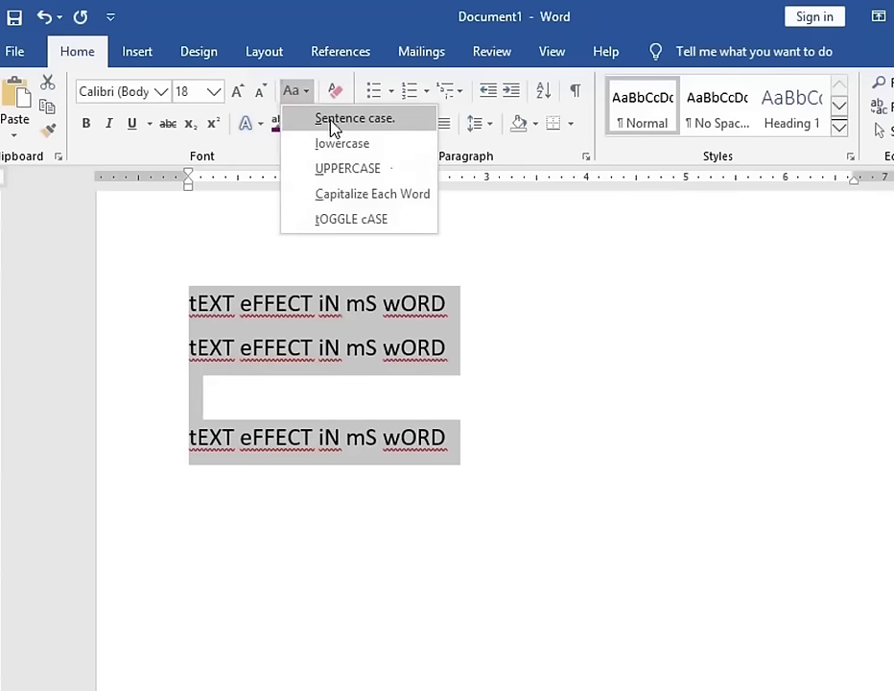
{"action": "left_click", "coordinate": [333, 119]}
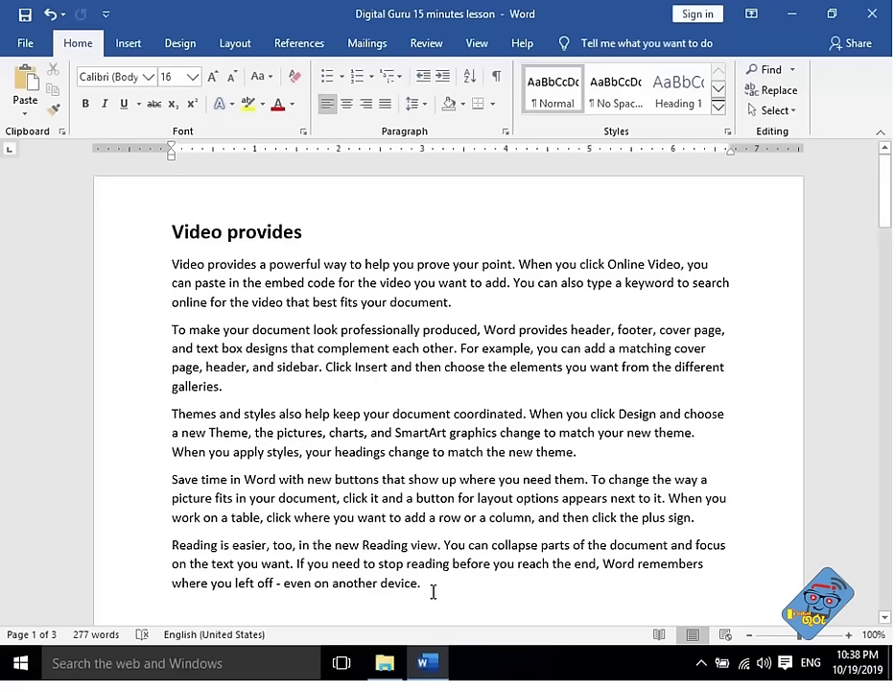
- Justify the five body paragraphs under 'Video provides' after trying center and right alignment
{"action": "left_click_drag", "start_coordinate": [433, 592], "coordinate": [157, 264]}
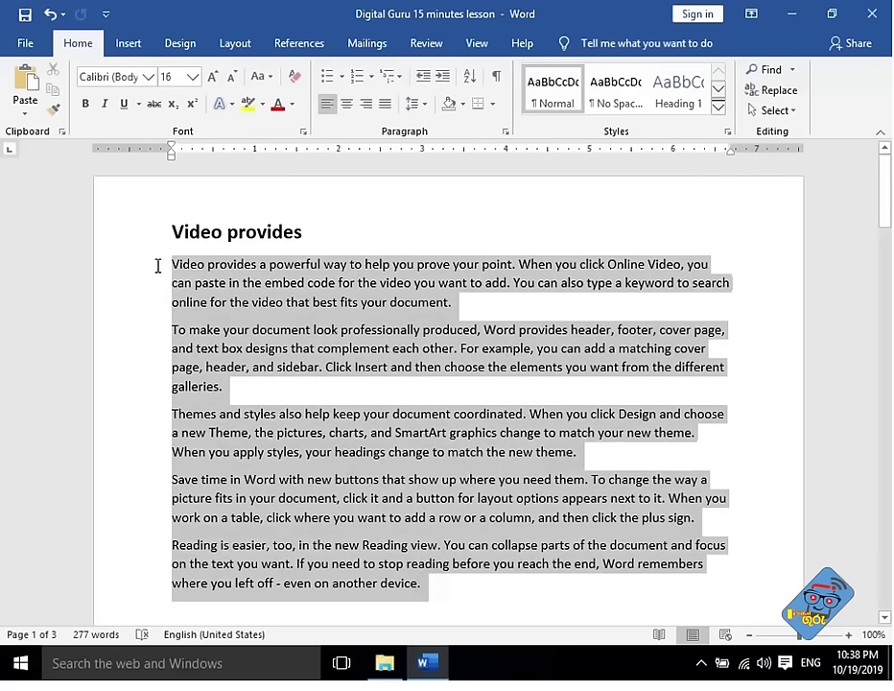
{"action": "left_click", "coordinate": [347, 110]}
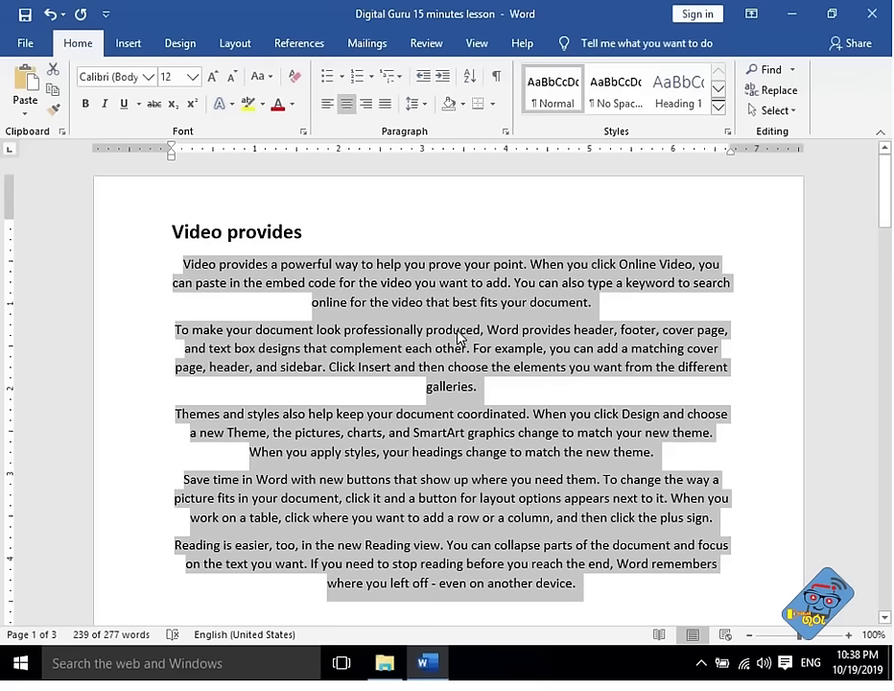
{"action": "left_click", "coordinate": [366, 105]}
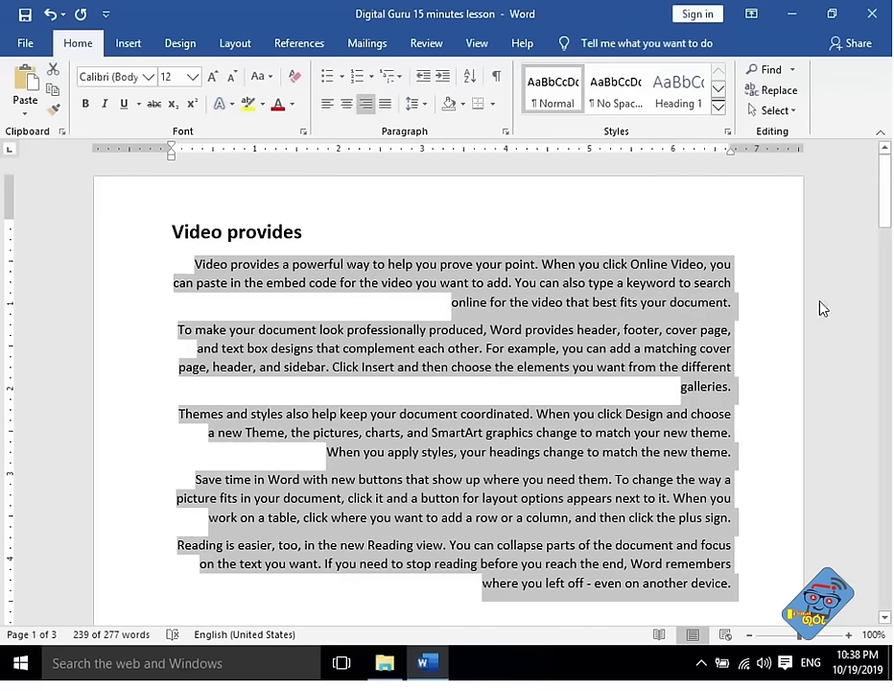
{"action": "left_click", "coordinate": [738, 283]}
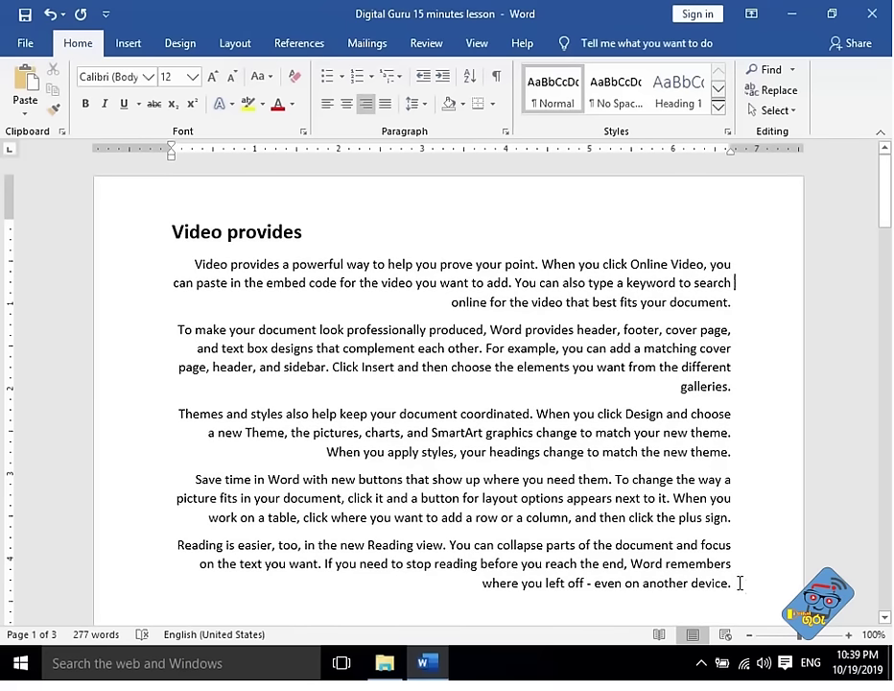
{"action": "mouse_move", "coordinate": [739, 583]}
{"action": "left_mouse_down"}
{"action": "mouse_move", "coordinate": [150, 255]}
{"action": "mouse_move", "coordinate": [151, 267]}
{"action": "left_mouse_up"}
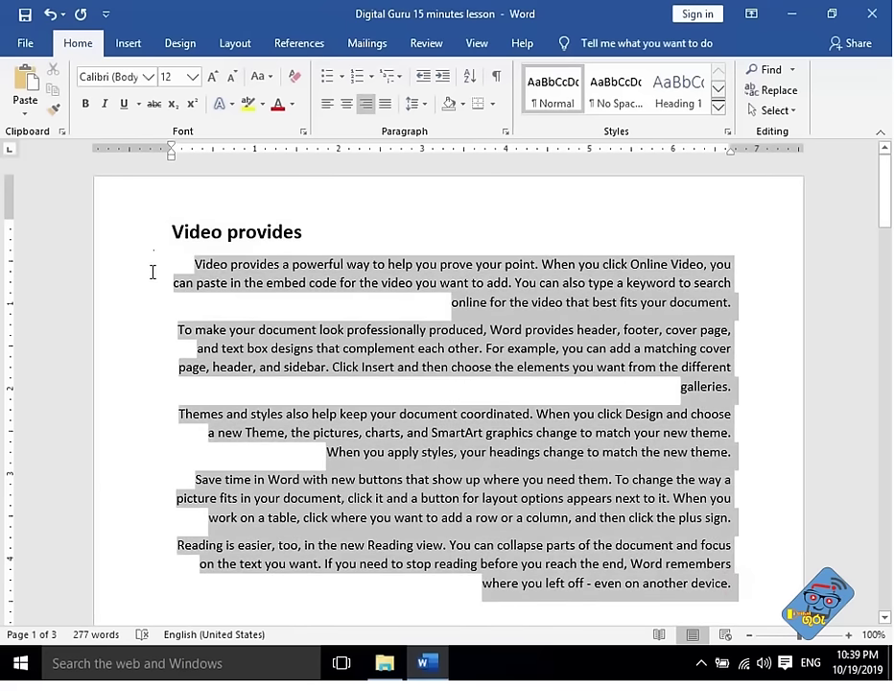
{"action": "left_click", "coordinate": [389, 109]}
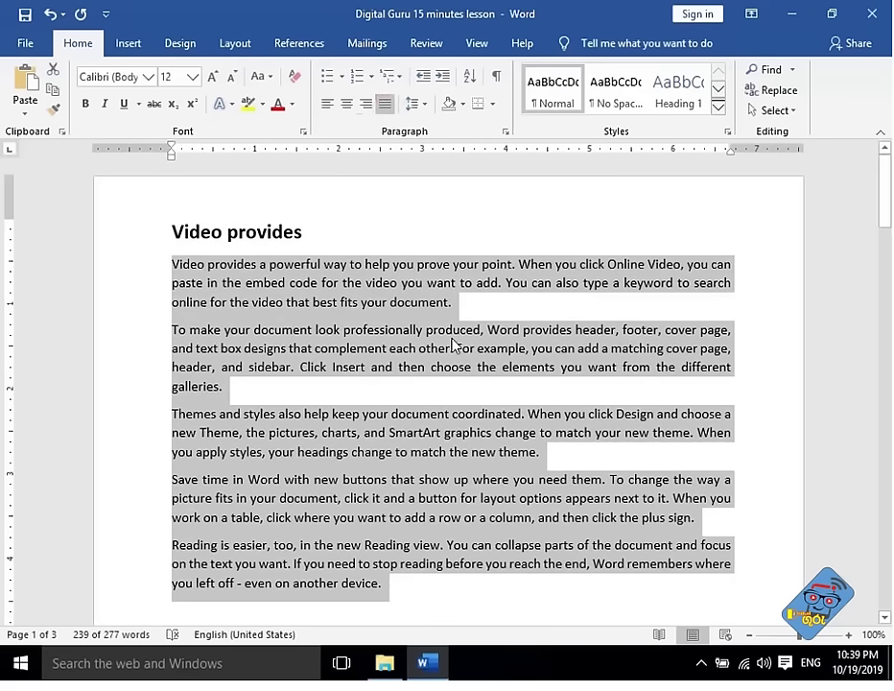
{"action": "left_click", "coordinate": [277, 331]}
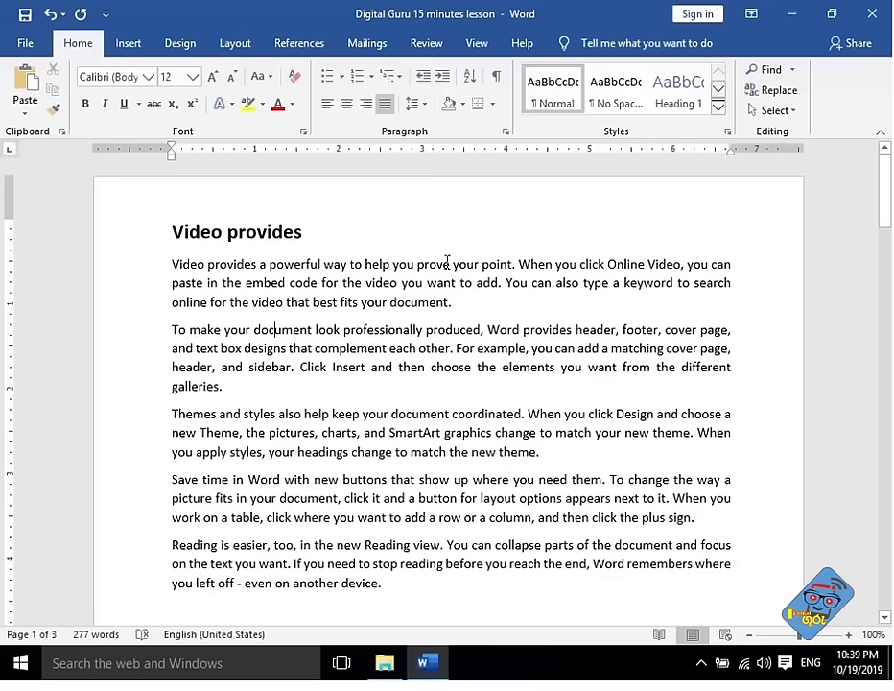
- Apply 1.15 line spacing to the five body paragraphs under 'Video provides'
{"action": "left_click_drag", "start_coordinate": [393, 584], "coordinate": [164, 265]}
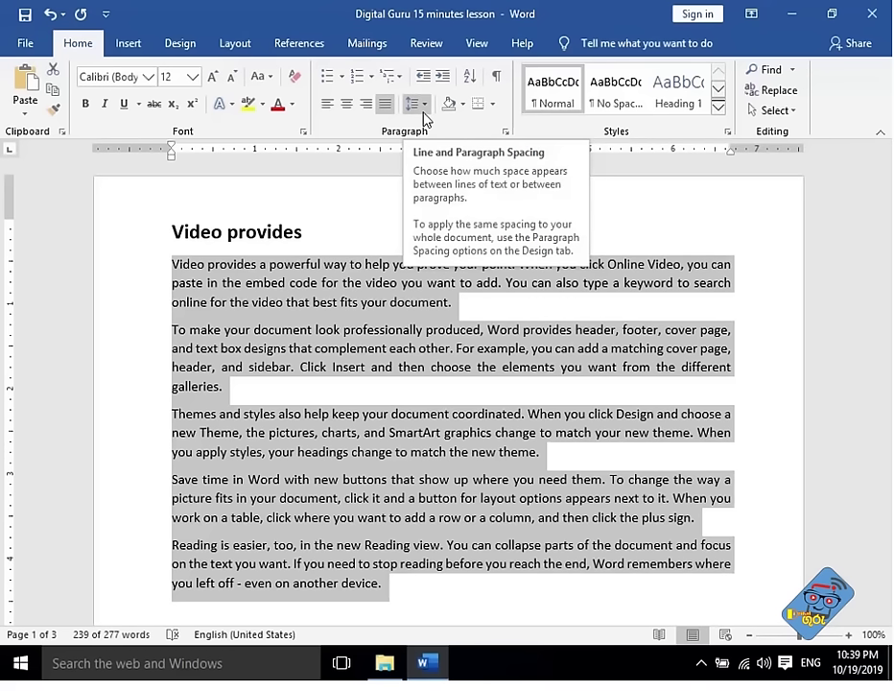
{"action": "left_click", "coordinate": [423, 113]}
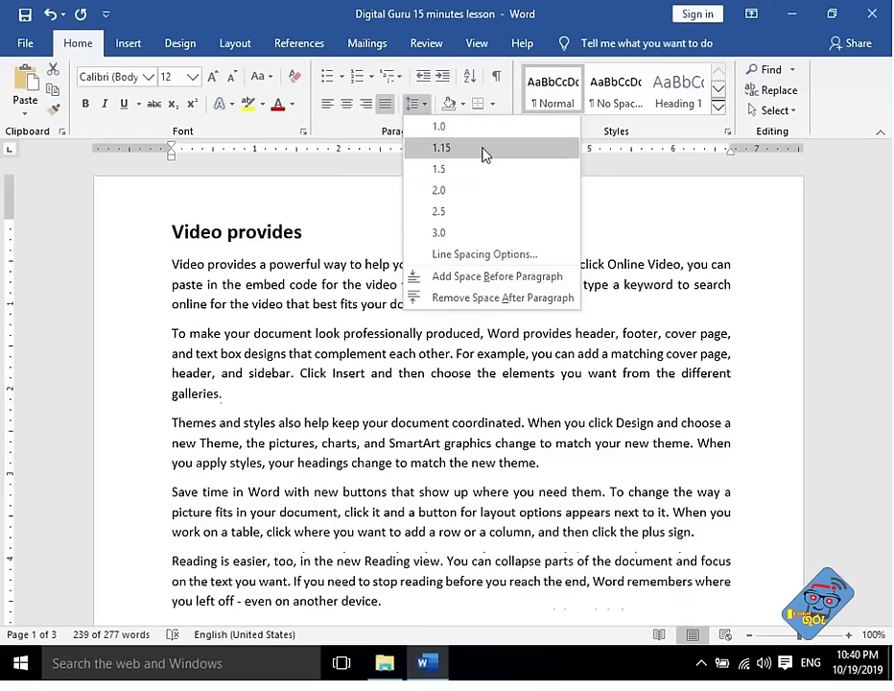
{"action": "left_click", "coordinate": [485, 152]}
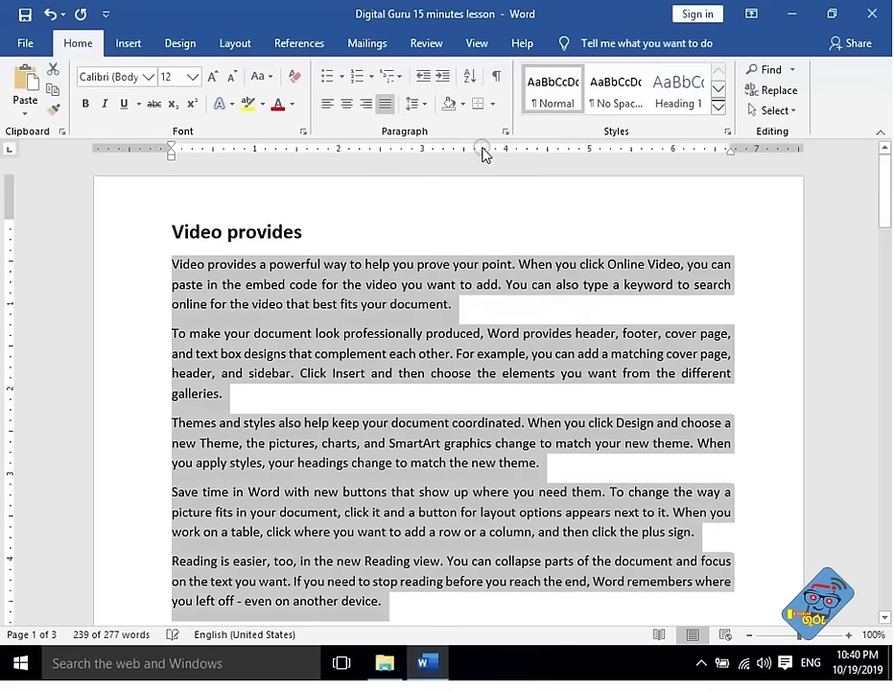
{"action": "scroll", "coordinate": [485, 369], "scroll_direction": "down", "scroll_amount": 2}
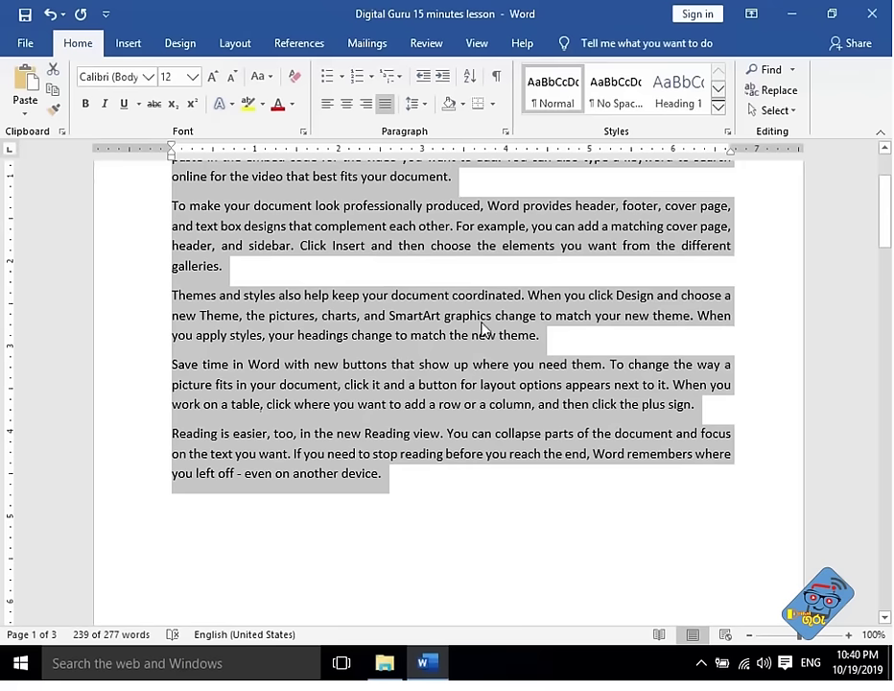
{"action": "scroll", "coordinate": [484, 329], "scroll_direction": "up", "scroll_amount": 2}
{"action": "left_click", "coordinate": [482, 330]}
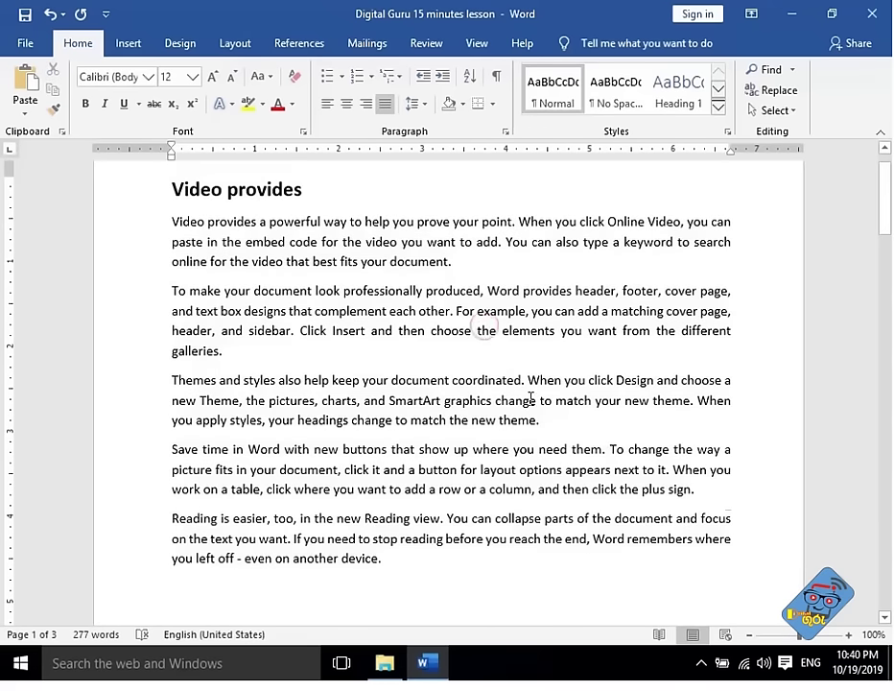
- Shade the 'Themes and styles' paragraph Blue-Gray Lighter 40%
{"action": "left_click_drag", "start_coordinate": [554, 423], "coordinate": [197, 381]}
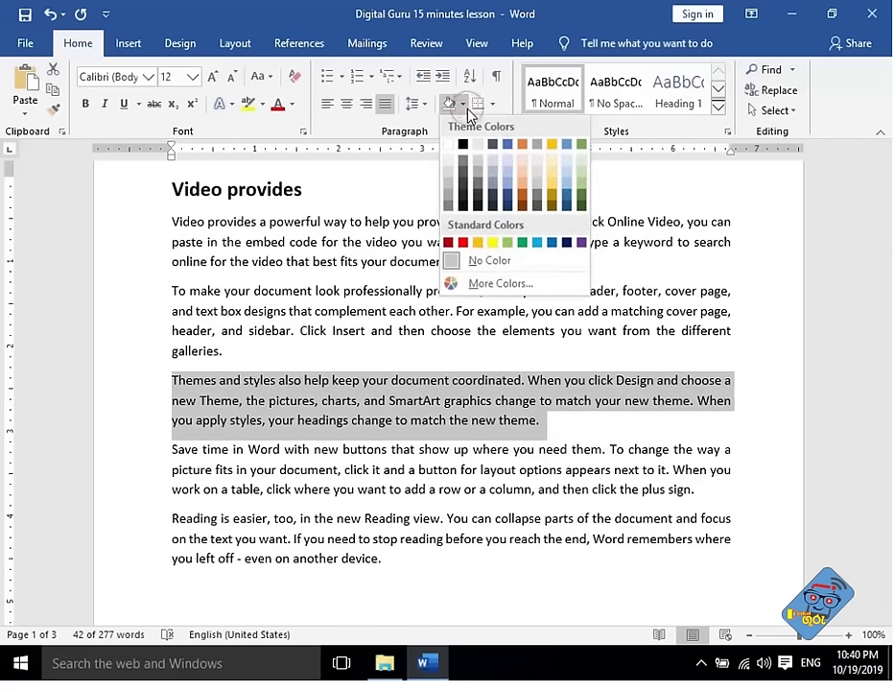
{"action": "left_click", "coordinate": [423, 314]}
{"action": "left_click", "coordinate": [564, 424]}
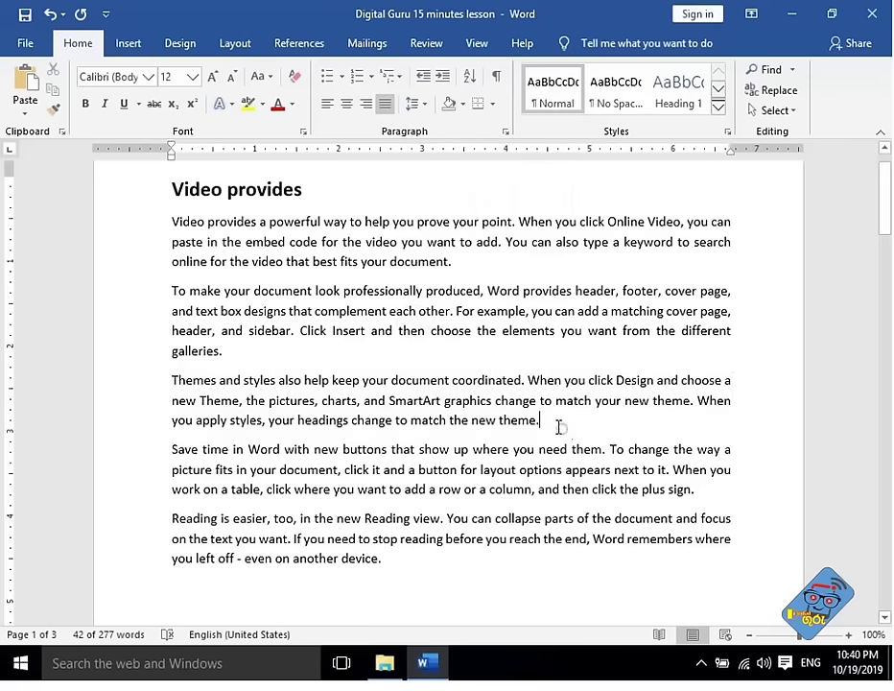
{"action": "mouse_move", "coordinate": [547, 421]}
{"action": "left_mouse_down"}
{"action": "mouse_move", "coordinate": [241, 375]}
{"action": "mouse_move", "coordinate": [176, 386]}
{"action": "left_mouse_up"}
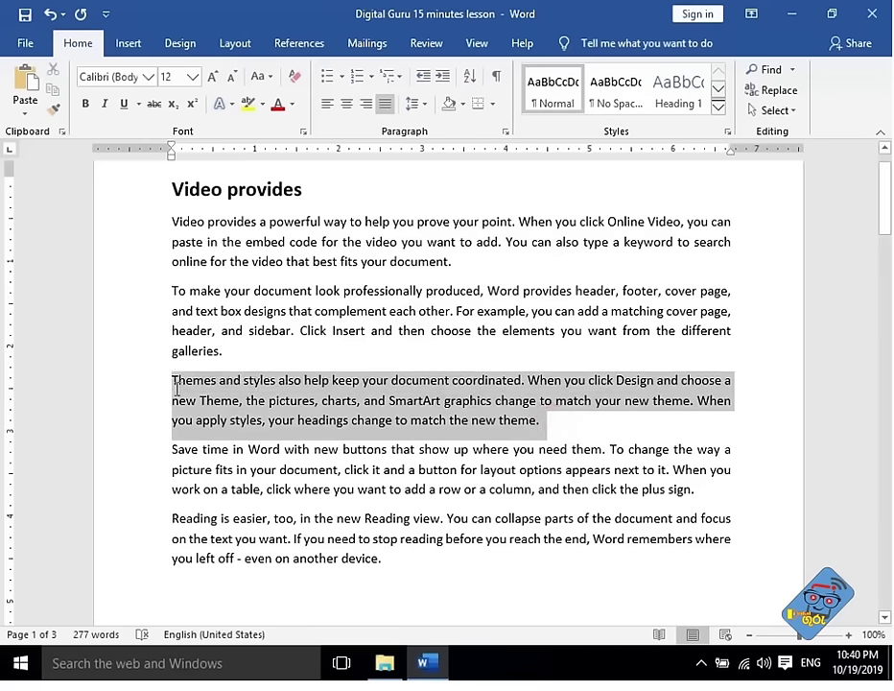
{"action": "left_click", "coordinate": [663, 450]}
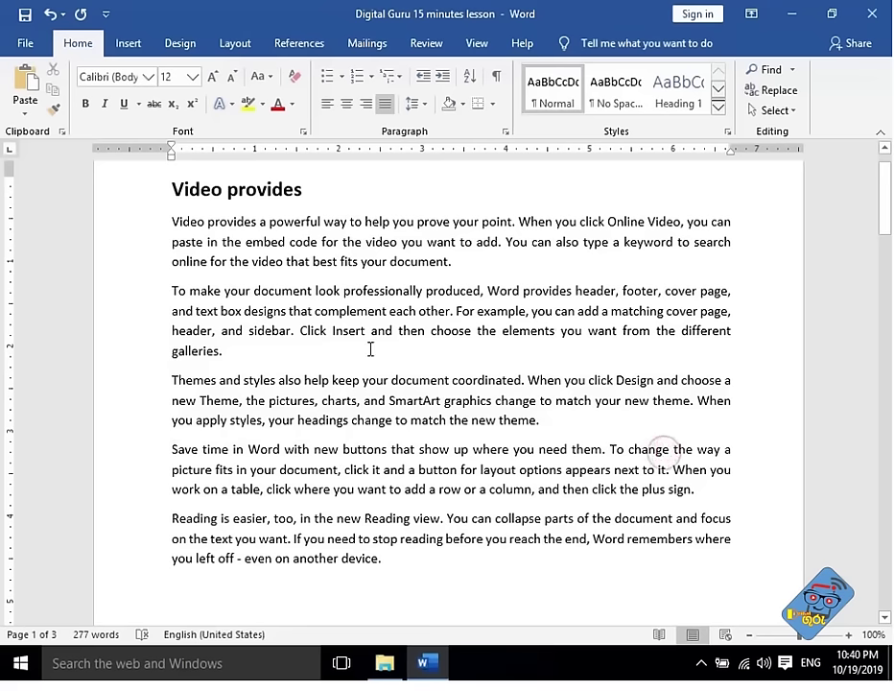
{"action": "double_click", "coordinate": [218, 351]}
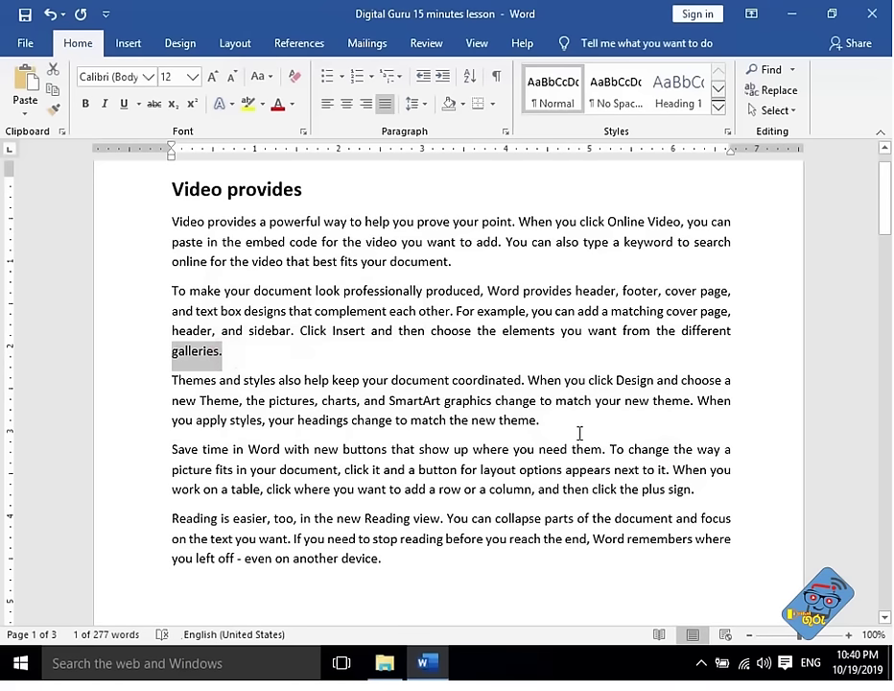
{"action": "left_click_drag", "start_coordinate": [429, 403], "coordinate": [176, 376]}
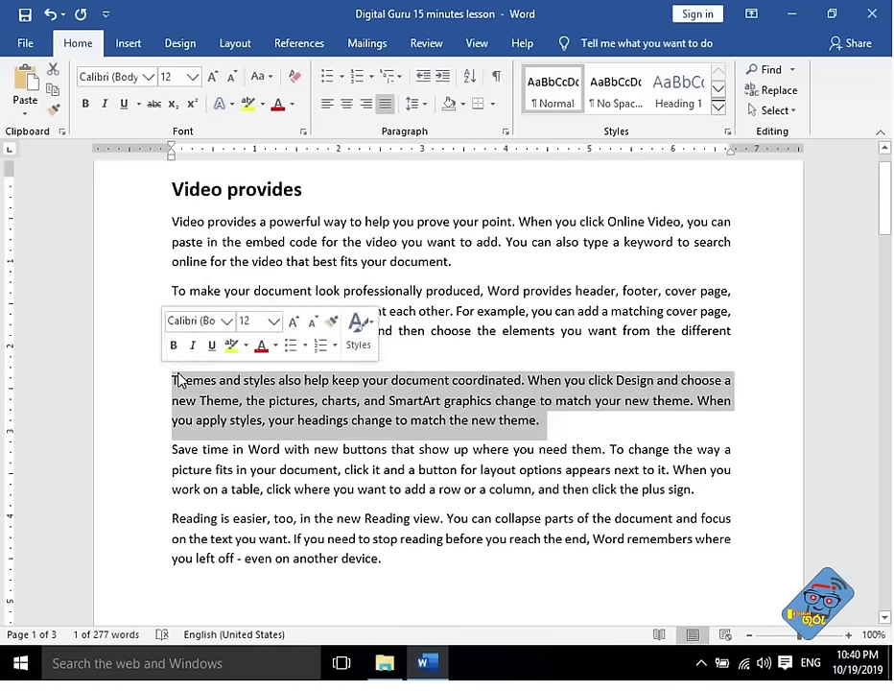
{"action": "left_click", "coordinate": [463, 103]}
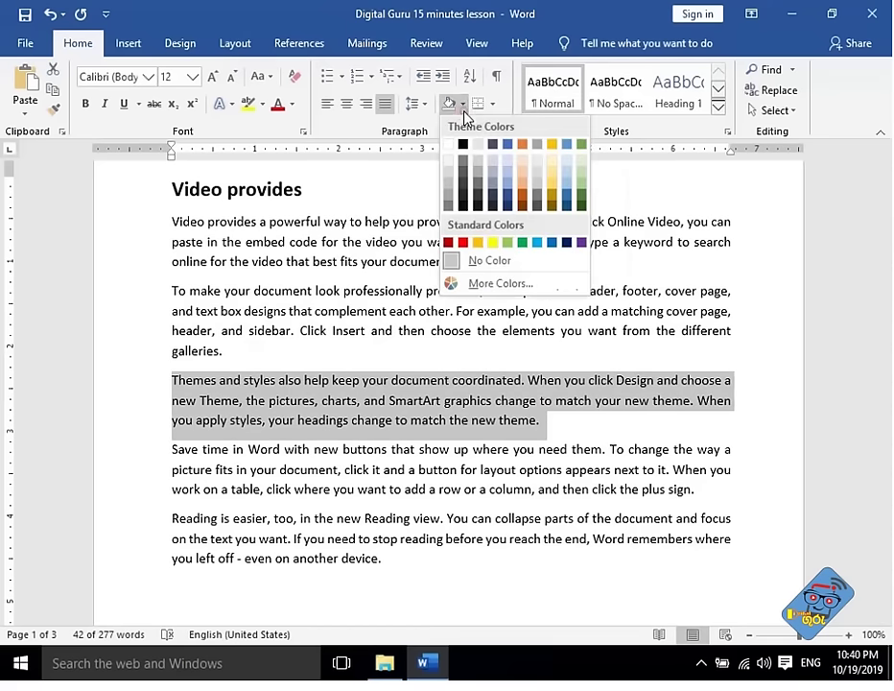
{"action": "left_click", "coordinate": [497, 191]}
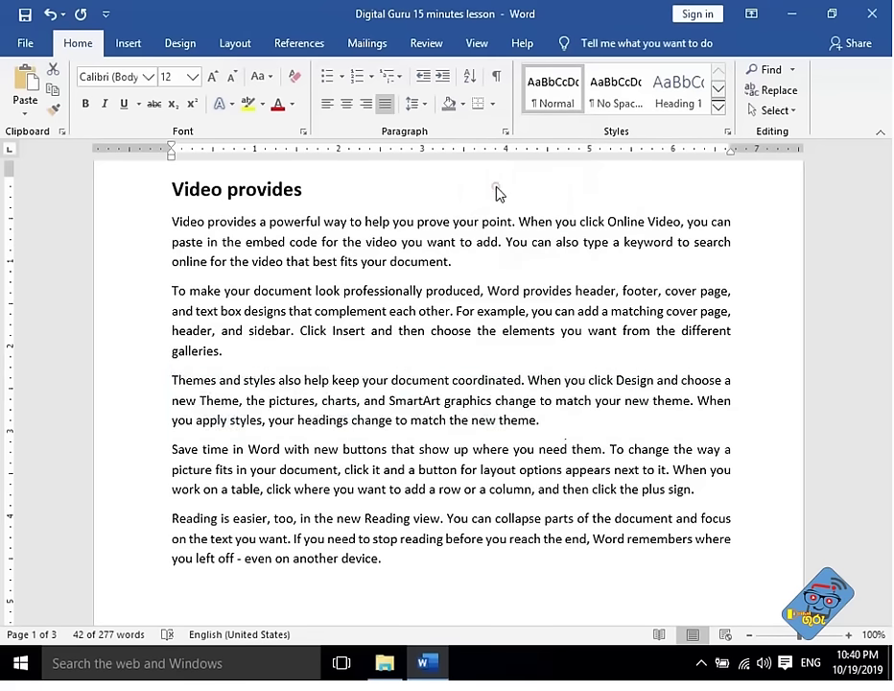
- Indent the 'Reading is easier' paragraph one step from the left margin
{"action": "left_click", "coordinate": [603, 539]}
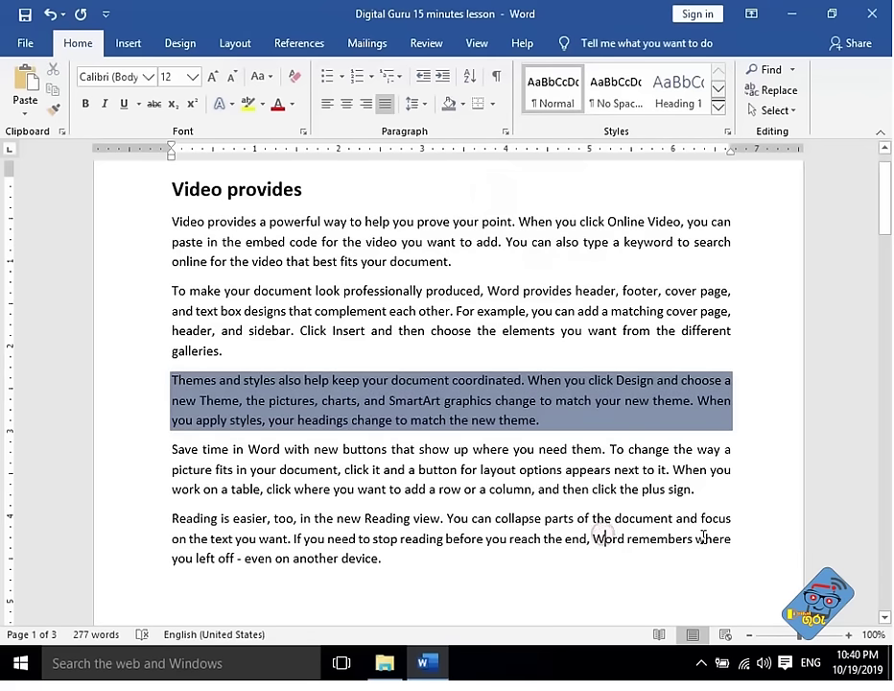
{"action": "triple_click", "coordinate": [414, 563]}
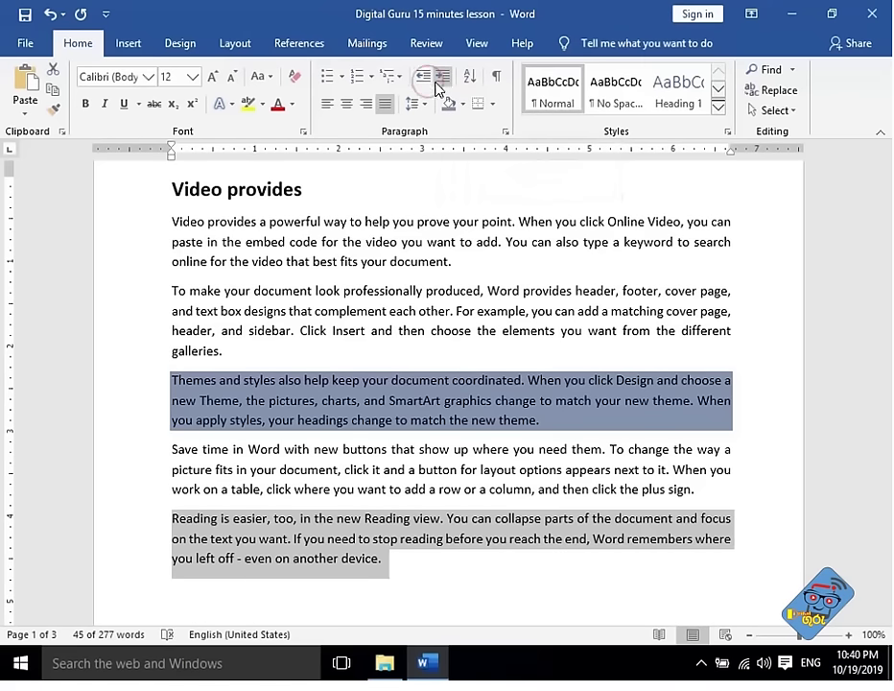
{"action": "left_click", "coordinate": [442, 81]}
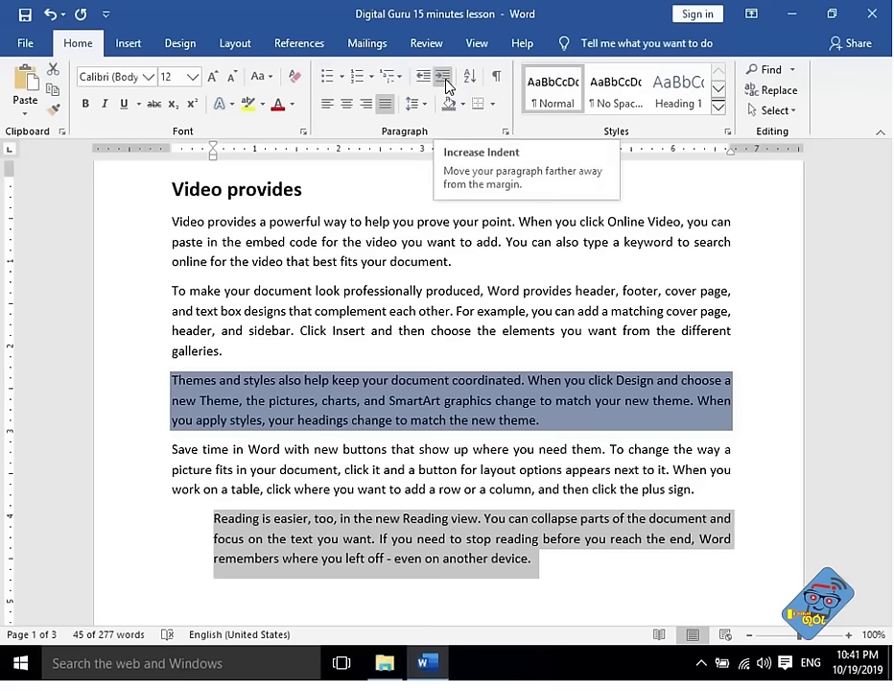
- Indent the 'Reading is easier' paragraph further, then return it to the left margin
{"action": "left_click", "coordinate": [446, 86]}
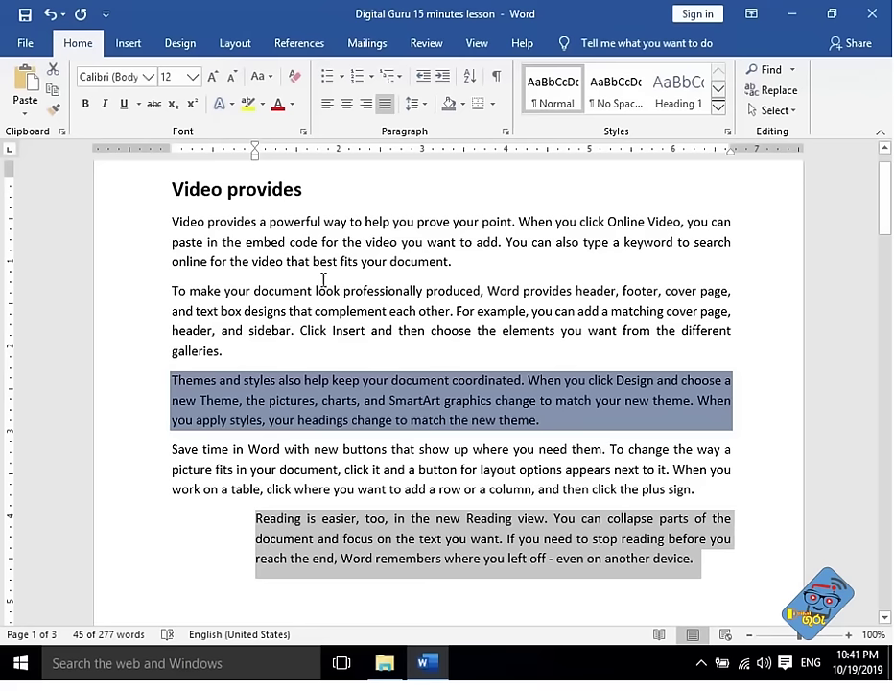
{"action": "left_click", "coordinate": [439, 84]}
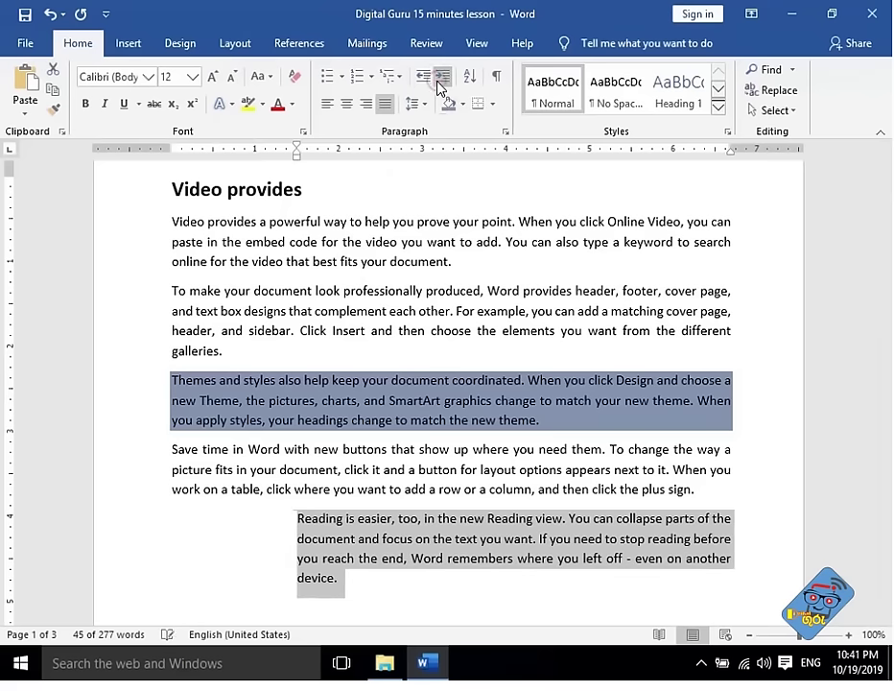
{"action": "left_click", "coordinate": [440, 84]}
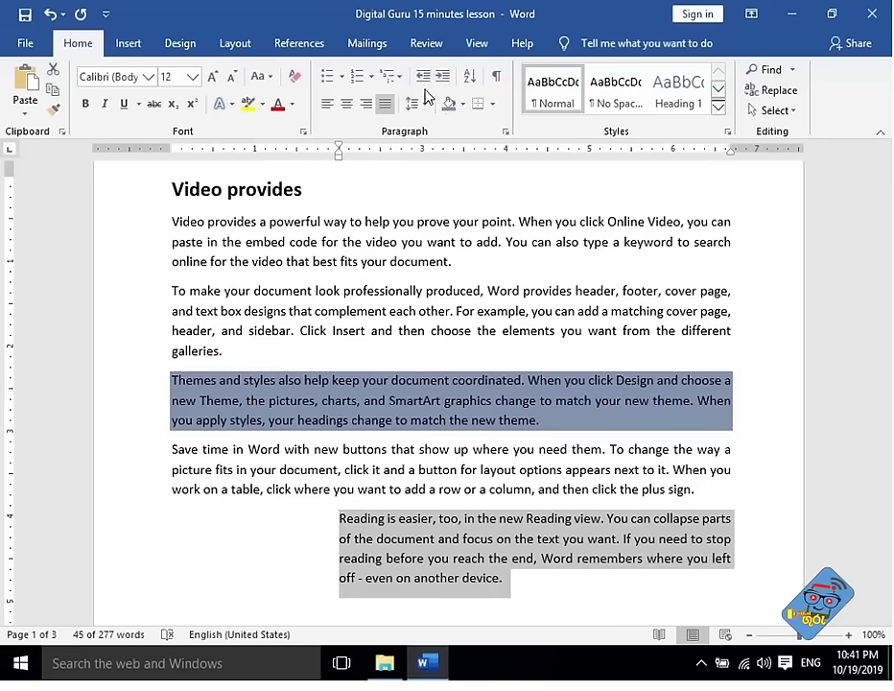
{"action": "left_click", "coordinate": [425, 78]}
{"action": "left_click", "coordinate": [425, 79]}
{"action": "left_click", "coordinate": [425, 79]}
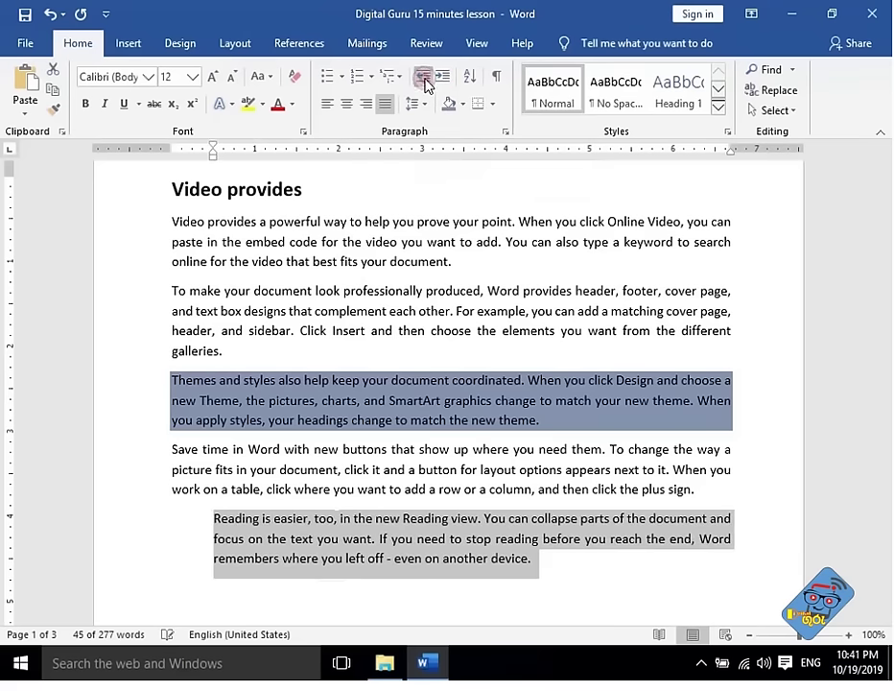
{"action": "left_click", "coordinate": [425, 83]}
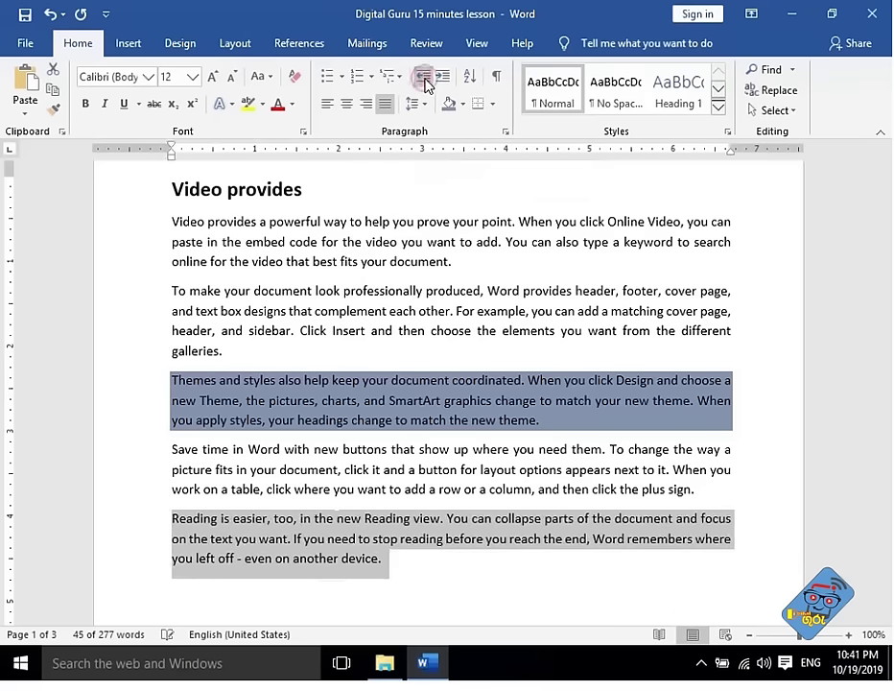
{"action": "left_click", "coordinate": [449, 576]}
- Indent all body paragraphs two steps, then bring them back to the left margin
{"action": "left_click_drag", "start_coordinate": [351, 499], "coordinate": [176, 230]}
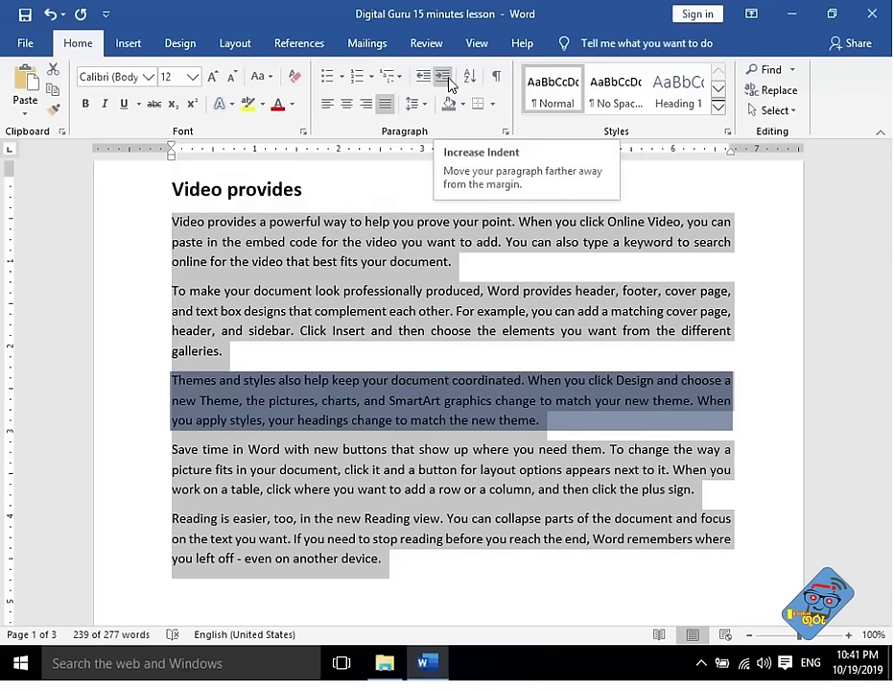
{"action": "left_click", "coordinate": [448, 84]}
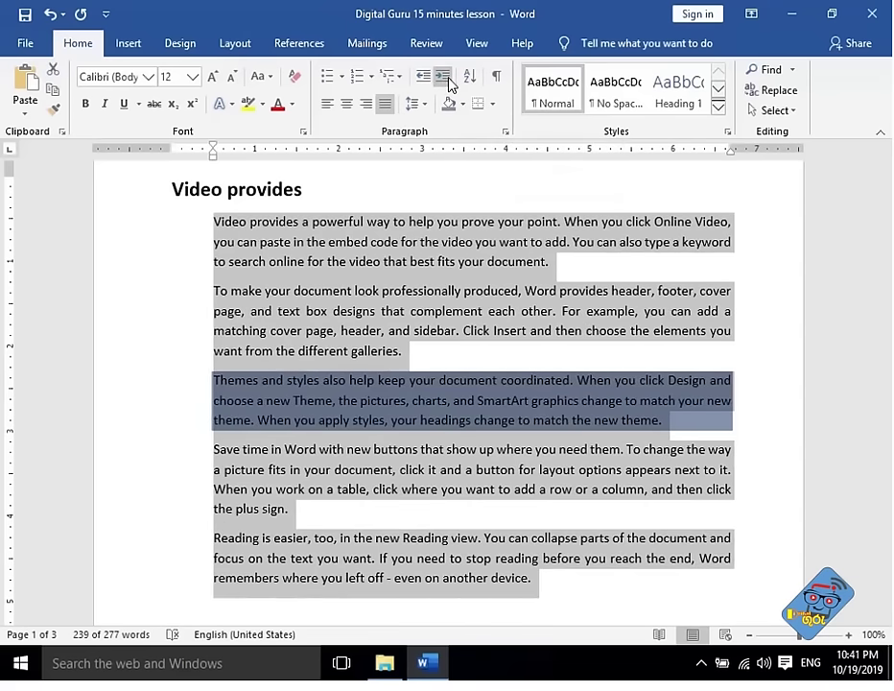
{"action": "left_click", "coordinate": [448, 83]}
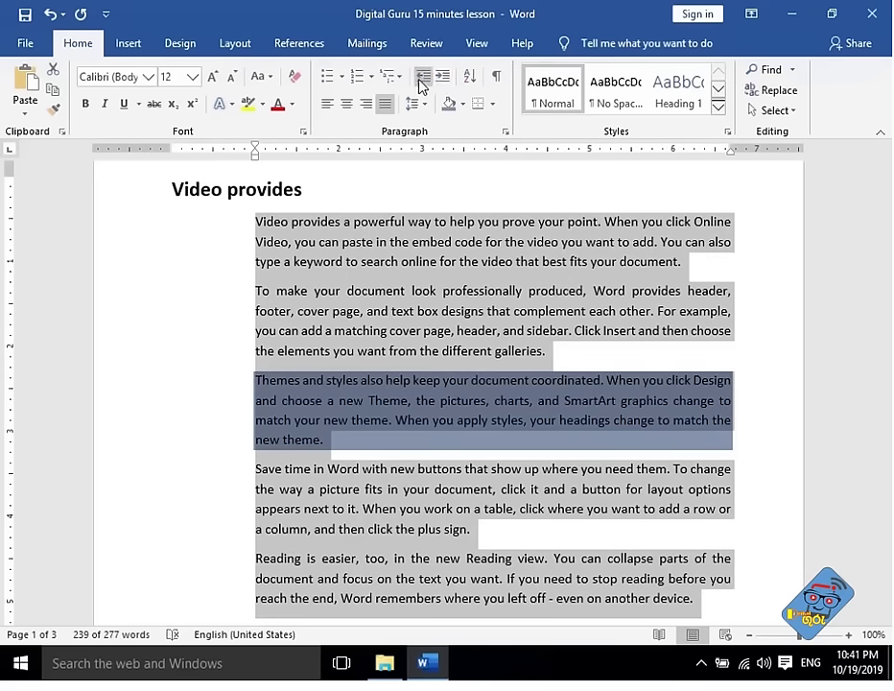
{"action": "left_click", "coordinate": [419, 83]}
{"action": "left_click", "coordinate": [422, 84]}
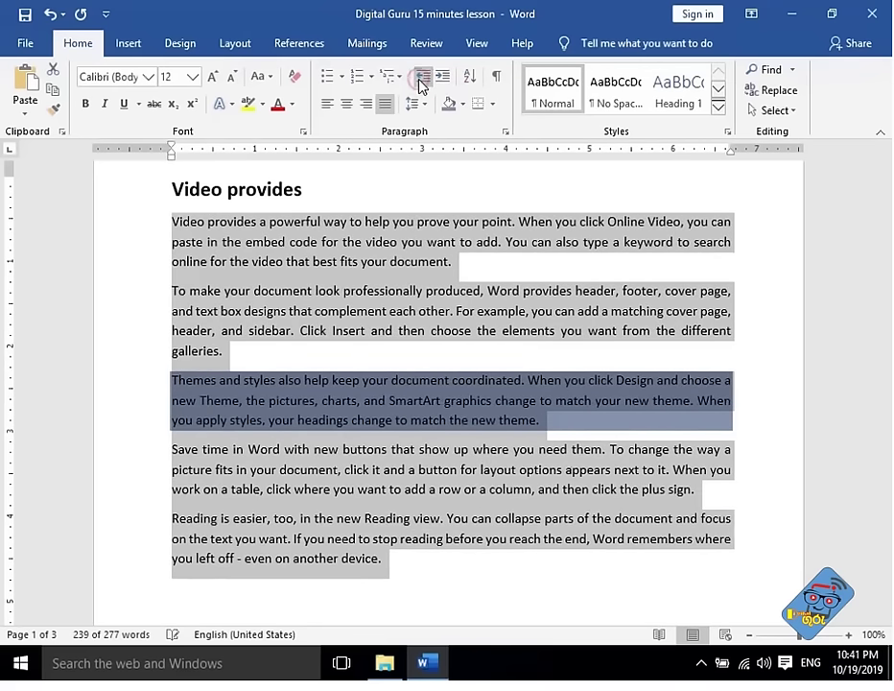
{"action": "left_click", "coordinate": [408, 320]}
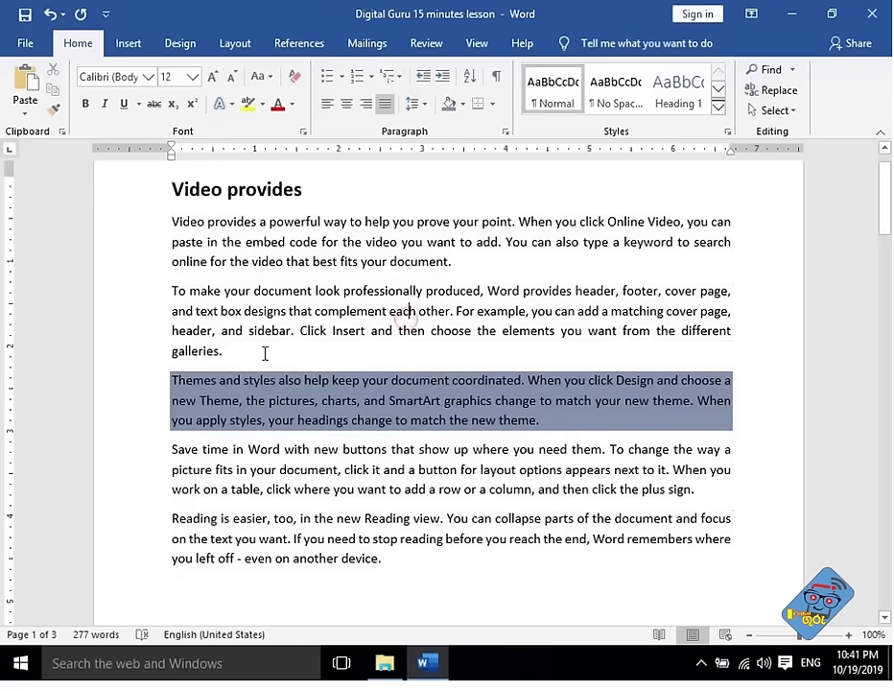
- Indent the shaded 'Themes and styles' paragraph one step from the left
{"action": "left_click_drag", "start_coordinate": [230, 352], "coordinate": [171, 290]}
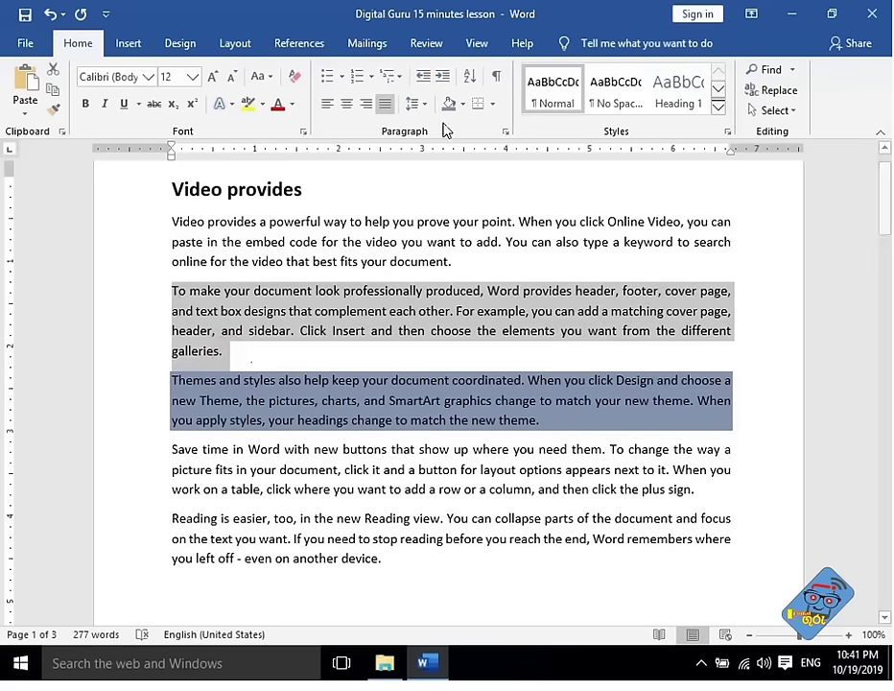
{"action": "left_click", "coordinate": [376, 399]}
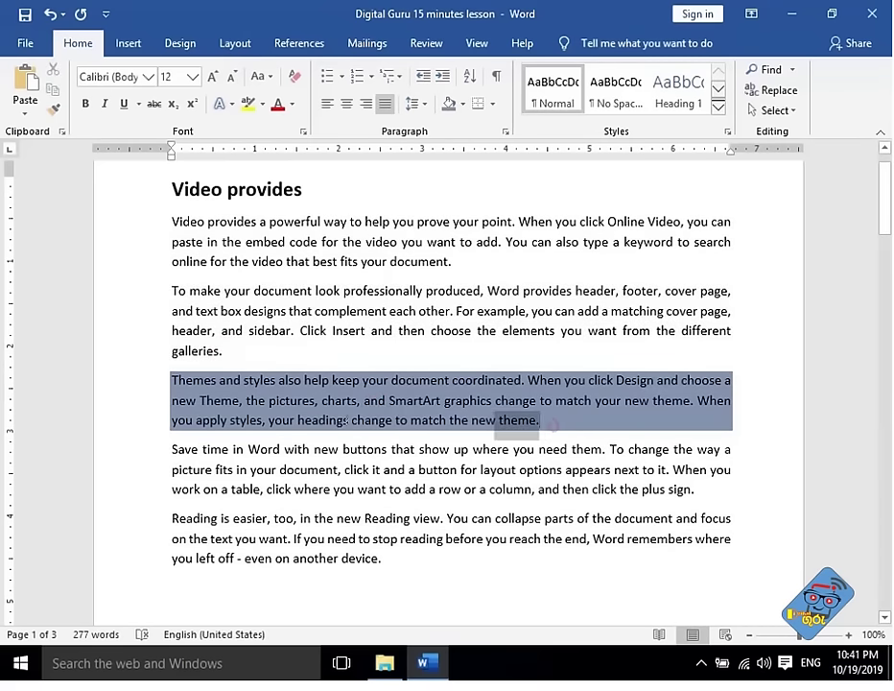
{"action": "left_click_drag", "start_coordinate": [551, 422], "coordinate": [172, 379]}
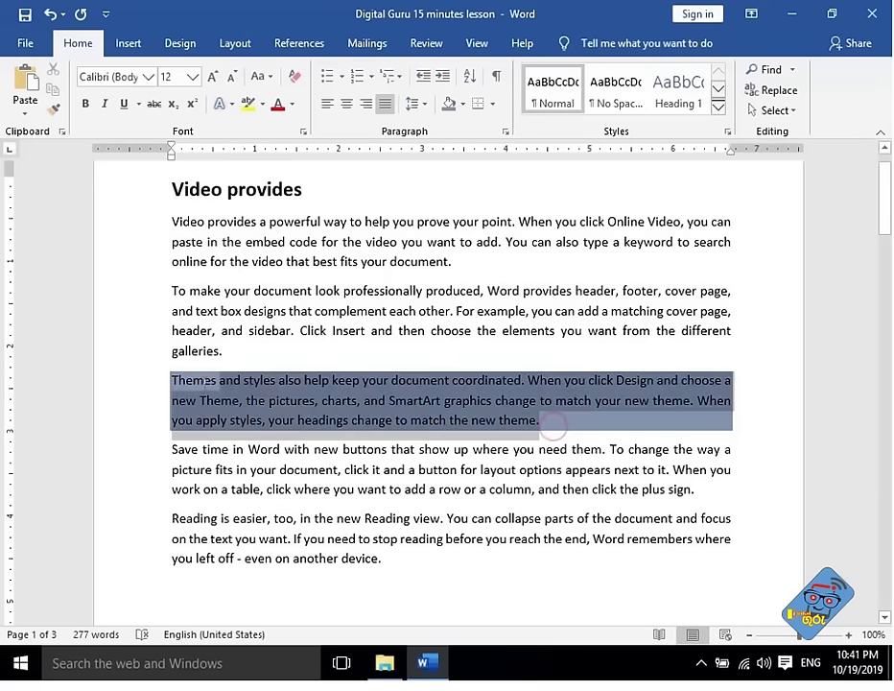
{"action": "left_click", "coordinate": [442, 76]}
{"action": "left_click", "coordinate": [650, 569]}
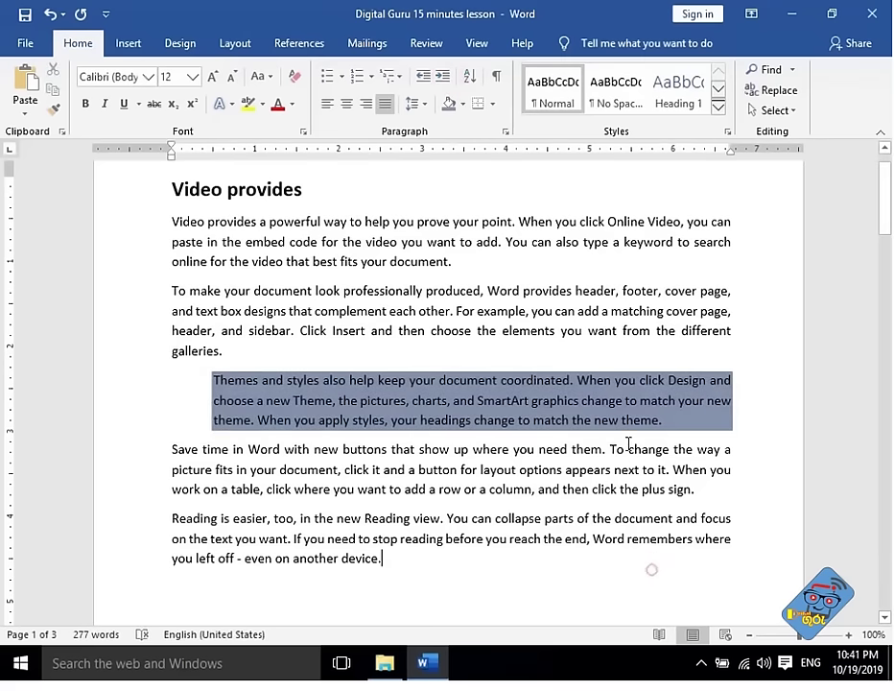
{"action": "scroll", "coordinate": [626, 451], "scroll_direction": "down", "scroll_amount": 1}
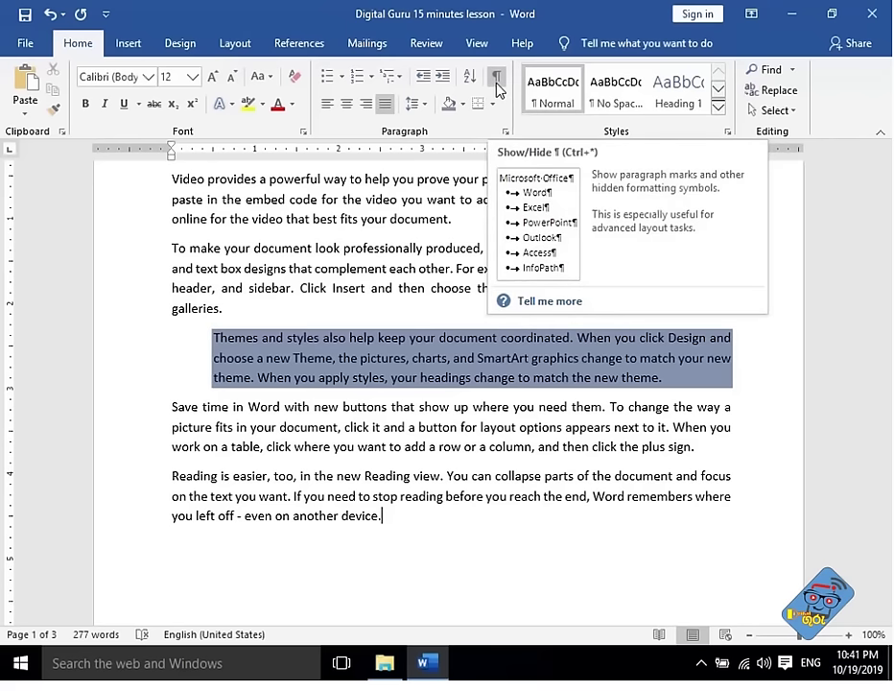
{"action": "left_click", "coordinate": [496, 75]}
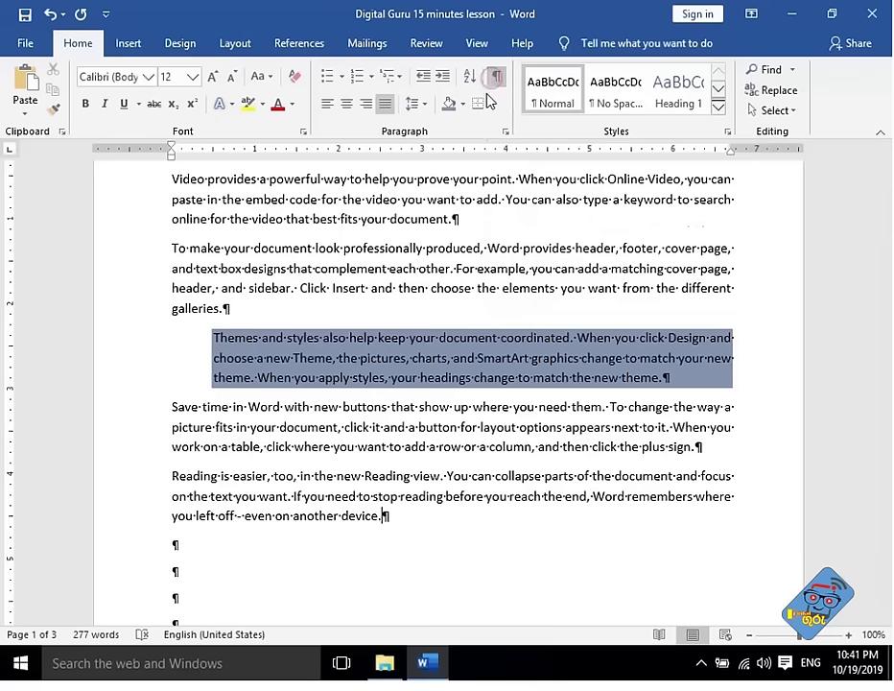
{"action": "left_click", "coordinate": [497, 77]}
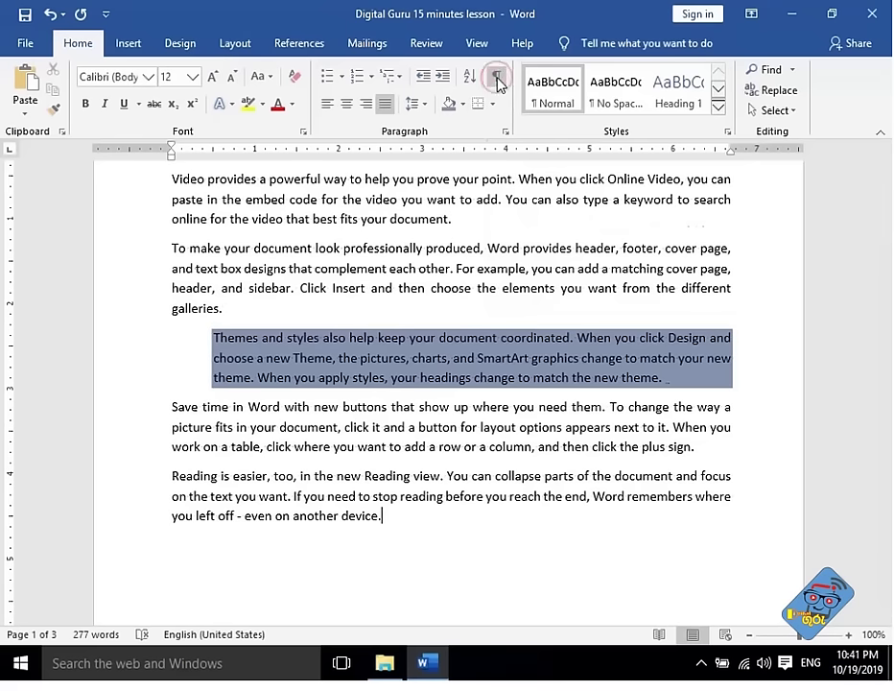
{"action": "scroll", "coordinate": [508, 284], "scroll_direction": "up", "scroll_amount": 2}
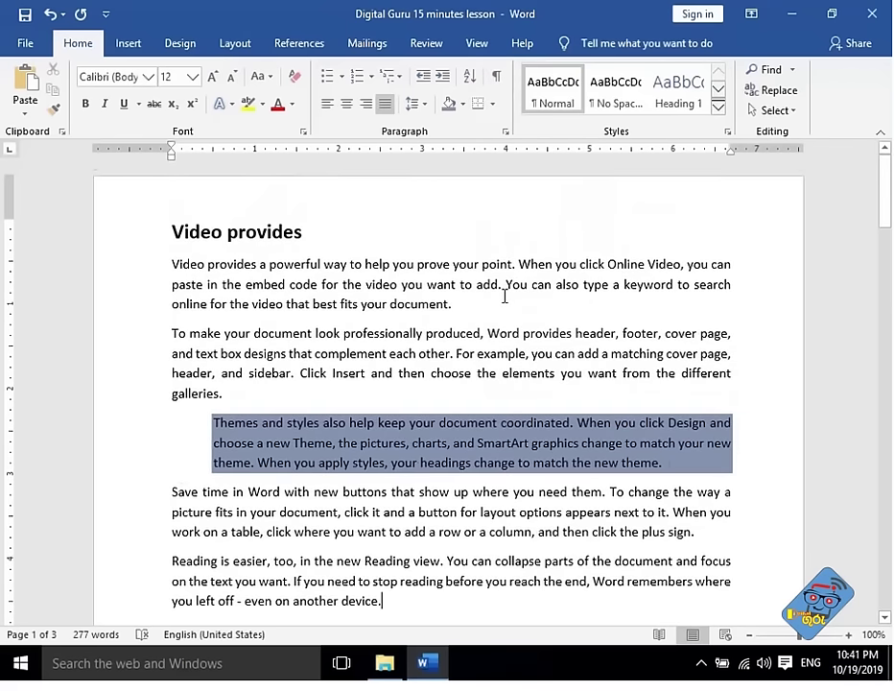
{"action": "scroll", "coordinate": [505, 297], "scroll_direction": "down", "scroll_amount": 2}
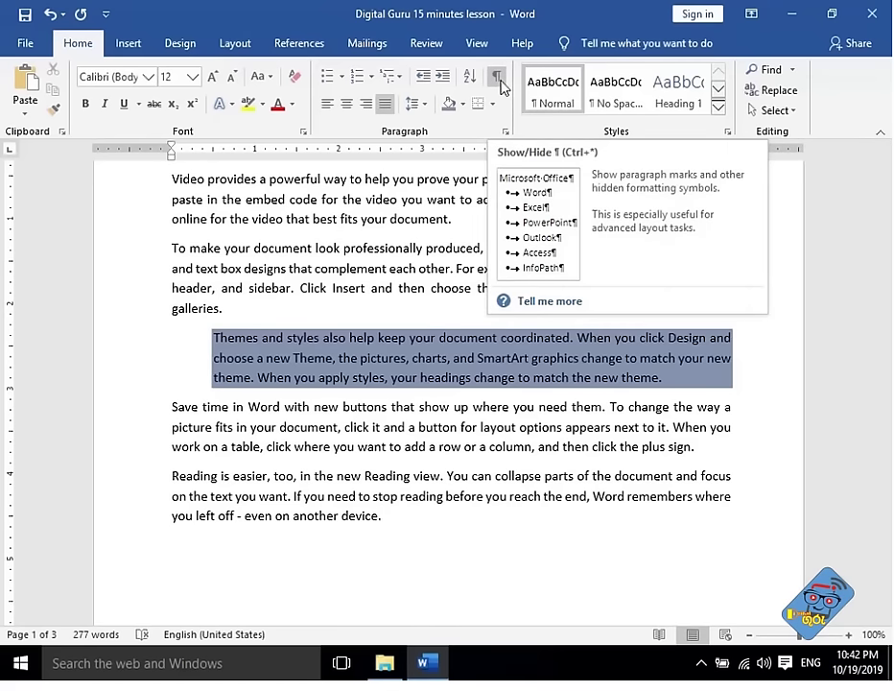
{"action": "left_click", "coordinate": [497, 77]}
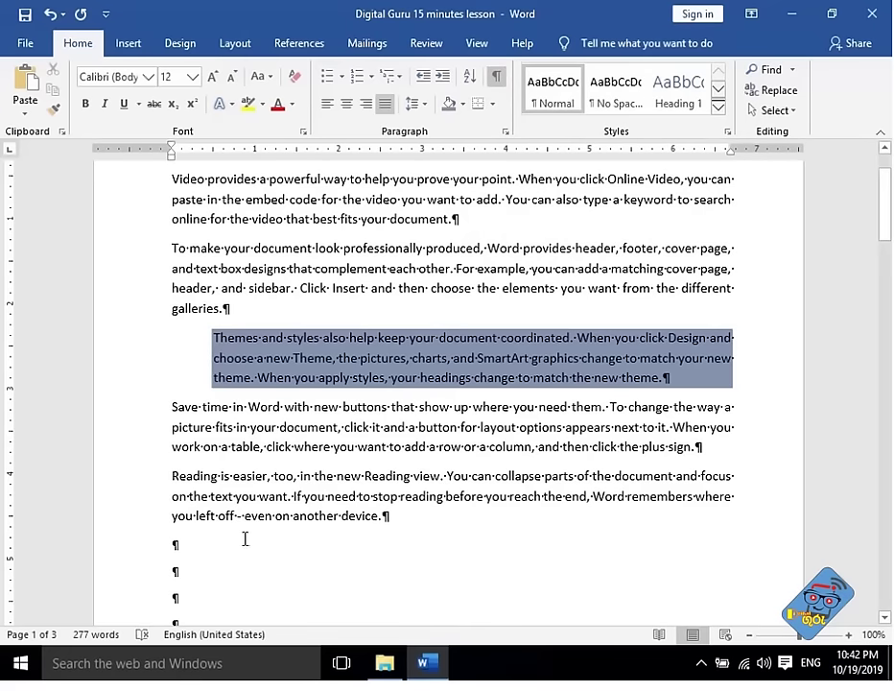
{"action": "scroll", "coordinate": [245, 539], "scroll_direction": "down", "scroll_amount": 2}
{"action": "scroll", "coordinate": [206, 473], "scroll_direction": "down", "scroll_amount": 1}
{"action": "scroll", "coordinate": [205, 461], "scroll_direction": "down", "scroll_amount": 1}
{"action": "scroll", "coordinate": [220, 410], "scroll_direction": "up", "scroll_amount": 2}
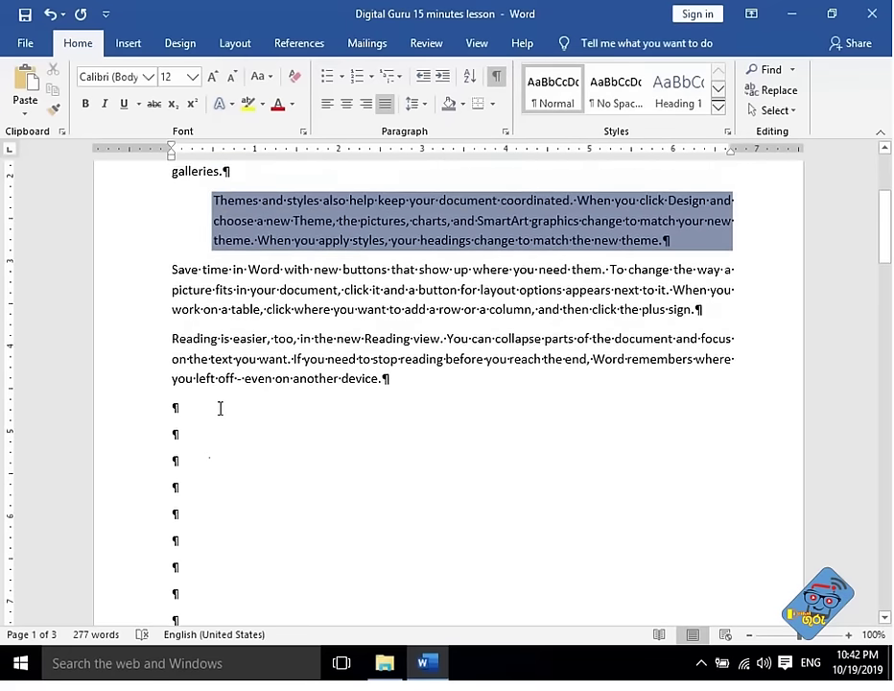
{"action": "scroll", "coordinate": [219, 409], "scroll_direction": "up", "scroll_amount": 4}
{"action": "scroll", "coordinate": [511, 252], "scroll_direction": "up", "scroll_amount": 1}
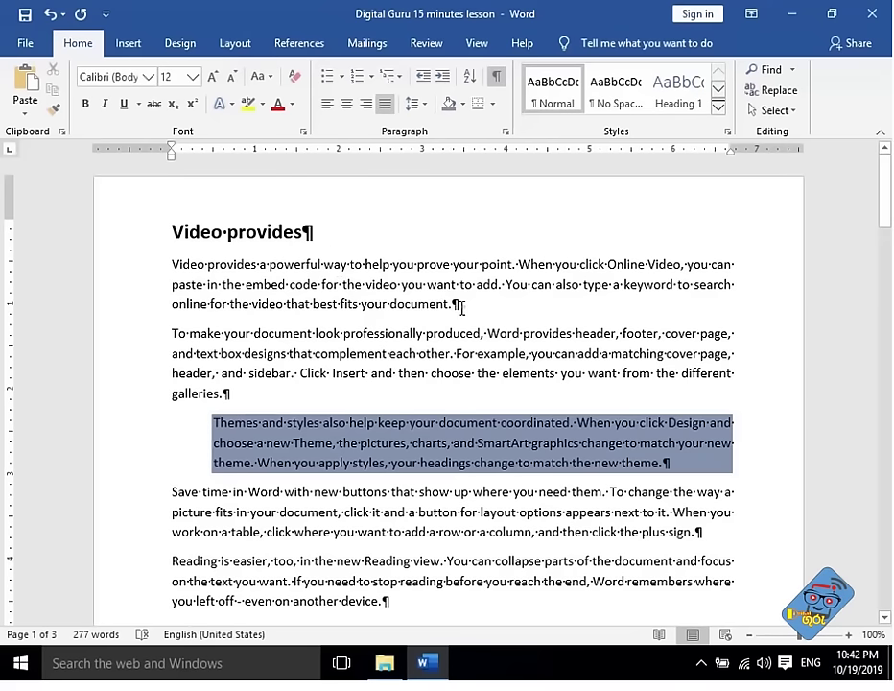
{"action": "left_click", "coordinate": [460, 305]}
{"action": "left_click", "coordinate": [327, 230]}
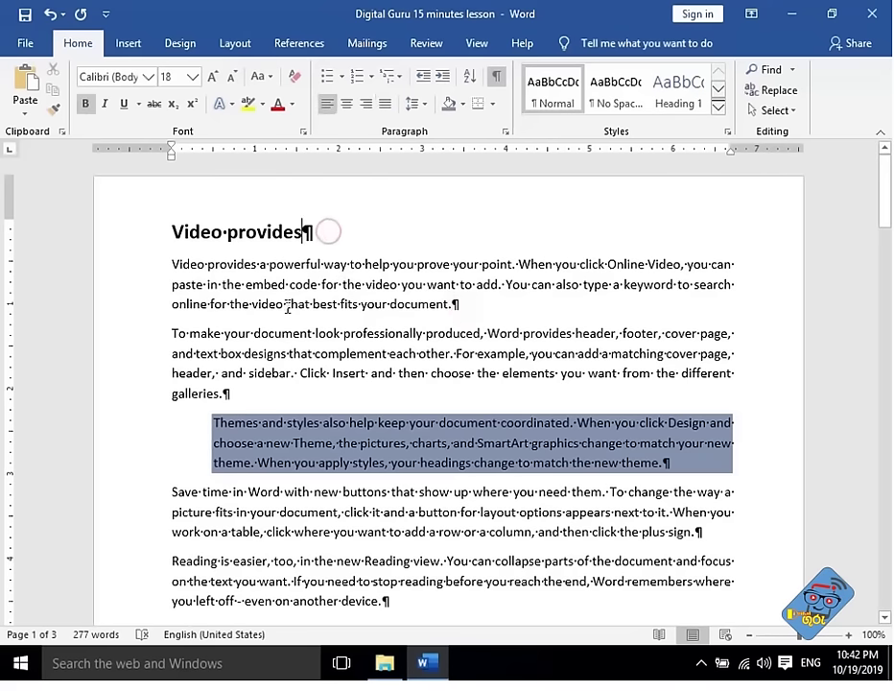
{"action": "left_click", "coordinate": [498, 85]}
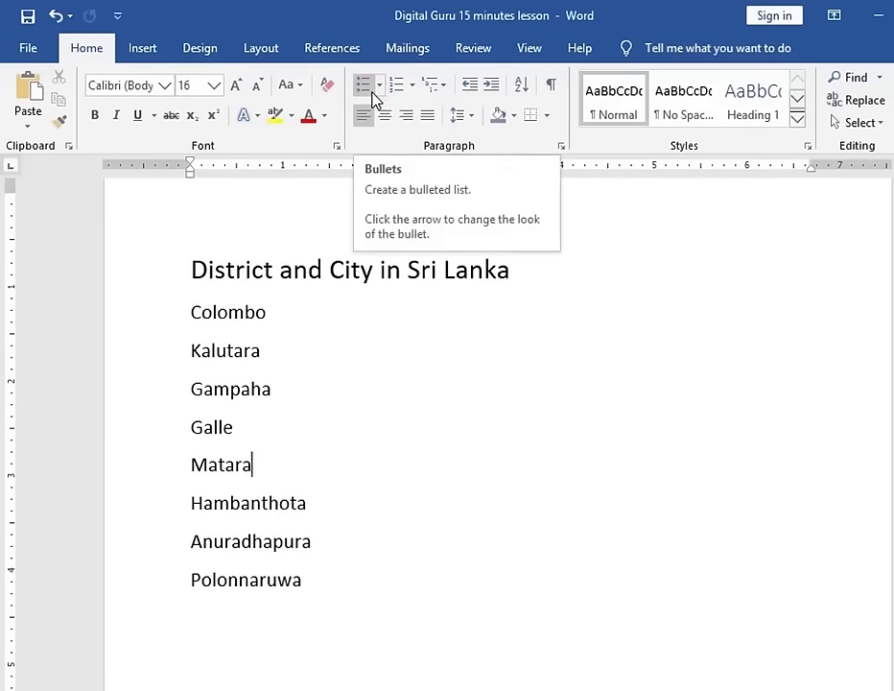
- Apply diamond bullets to the district lines from Colombo to Polonnaruwa
{"action": "left_click", "coordinate": [416, 526]}
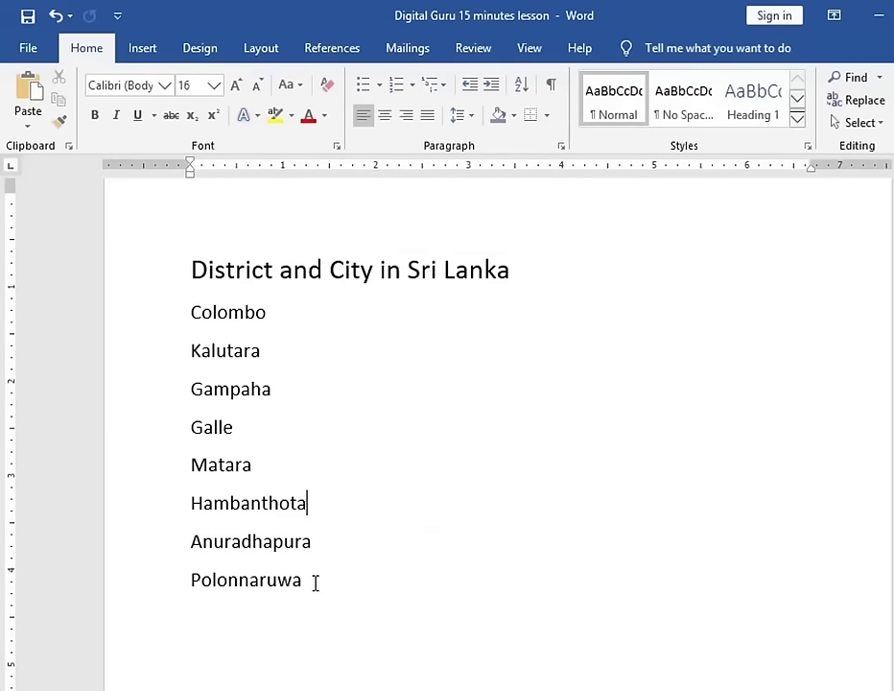
{"action": "left_click_drag", "start_coordinate": [315, 582], "coordinate": [179, 328]}
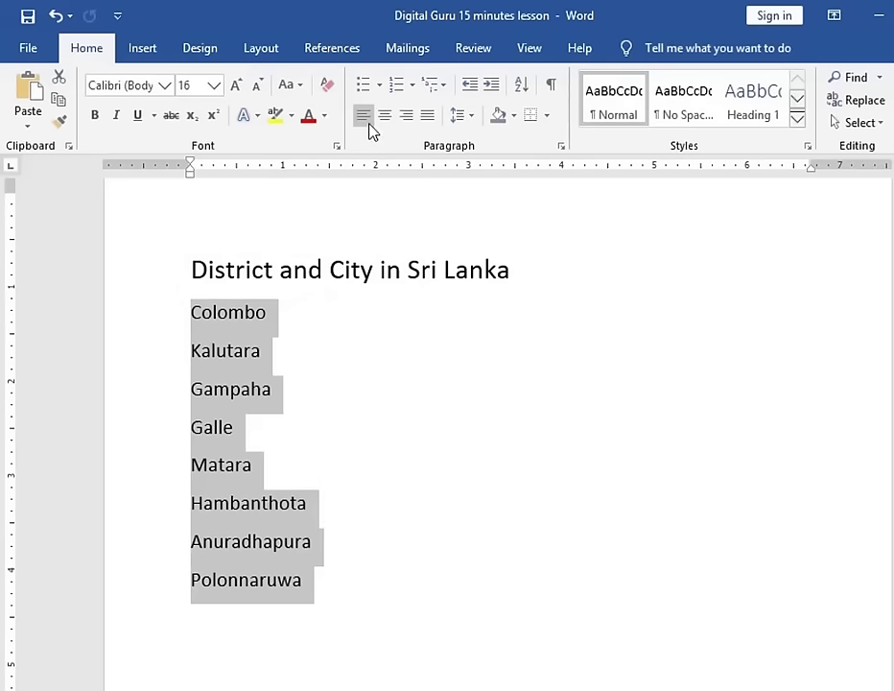
{"action": "left_click", "coordinate": [312, 582]}
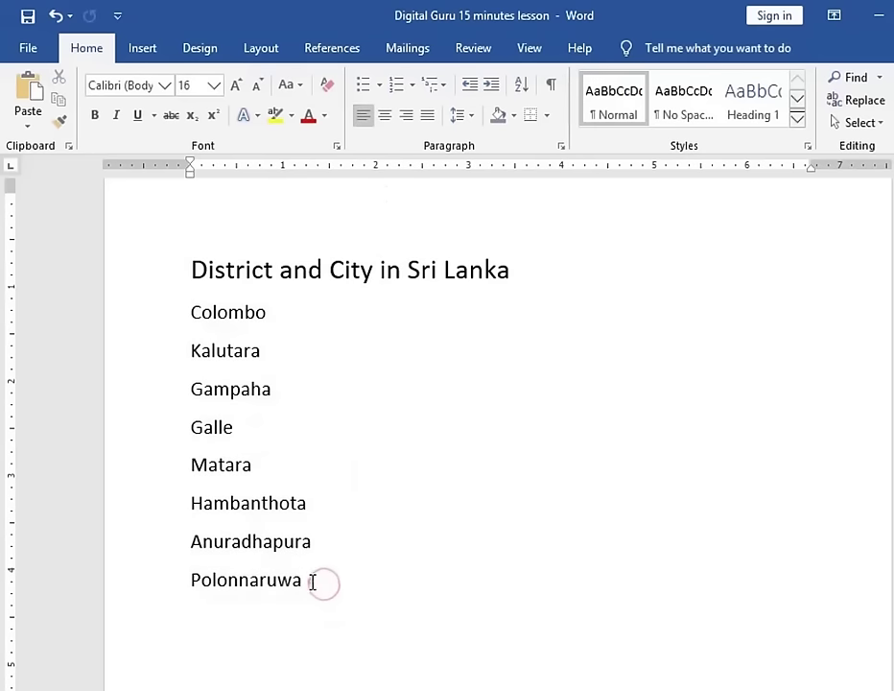
{"action": "left_click_drag", "start_coordinate": [312, 582], "coordinate": [153, 331]}
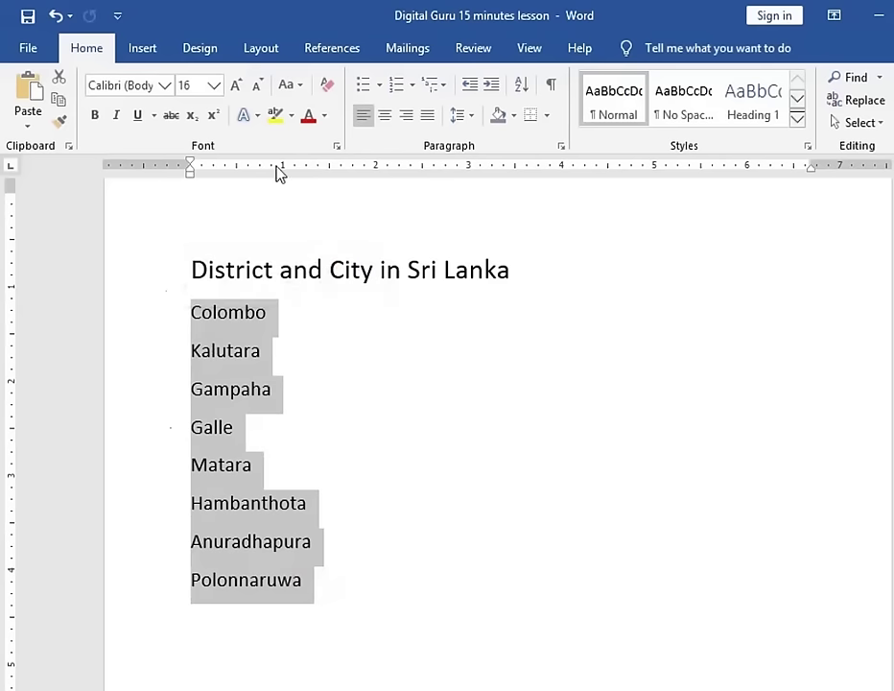
{"action": "left_click", "coordinate": [383, 89]}
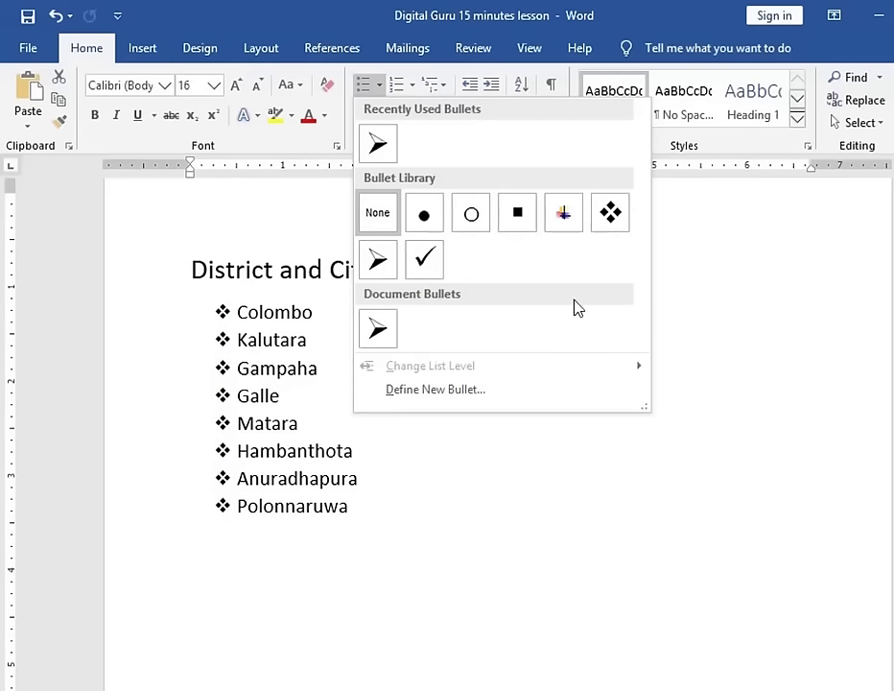
{"action": "left_click", "coordinate": [612, 216]}
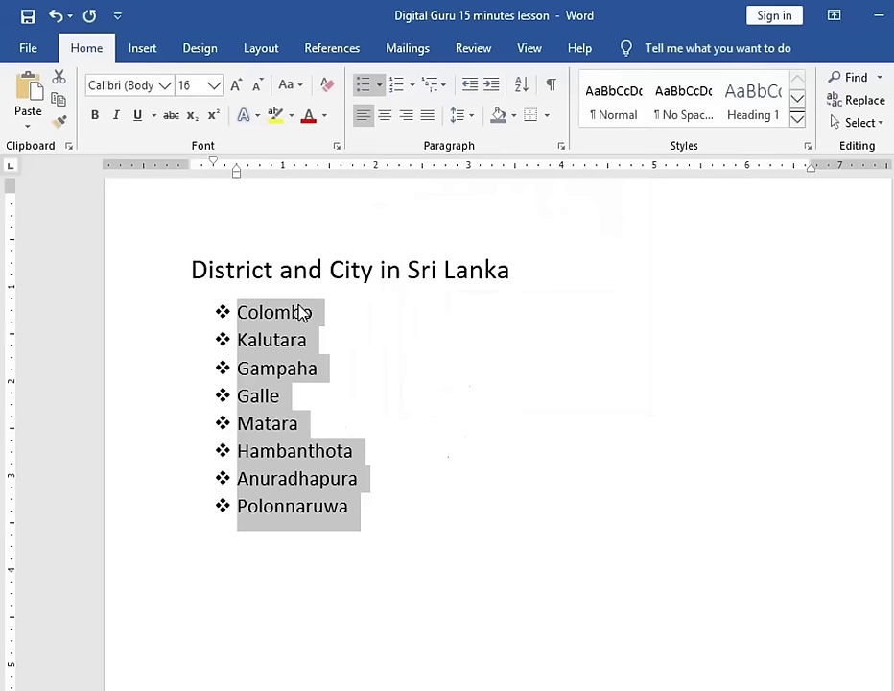
- Switch the district bullets to check marks, then remove the bullets entirely
{"action": "left_click", "coordinate": [379, 85]}
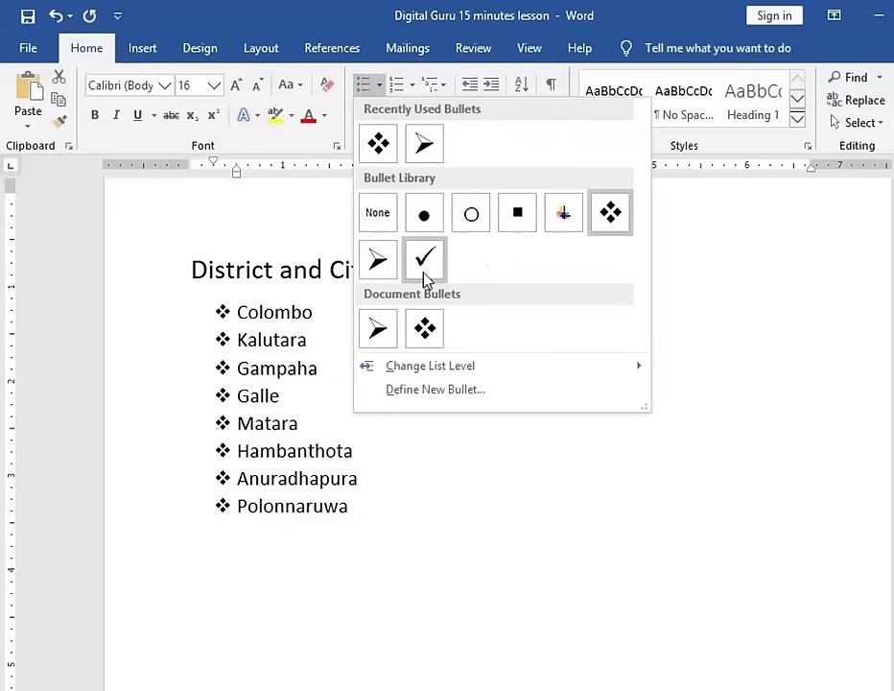
{"action": "left_click", "coordinate": [425, 267]}
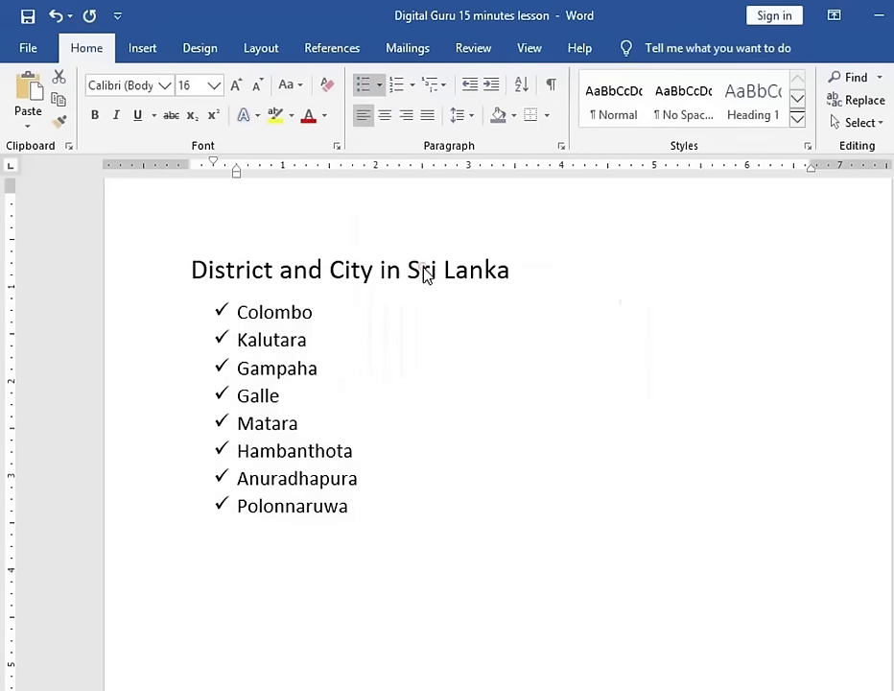
{"action": "left_click", "coordinate": [379, 85]}
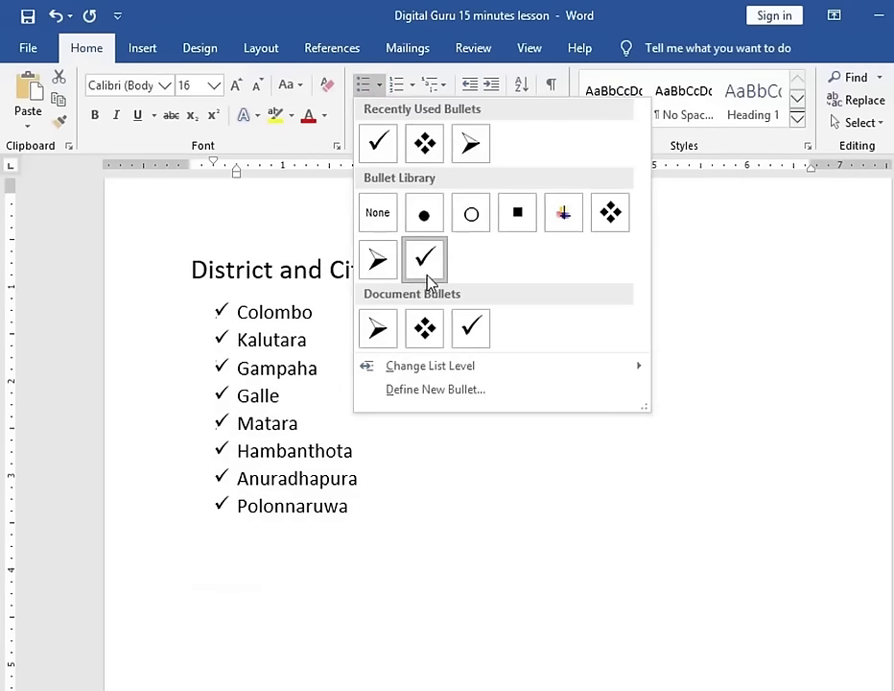
{"action": "left_click", "coordinate": [384, 223]}
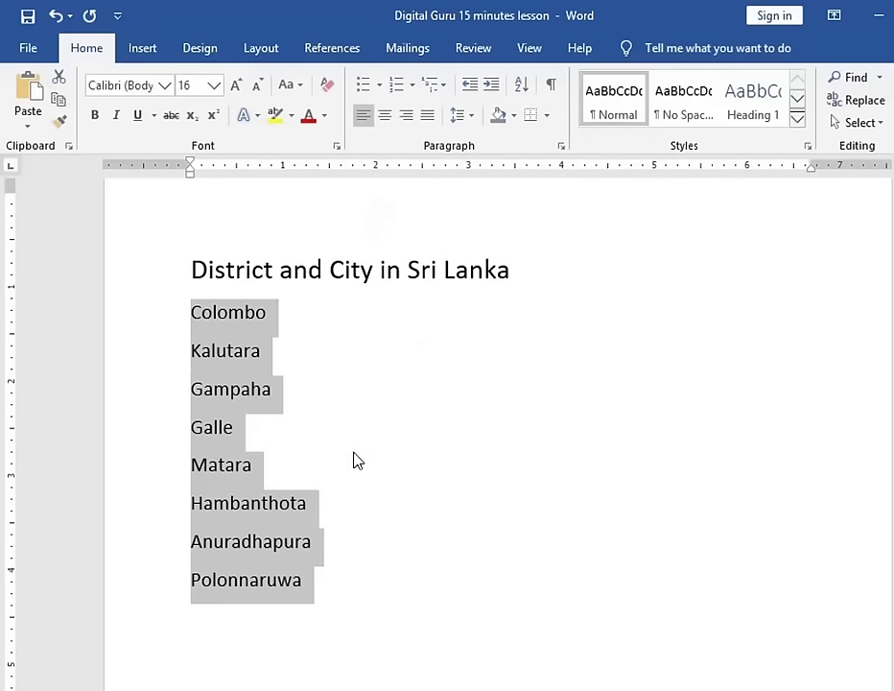
{"action": "left_click", "coordinate": [413, 86]}
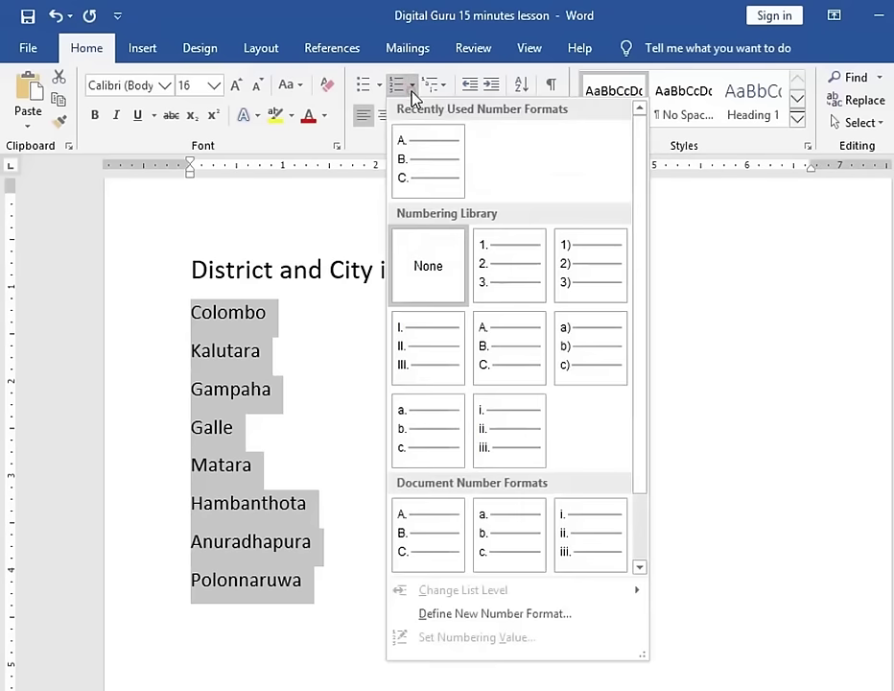
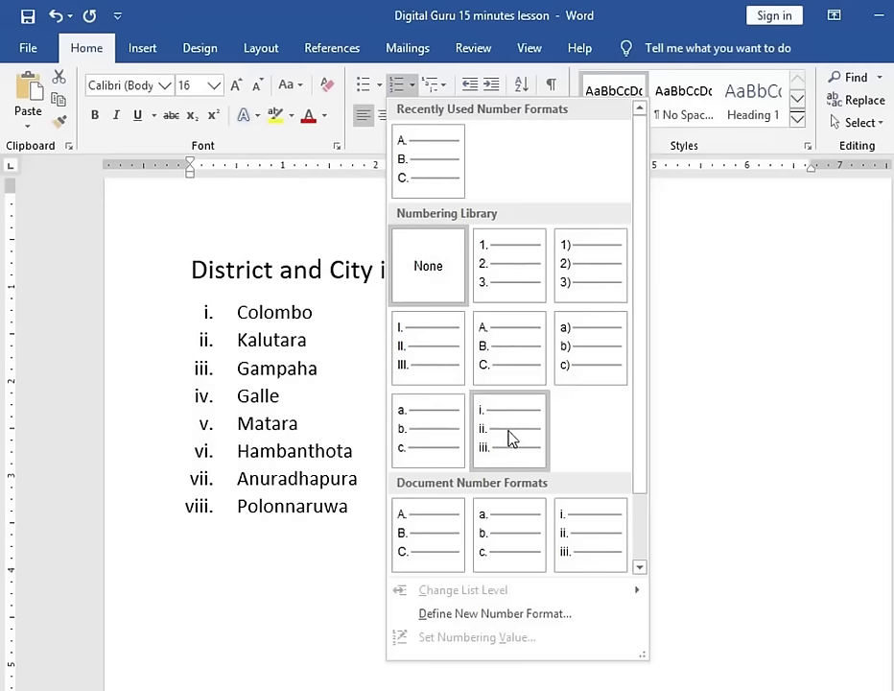
- Switch the eight-district list from a., b., c. lettering to 1., 2., 3. numbering
{"action": "left_click", "coordinate": [434, 464]}
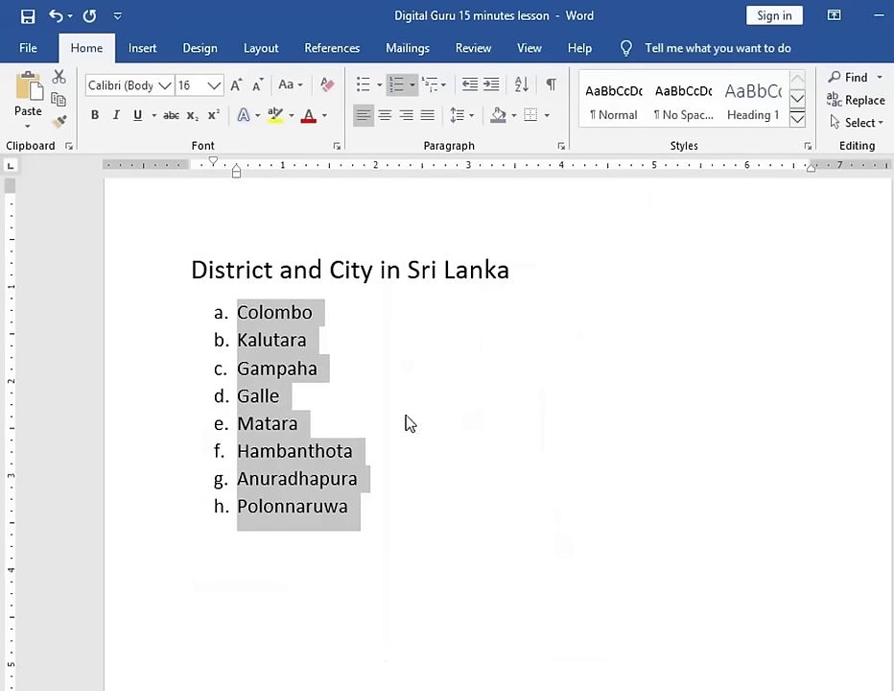
{"action": "left_click", "coordinate": [412, 88]}
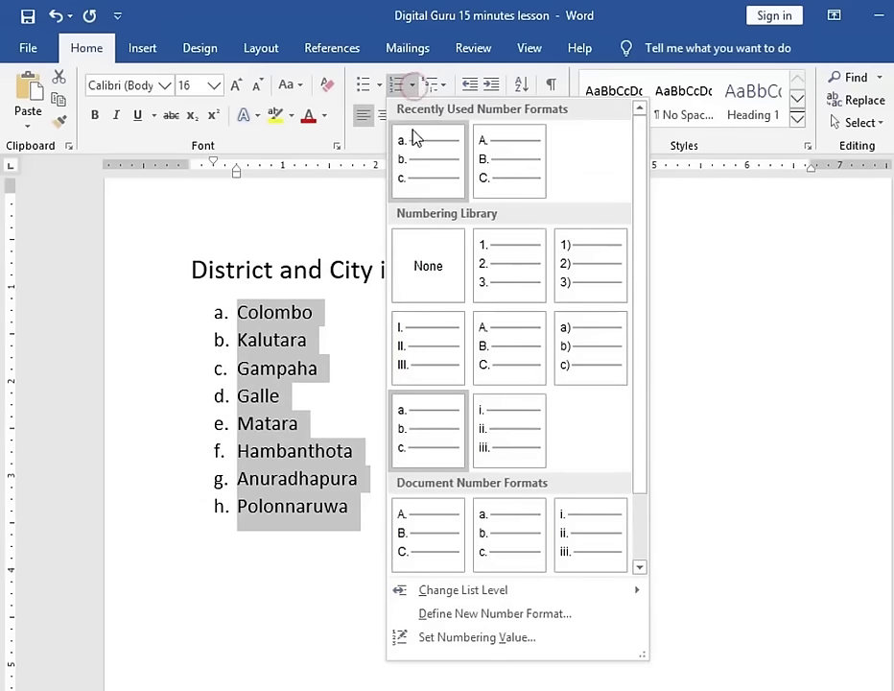
{"action": "left_click", "coordinate": [507, 275]}
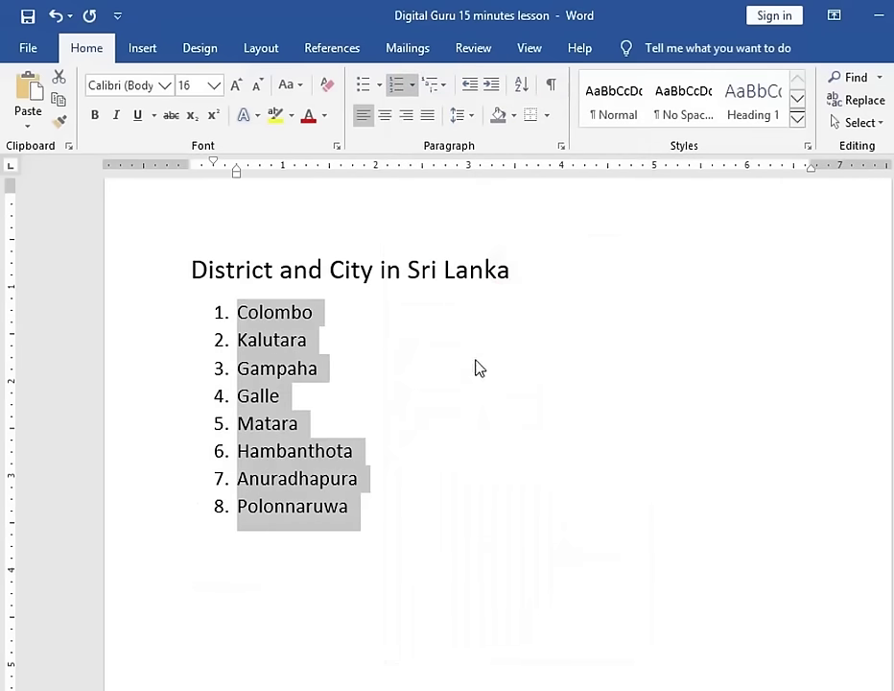
{"action": "scroll", "coordinate": [451, 345], "scroll_direction": "down", "scroll_amount": 3}
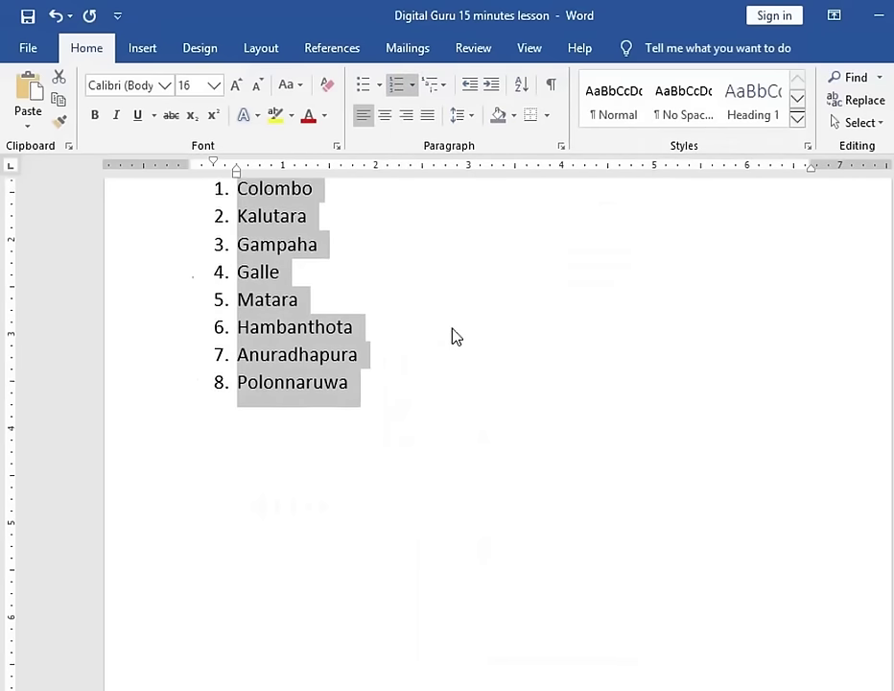
- On the next page, select Colombo through Weligama and bring up the Bullet Library styles
{"action": "left_click", "coordinate": [419, 331]}
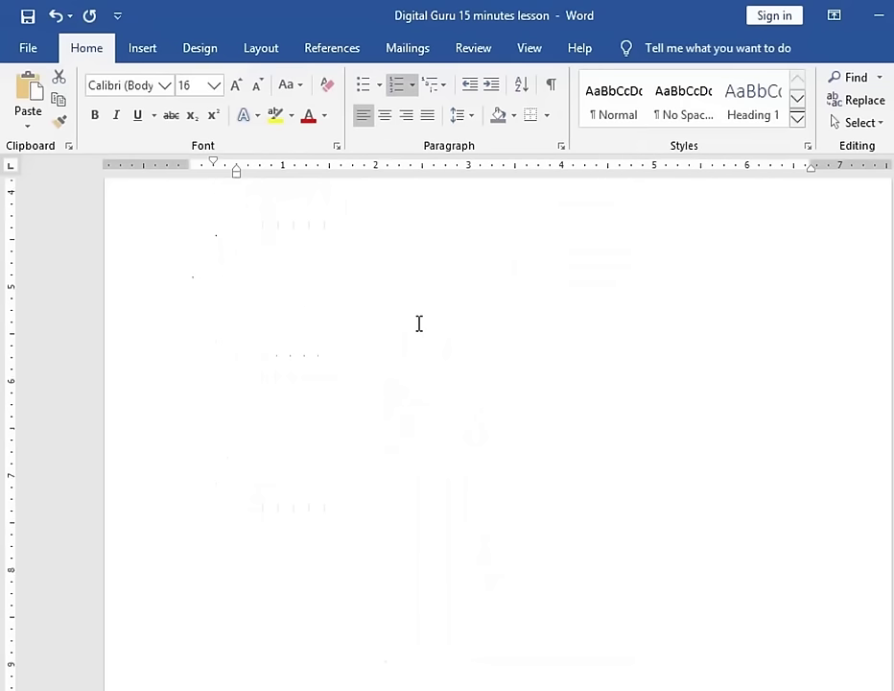
{"action": "scroll", "coordinate": [419, 321], "scroll_direction": "down", "scroll_amount": 10}
{"action": "scroll", "coordinate": [419, 321], "scroll_direction": "down", "scroll_amount": 3}
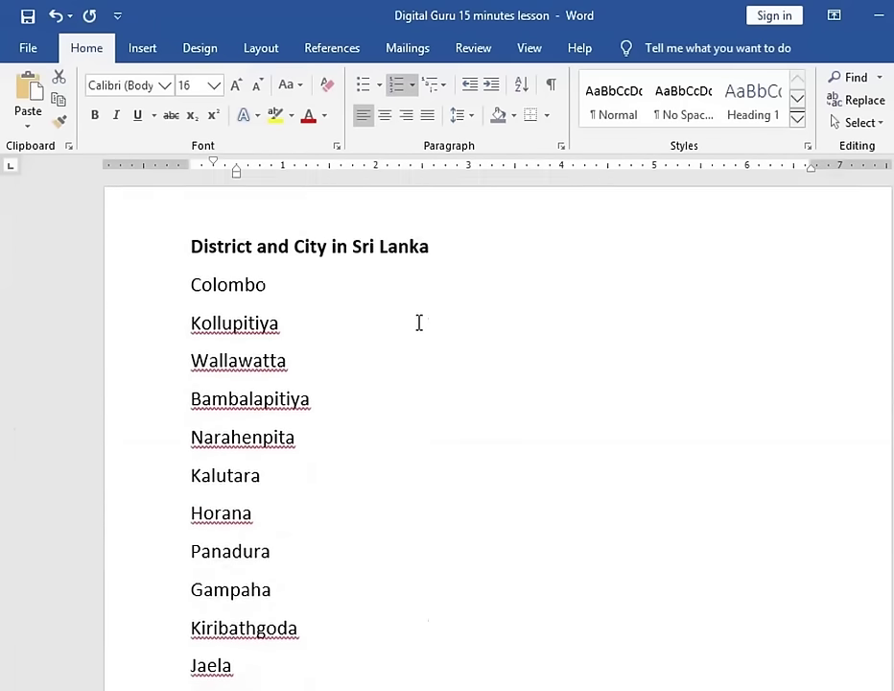
{"action": "left_click", "coordinate": [381, 370]}
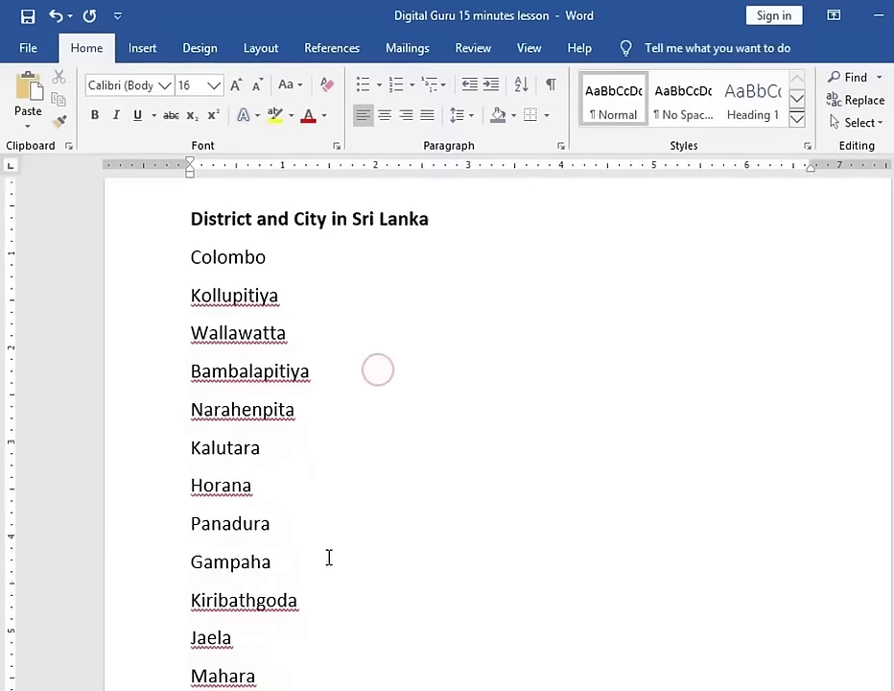
{"action": "scroll", "coordinate": [323, 468], "scroll_direction": "up", "scroll_amount": 2}
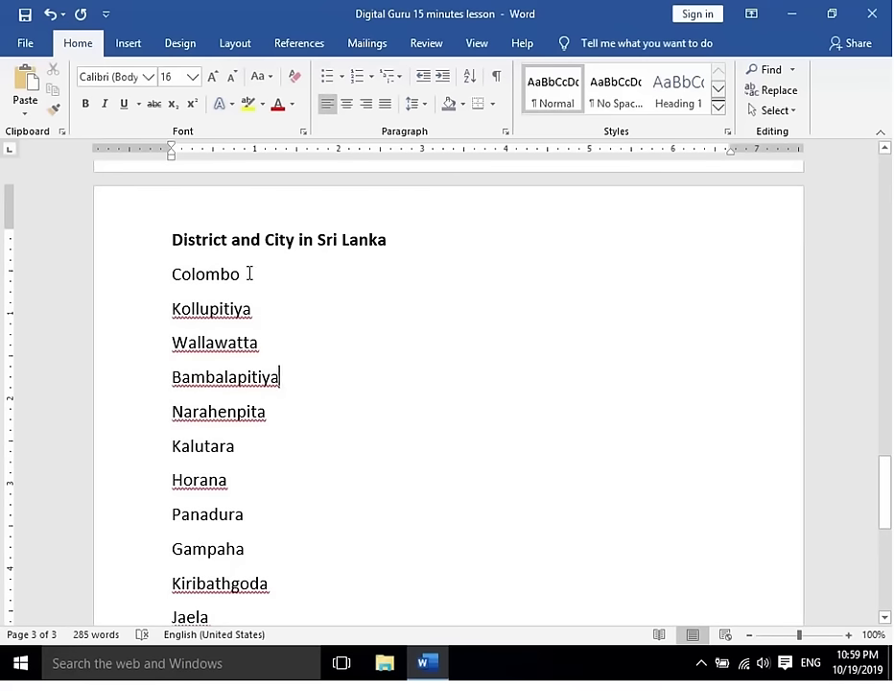
{"action": "left_click_drag", "start_coordinate": [247, 273], "coordinate": [172, 273]}
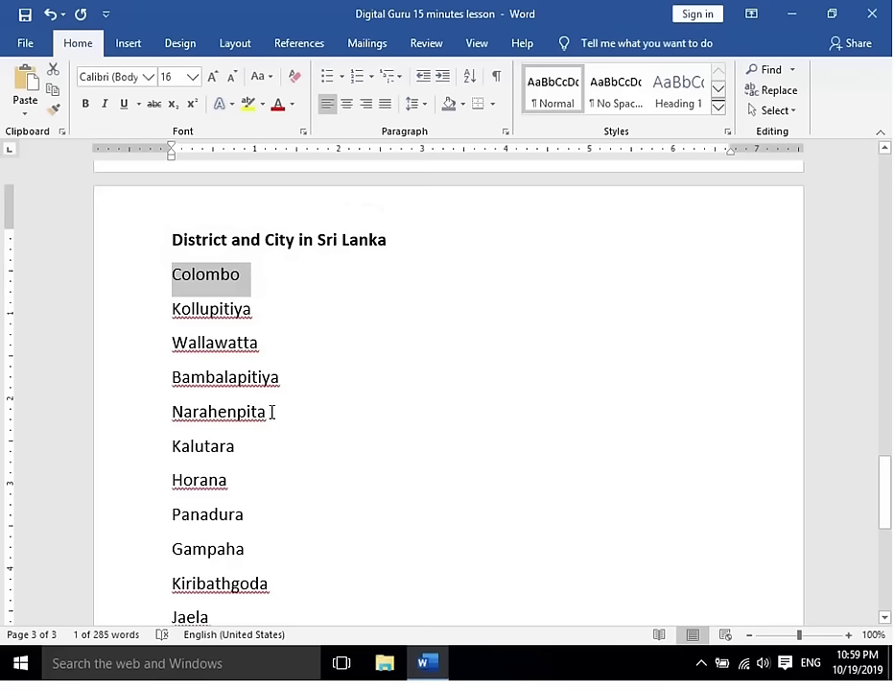
{"action": "left_click_drag", "start_coordinate": [273, 416], "coordinate": [174, 309]}
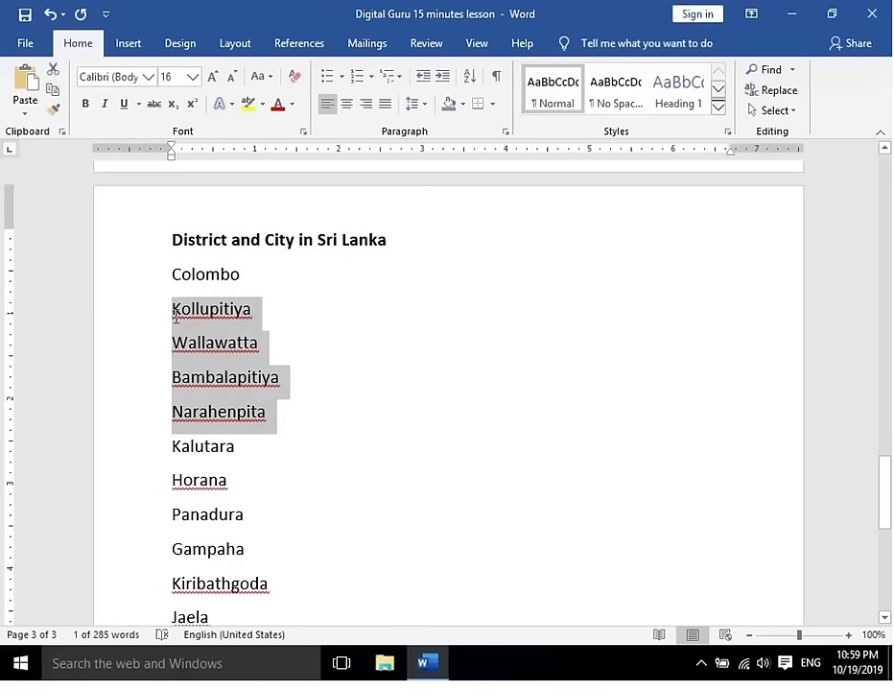
{"action": "left_click", "coordinate": [317, 432]}
{"action": "scroll", "coordinate": [319, 427], "scroll_direction": "down", "scroll_amount": 2}
{"action": "scroll", "coordinate": [319, 427], "scroll_direction": "down", "scroll_amount": 2}
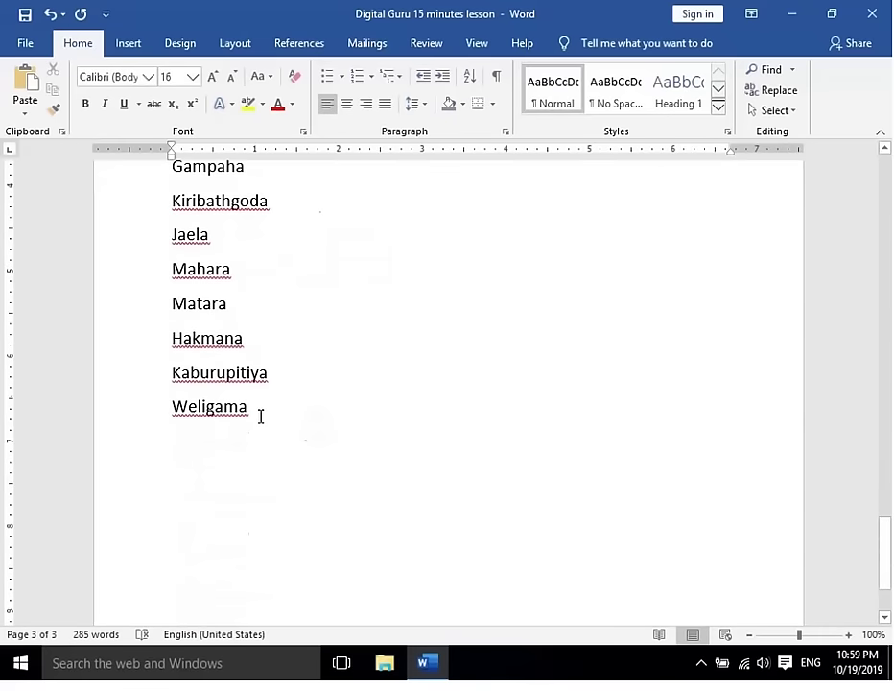
{"action": "left_click", "coordinate": [255, 414]}
{"action": "left_click_drag", "start_coordinate": [255, 414], "coordinate": [174, 317]}
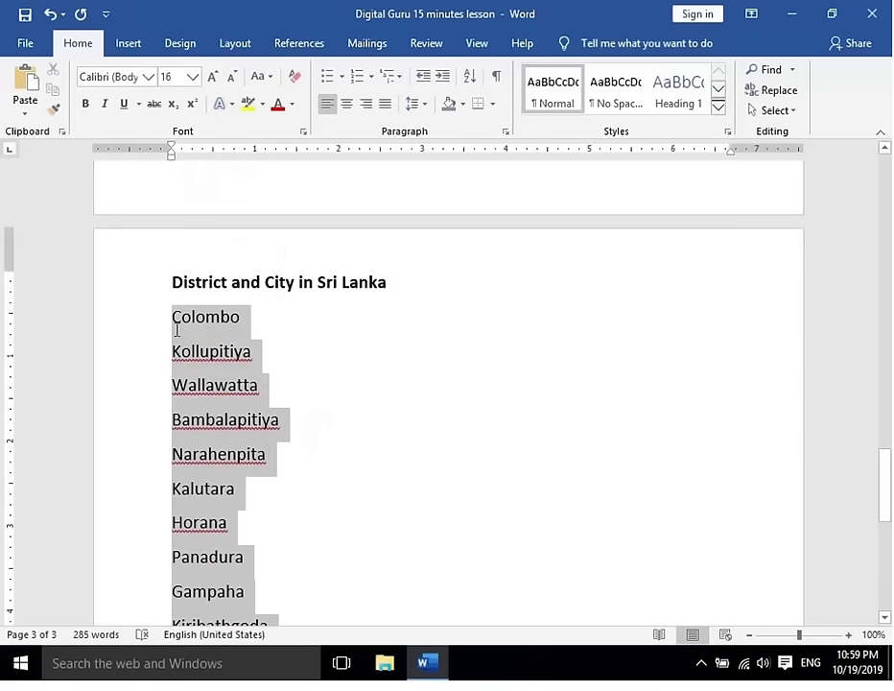
{"action": "left_click", "coordinate": [343, 77]}
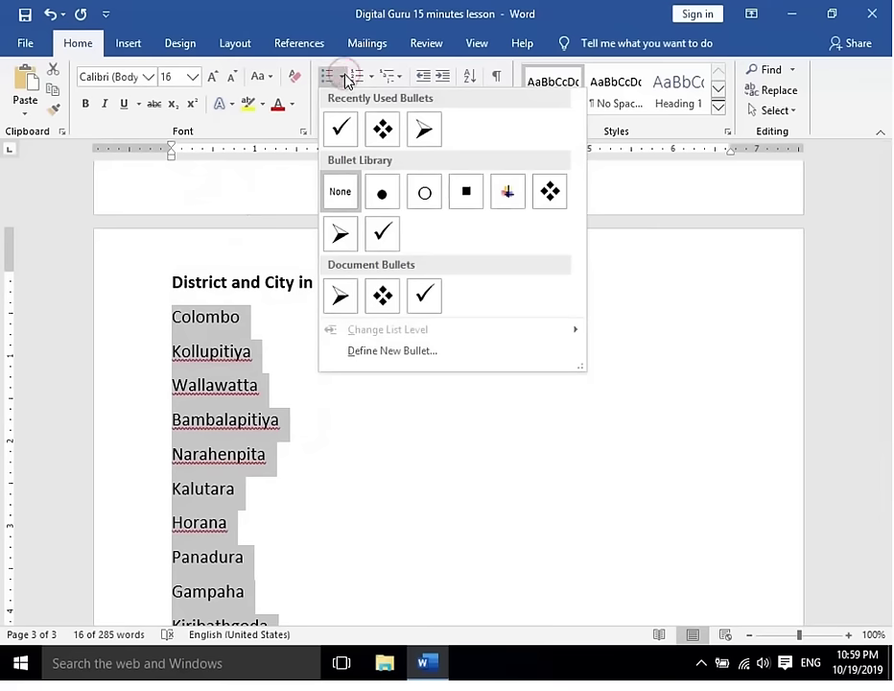
- Apply diamond bullets to the whole district and city list
{"action": "left_click", "coordinate": [382, 132]}
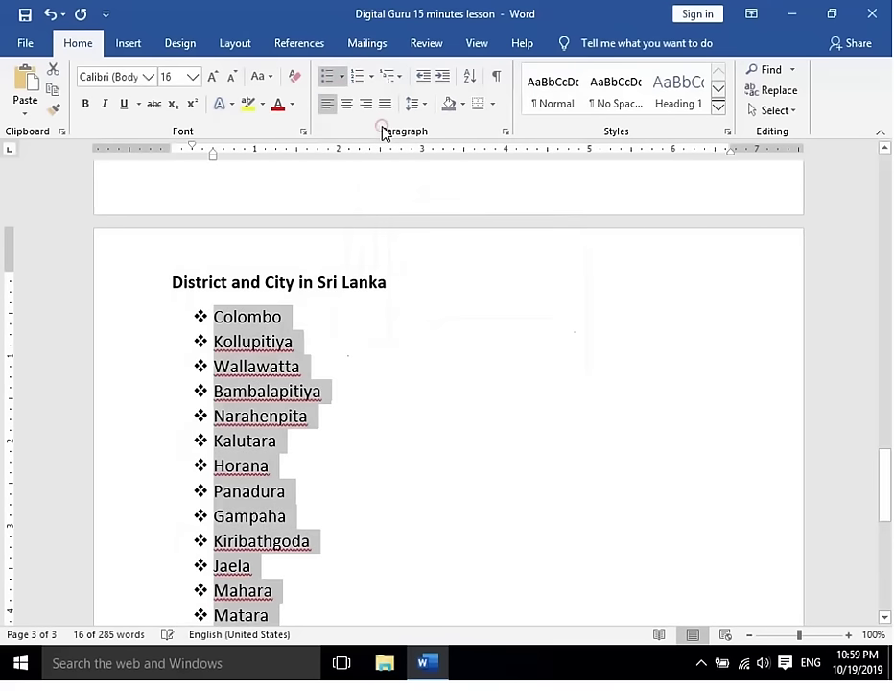
{"action": "left_click", "coordinate": [282, 323]}
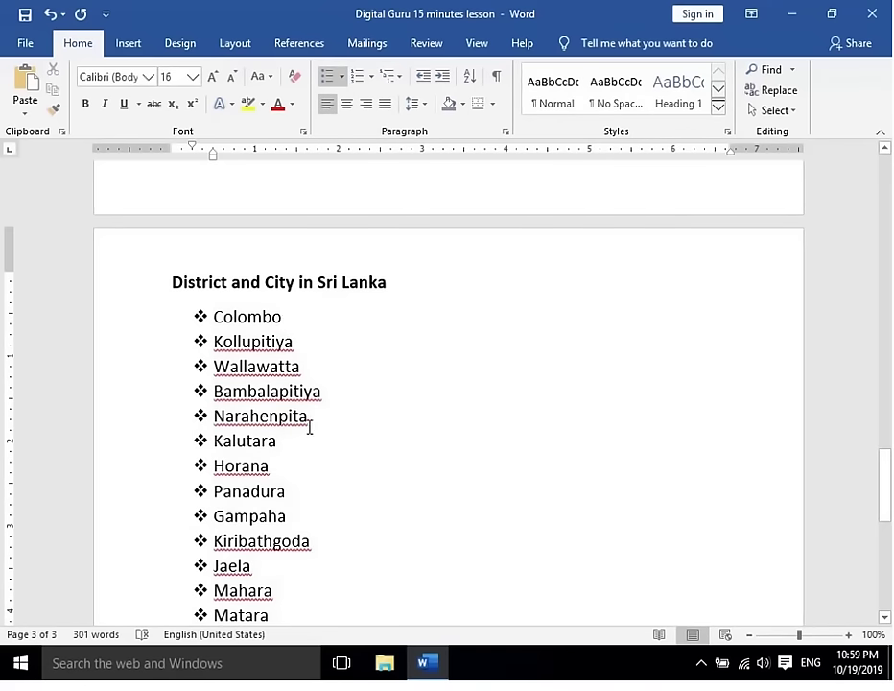
{"action": "left_click_drag", "start_coordinate": [308, 416], "coordinate": [219, 350]}
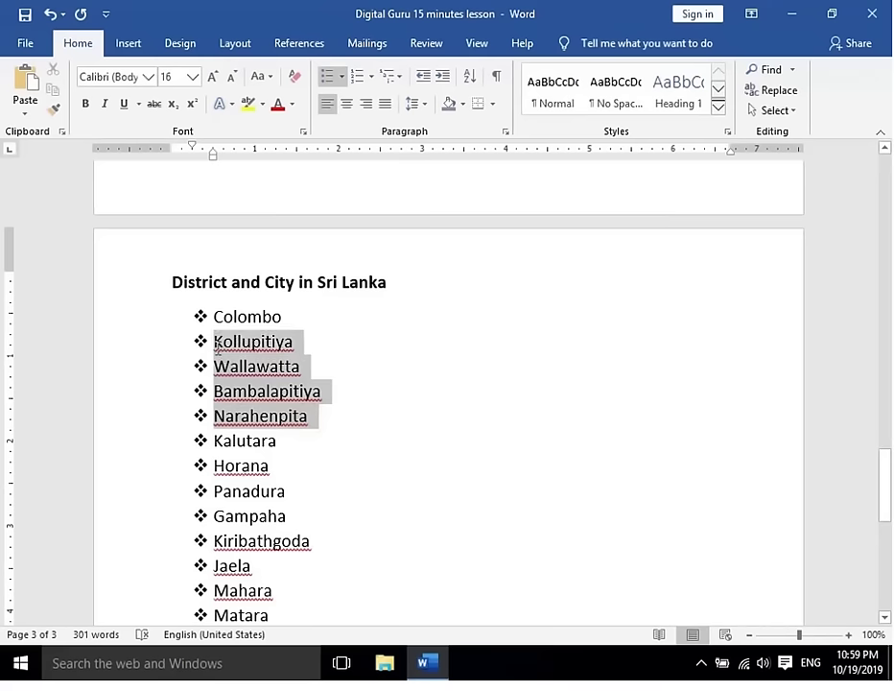
{"action": "left_click", "coordinate": [314, 434]}
{"action": "left_click", "coordinate": [313, 423]}
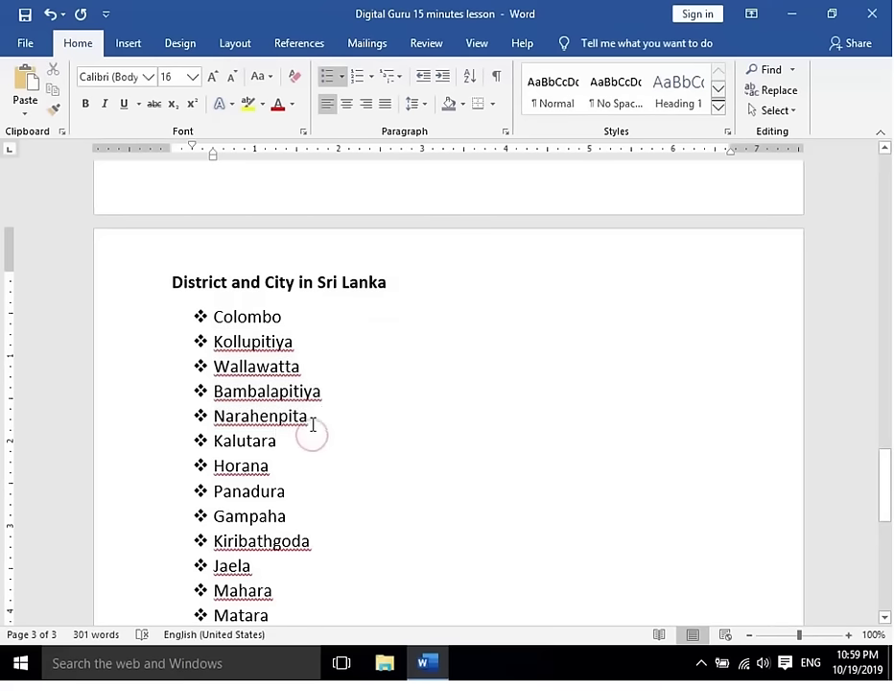
- Indent Kollupitiya through Narahenpita one level under Colombo as a circle-bulleted sub-list
{"action": "left_click_drag", "start_coordinate": [309, 417], "coordinate": [214, 342]}
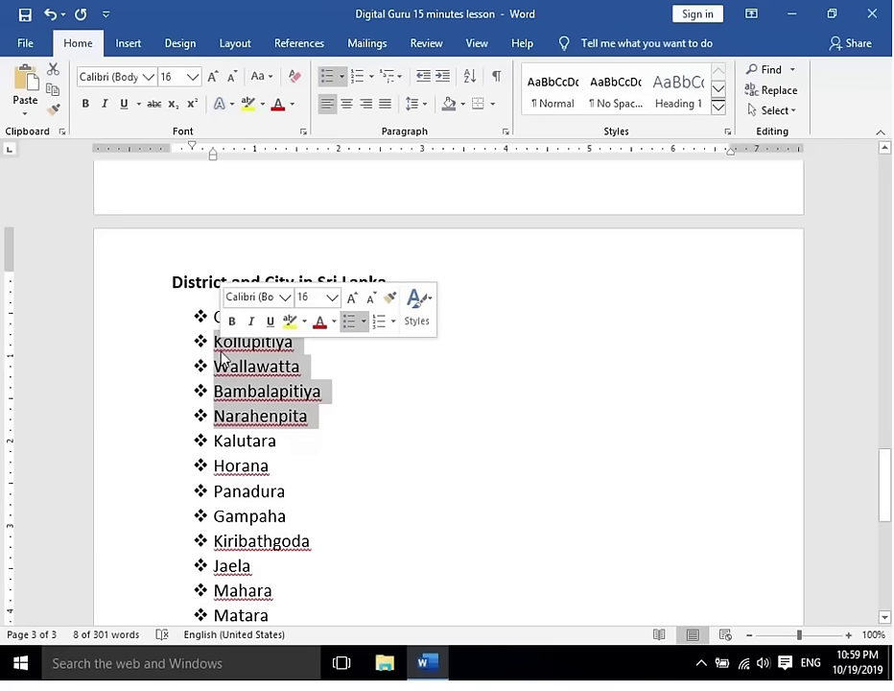
{"action": "key", "text": "Tab"}
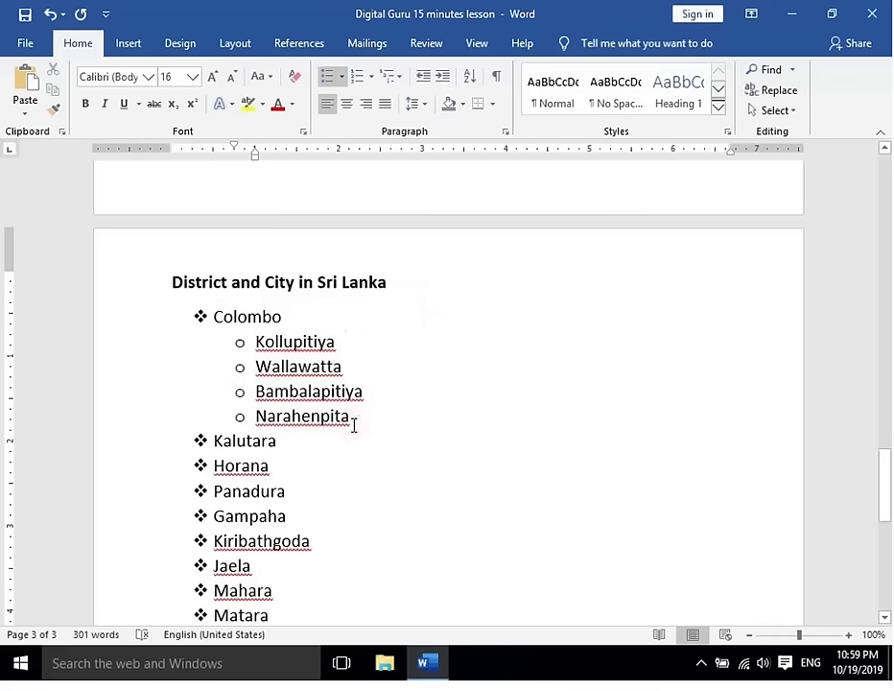
{"action": "key", "text": "ctrl+z"}
{"action": "left_click", "coordinate": [313, 417]}
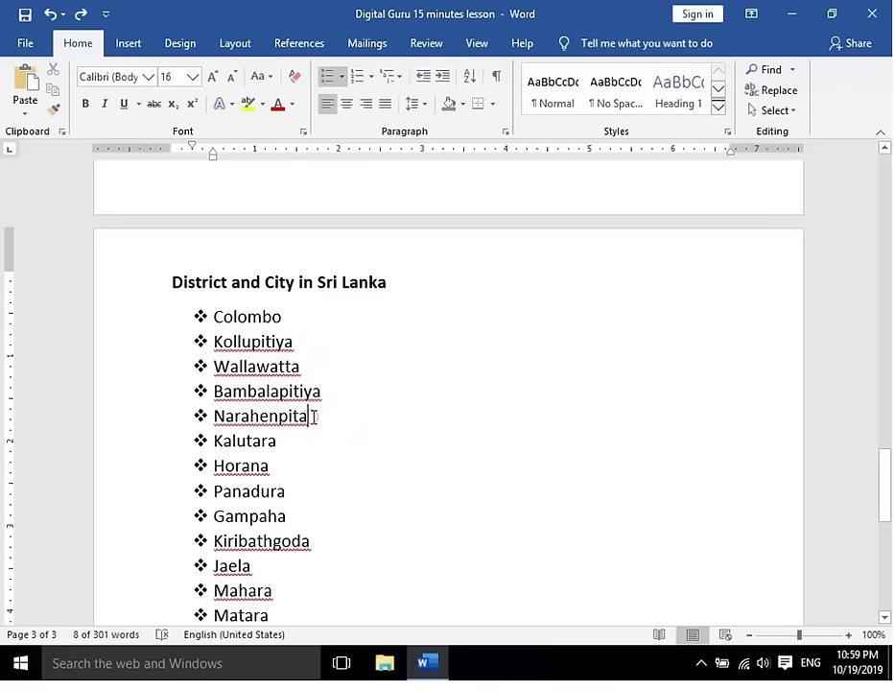
{"action": "left_click_drag", "start_coordinate": [313, 417], "coordinate": [211, 350]}
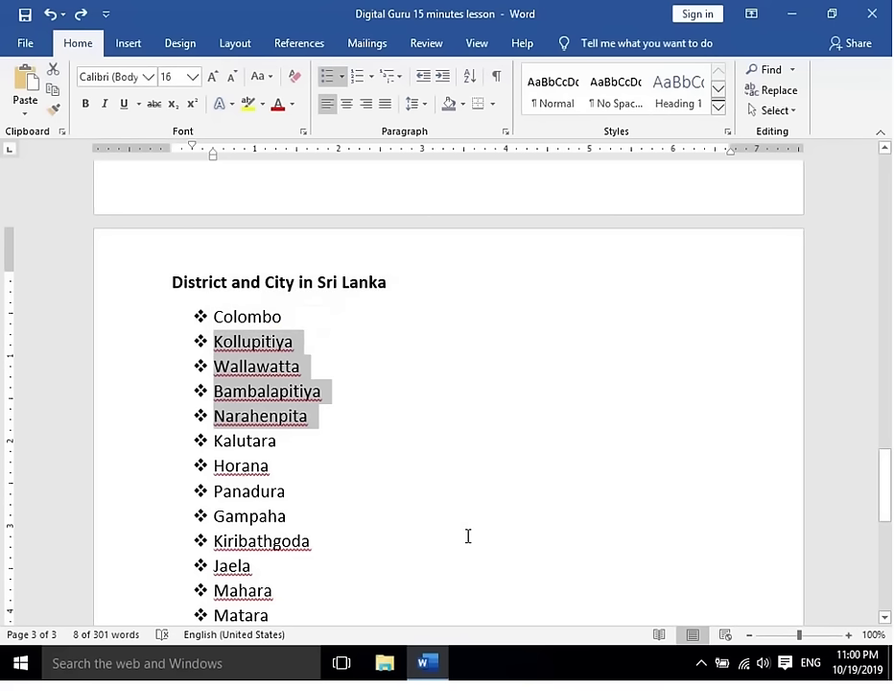
{"action": "left_click", "coordinate": [372, 467]}
{"action": "left_click_drag", "start_coordinate": [310, 418], "coordinate": [202, 350]}
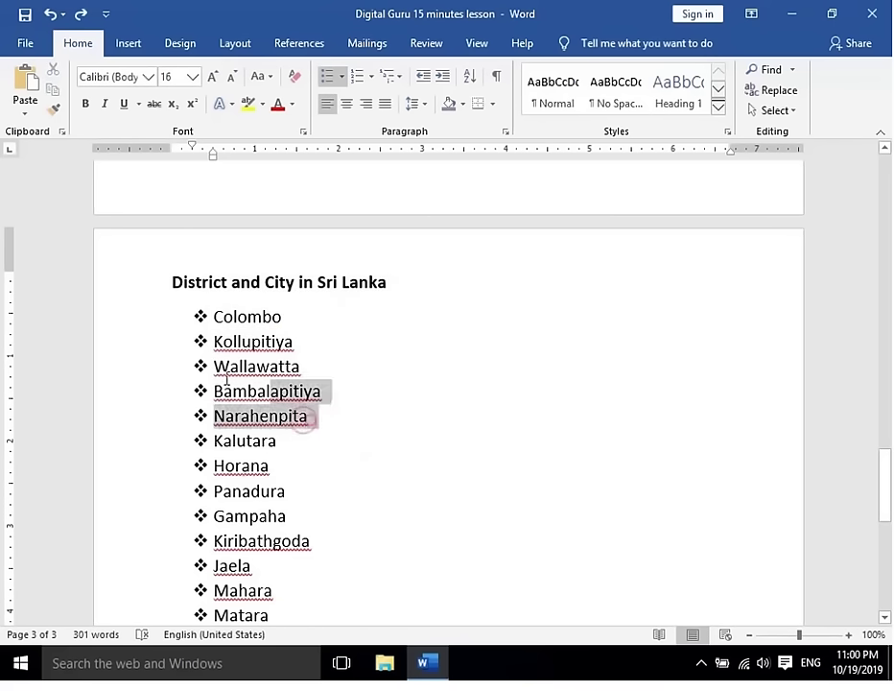
{"action": "key", "text": "Tab"}
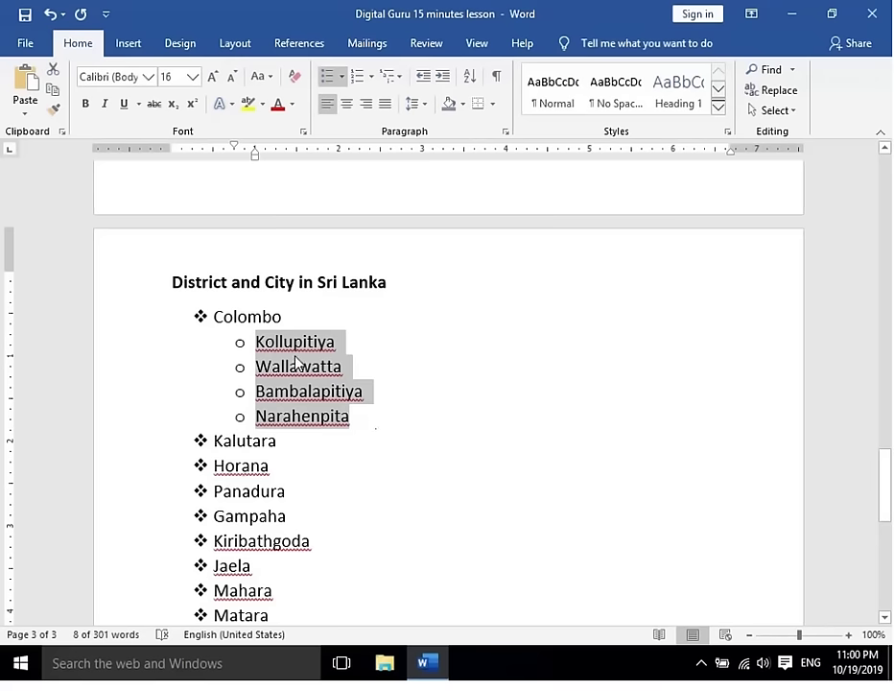
{"action": "key", "text": "Tab"}
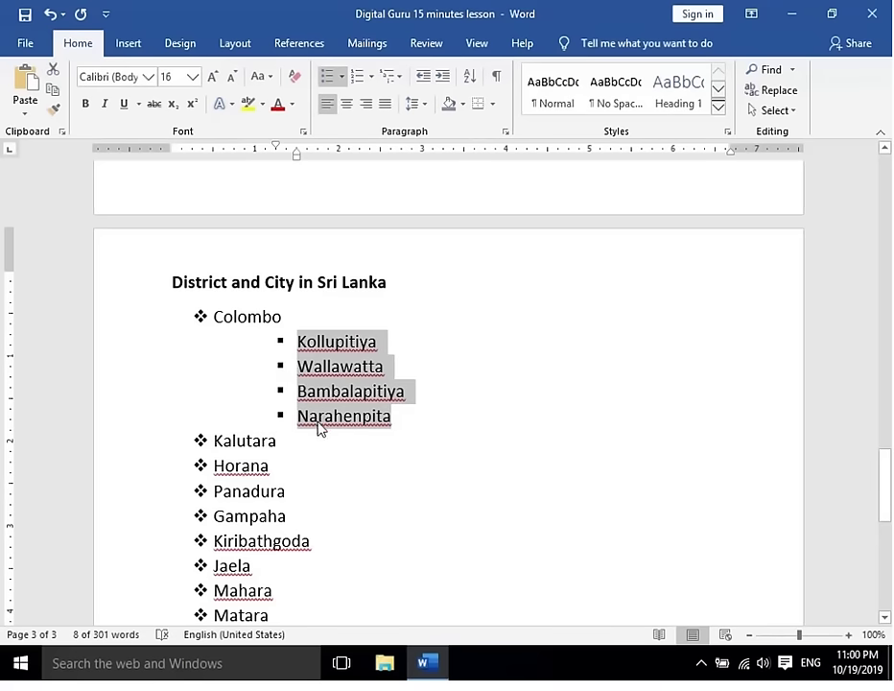
{"action": "key", "text": "Tab"}
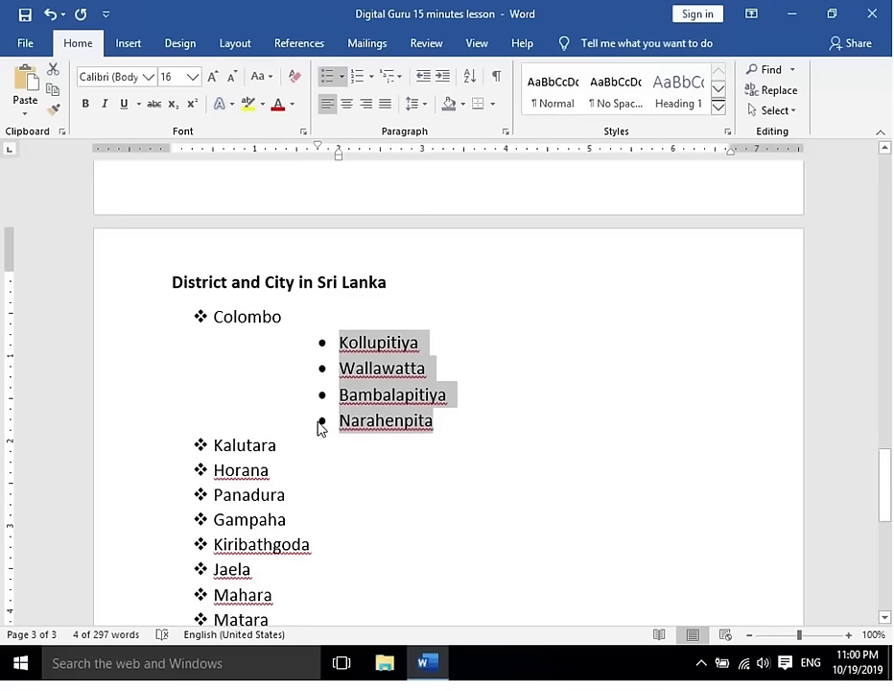
{"action": "key", "text": "shift+Tab"}
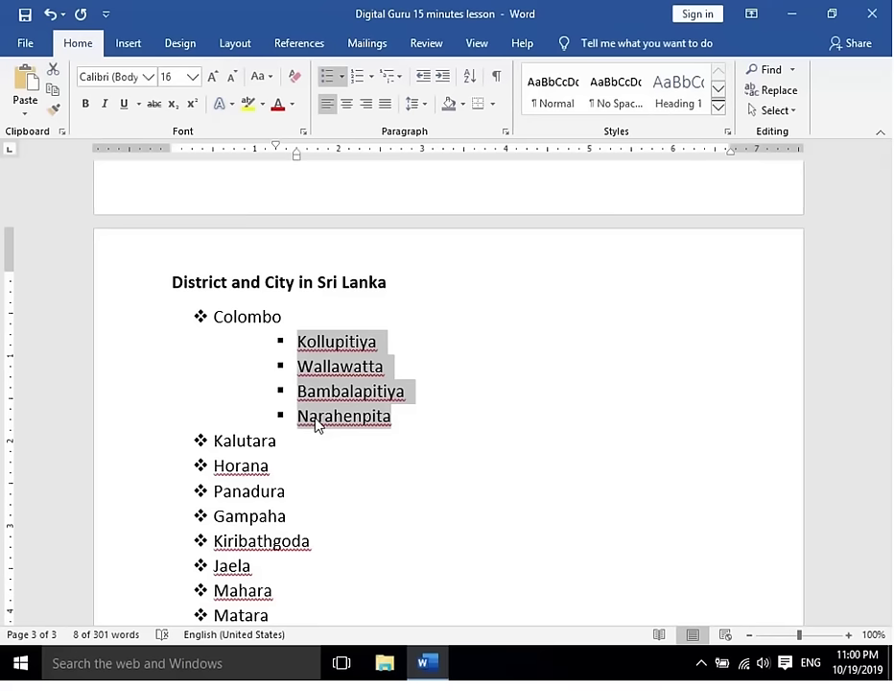
{"action": "key", "text": "shift+Tab"}
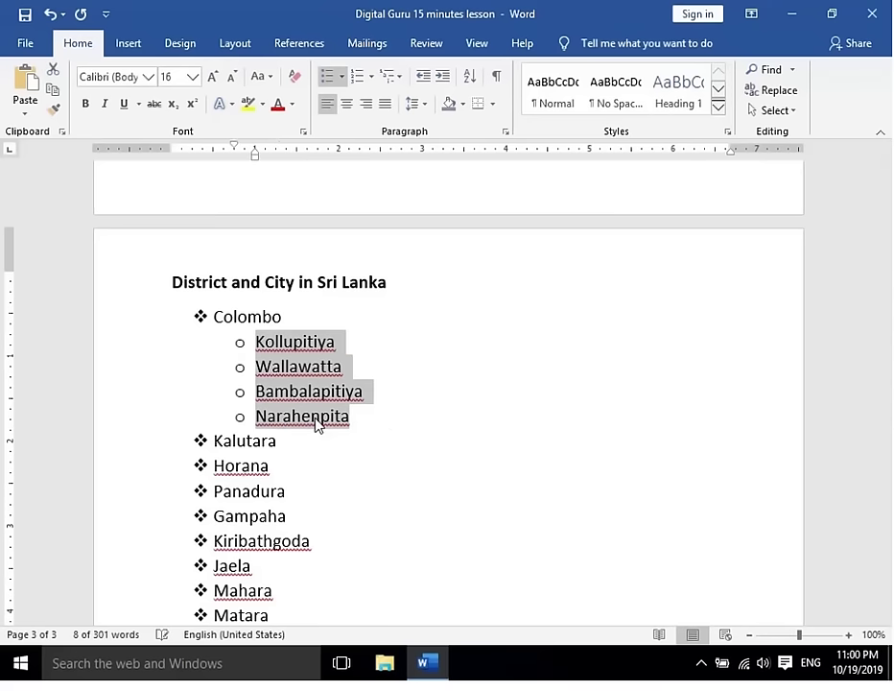
{"action": "scroll", "coordinate": [301, 456], "scroll_direction": "down", "scroll_amount": 1}
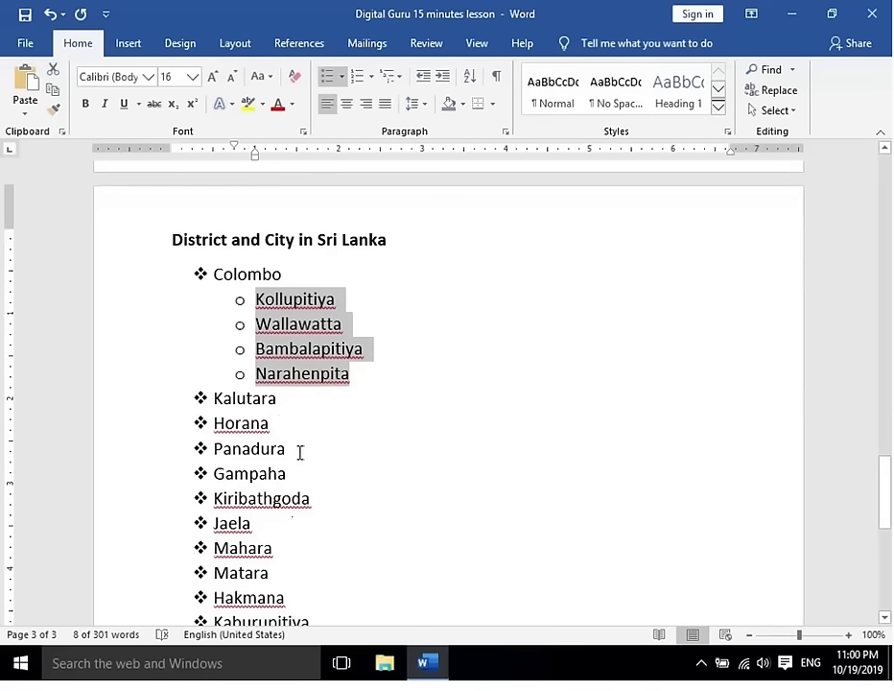
- Nest Horana and Panadura under Kalutara, Kiribathgoda–Mahara under Gampaha, and Hakmana–Weligama under Matara
{"action": "left_click_drag", "start_coordinate": [300, 454], "coordinate": [213, 423]}
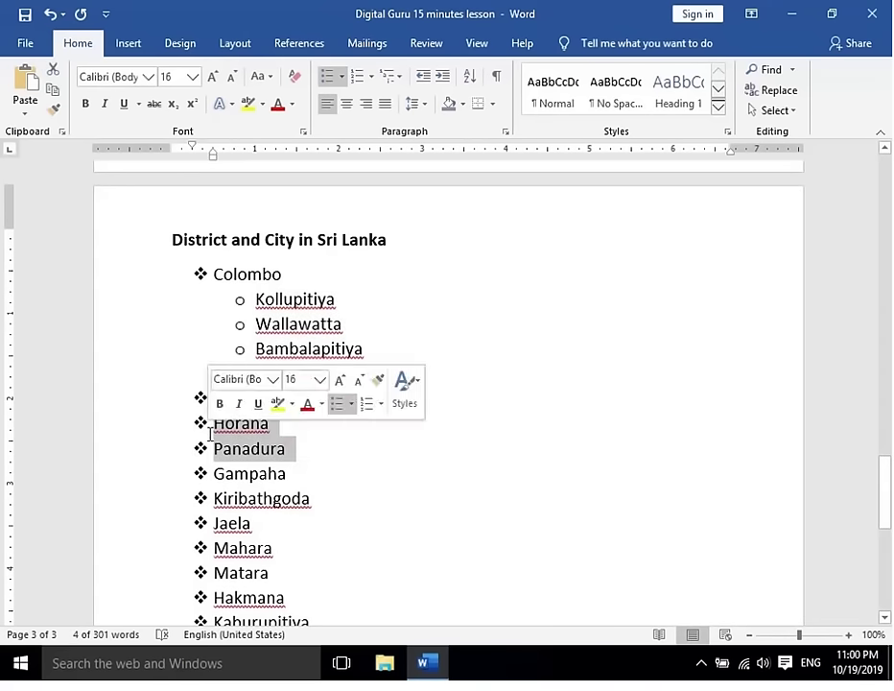
{"action": "key", "text": "Tab"}
{"action": "scroll", "coordinate": [320, 476], "scroll_direction": "down", "scroll_amount": 2}
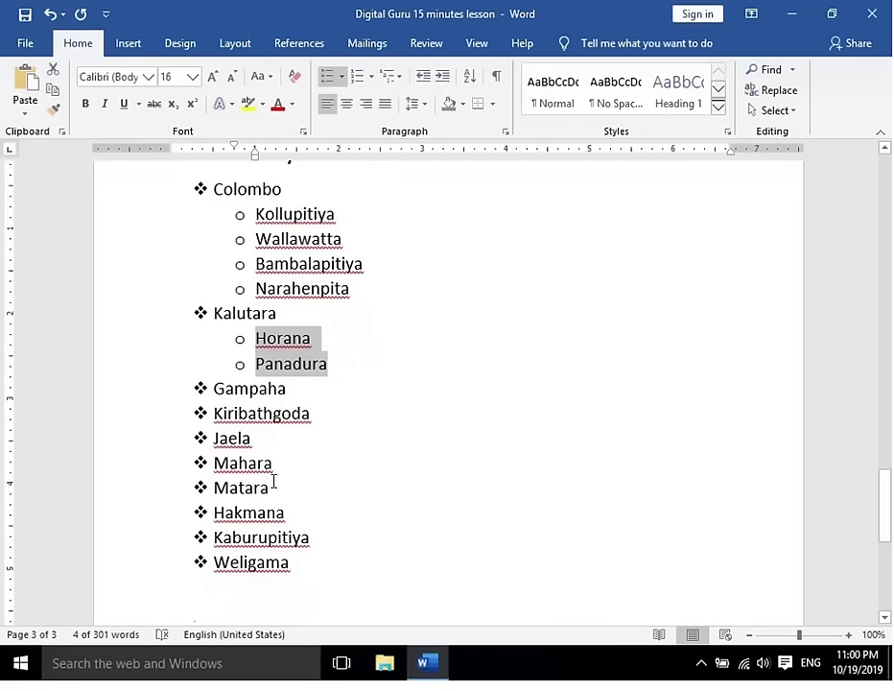
{"action": "left_click_drag", "start_coordinate": [213, 413], "coordinate": [277, 465]}
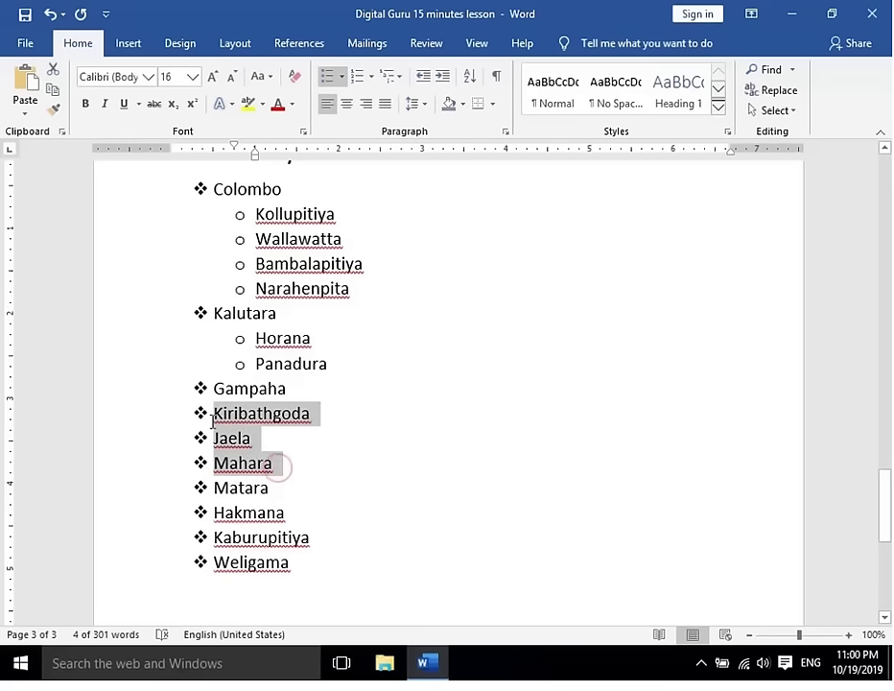
{"action": "key", "text": "Tab"}
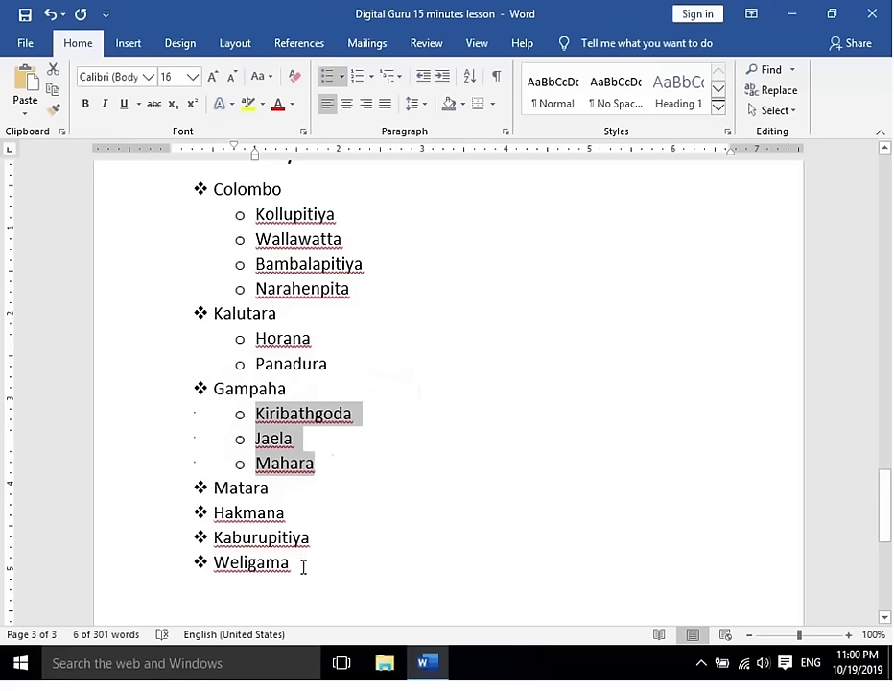
{"action": "left_click_drag", "start_coordinate": [303, 567], "coordinate": [213, 513]}
{"action": "key", "text": "Tab"}
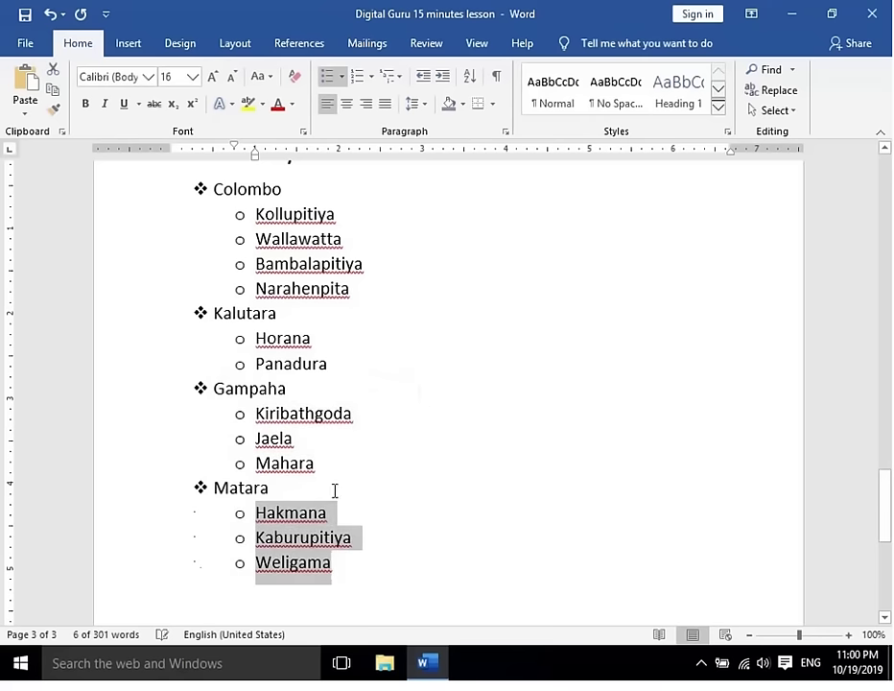
- Select the whole two-level district and city list
{"action": "left_click", "coordinate": [396, 482]}
{"action": "scroll", "coordinate": [582, 443], "scroll_direction": "up", "scroll_amount": 1}
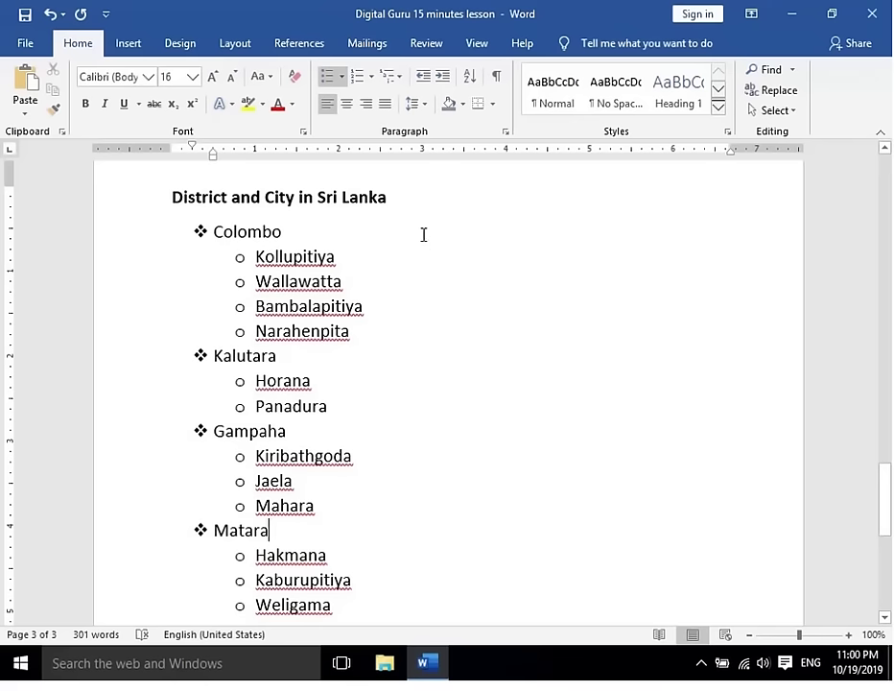
{"action": "scroll", "coordinate": [361, 358], "scroll_direction": "down", "scroll_amount": 2}
{"action": "scroll", "coordinate": [360, 353], "scroll_direction": "down", "scroll_amount": 3}
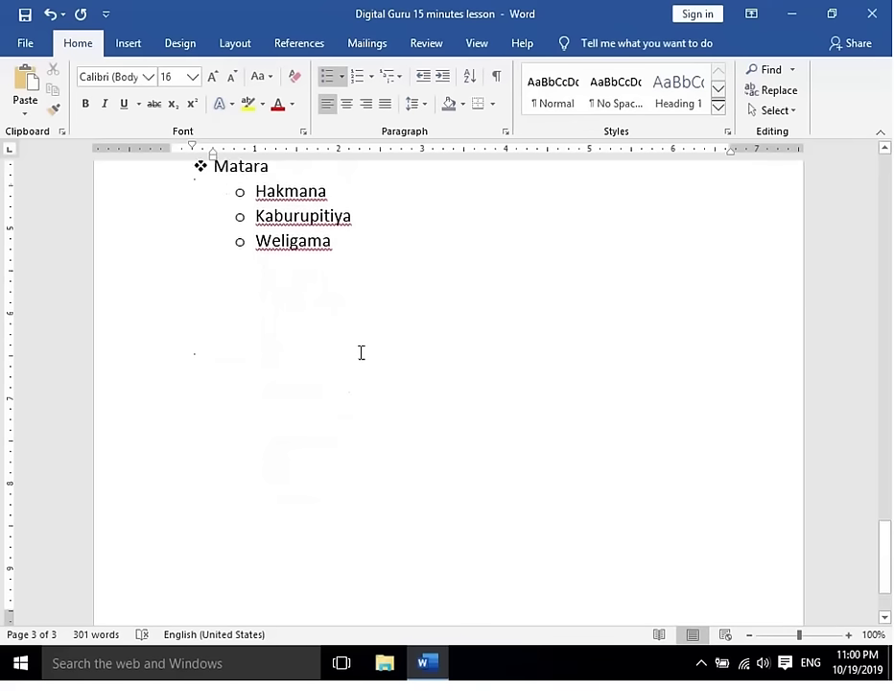
{"action": "scroll", "coordinate": [362, 352], "scroll_direction": "up", "scroll_amount": 2}
{"action": "scroll", "coordinate": [362, 352], "scroll_direction": "up", "scroll_amount": 2}
{"action": "mouse_move", "coordinate": [333, 575]}
{"action": "left_mouse_down"}
{"action": "mouse_move", "coordinate": [266, 477]}
{"action": "mouse_move", "coordinate": [247, 357]}
{"action": "left_mouse_up"}
{"action": "scroll", "coordinate": [279, 494], "scroll_direction": "up", "scroll_amount": 2}
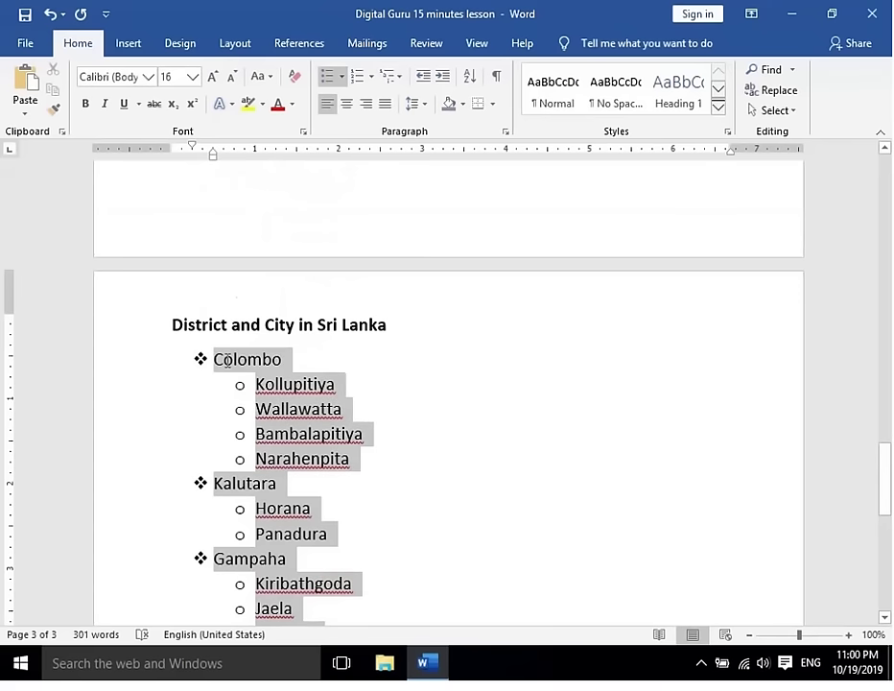
- Replace the bullets with 1., 2., 3. numbering, giving cities a., b., c. letters
{"action": "left_click", "coordinate": [343, 79]}
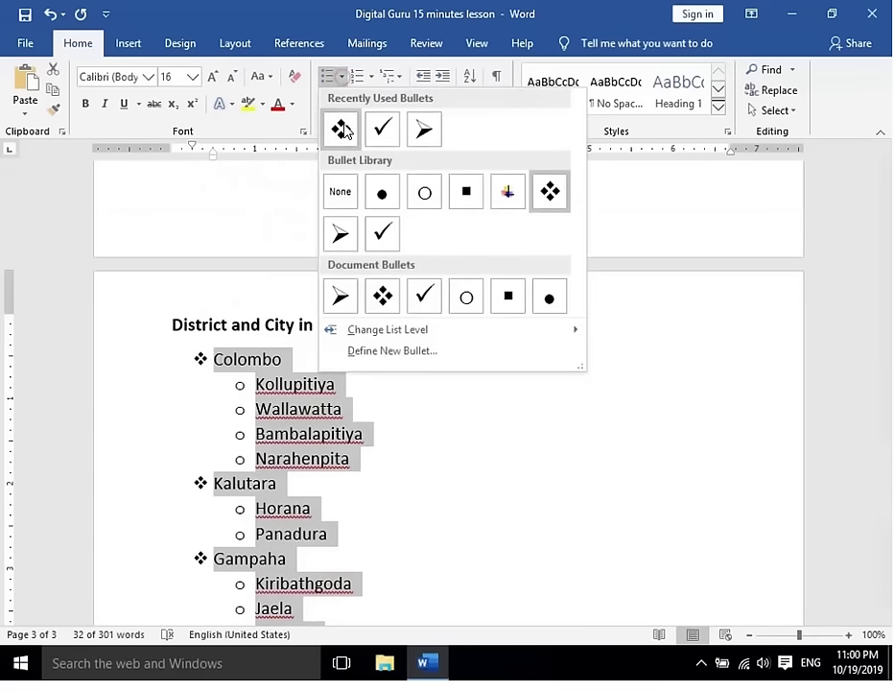
{"action": "left_click", "coordinate": [346, 196]}
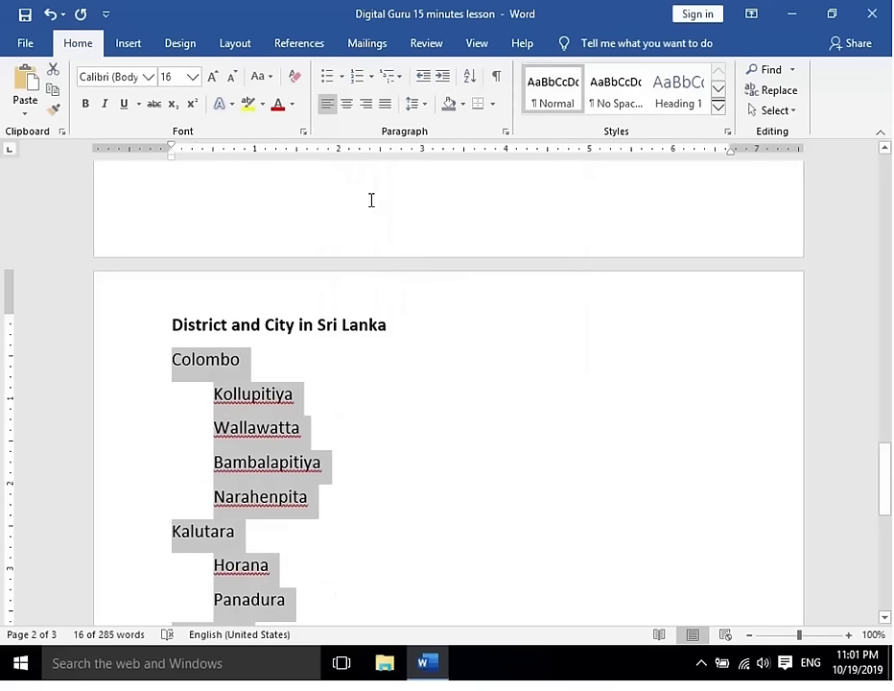
{"action": "left_click", "coordinate": [372, 79]}
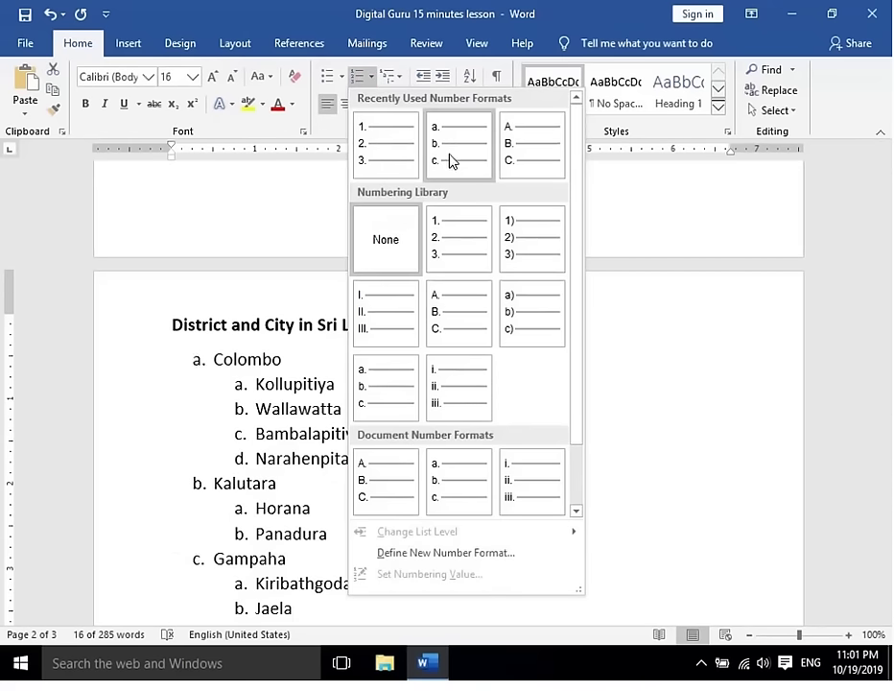
{"action": "left_click", "coordinate": [453, 240]}
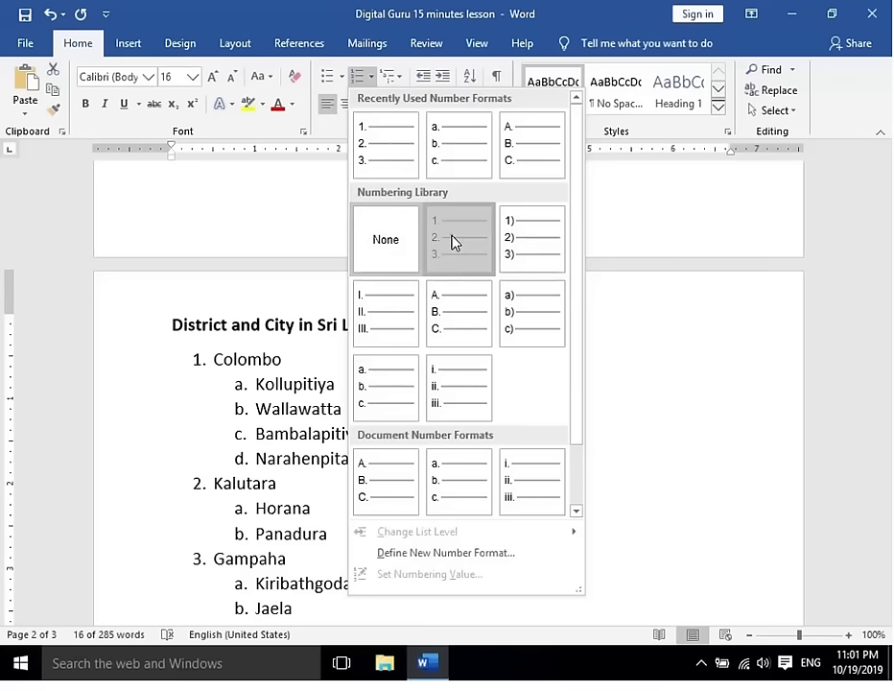
{"action": "left_click", "coordinate": [373, 433]}
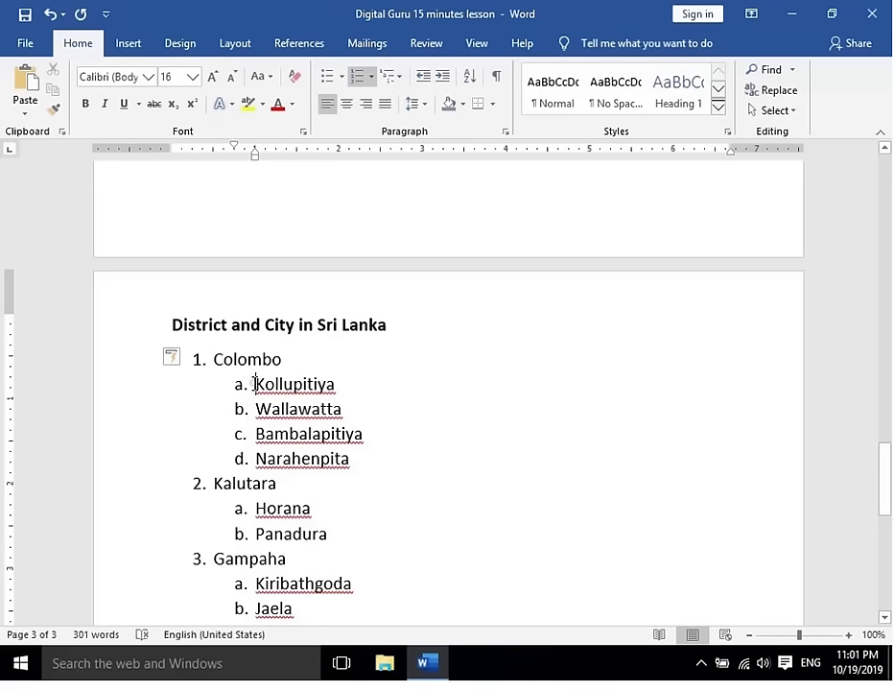
- Demote Colombo's and Kalutara's cities, Kollupitiya through Panadura, to the i., ii., iii. level
{"action": "left_click", "coordinate": [254, 384]}
{"action": "key", "text": "Tab"}
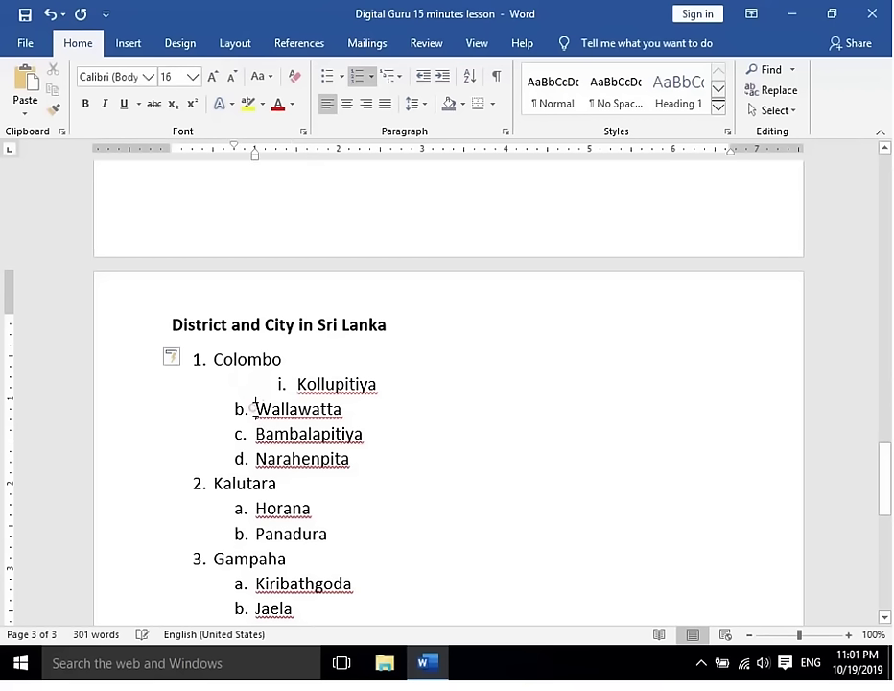
{"action": "left_click", "coordinate": [256, 408]}
{"action": "key", "text": "Tab"}
{"action": "left_click", "coordinate": [256, 434]}
{"action": "key", "text": "Tab"}
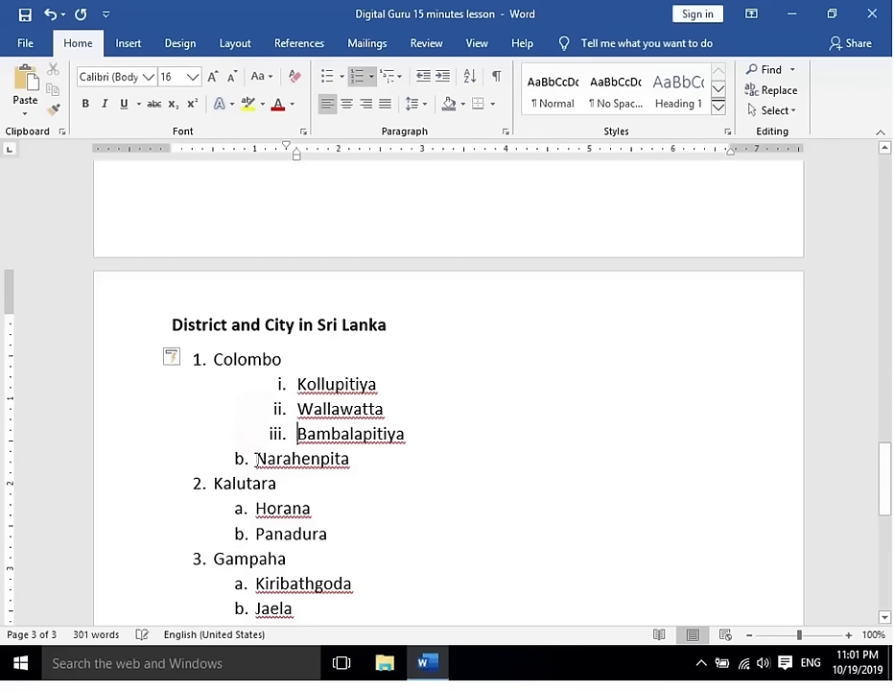
{"action": "left_click", "coordinate": [255, 458]}
{"action": "key", "text": "Tab"}
{"action": "left_click", "coordinate": [235, 507]}
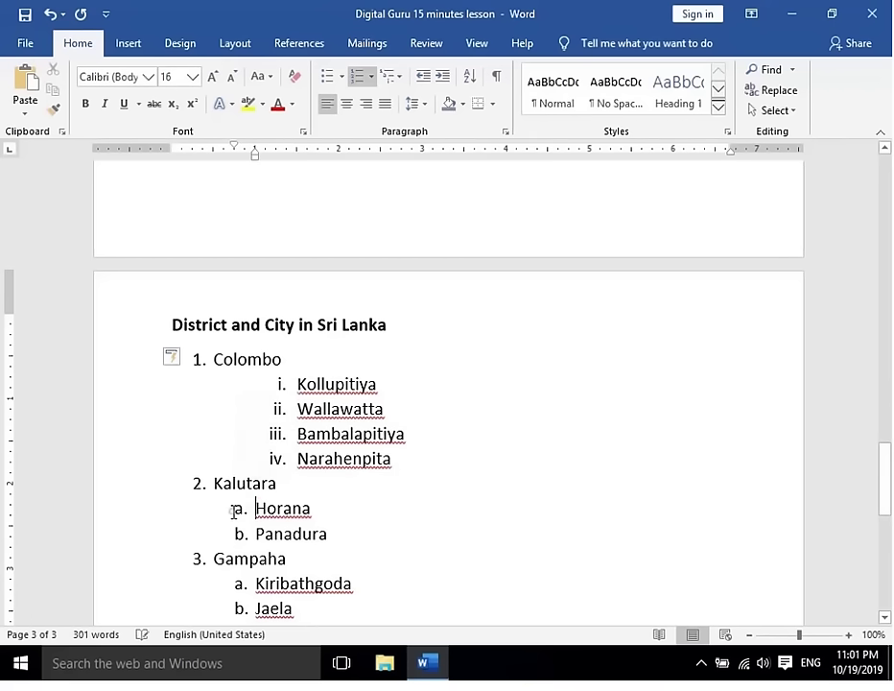
{"action": "key", "text": "Tab"}
{"action": "left_click", "coordinate": [234, 529]}
{"action": "key", "text": "Tab"}
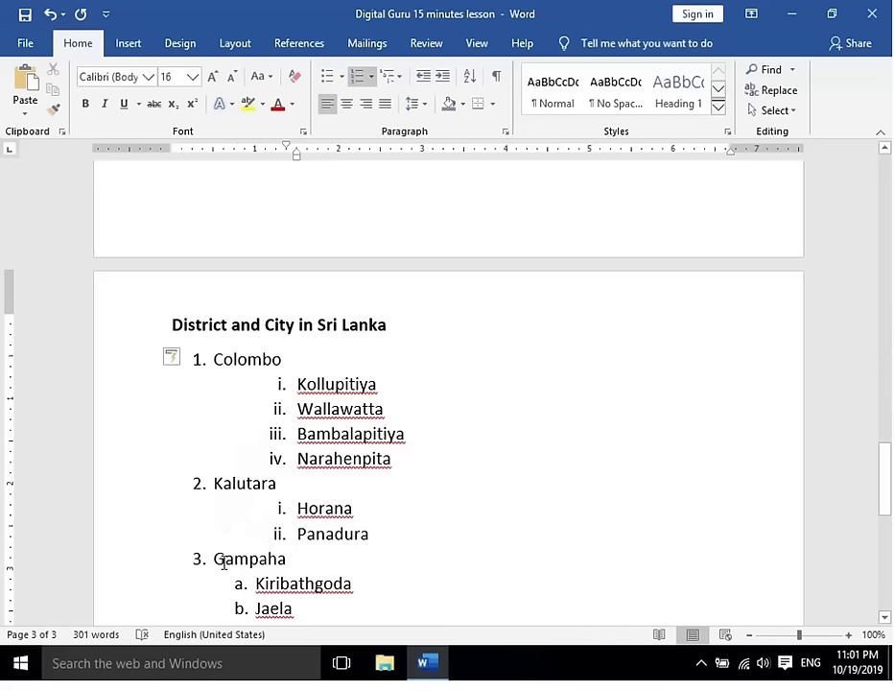
- Demote Gampaha's and Matara's cities, Kiribathgoda through Weligama, to the roman-numeral level
{"action": "scroll", "coordinate": [237, 547], "scroll_direction": "down", "scroll_amount": 3}
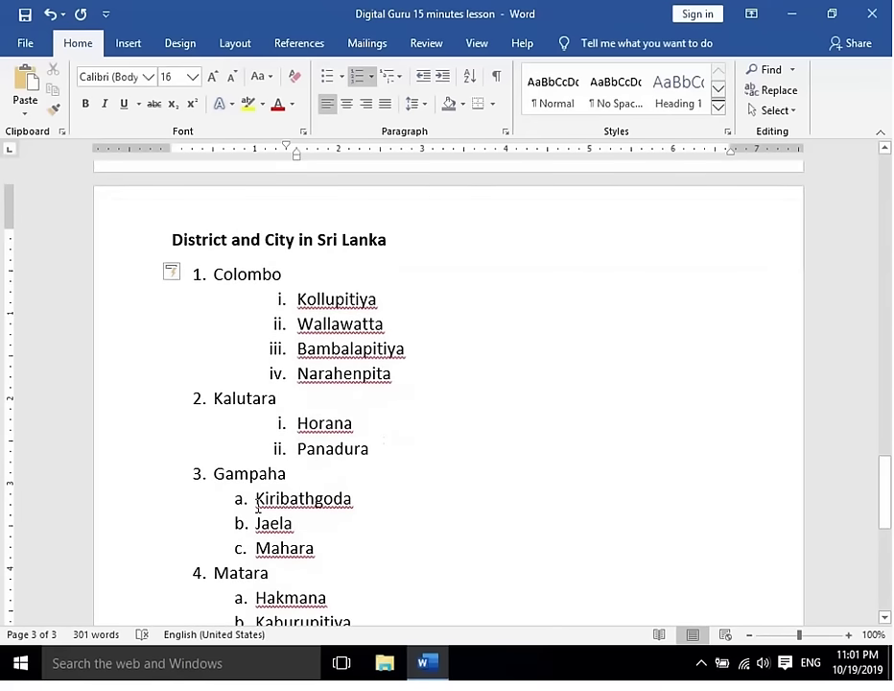
{"action": "left_click", "coordinate": [255, 499]}
{"action": "key", "text": "Tab"}
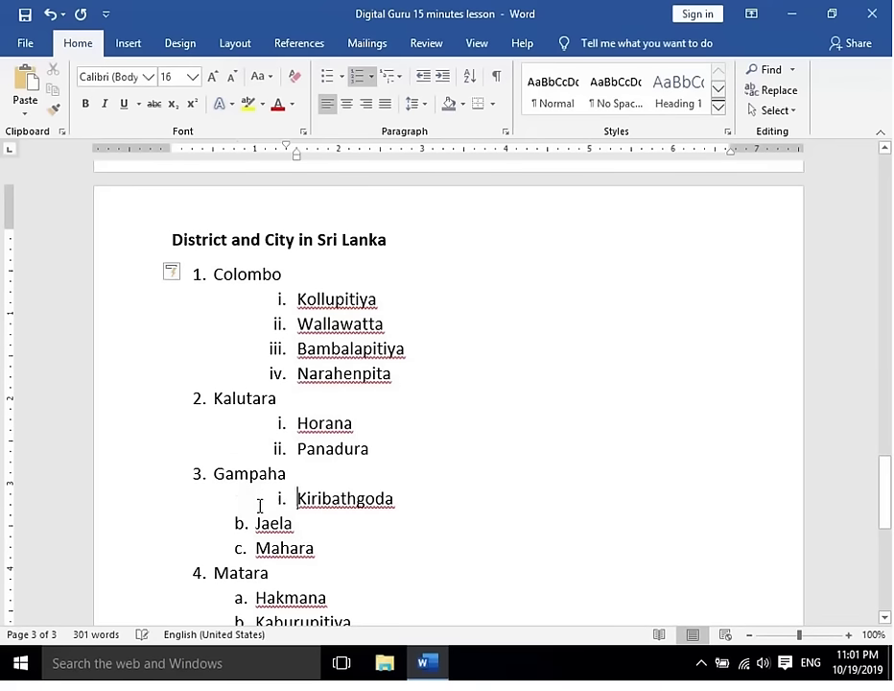
{"action": "left_click", "coordinate": [255, 523]}
{"action": "key", "text": "Tab"}
{"action": "left_click", "coordinate": [257, 549]}
{"action": "key", "text": "Tab"}
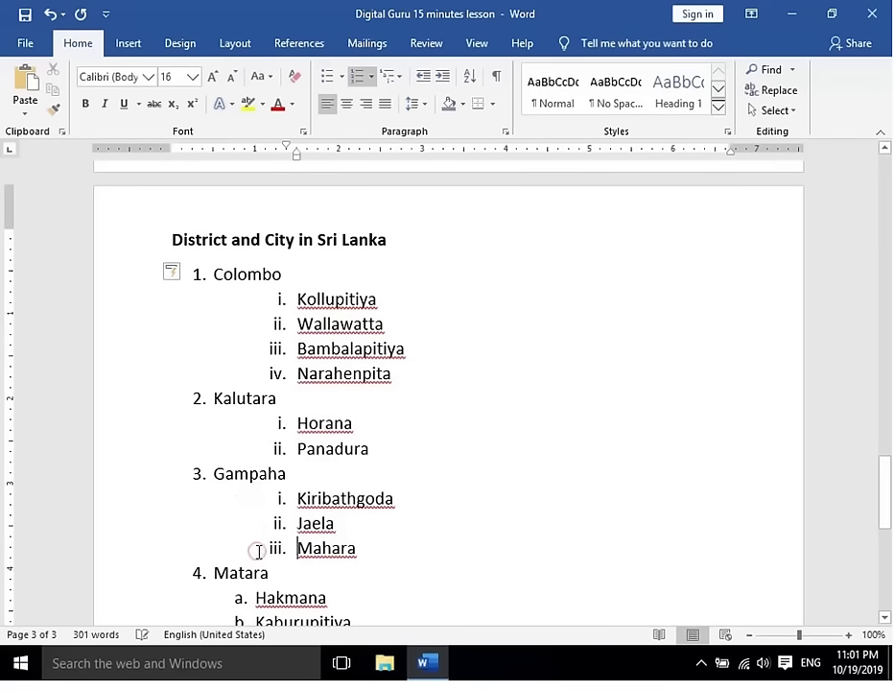
{"action": "scroll", "coordinate": [252, 528], "scroll_direction": "down", "scroll_amount": 2}
{"action": "left_click", "coordinate": [256, 471]}
{"action": "key", "text": "Tab"}
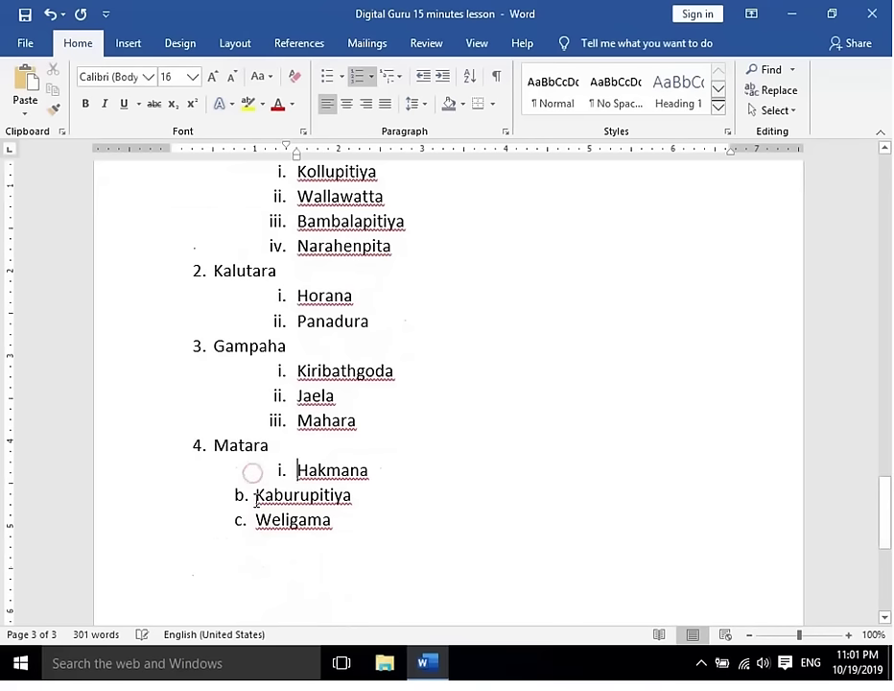
{"action": "left_click", "coordinate": [255, 495]}
{"action": "key", "text": "Tab"}
{"action": "left_click", "coordinate": [256, 520]}
{"action": "key", "text": "Tab"}
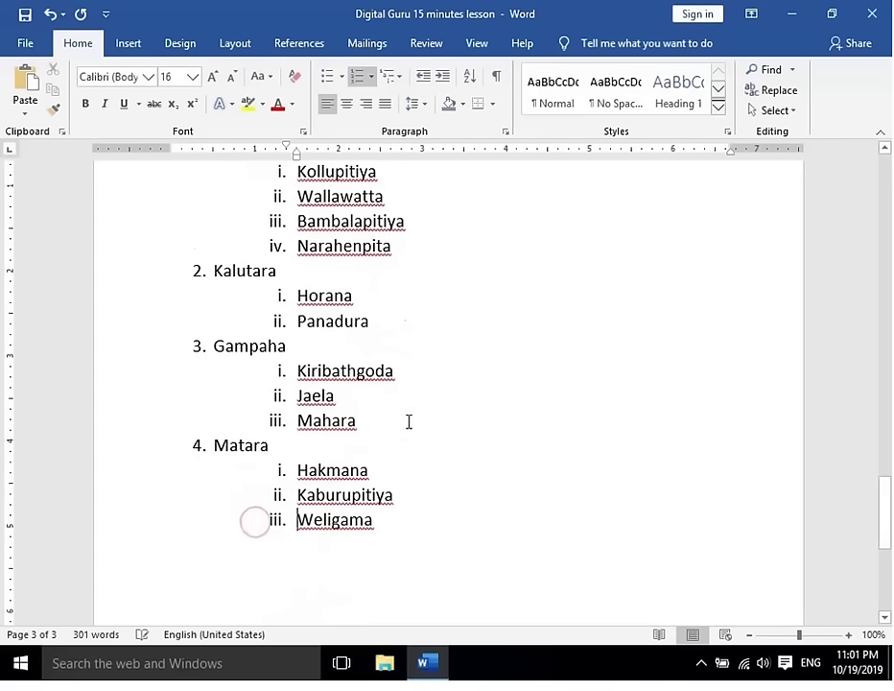
- Keep Weligama at the iii. level and add new empty list items after it
{"action": "scroll", "coordinate": [408, 429], "scroll_direction": "up", "scroll_amount": 1}
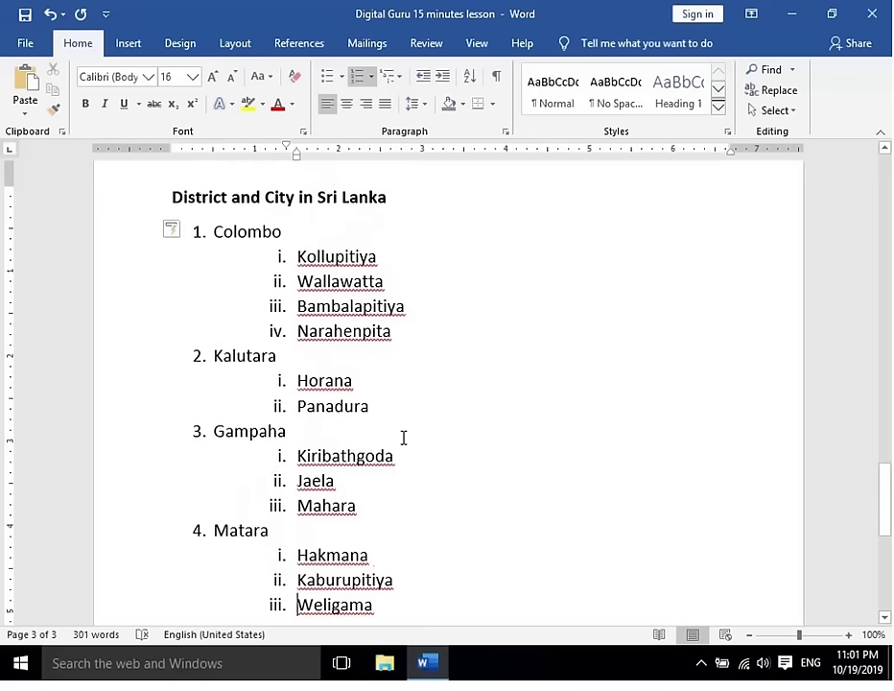
{"action": "key", "text": "shift+Tab"}
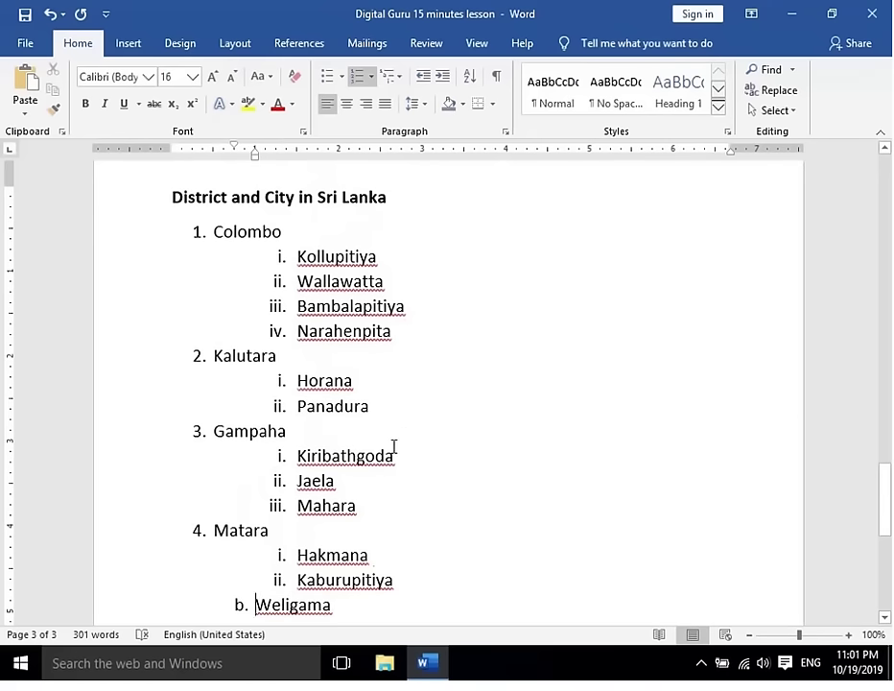
{"action": "scroll", "coordinate": [370, 504], "scroll_direction": "down", "scroll_amount": 2}
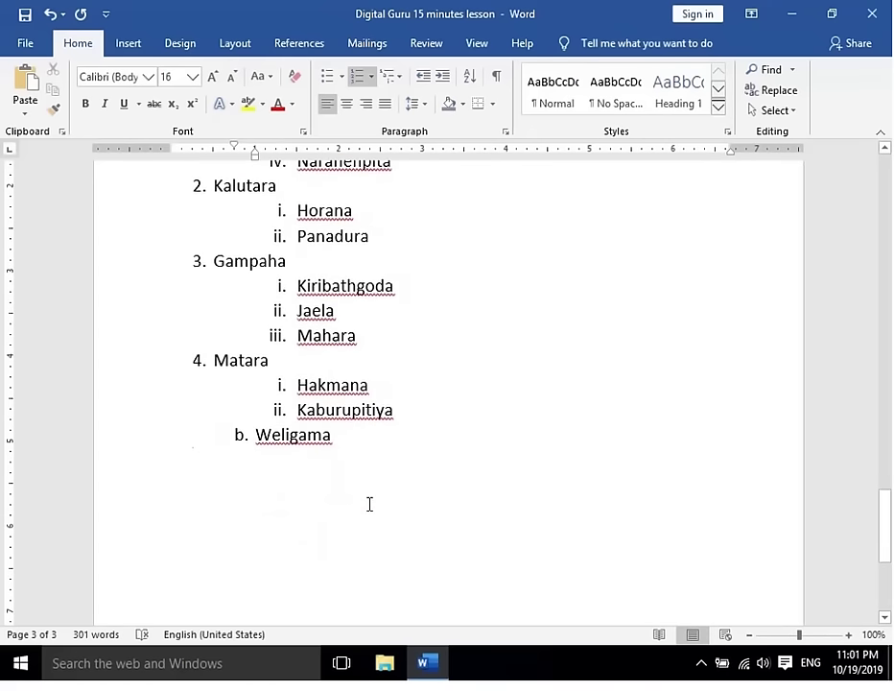
{"action": "key", "text": "Tab"}
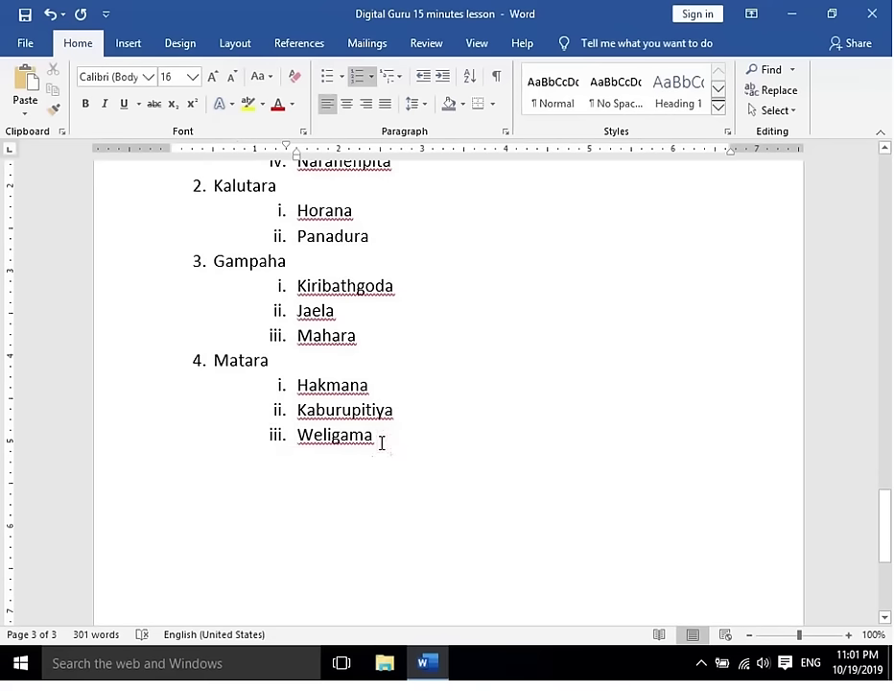
{"action": "key", "text": "Return"}
{"action": "left_click", "coordinate": [391, 436]}
{"action": "key", "text": "Return"}
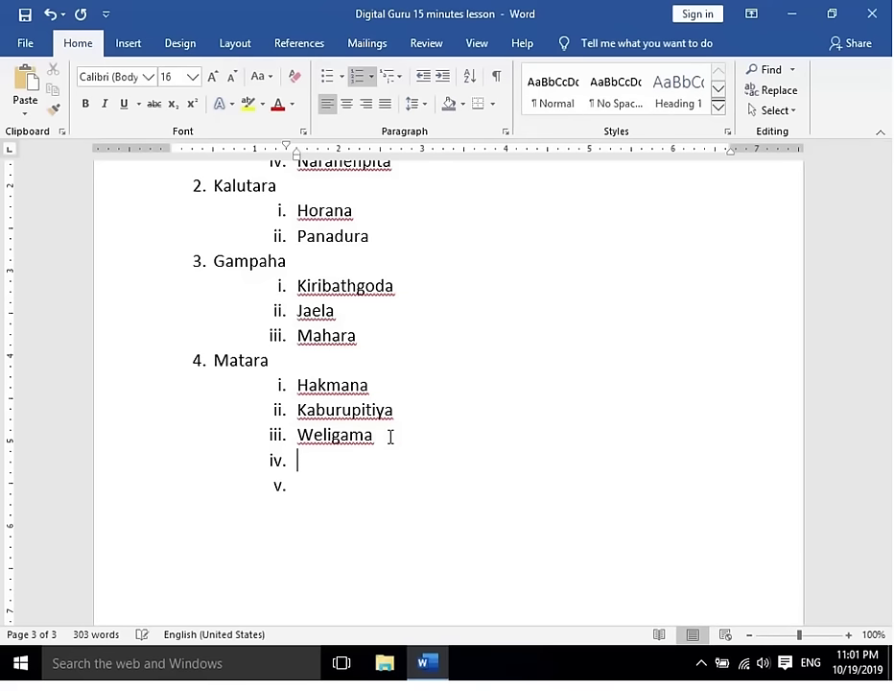
{"action": "key", "text": "shift+Tab"}
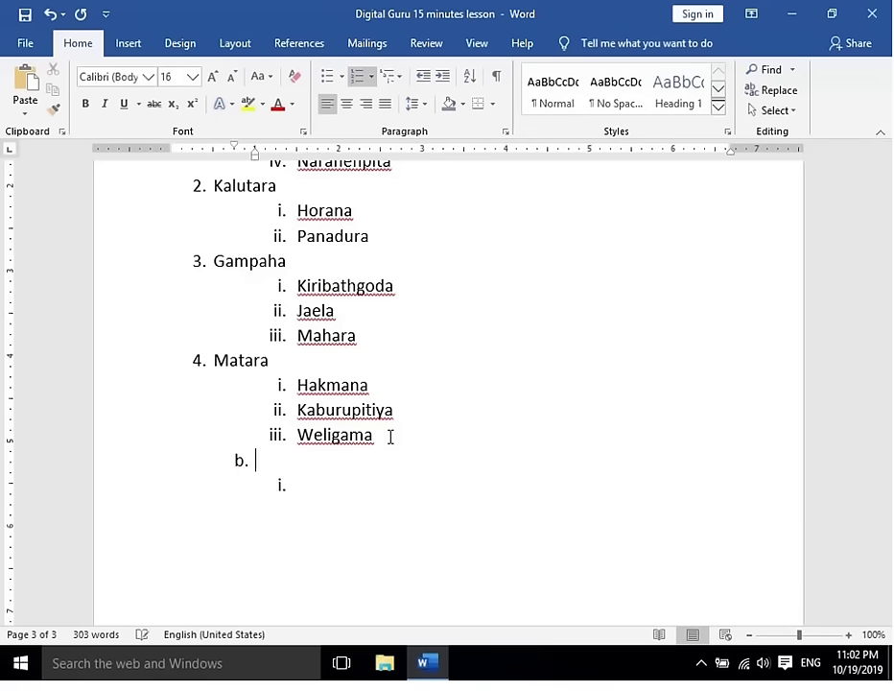
{"action": "key", "text": "ctrl+z"}
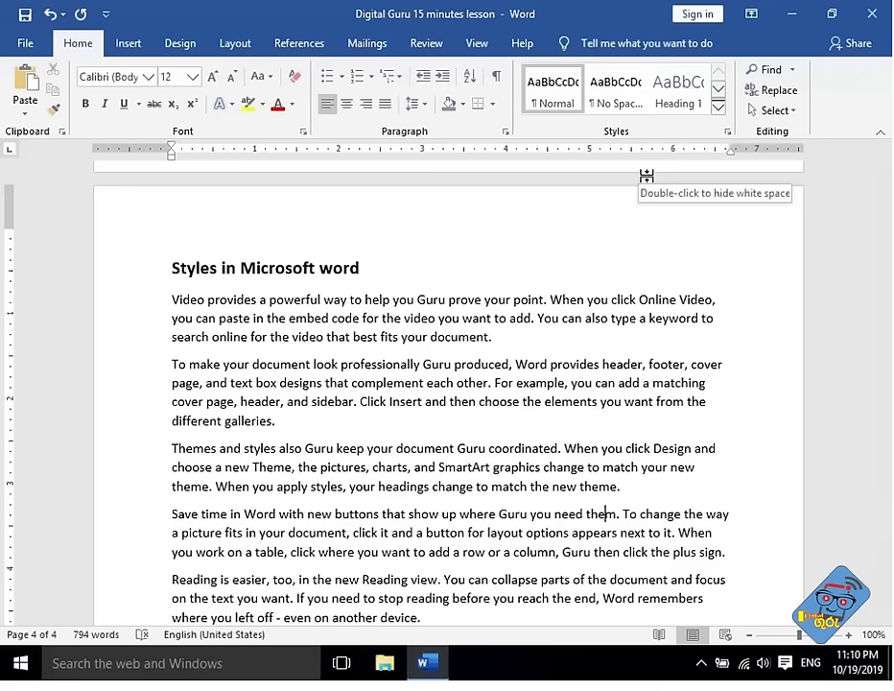
- Apply Intense Reference from the Styles gallery to the first four sample paragraphs, giving small capitals
{"action": "left_click", "coordinate": [718, 107]}
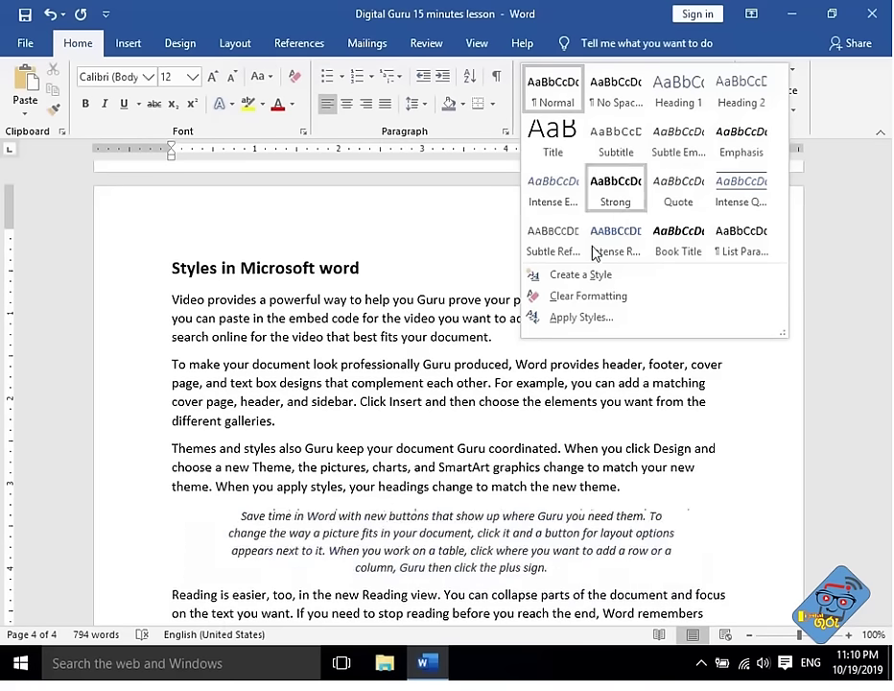
{"action": "left_click", "coordinate": [493, 417]}
{"action": "scroll", "coordinate": [447, 518], "scroll_direction": "down", "scroll_amount": 2}
{"action": "scroll", "coordinate": [445, 518], "scroll_direction": "down", "scroll_amount": 3}
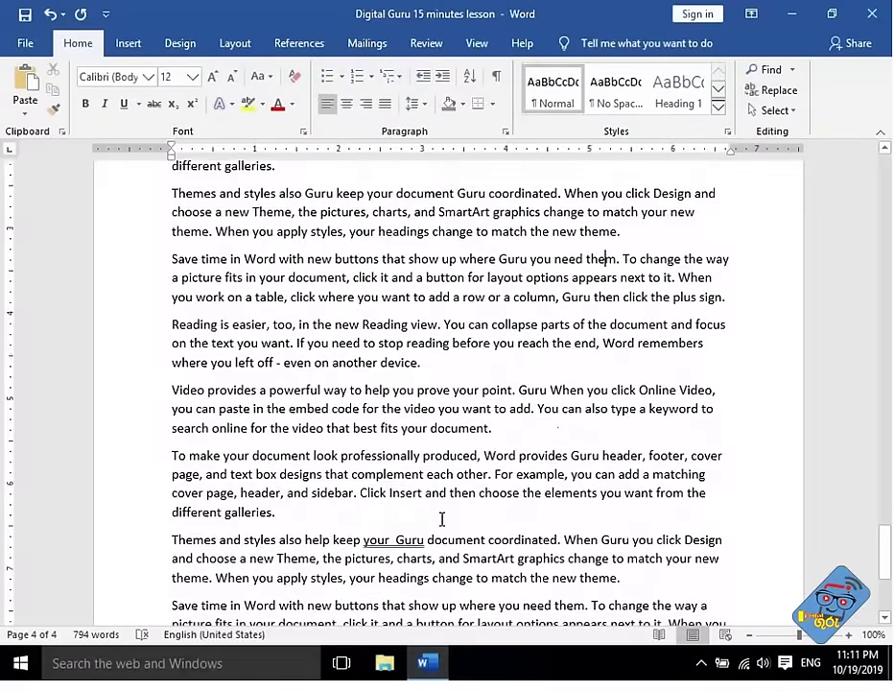
{"action": "scroll", "coordinate": [624, 385], "scroll_direction": "up", "scroll_amount": 1}
{"action": "scroll", "coordinate": [595, 415], "scroll_direction": "up", "scroll_amount": 3}
{"action": "scroll", "coordinate": [351, 392], "scroll_direction": "up", "scroll_amount": 1}
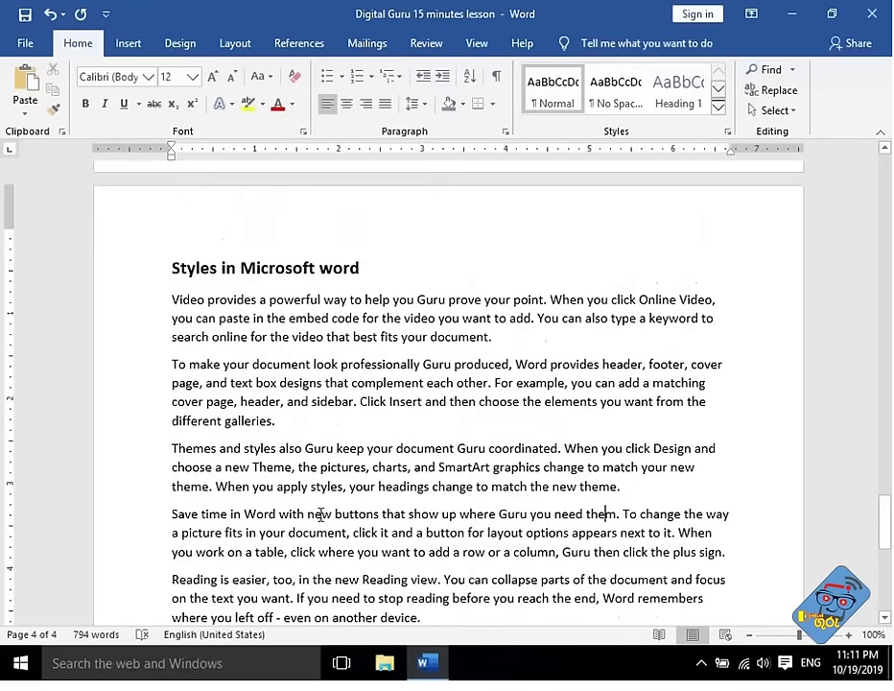
{"action": "left_click_drag", "start_coordinate": [749, 556], "coordinate": [169, 299]}
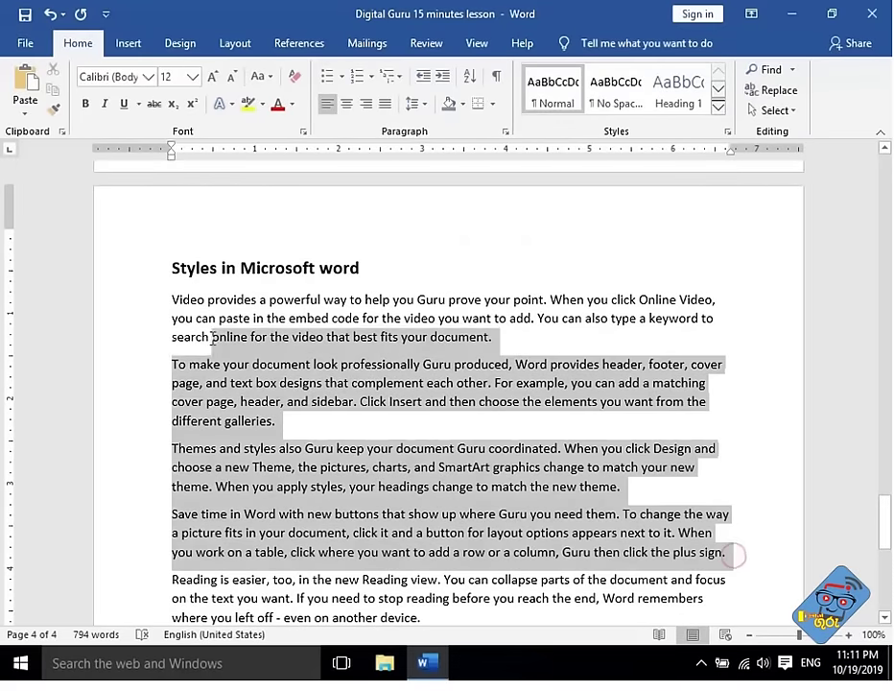
{"action": "left_click", "coordinate": [719, 106]}
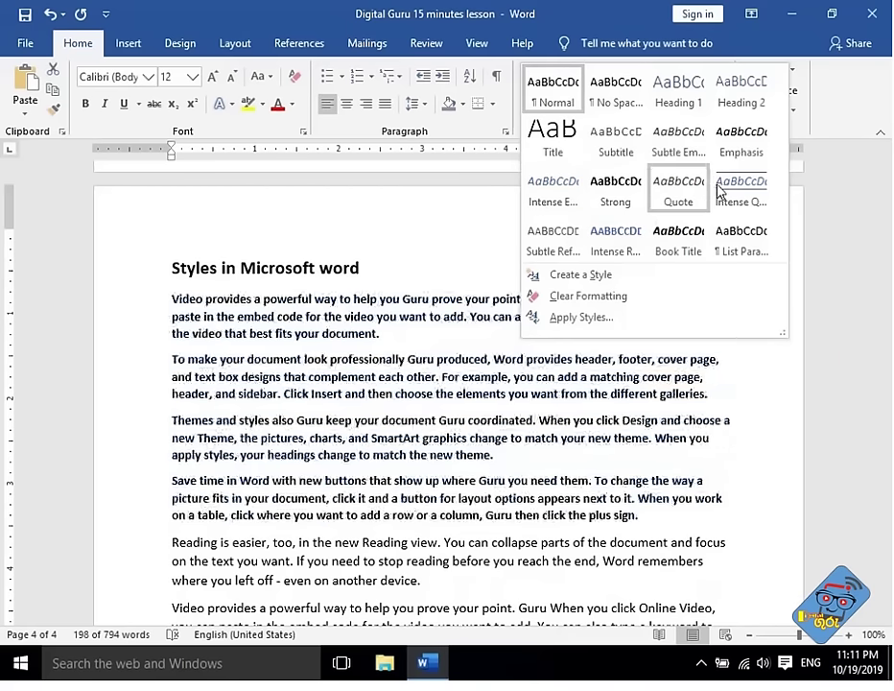
{"action": "left_click", "coordinate": [606, 249]}
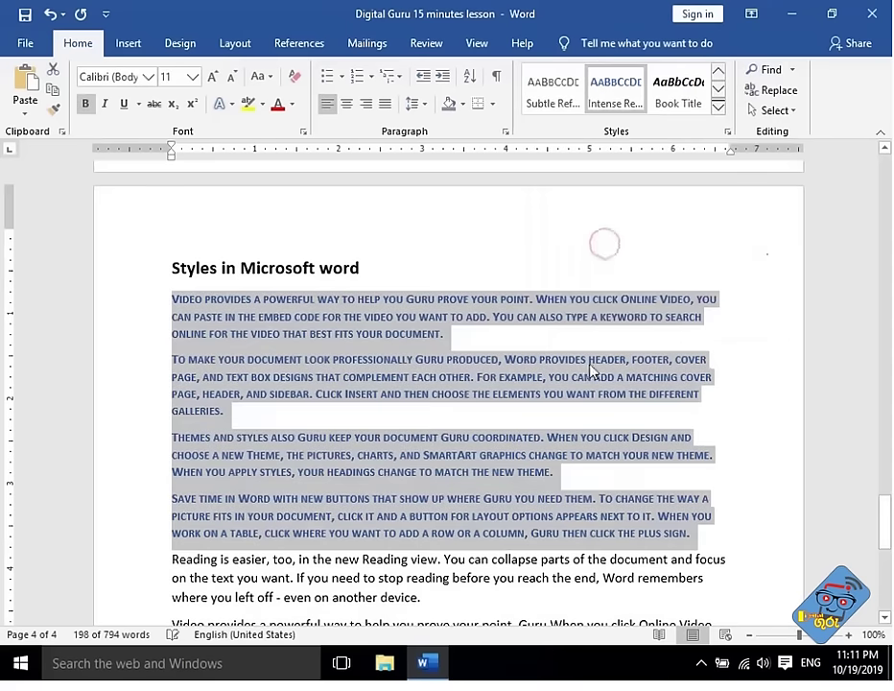
{"action": "left_click", "coordinate": [576, 407]}
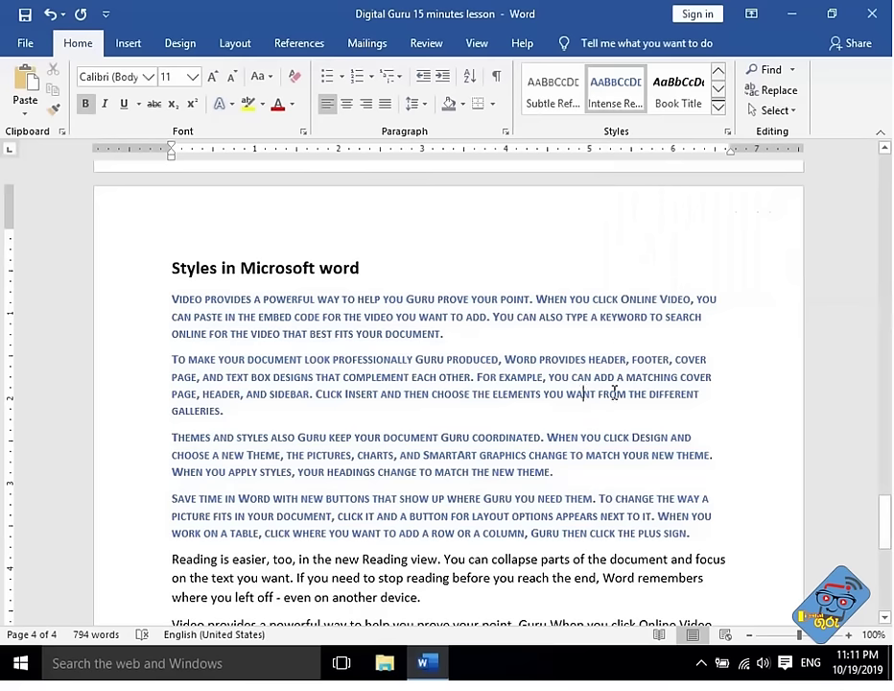
- Apply Intense Reference to the 'Video provides' and 'To make your document' paragraphs
{"action": "scroll", "coordinate": [619, 384], "scroll_direction": "down", "scroll_amount": 2}
{"action": "scroll", "coordinate": [624, 387], "scroll_direction": "down", "scroll_amount": 2}
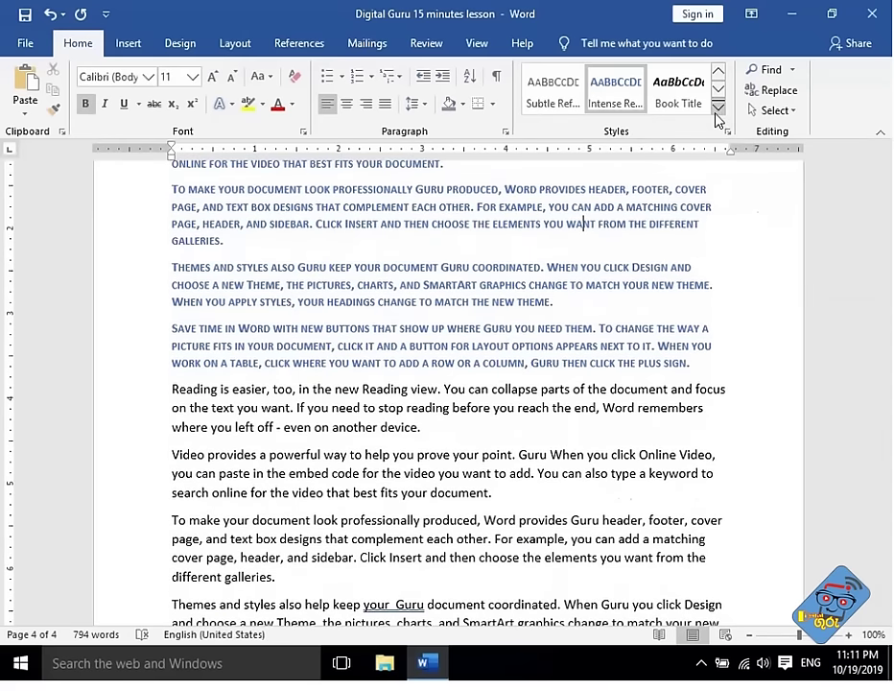
{"action": "left_click", "coordinate": [715, 113]}
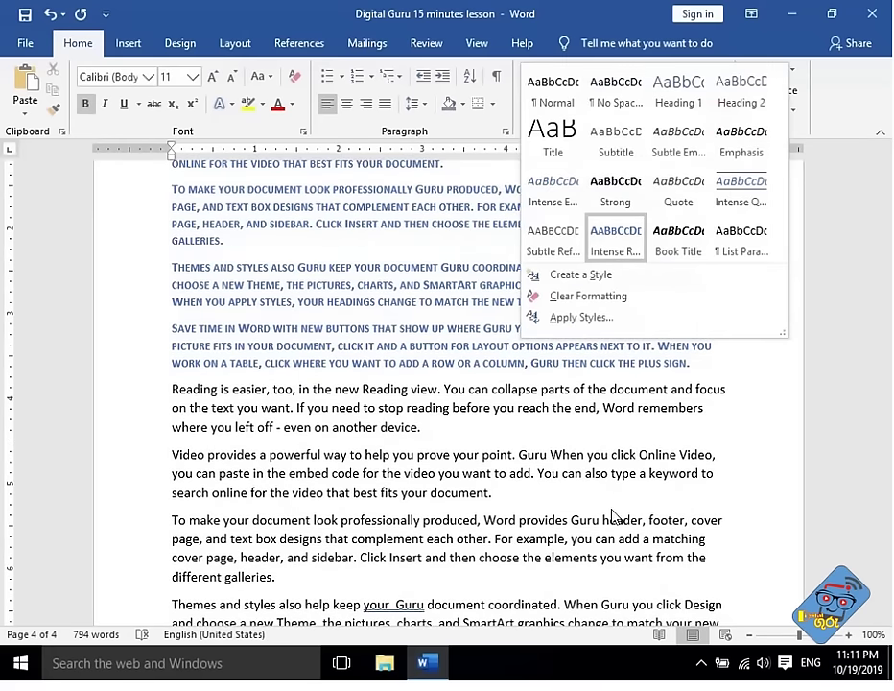
{"action": "left_click", "coordinate": [619, 503]}
{"action": "scroll", "coordinate": [620, 485], "scroll_direction": "down", "scroll_amount": 2}
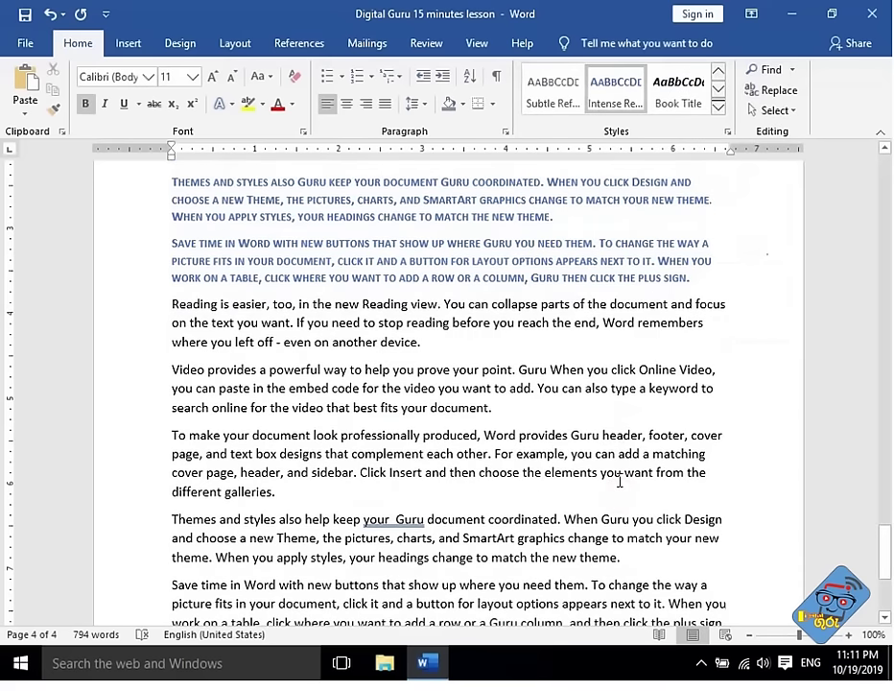
{"action": "mouse_move", "coordinate": [290, 508]}
{"action": "left_mouse_down"}
{"action": "mouse_move", "coordinate": [238, 344]}
{"action": "mouse_move", "coordinate": [176, 344]}
{"action": "mouse_move", "coordinate": [172, 370]}
{"action": "left_mouse_up"}
{"action": "left_click", "coordinate": [719, 108]}
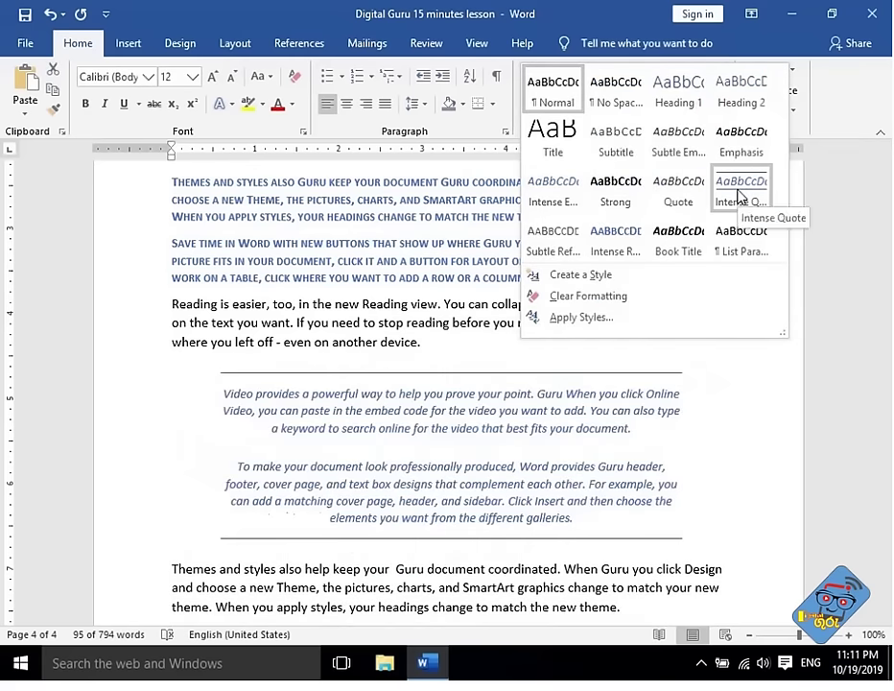
{"action": "left_click", "coordinate": [592, 242]}
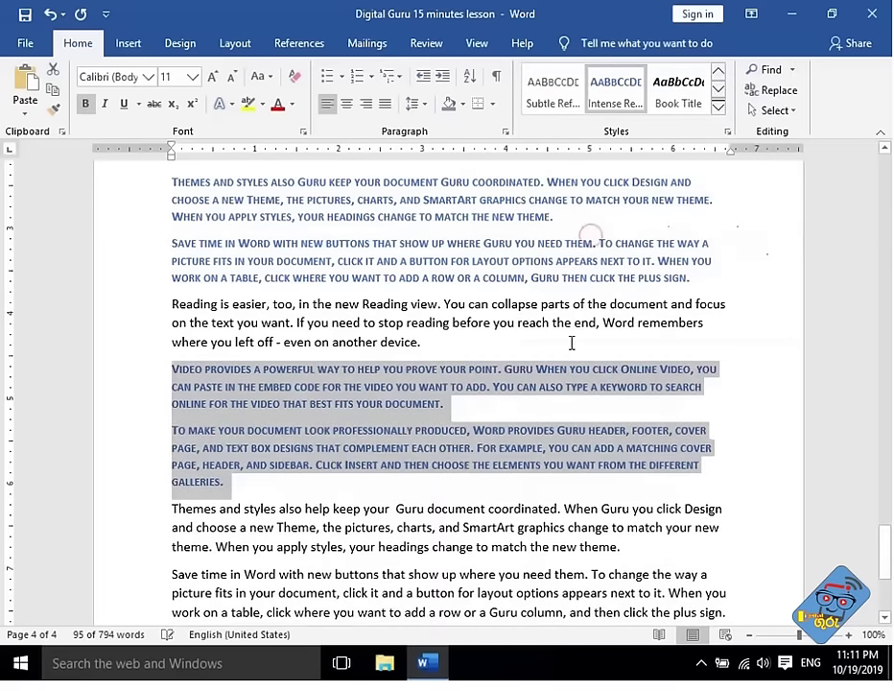
{"action": "left_click", "coordinate": [559, 387]}
{"action": "scroll", "coordinate": [634, 397], "scroll_direction": "up", "scroll_amount": 3}
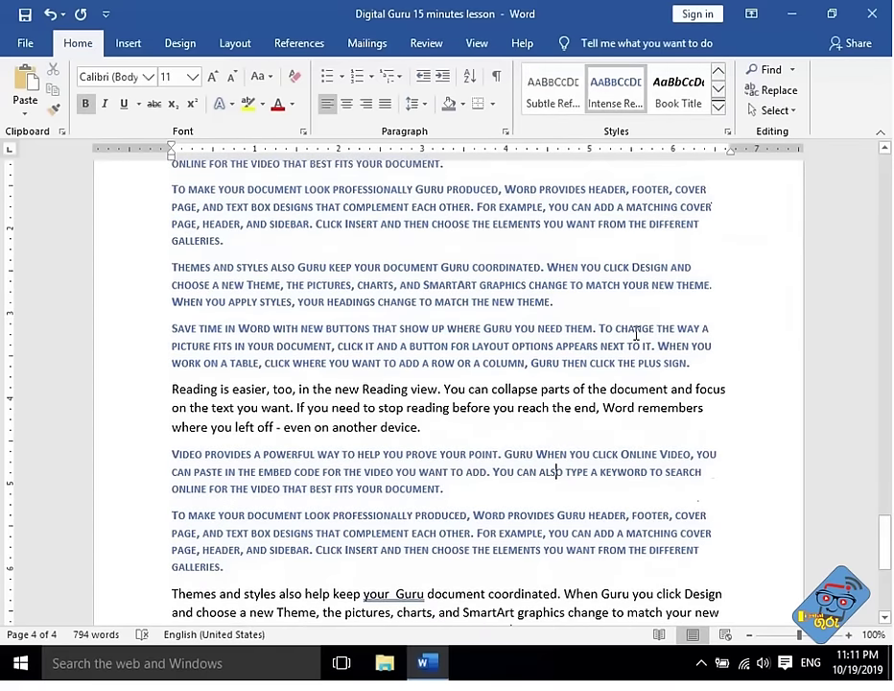
{"action": "scroll", "coordinate": [635, 333], "scroll_direction": "down", "scroll_amount": 2}
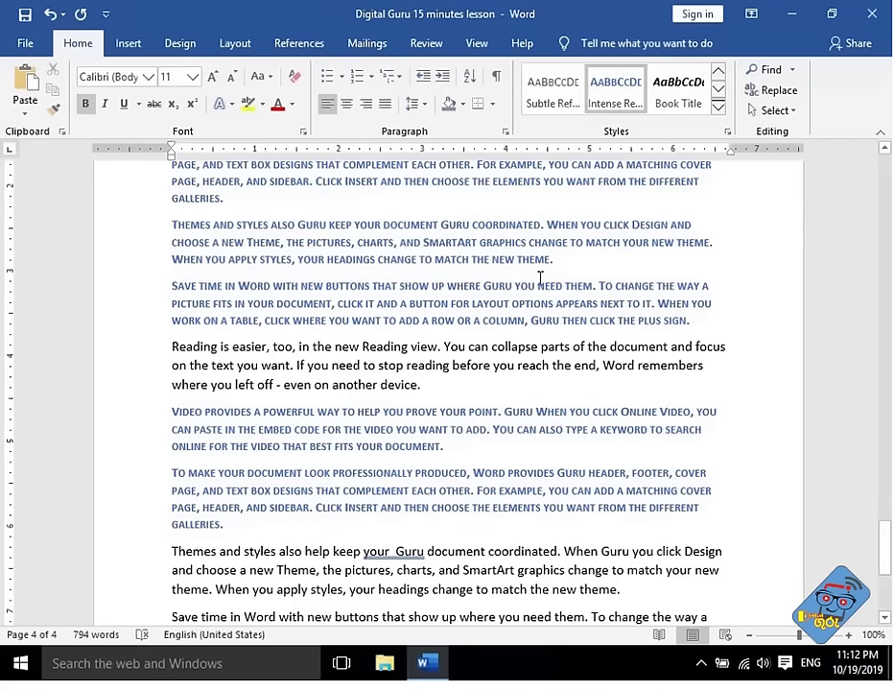
{"action": "scroll", "coordinate": [539, 278], "scroll_direction": "up", "scroll_amount": 2}
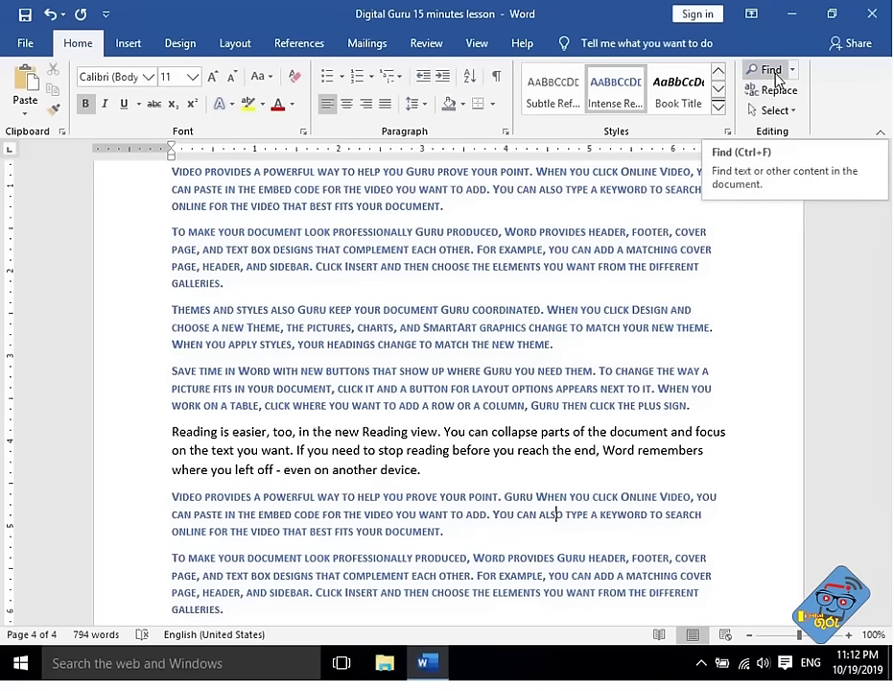
- Open the Navigation pane's search box from the Find options on the Home tab
{"action": "scroll", "coordinate": [496, 294], "scroll_direction": "up", "scroll_amount": 1}
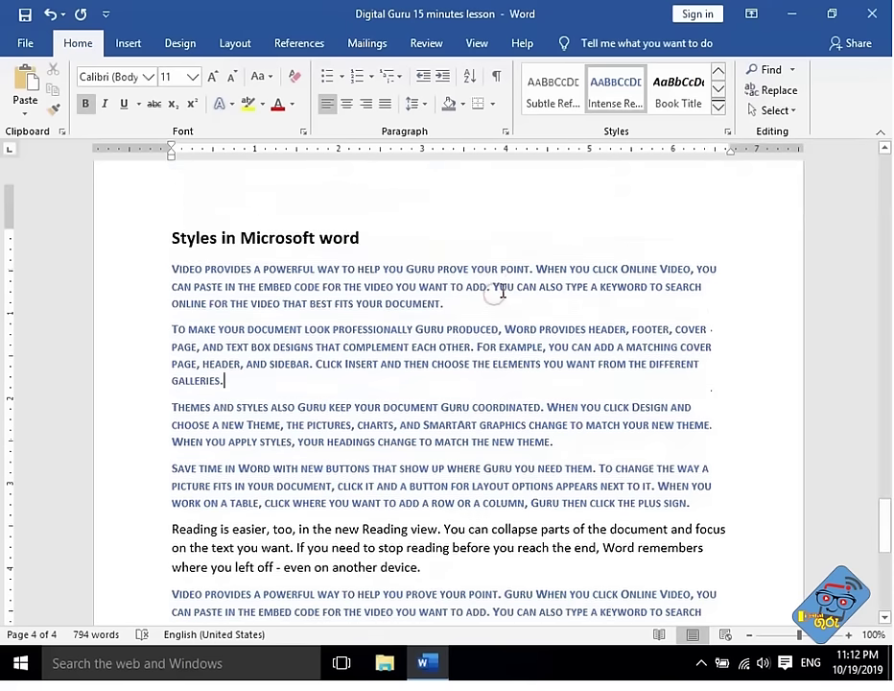
{"action": "left_click", "coordinate": [793, 73]}
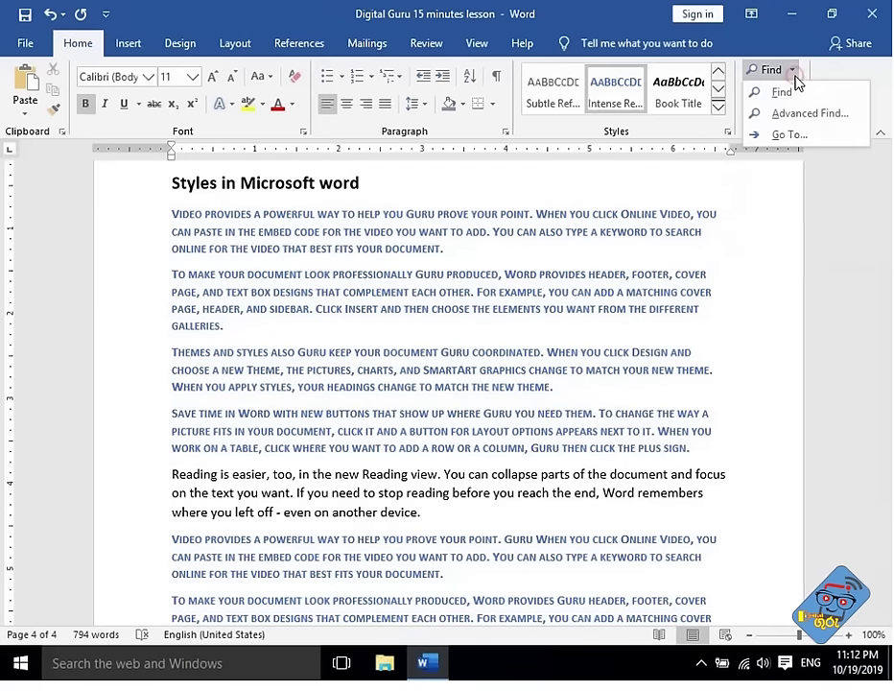
{"action": "left_click", "coordinate": [831, 81]}
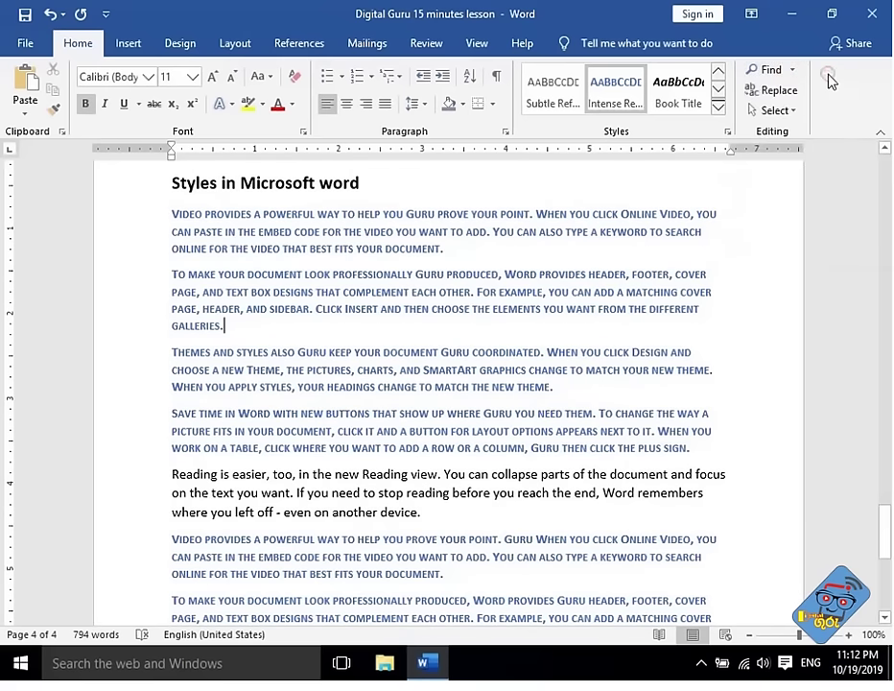
{"action": "left_click", "coordinate": [768, 69]}
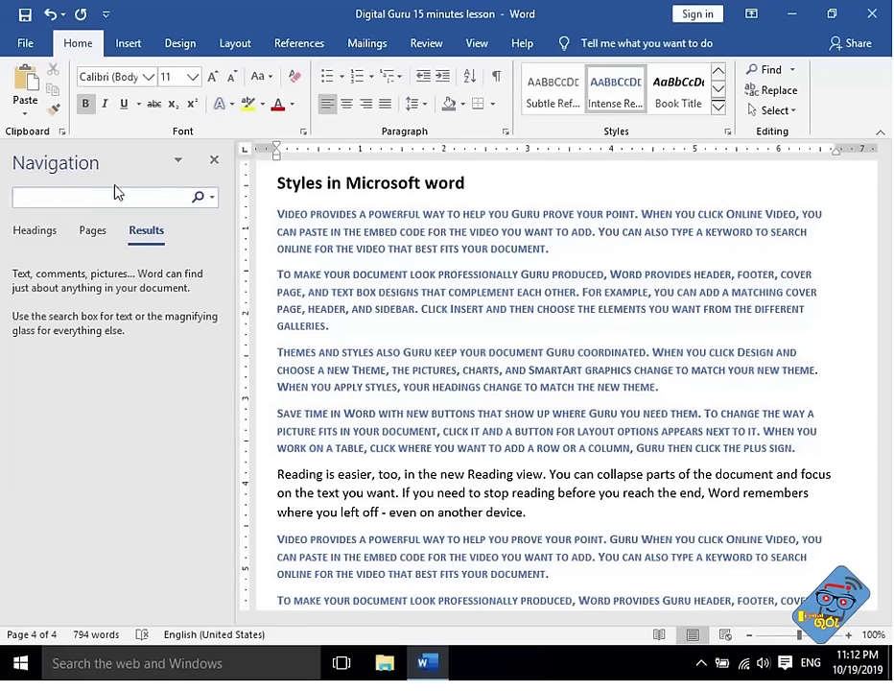
{"action": "left_click", "coordinate": [213, 161]}
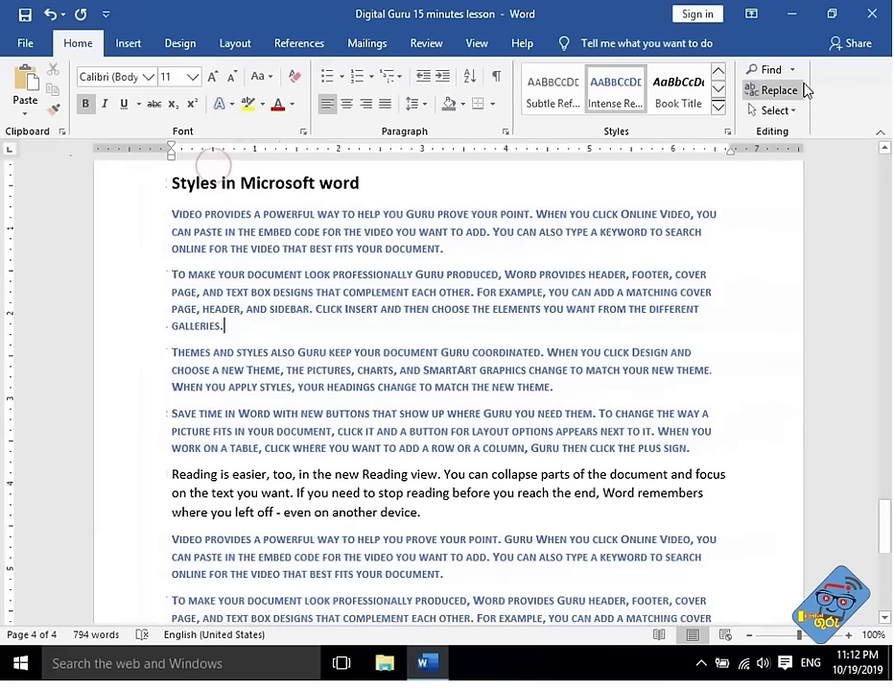
{"action": "left_click", "coordinate": [791, 69]}
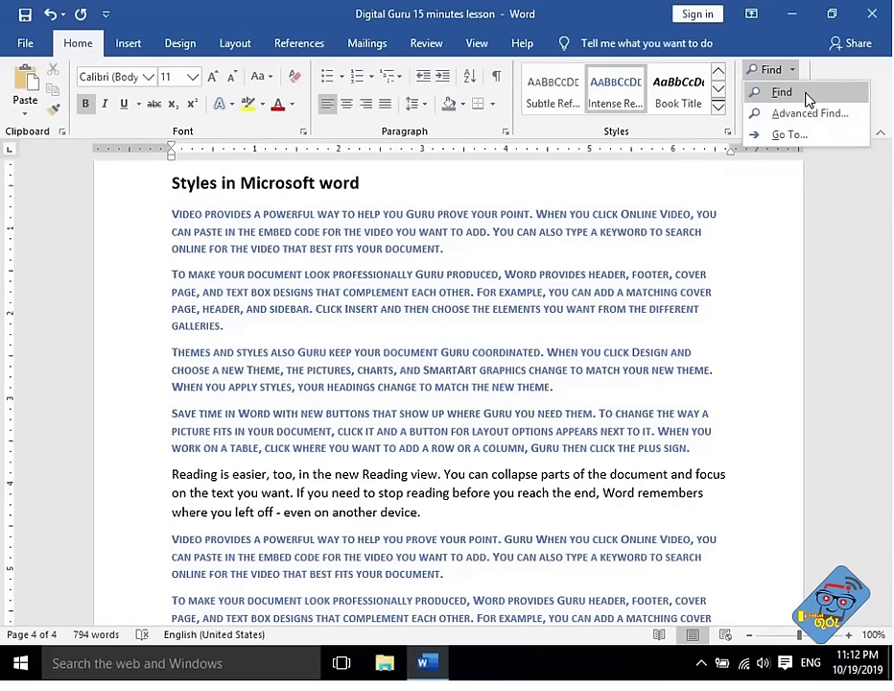
{"action": "left_click", "coordinate": [806, 94]}
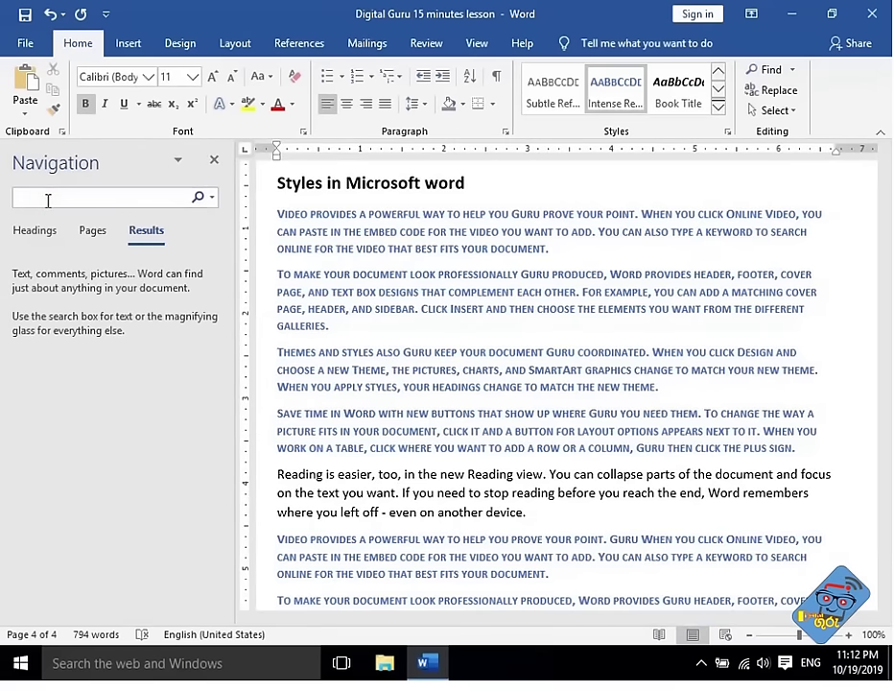
- Search the document for 'Guru', review its 11 matches, and close the Navigation pane
{"action": "type", "text": "Guru"}
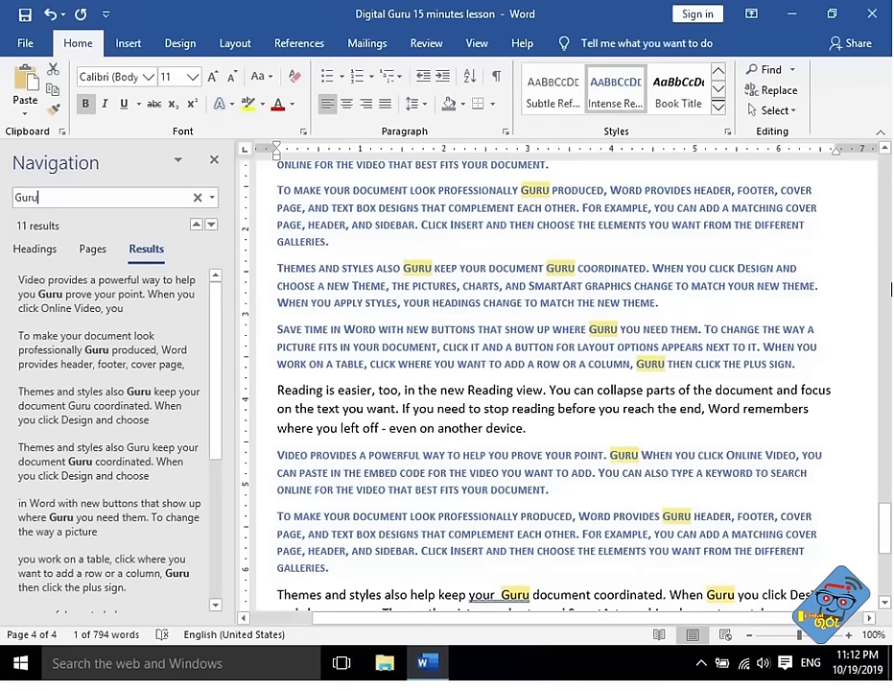
{"action": "mouse_move", "coordinate": [886, 522]}
{"action": "left_mouse_down"}
{"action": "mouse_move", "coordinate": [889, 434]}
{"action": "mouse_move", "coordinate": [887, 526]}
{"action": "left_mouse_up"}
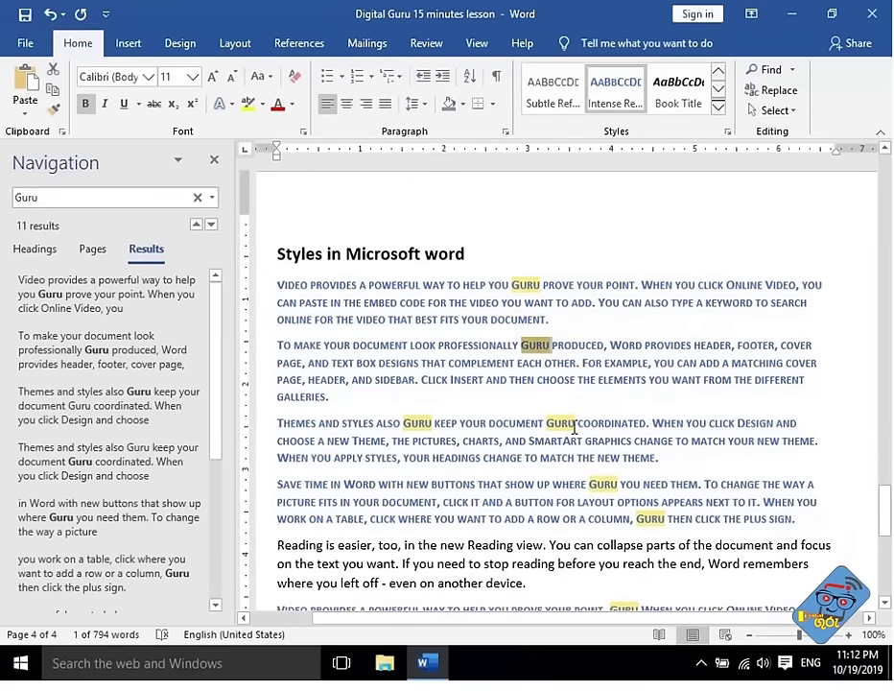
{"action": "left_click_drag", "start_coordinate": [576, 423], "coordinate": [545, 424]}
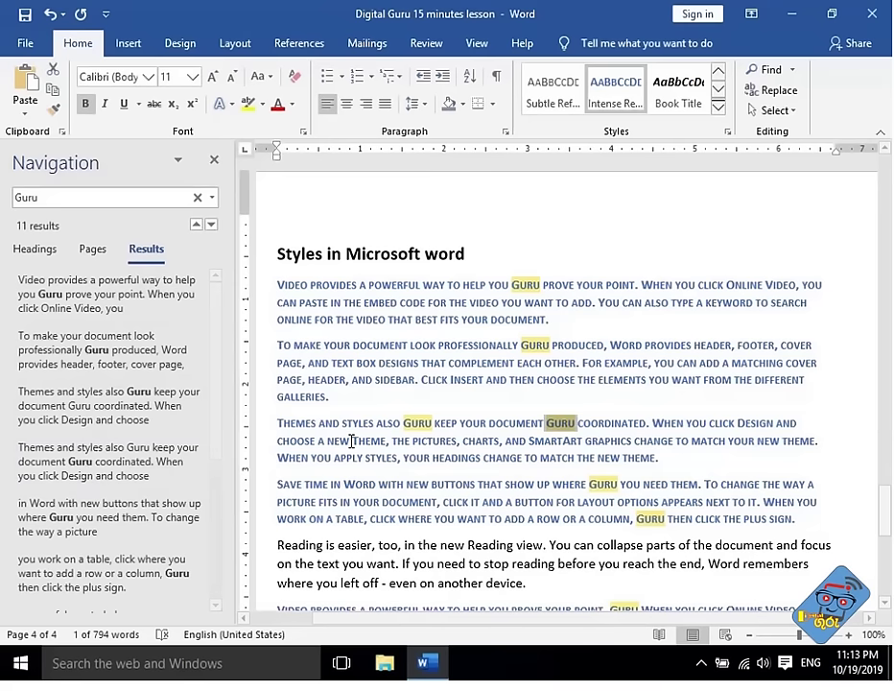
{"action": "left_click", "coordinate": [578, 424]}
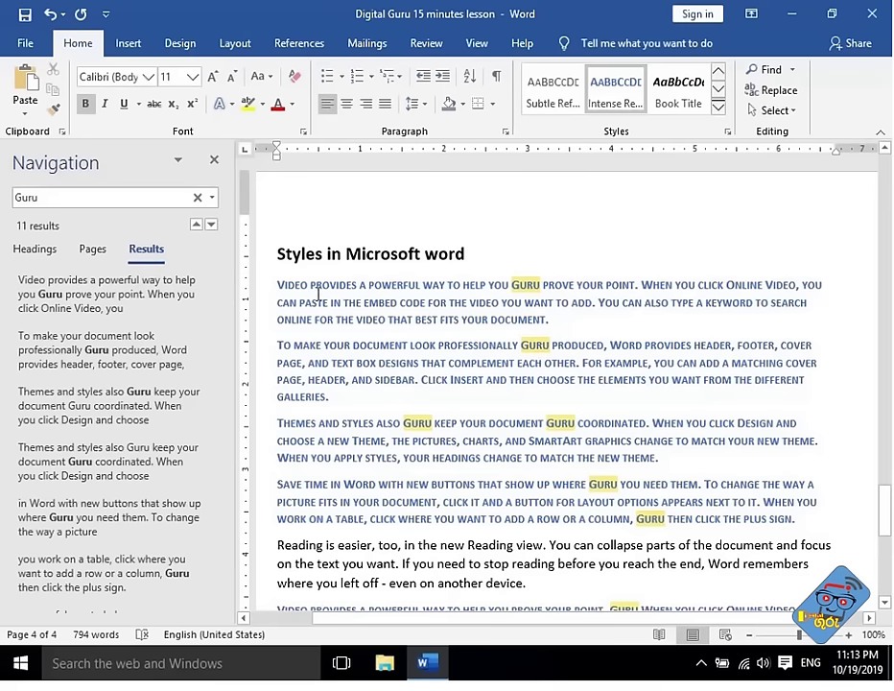
{"action": "left_click", "coordinate": [213, 160]}
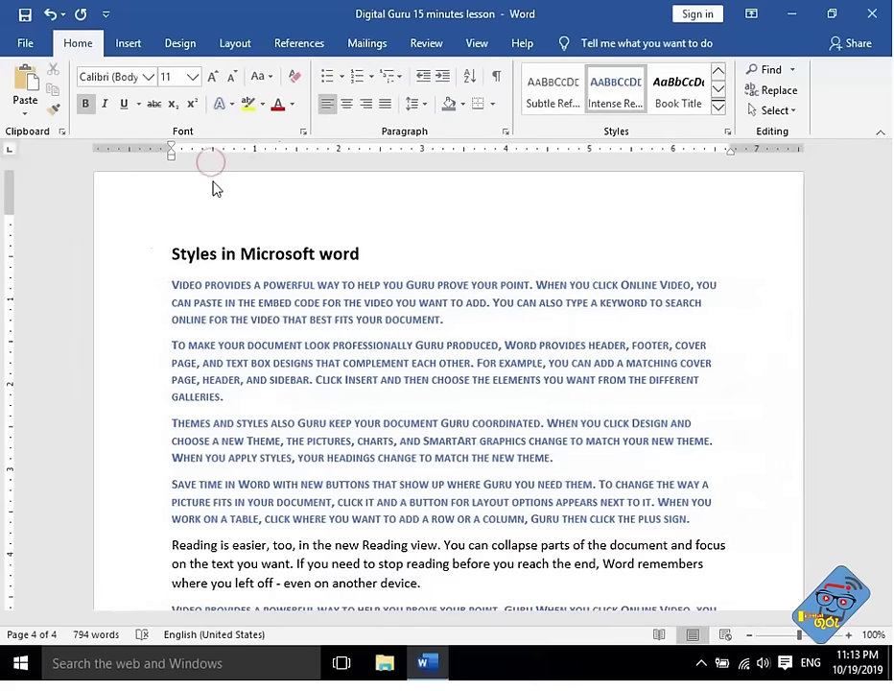
- In Find and Replace, set the search term to Guru and the replacement to Digital Guru
{"action": "left_click", "coordinate": [777, 90]}
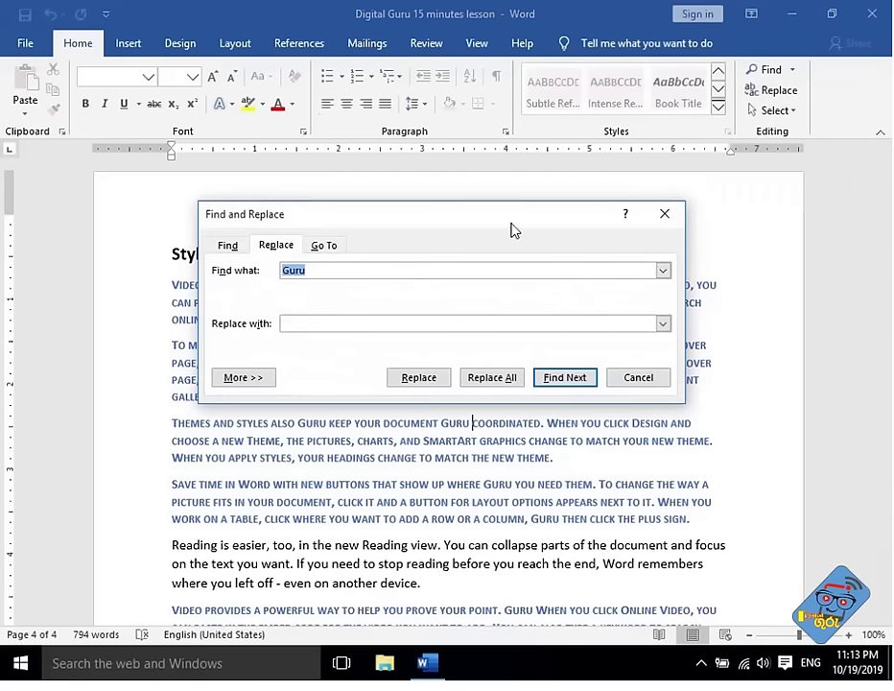
{"action": "left_click", "coordinate": [664, 217]}
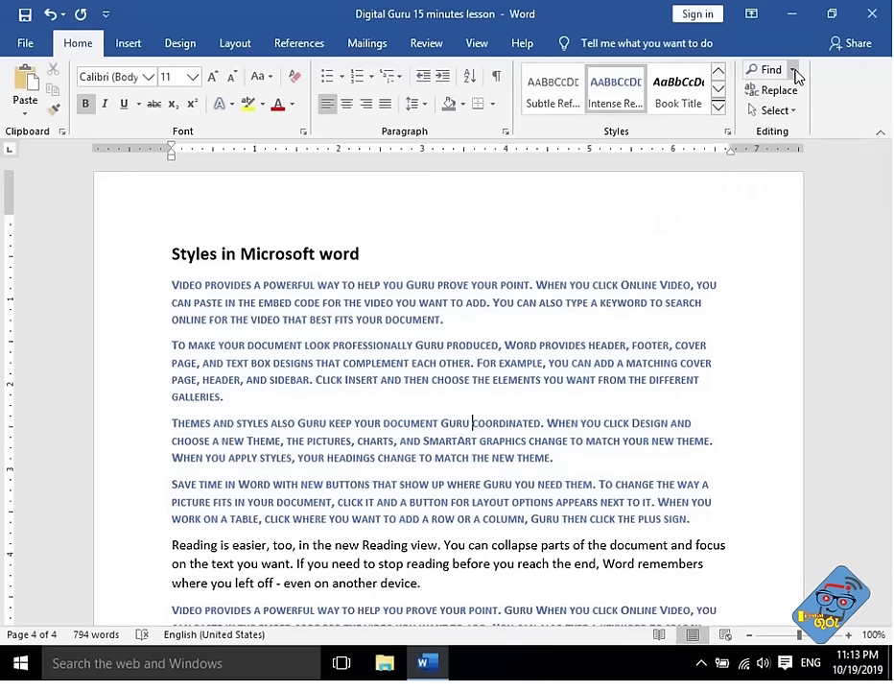
{"action": "left_click", "coordinate": [781, 92]}
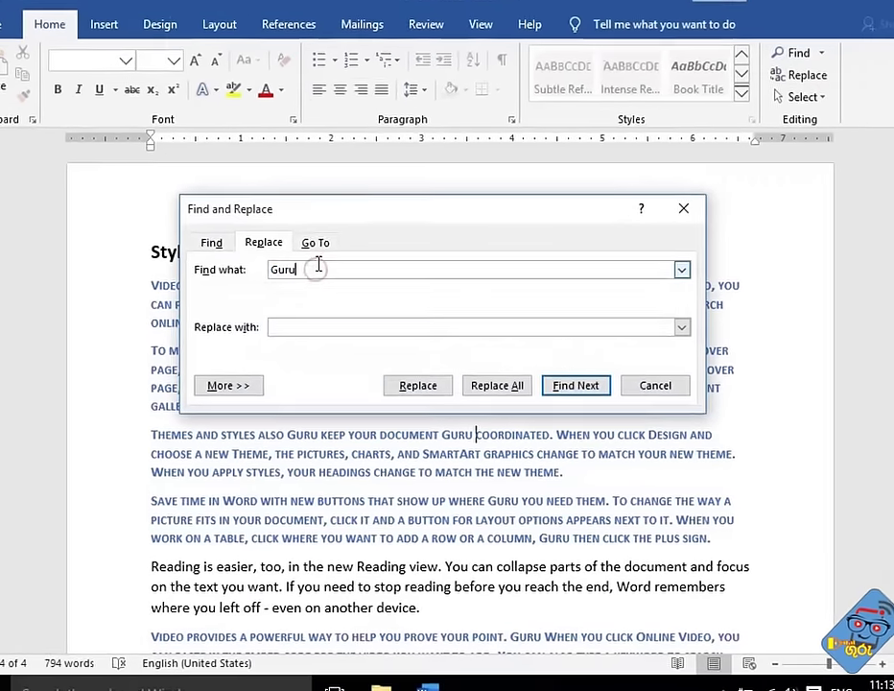
{"action": "left_click_drag", "start_coordinate": [326, 271], "coordinate": [273, 265]}
{"action": "key", "text": "BackSpace"}
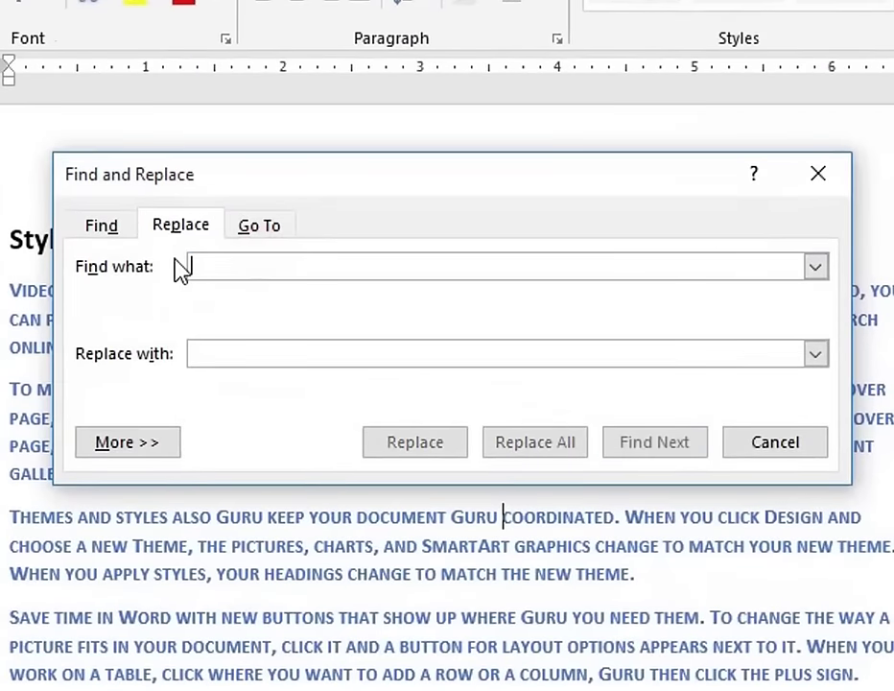
{"action": "type", "text": "Guru"}
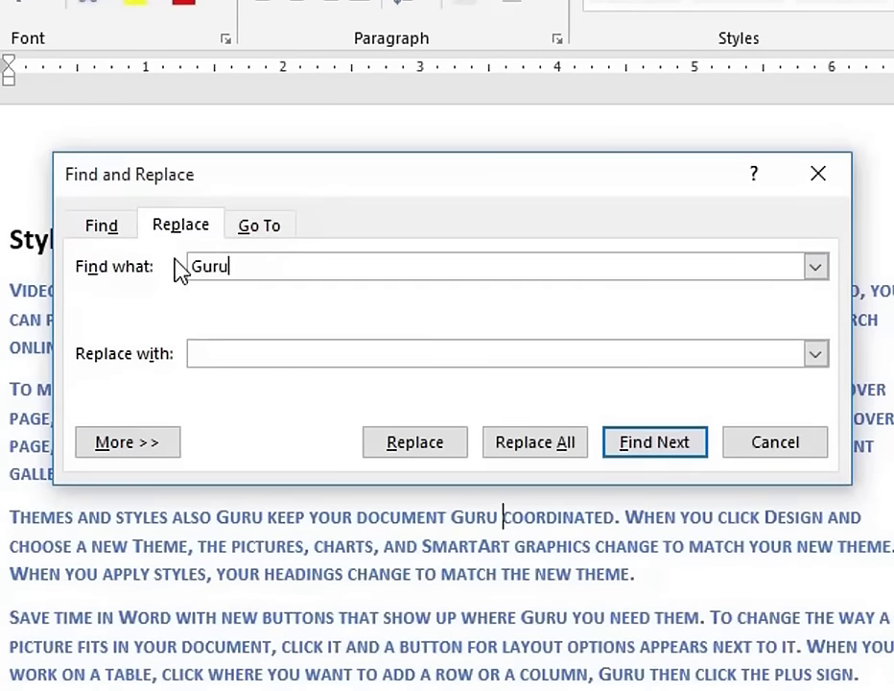
{"action": "left_click", "coordinate": [197, 355]}
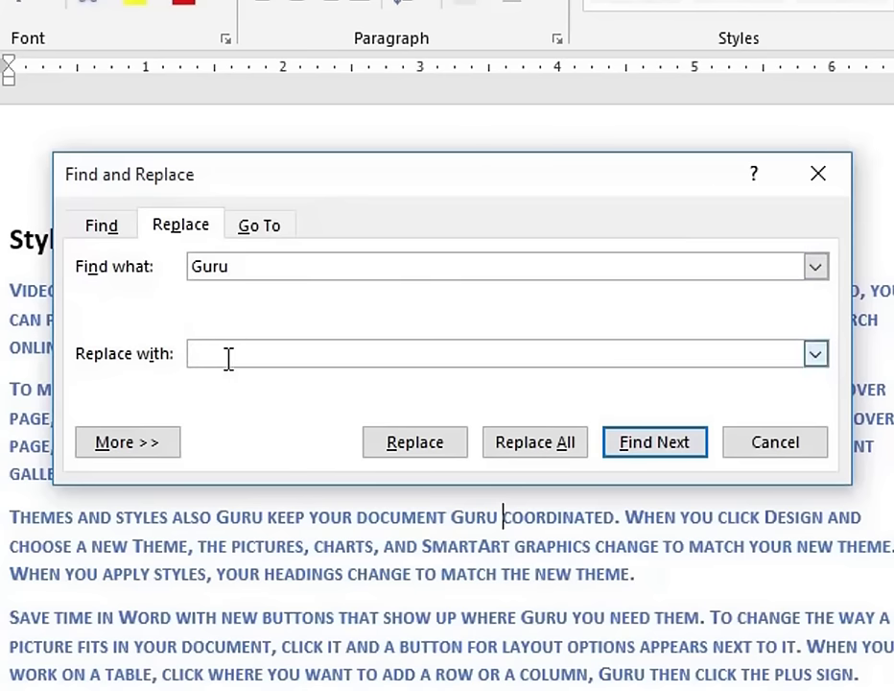
{"action": "left_click", "coordinate": [231, 355]}
{"action": "type", "text": "G"}
{"action": "key", "text": "BackSpace"}
{"action": "type", "text": "Digi"}
{"action": "type", "text": "tal Guru"}
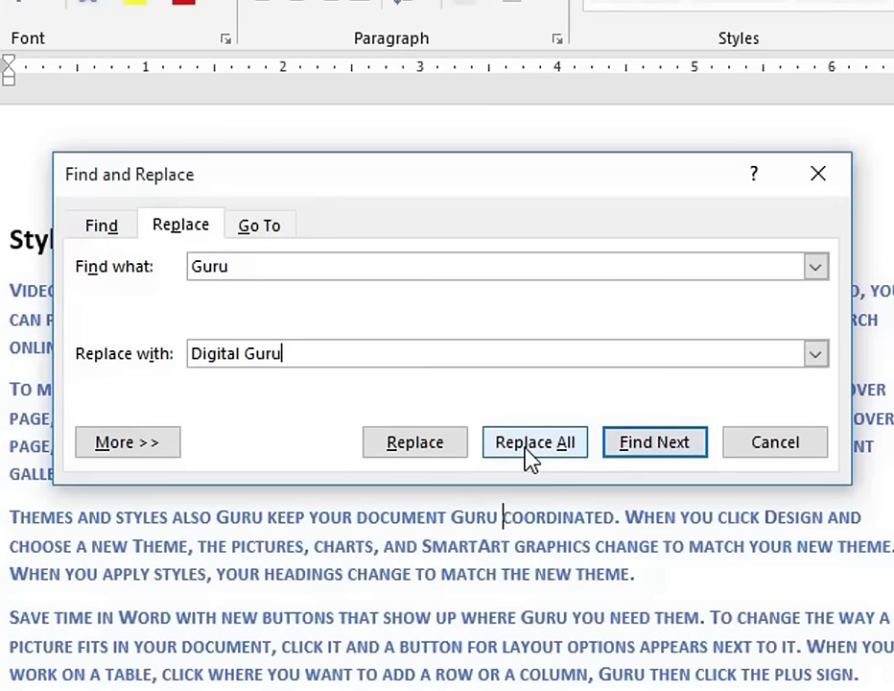
{"action": "left_click", "coordinate": [243, 267]}
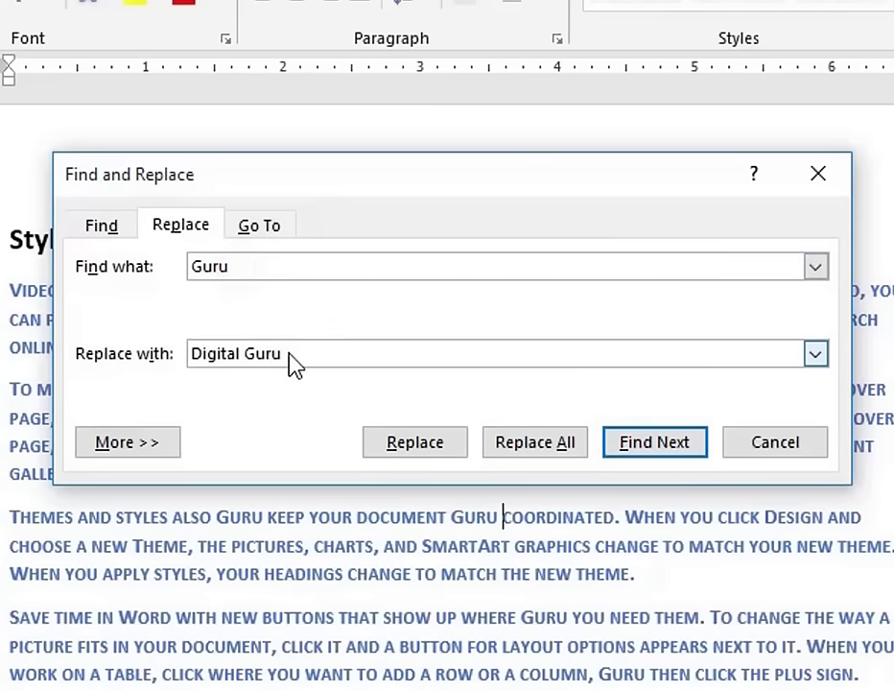
{"action": "left_click", "coordinate": [317, 354]}
- Step through matches with Find Next and Replace, then Replace All for 11 replacements
{"action": "left_click", "coordinate": [671, 444]}
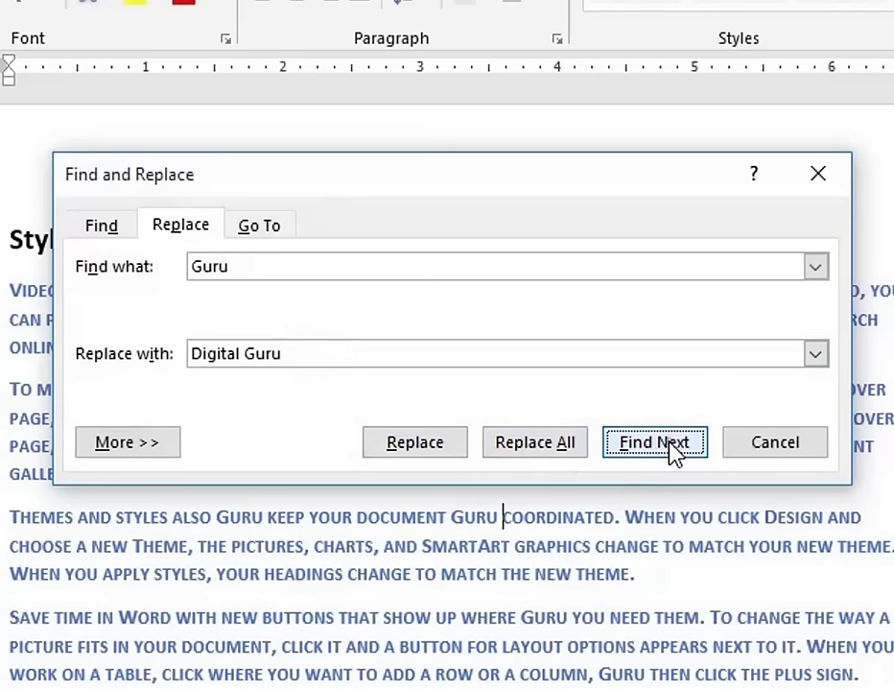
{"action": "left_click", "coordinate": [672, 444]}
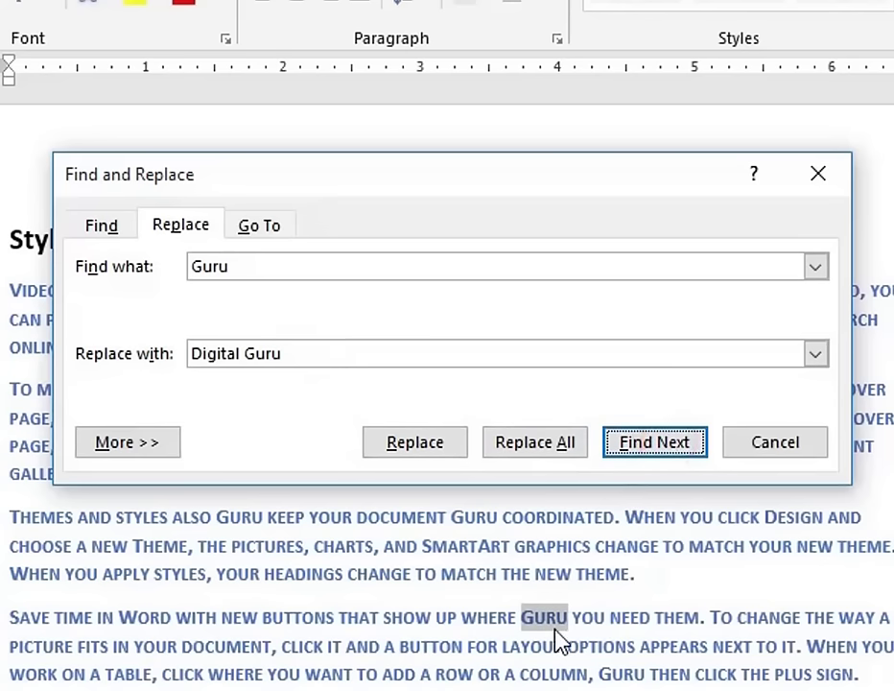
{"action": "left_click", "coordinate": [448, 453]}
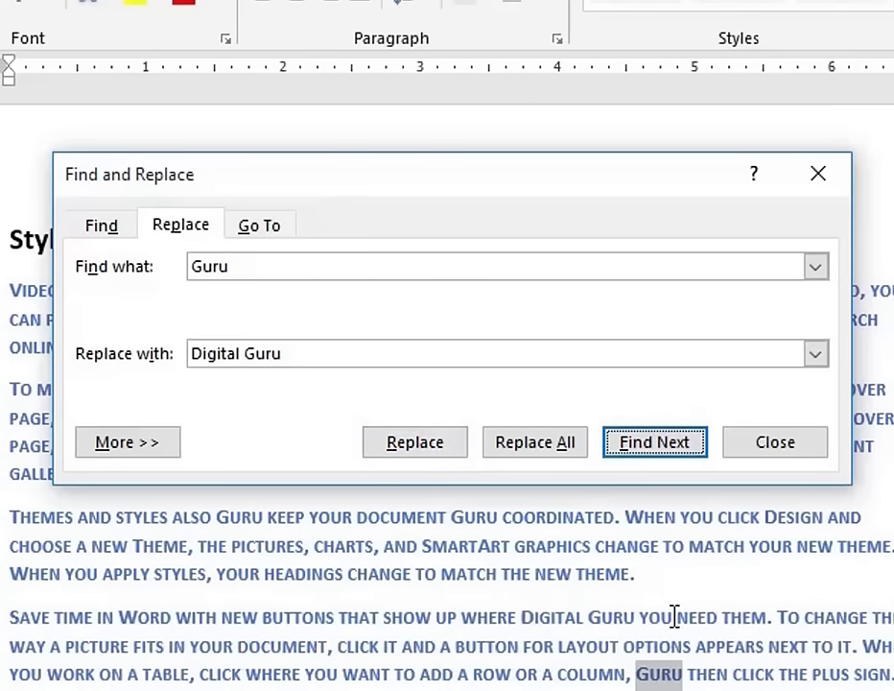
{"action": "left_click", "coordinate": [401, 453]}
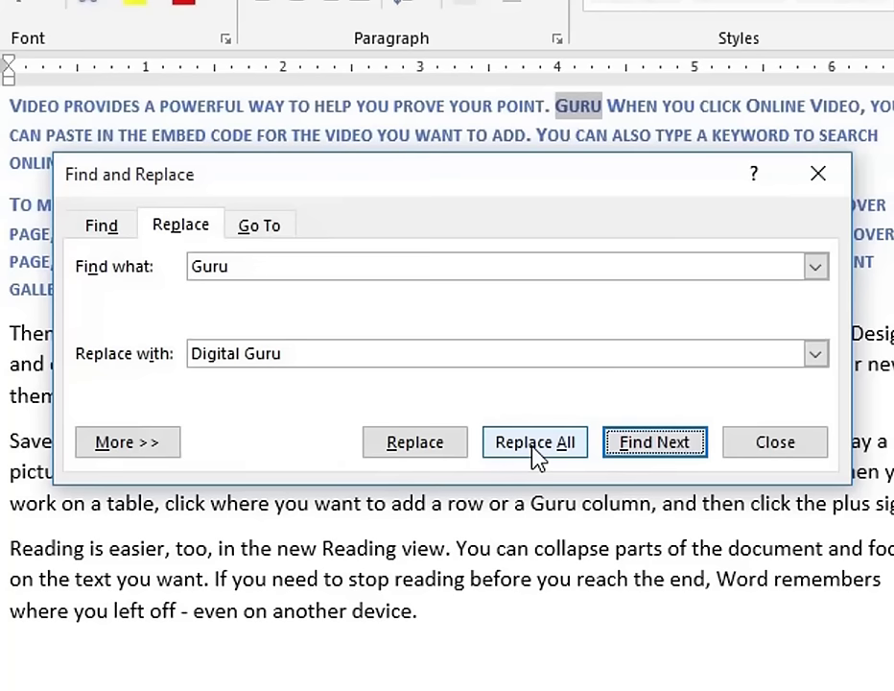
{"action": "left_click", "coordinate": [537, 452]}
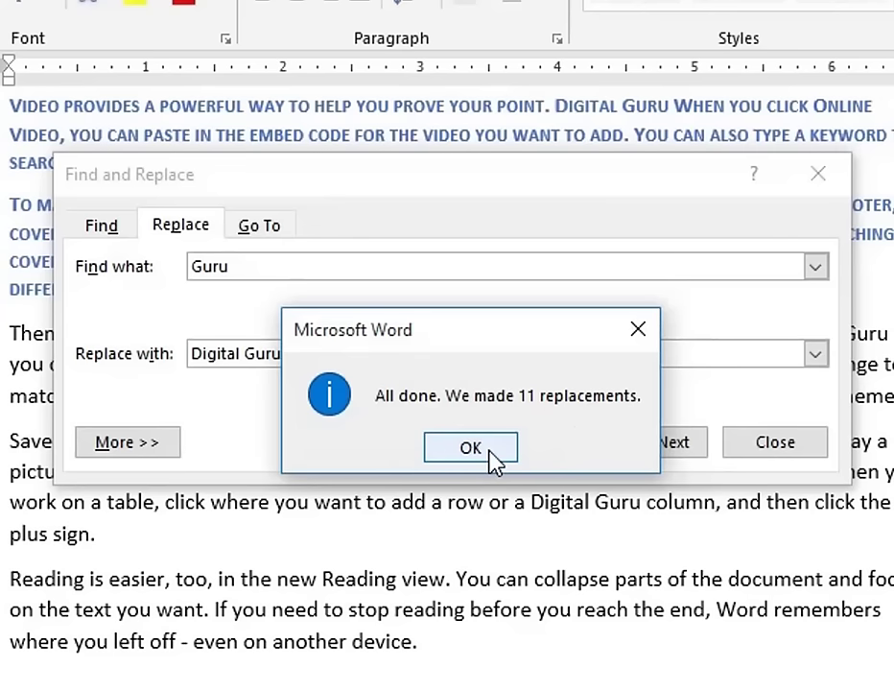
{"action": "left_click", "coordinate": [489, 457]}
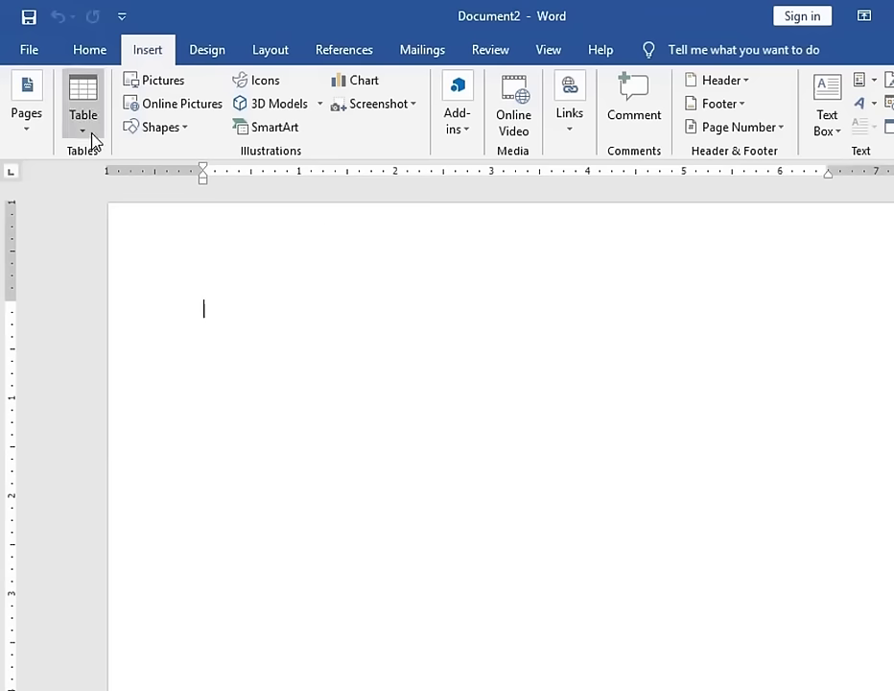
{"action": "left_click", "coordinate": [281, 300]}
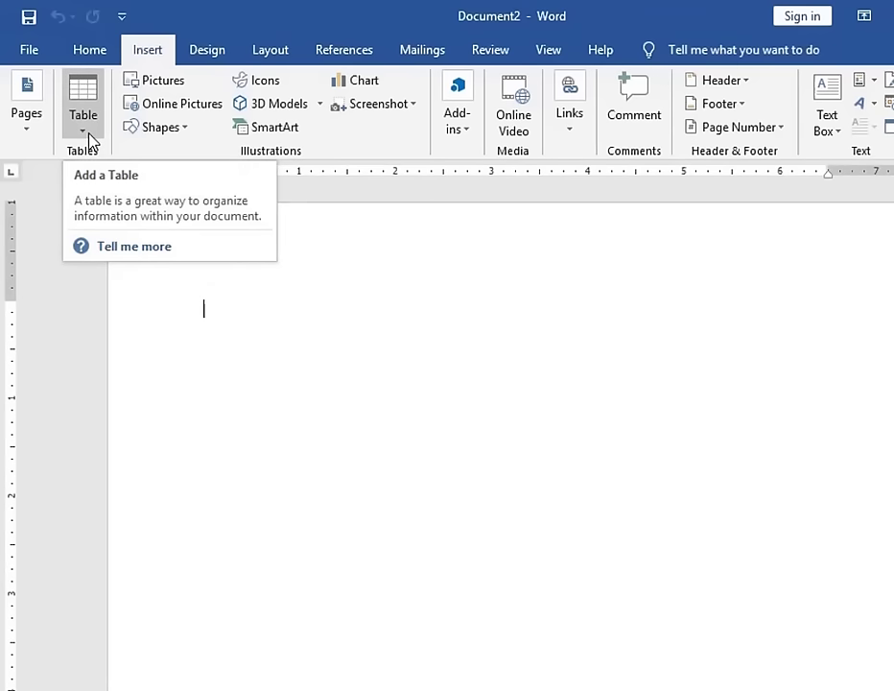
{"action": "left_click", "coordinate": [84, 134]}
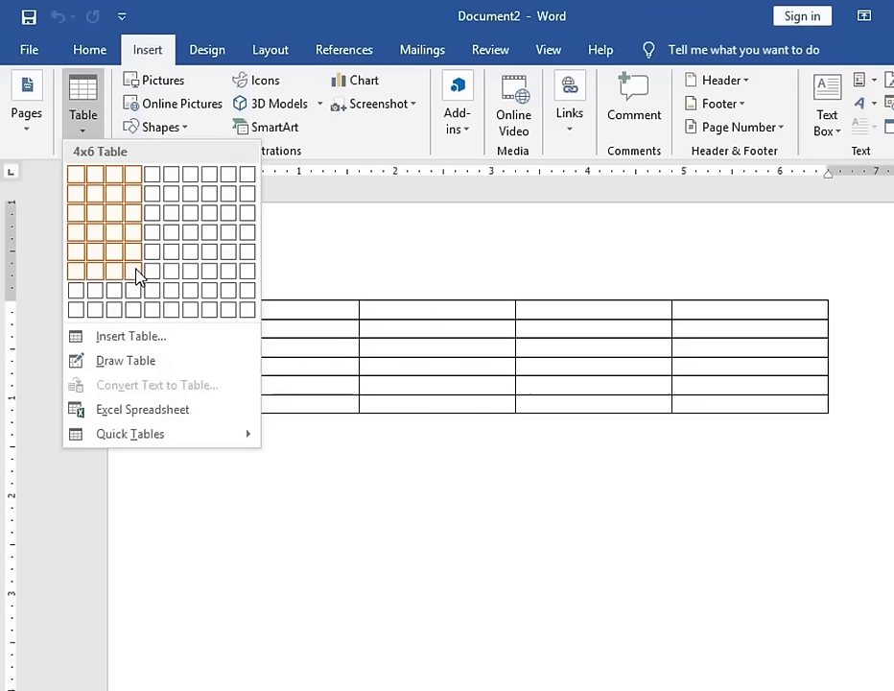
{"action": "left_click", "coordinate": [137, 275]}
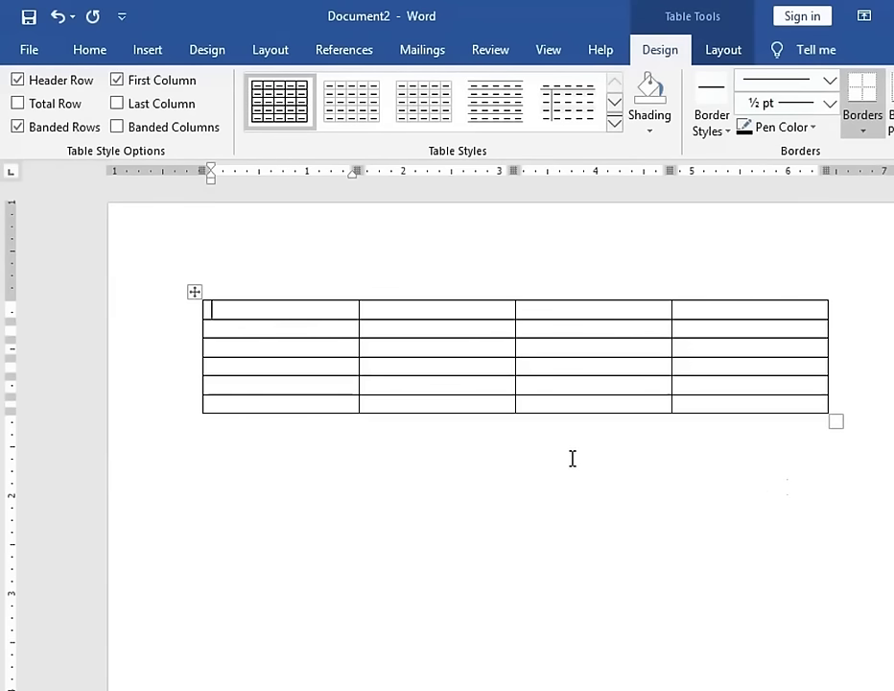
{"action": "left_click", "coordinate": [146, 52]}
{"action": "left_click", "coordinate": [261, 523]}
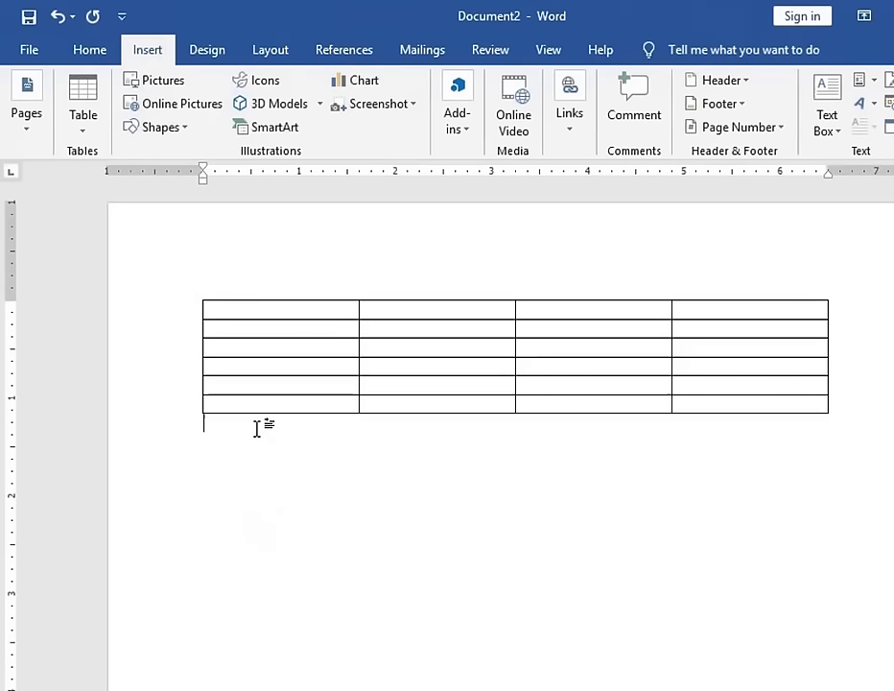
{"action": "key", "text": "ctrl+z"}
{"action": "left_click", "coordinate": [83, 139]}
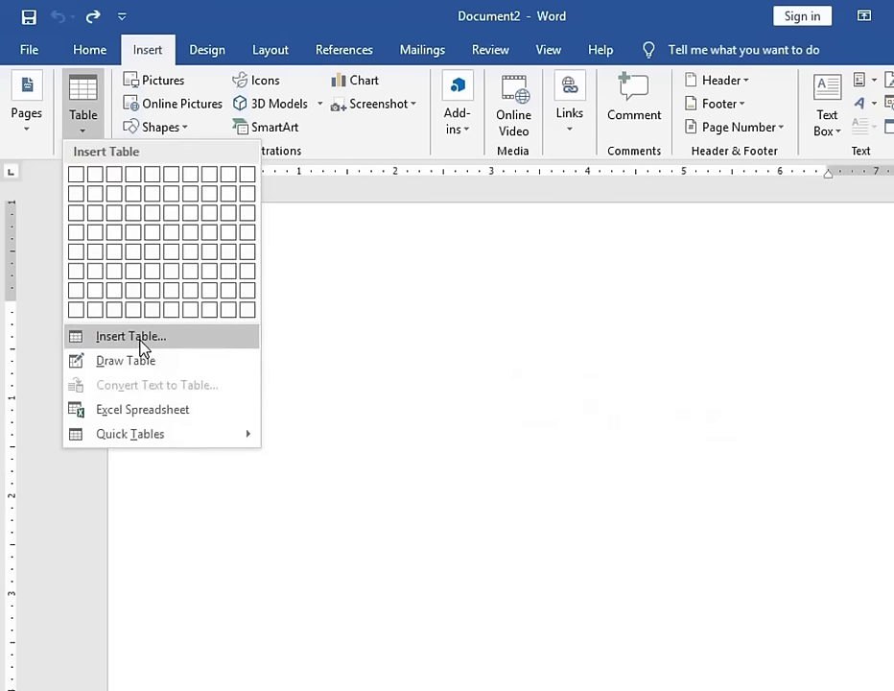
{"action": "left_click", "coordinate": [210, 340]}
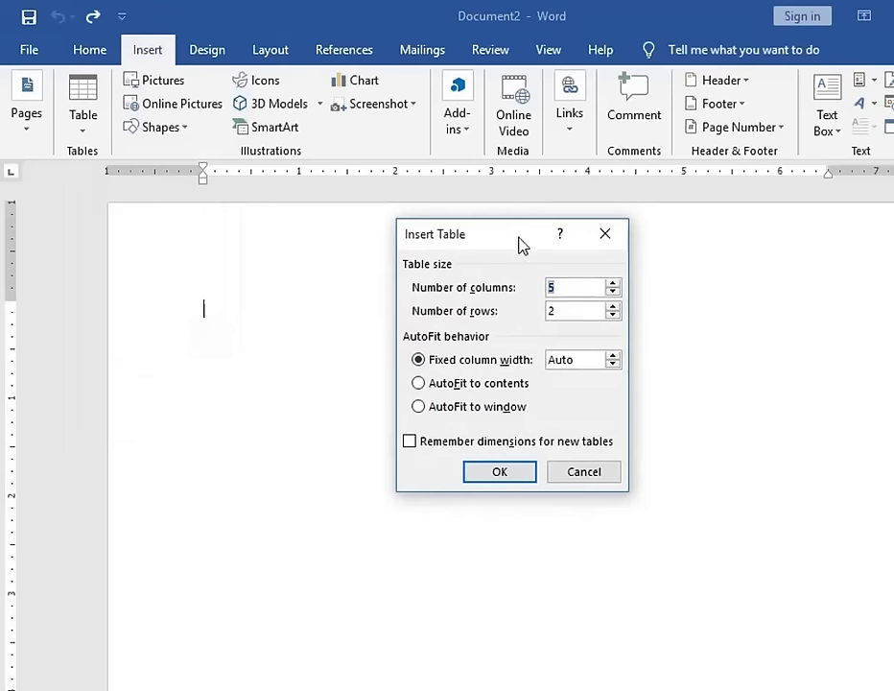
{"action": "left_click_drag", "start_coordinate": [521, 244], "coordinate": [385, 276]}
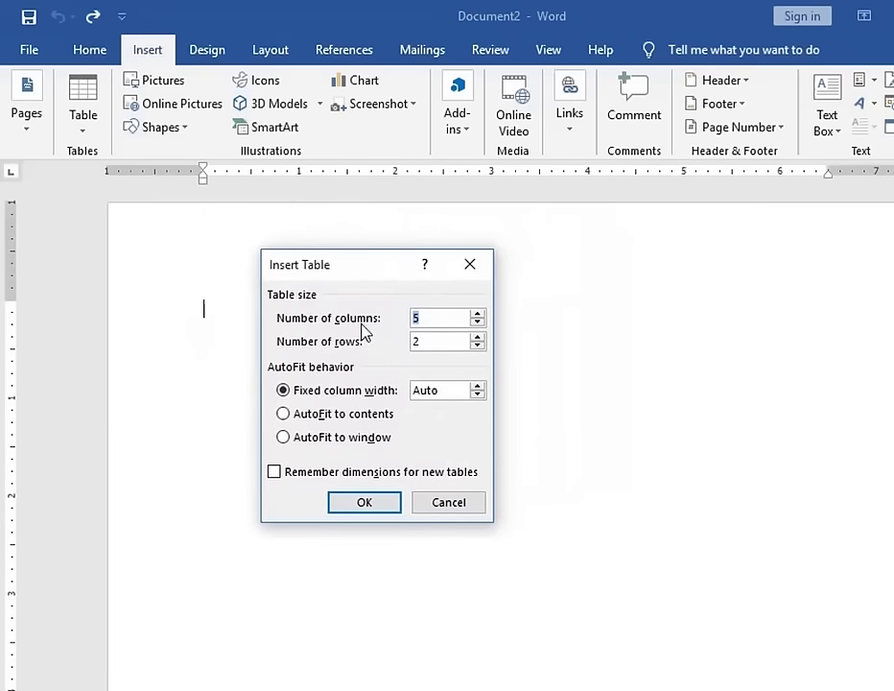
{"action": "left_click", "coordinate": [478, 329]}
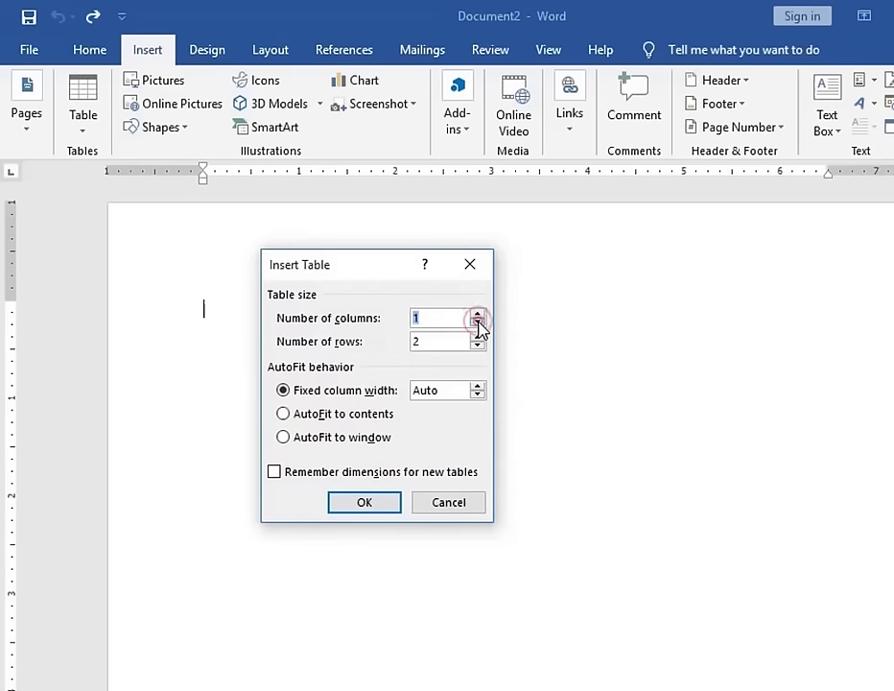
{"action": "left_click", "coordinate": [477, 316]}
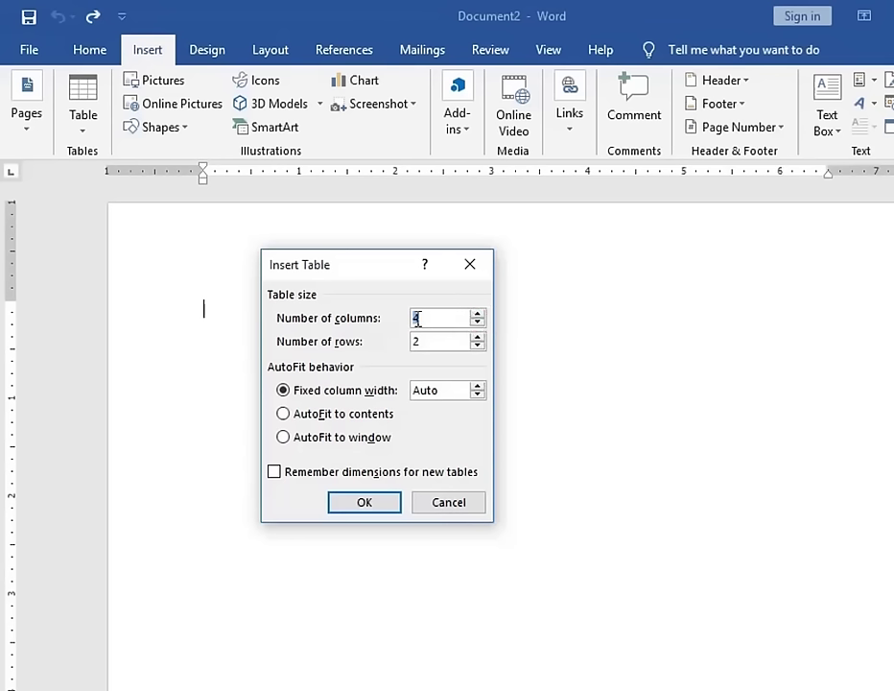
{"action": "left_click", "coordinate": [478, 345]}
{"action": "left_click", "coordinate": [478, 337]}
{"action": "left_click", "coordinate": [478, 337]}
{"action": "left_click", "coordinate": [478, 337]}
{"action": "left_click", "coordinate": [477, 336]}
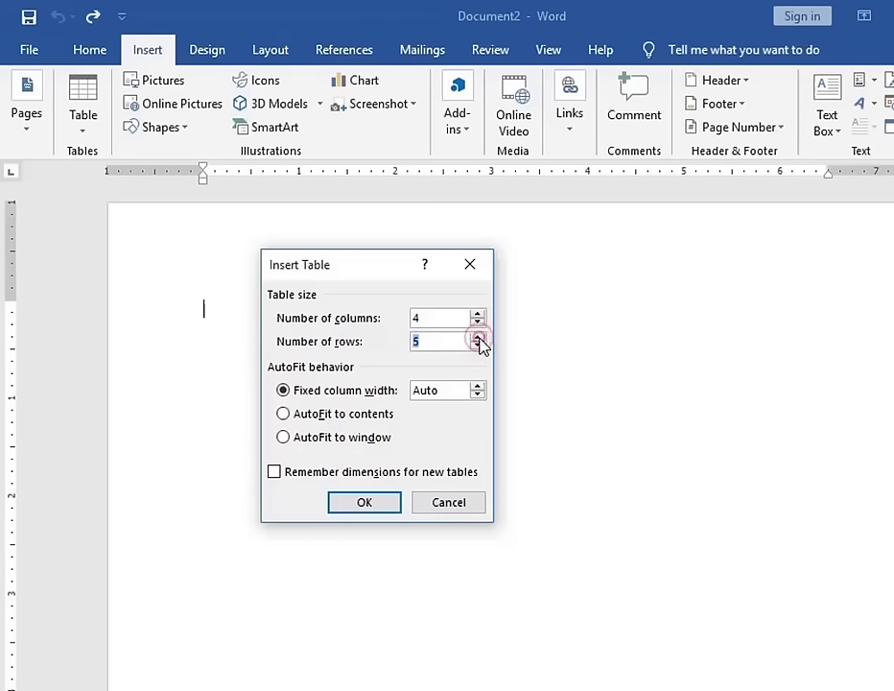
{"action": "left_click", "coordinate": [478, 336]}
{"action": "left_click", "coordinate": [477, 346]}
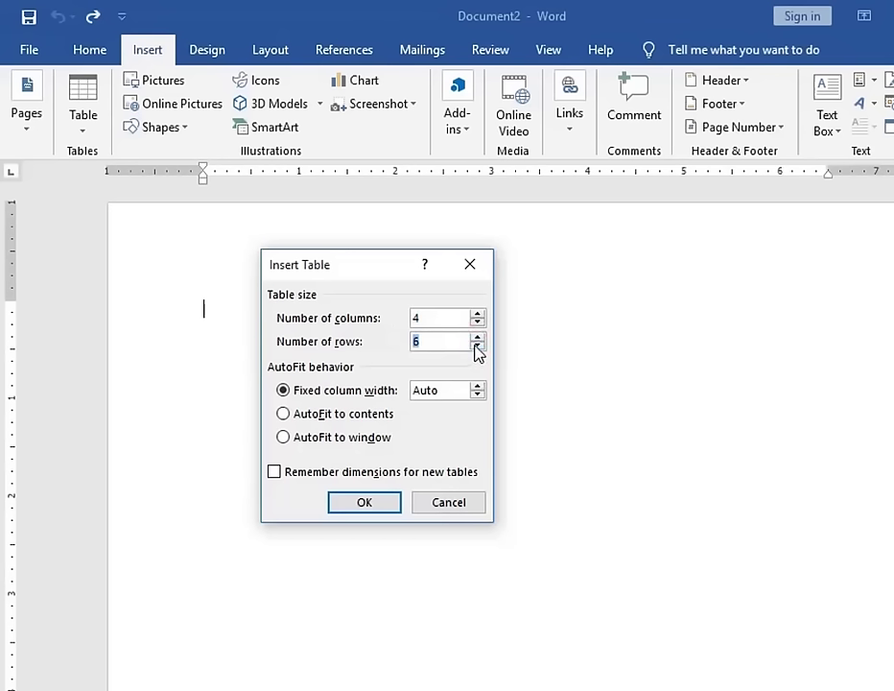
{"action": "left_click", "coordinate": [382, 505]}
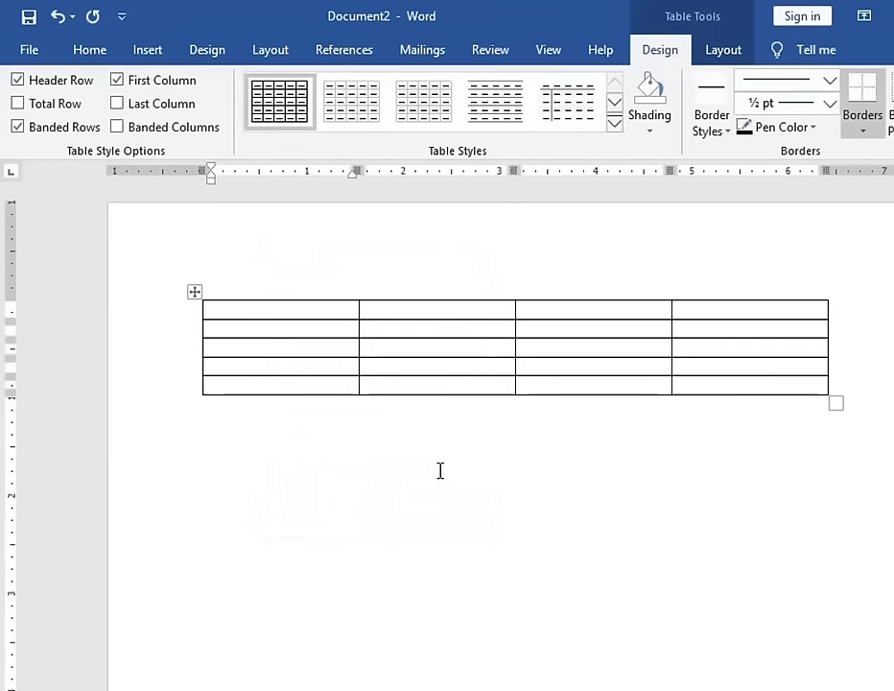
{"action": "key", "text": "ctrl+z"}
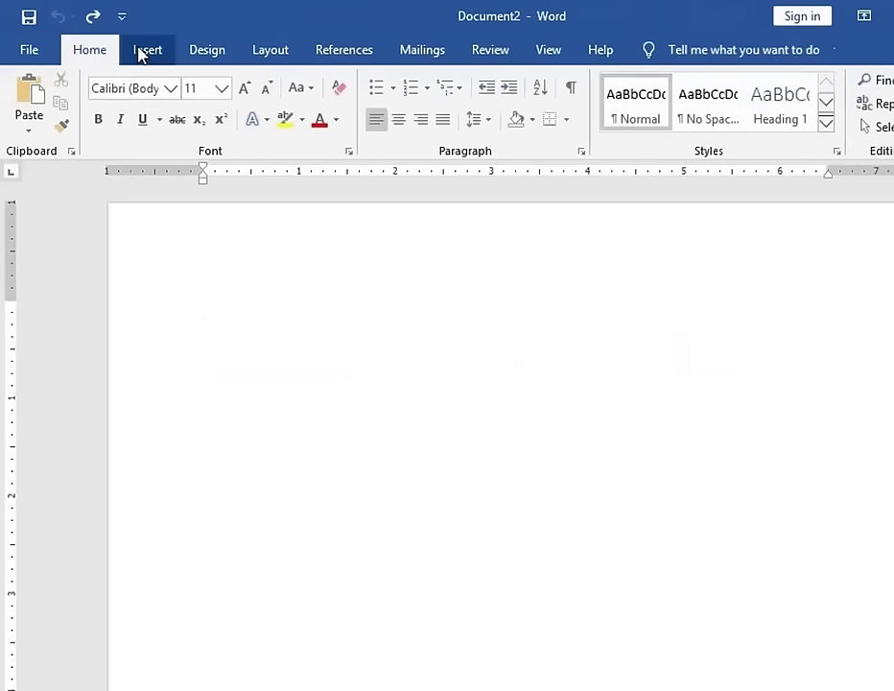
- Draw a wide table outline with Draw Table and divide it into seven columns
{"action": "left_click", "coordinate": [142, 53]}
{"action": "left_click", "coordinate": [90, 139]}
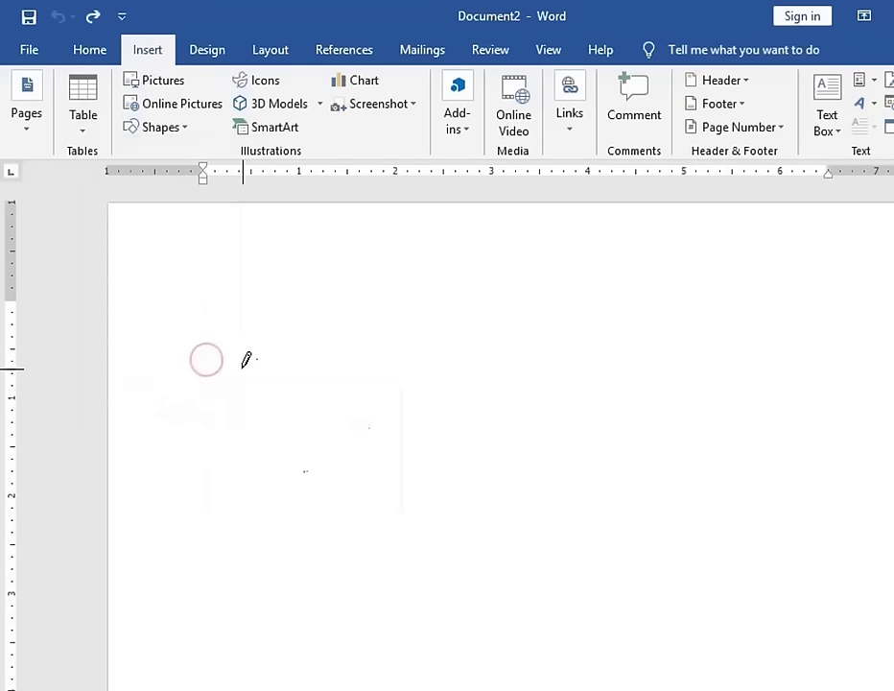
{"action": "left_click_drag", "start_coordinate": [201, 309], "coordinate": [754, 424]}
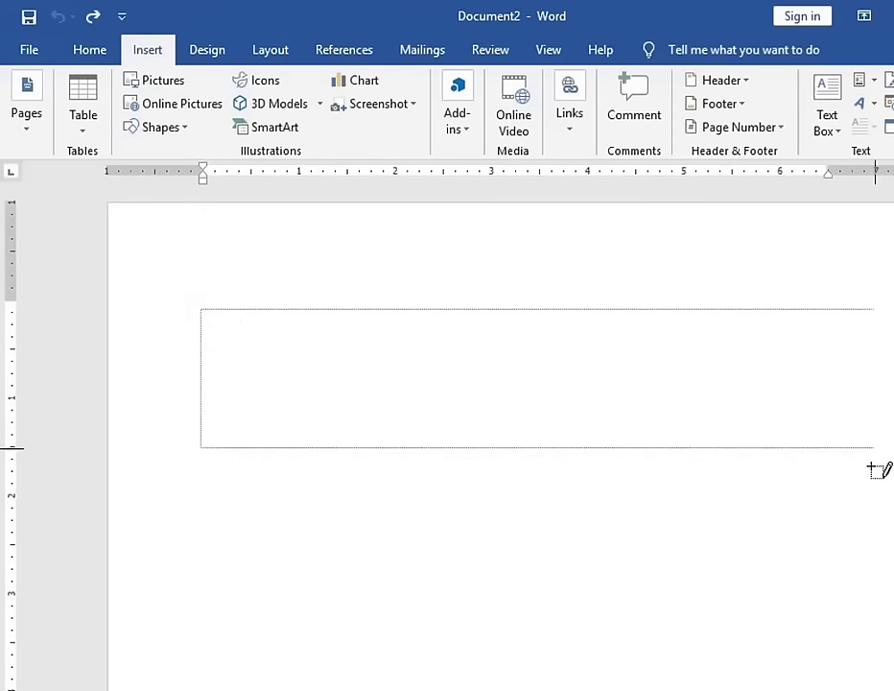
{"action": "left_click_drag", "start_coordinate": [754, 424], "coordinate": [865, 478]}
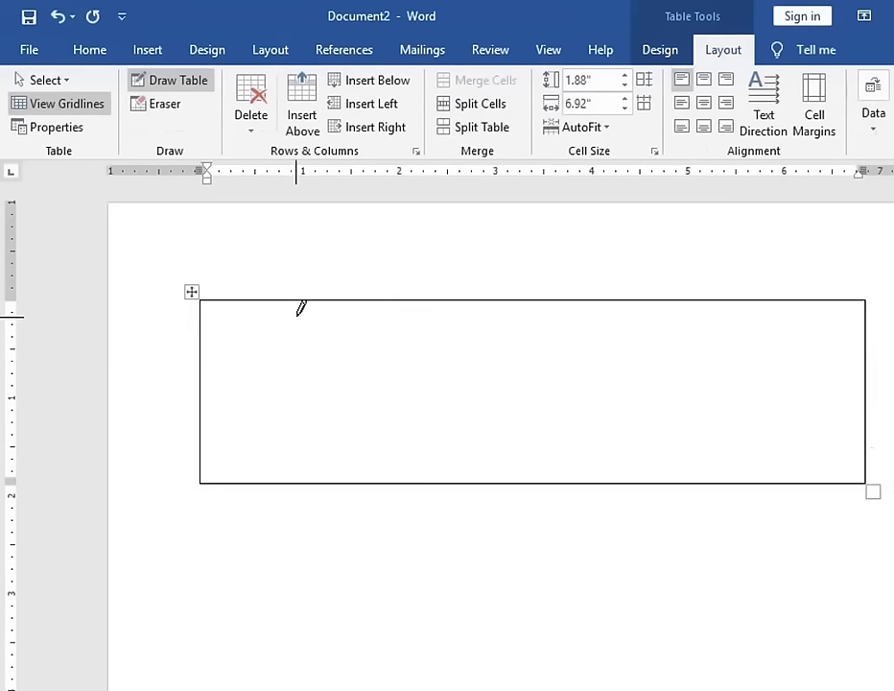
{"action": "left_click_drag", "start_coordinate": [295, 299], "coordinate": [299, 436]}
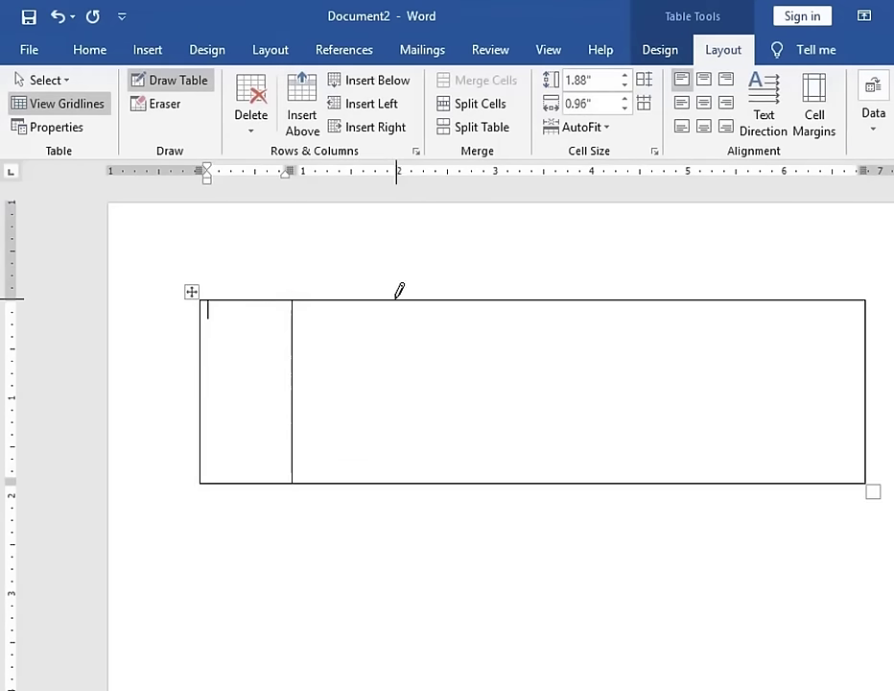
{"action": "left_click_drag", "start_coordinate": [389, 299], "coordinate": [397, 461]}
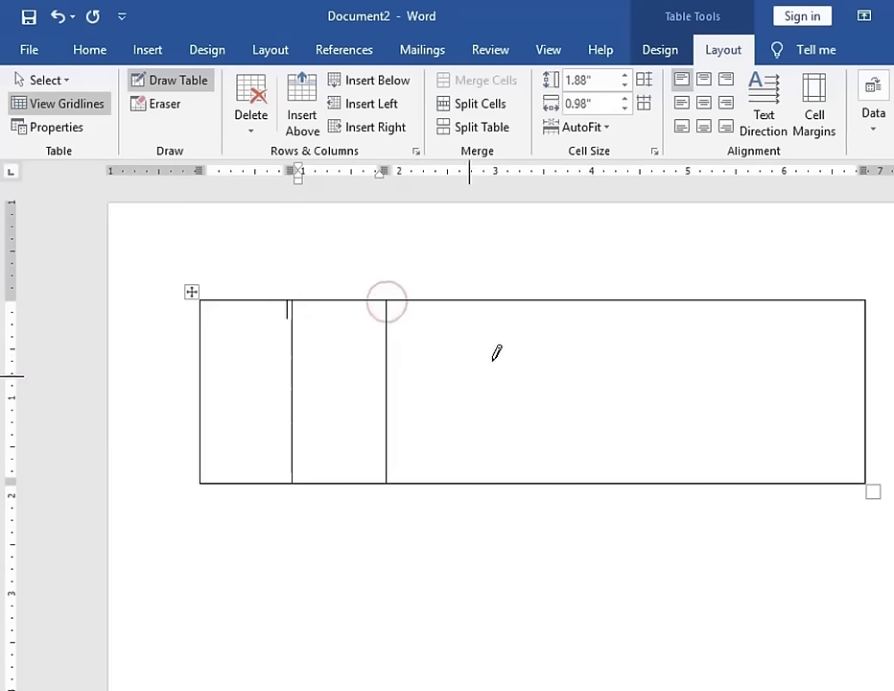
{"action": "left_click_drag", "start_coordinate": [506, 301], "coordinate": [503, 475]}
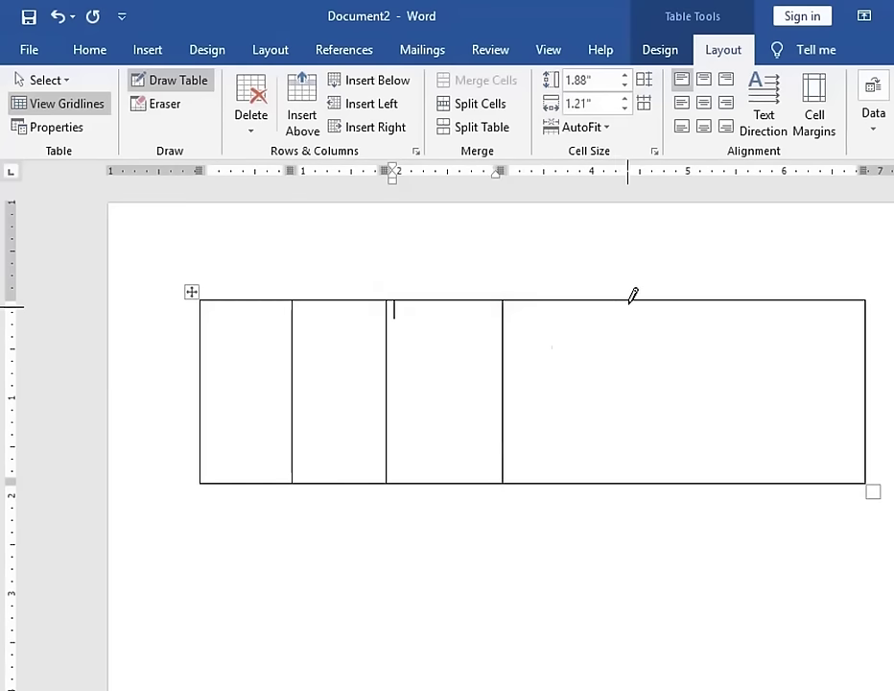
{"action": "left_click_drag", "start_coordinate": [631, 301], "coordinate": [632, 475]}
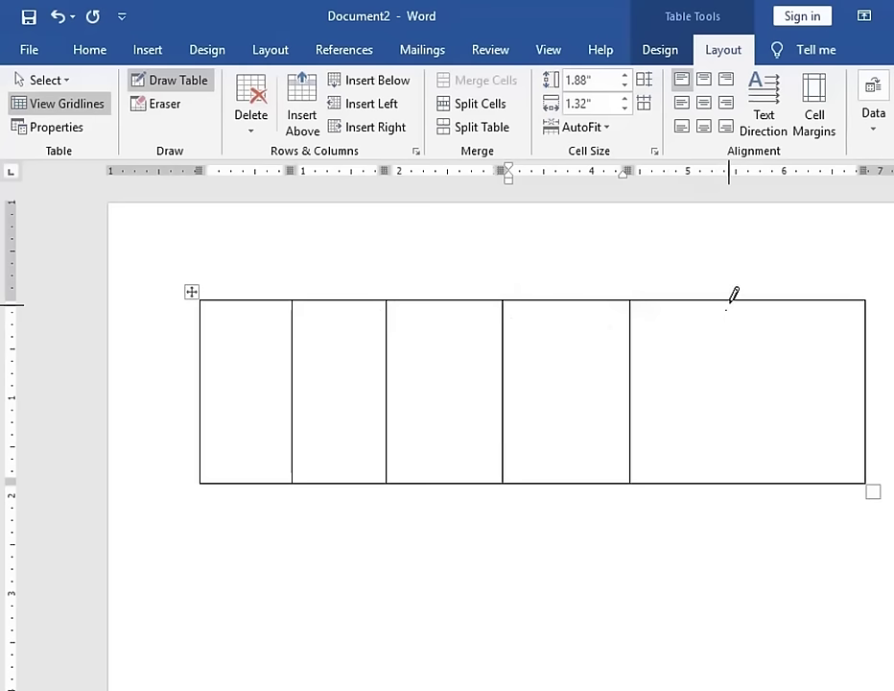
{"action": "left_click_drag", "start_coordinate": [729, 299], "coordinate": [732, 444]}
{"action": "left_click_drag", "start_coordinate": [792, 300], "coordinate": [793, 477]}
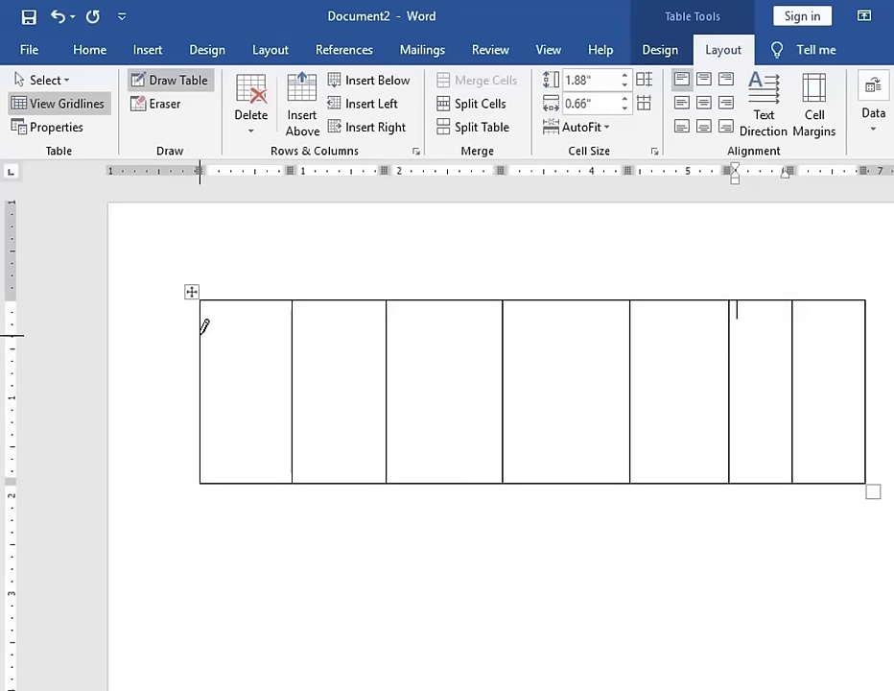
- Draw four horizontal borders across the table to split it into rows
{"action": "left_click_drag", "start_coordinate": [202, 334], "coordinate": [842, 331]}
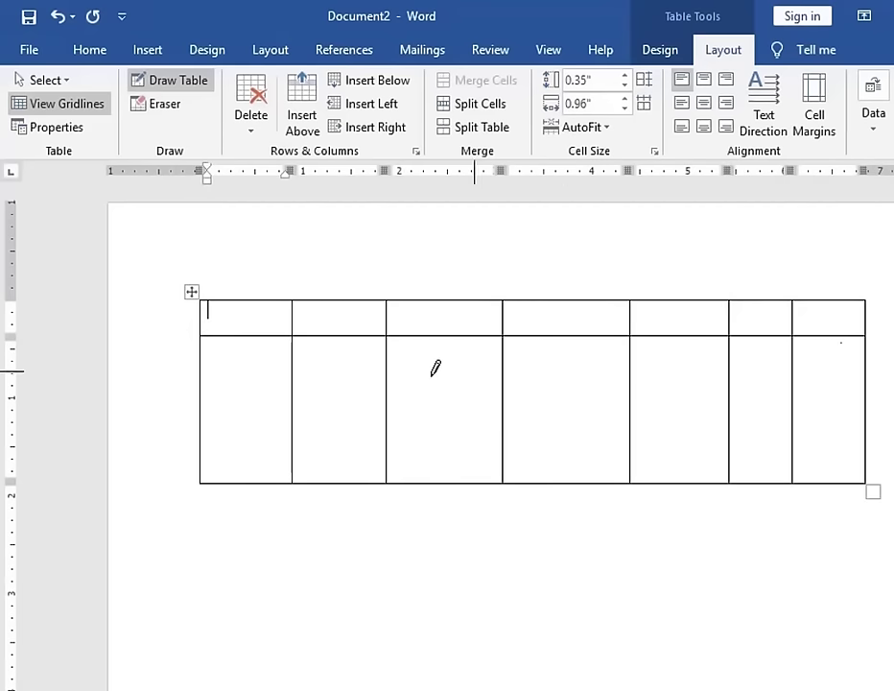
{"action": "left_click_drag", "start_coordinate": [202, 371], "coordinate": [854, 370]}
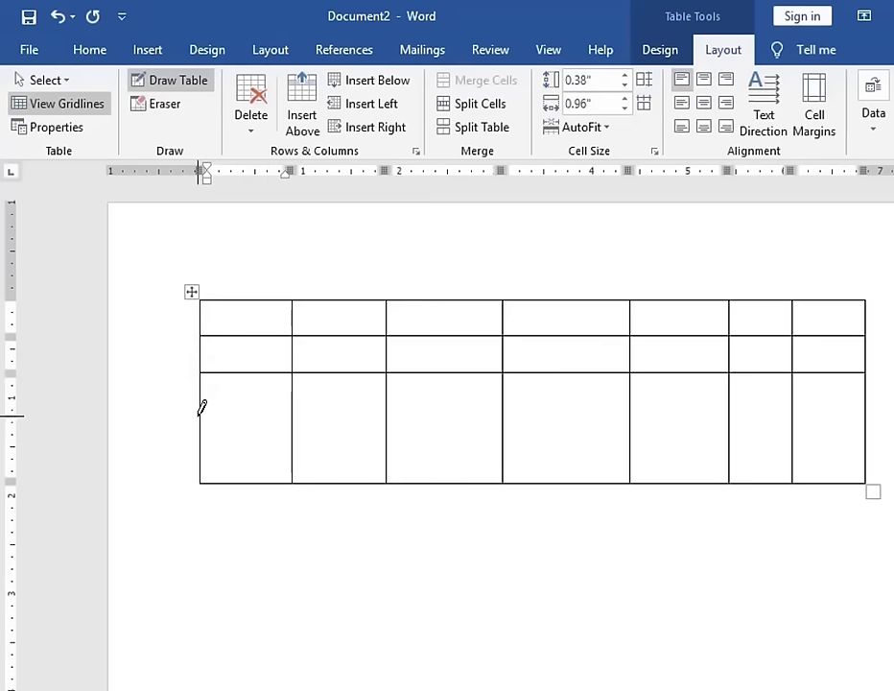
{"action": "left_click_drag", "start_coordinate": [199, 408], "coordinate": [846, 395]}
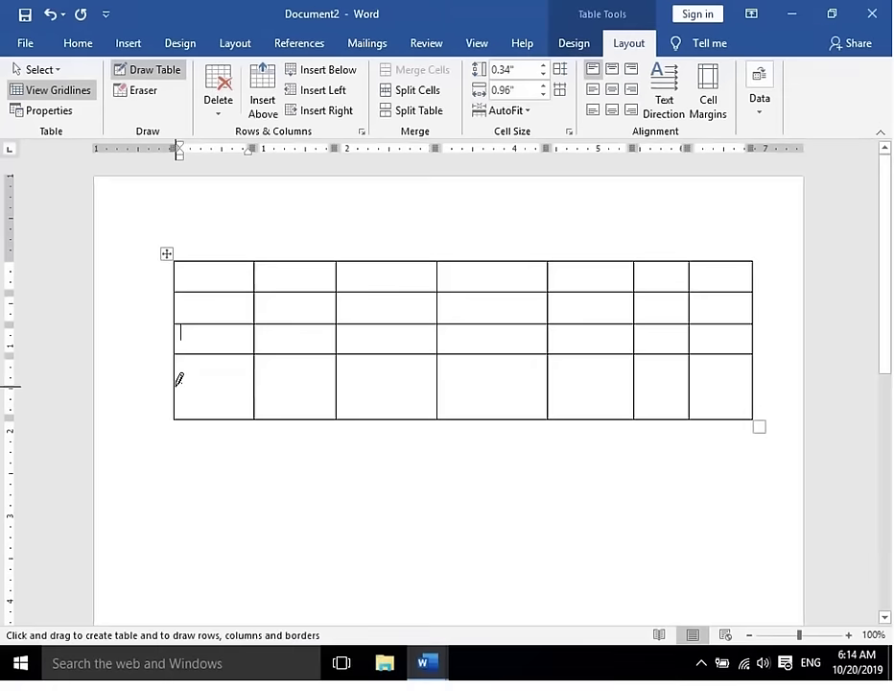
{"action": "left_click_drag", "start_coordinate": [177, 385], "coordinate": [745, 361]}
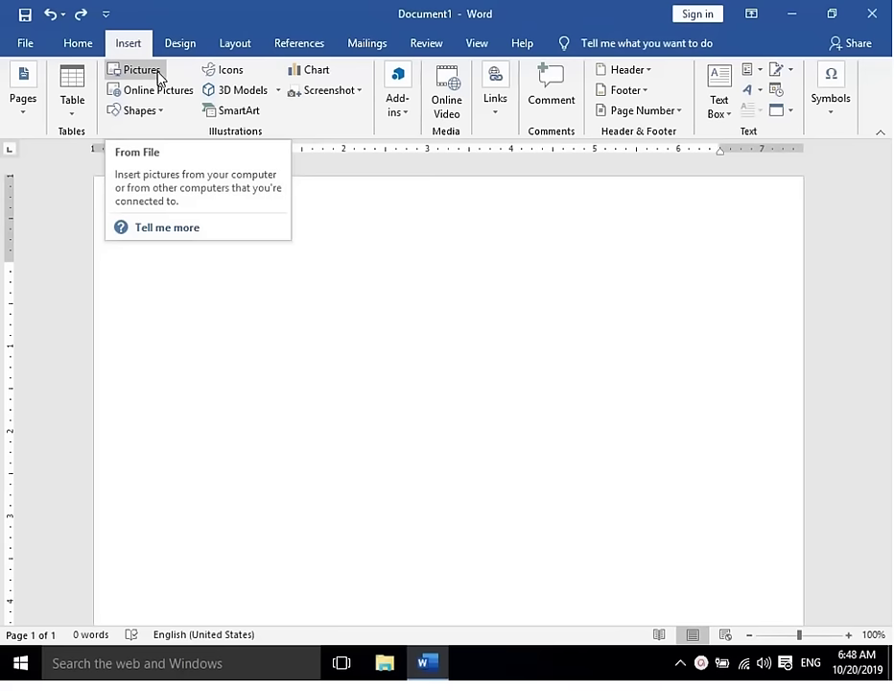
- Insert the 'school logo' PNG from the Pictures folder after checking Documents, Desktop, C: and E:
{"action": "left_click", "coordinate": [160, 77]}
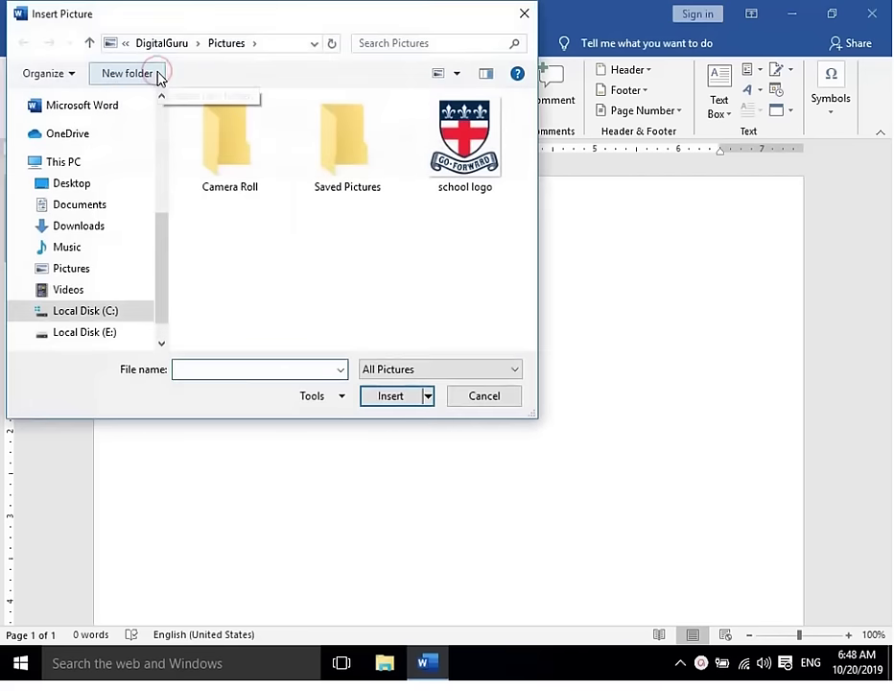
{"action": "left_click", "coordinate": [472, 399]}
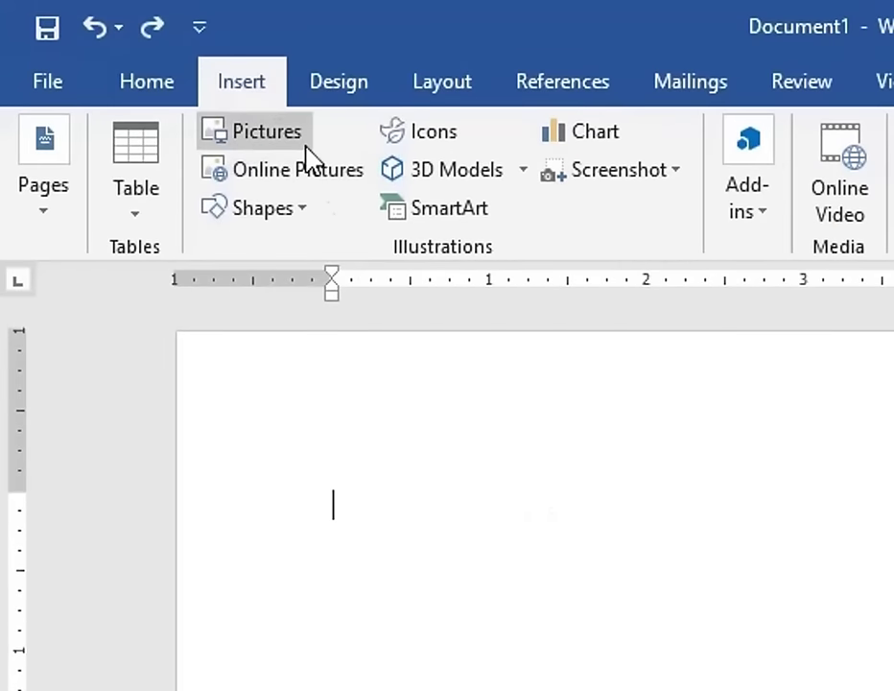
{"action": "left_click", "coordinate": [304, 141]}
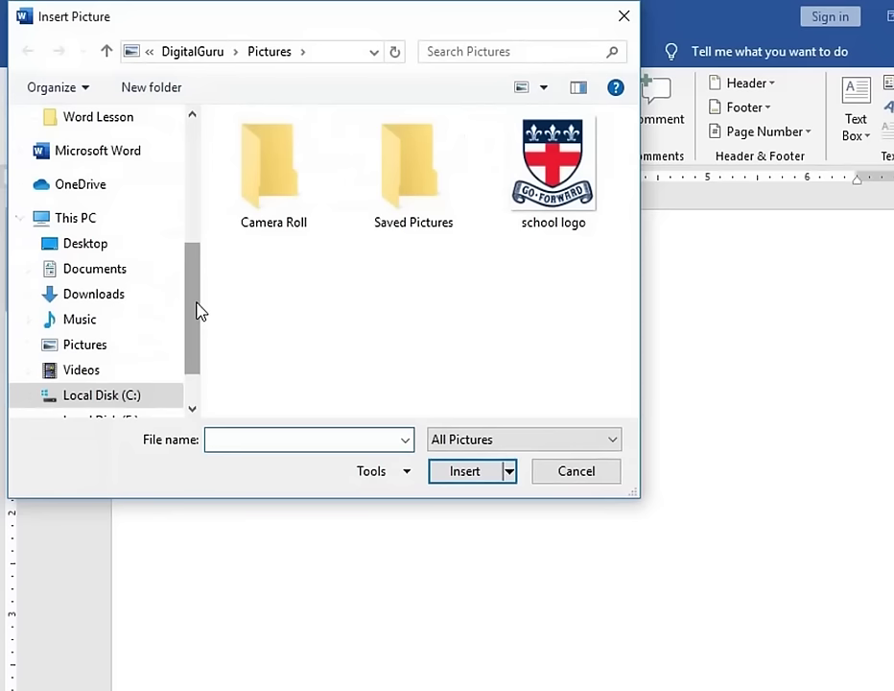
{"action": "left_click_drag", "start_coordinate": [195, 310], "coordinate": [195, 348]}
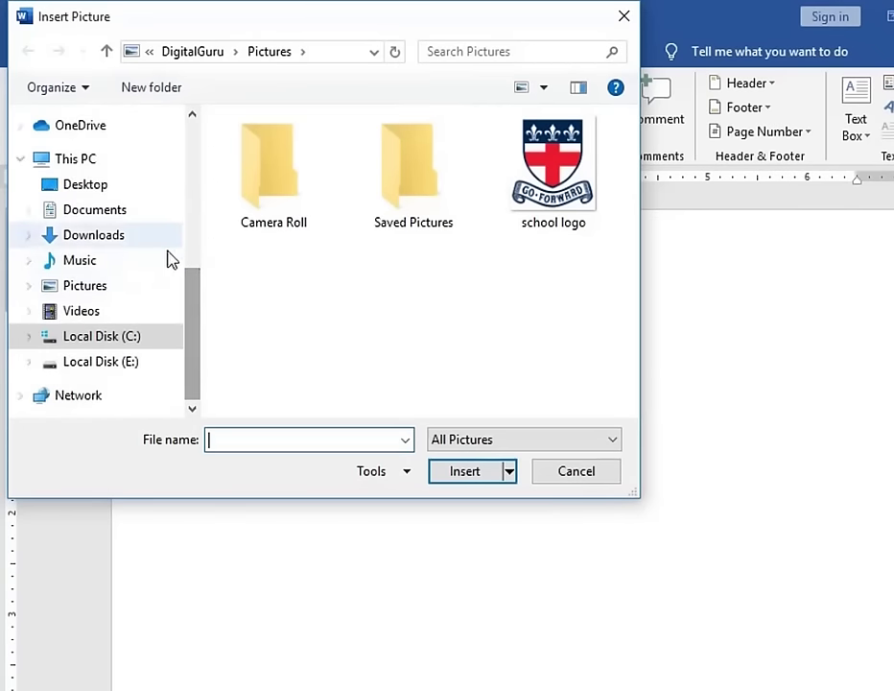
{"action": "left_click", "coordinate": [96, 211]}
{"action": "left_click", "coordinate": [96, 189]}
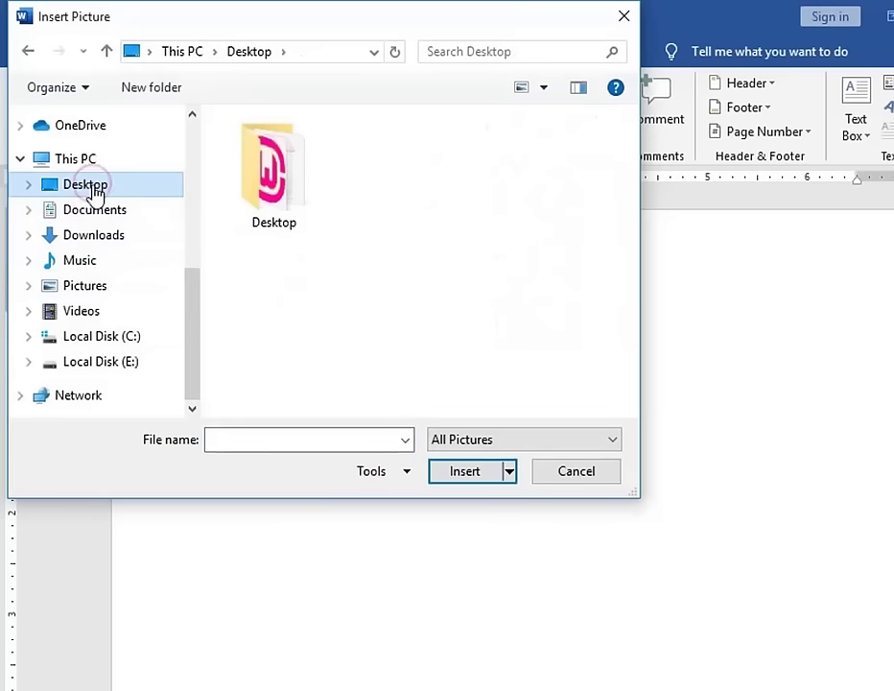
{"action": "left_click", "coordinate": [86, 338]}
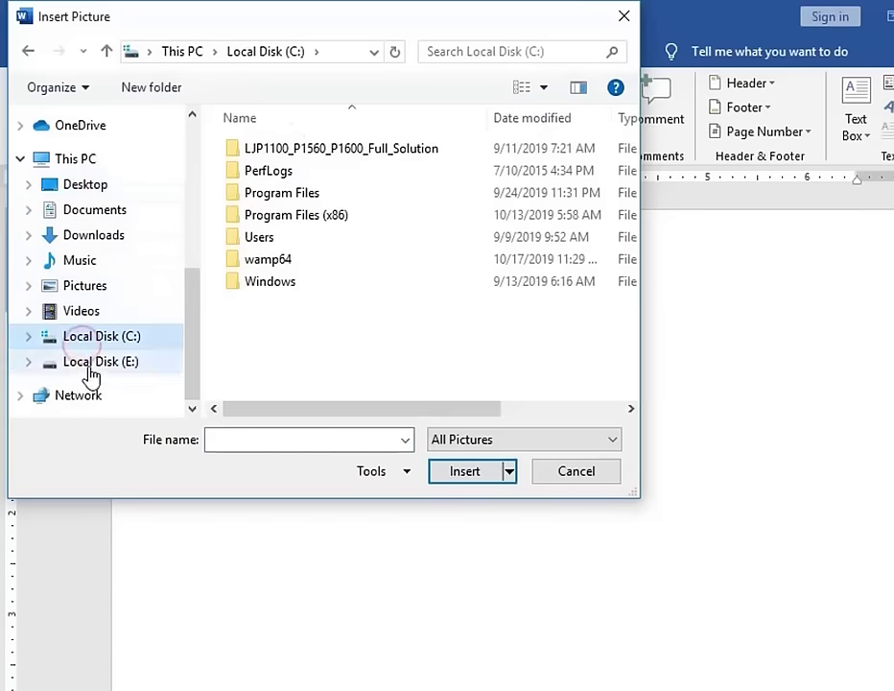
{"action": "left_click", "coordinate": [91, 369]}
{"action": "mouse_move", "coordinate": [191, 333]}
{"action": "left_mouse_down"}
{"action": "mouse_move", "coordinate": [187, 297]}
{"action": "mouse_move", "coordinate": [196, 345]}
{"action": "left_mouse_up"}
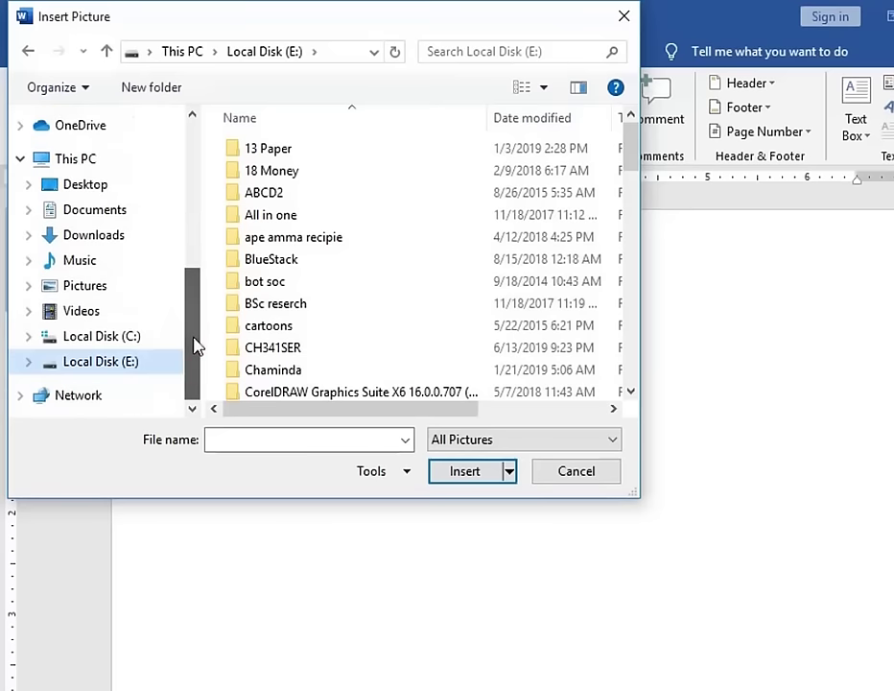
{"action": "left_click", "coordinate": [105, 290]}
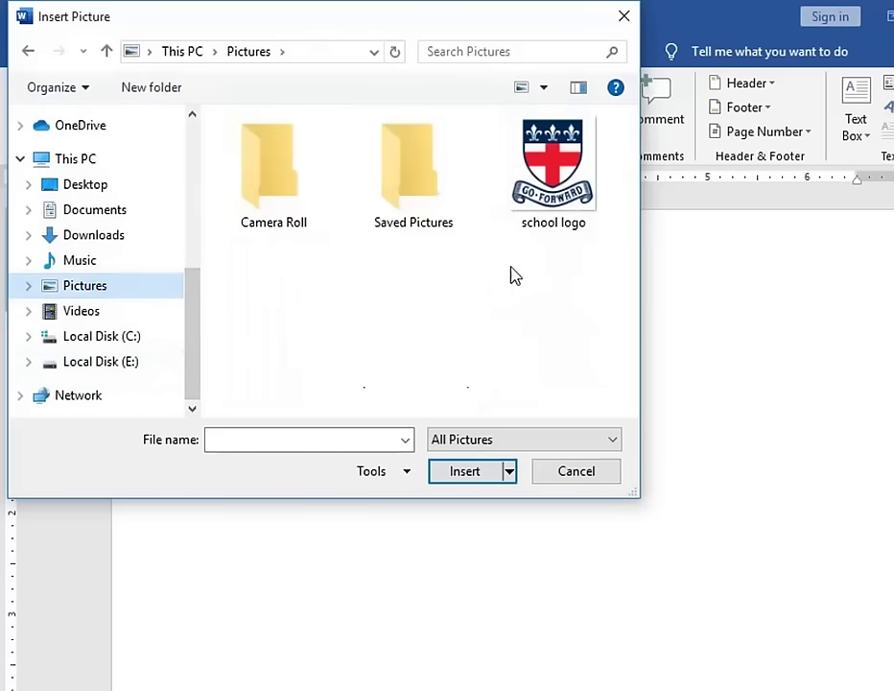
{"action": "mouse_move", "coordinate": [552, 171]}
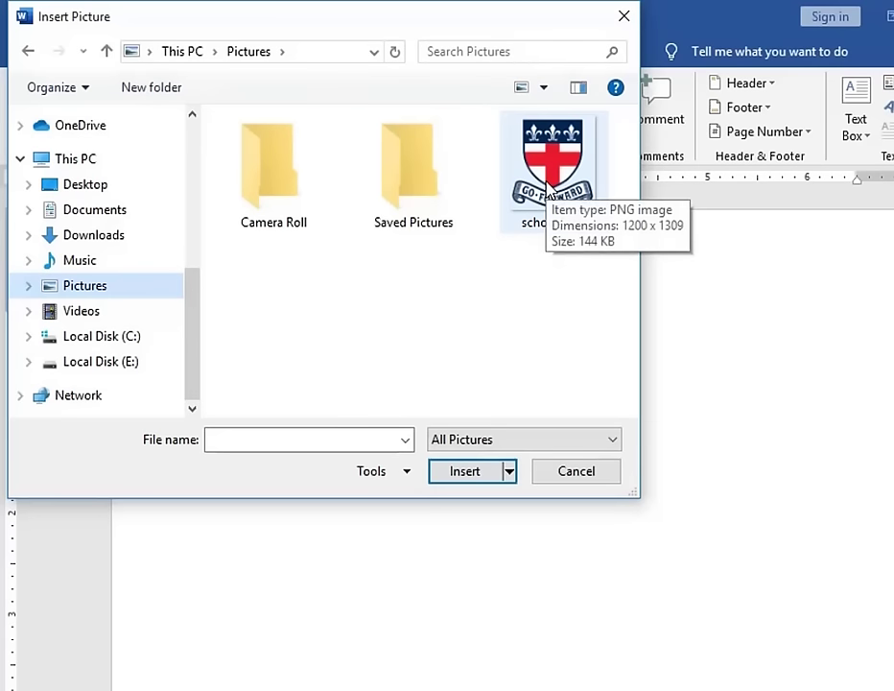
{"action": "left_click", "coordinate": [549, 182]}
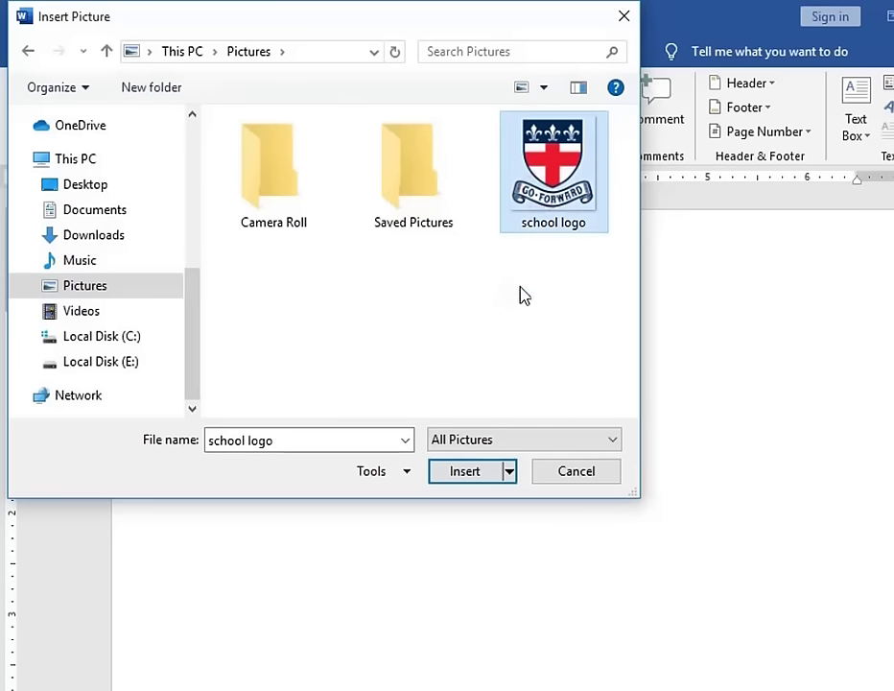
{"action": "left_click", "coordinate": [468, 476]}
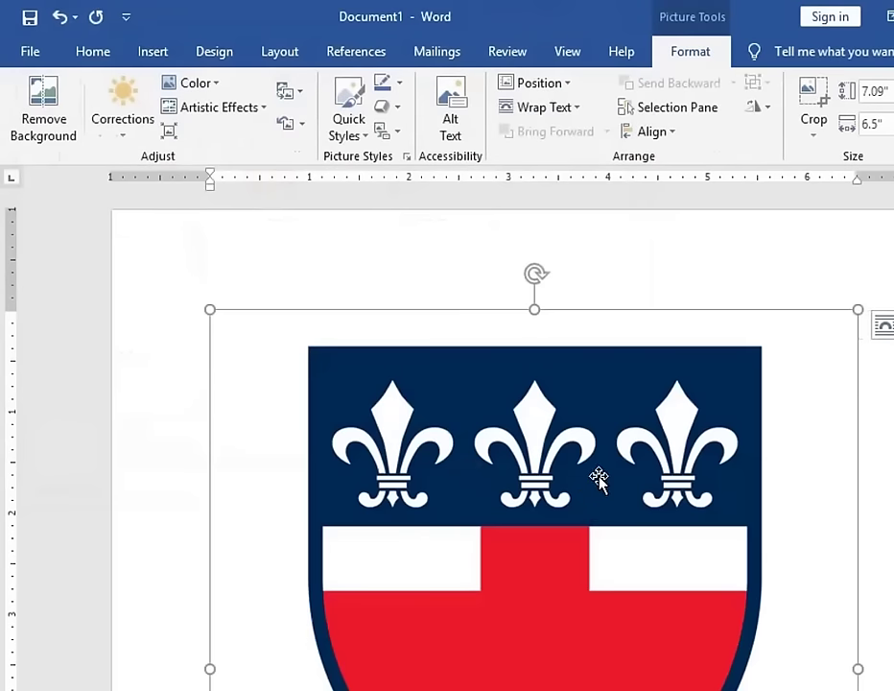
{"action": "scroll", "coordinate": [597, 478], "scroll_direction": "down", "scroll_amount": 3}
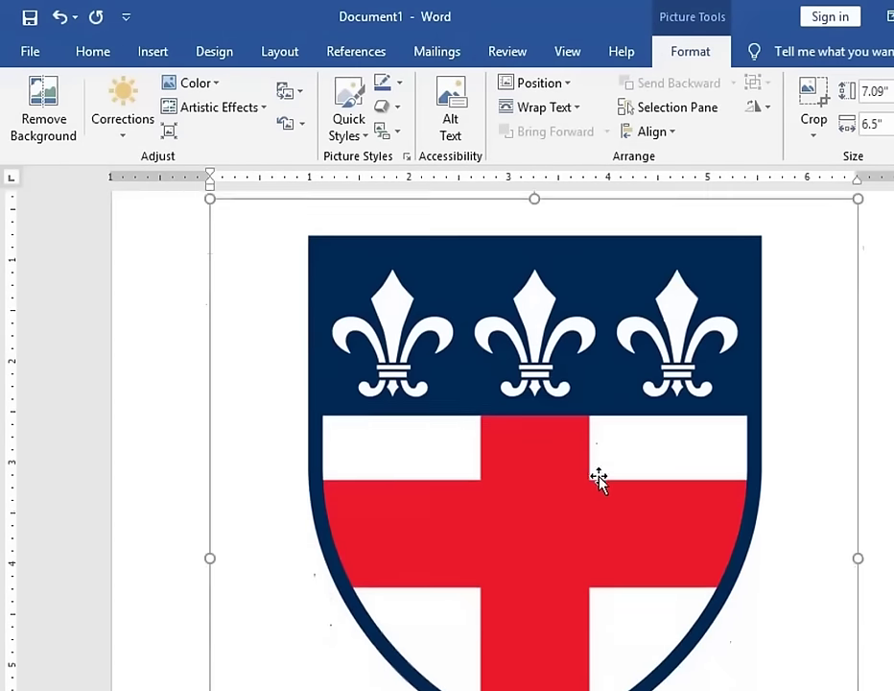
{"action": "scroll", "coordinate": [535, 432], "scroll_direction": "down", "scroll_amount": 7}
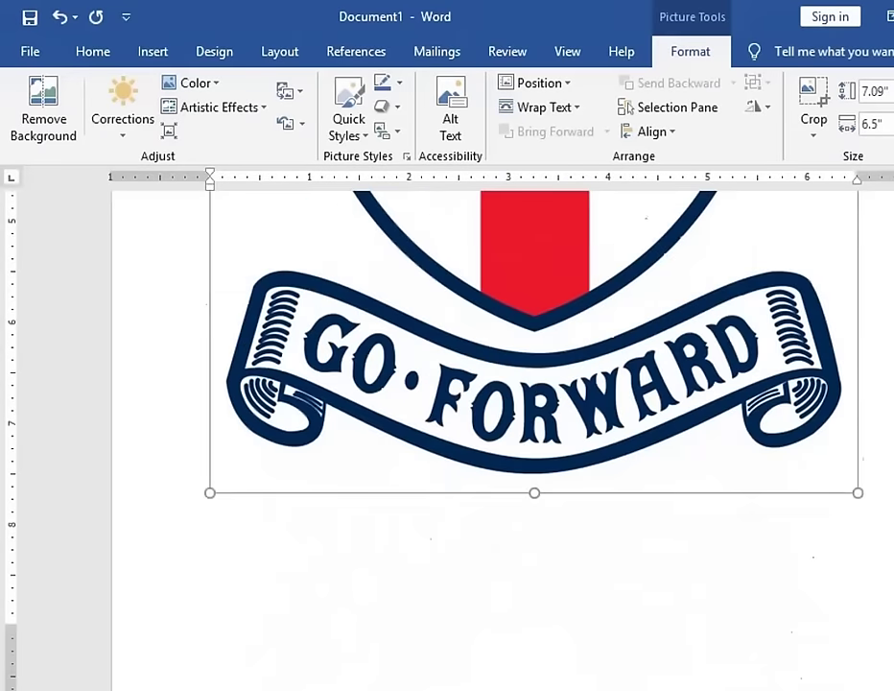
{"action": "scroll", "coordinate": [534, 431], "scroll_direction": "up", "scroll_amount": 10}
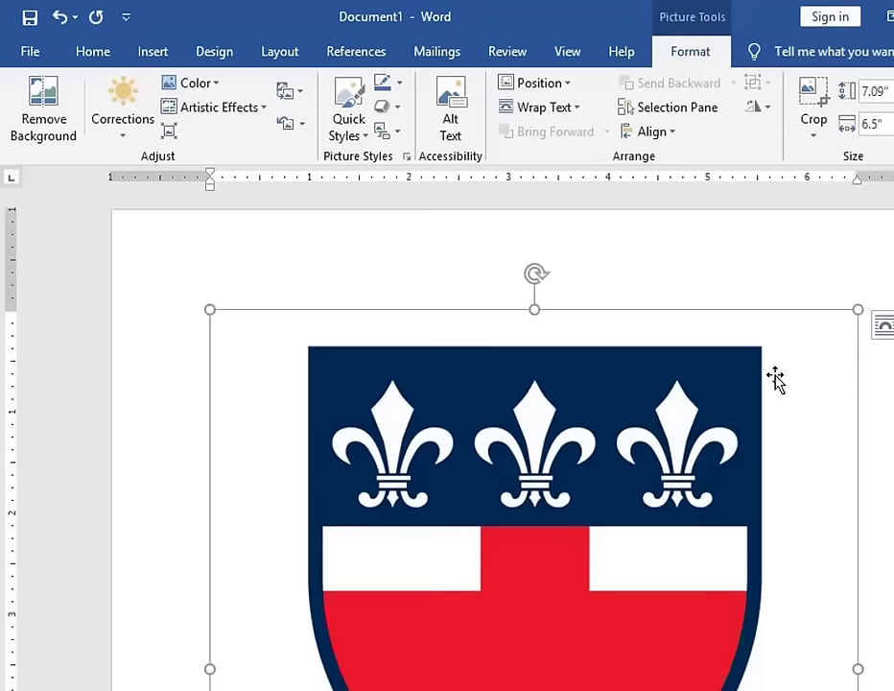
{"action": "scroll", "coordinate": [678, 413], "scroll_direction": "down", "scroll_amount": 3}
{"action": "left_click", "coordinate": [644, 379]}
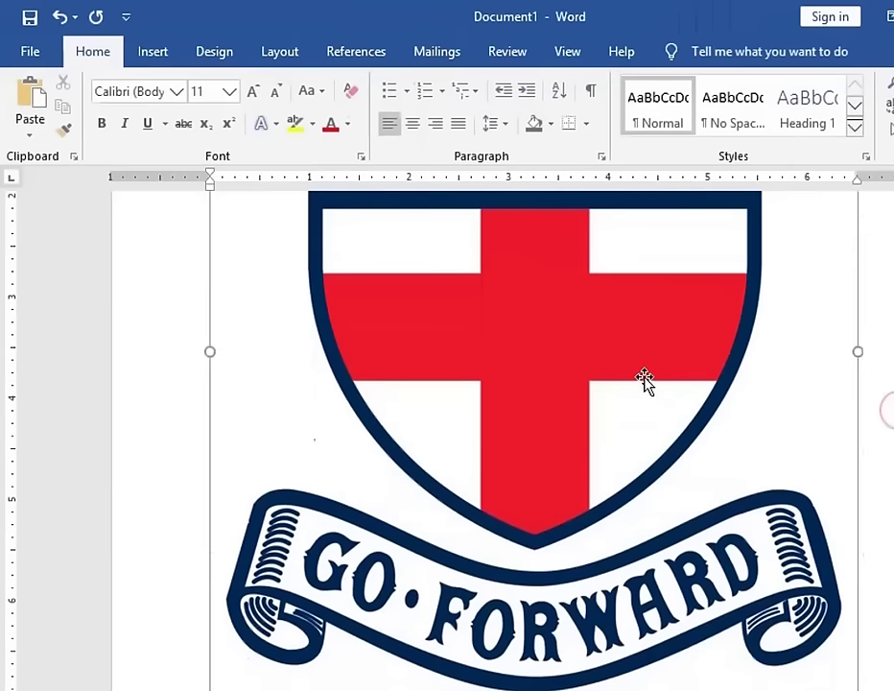
{"action": "scroll", "coordinate": [645, 379], "scroll_direction": "up", "scroll_amount": 2}
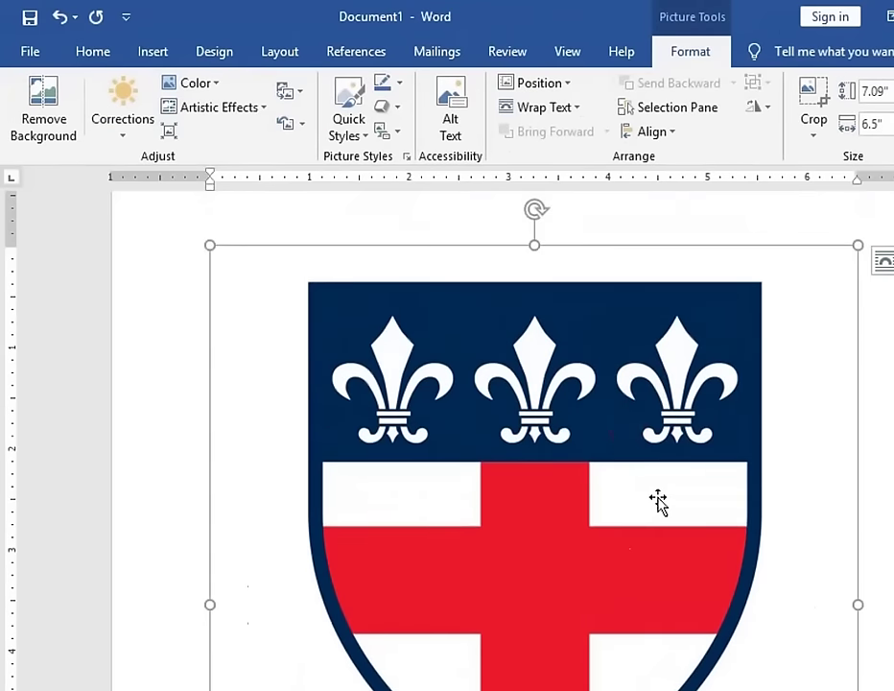
{"action": "scroll", "coordinate": [659, 501], "scroll_direction": "down", "scroll_amount": 1}
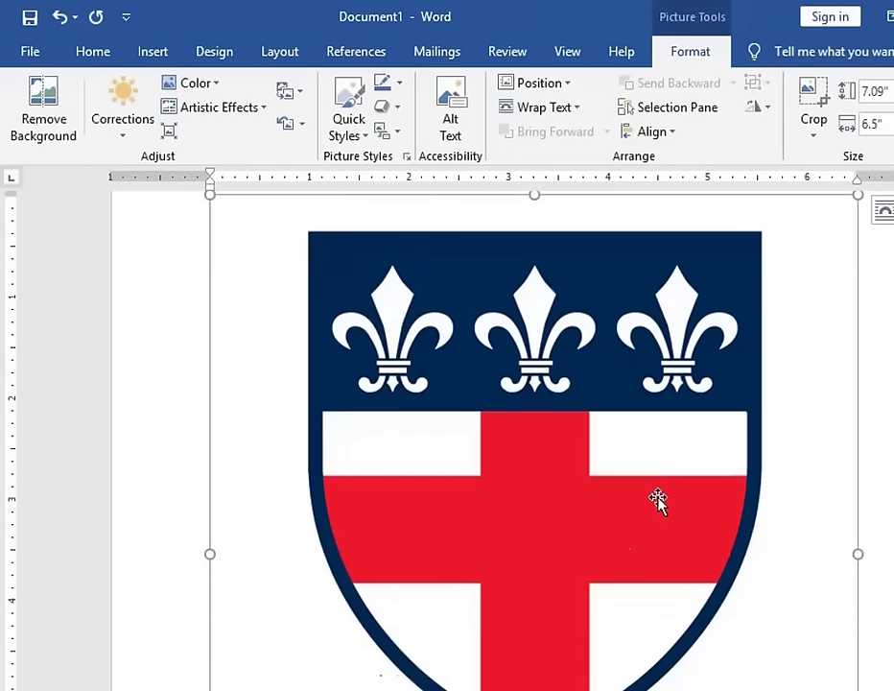
{"action": "scroll", "coordinate": [657, 499], "scroll_direction": "down", "scroll_amount": 3}
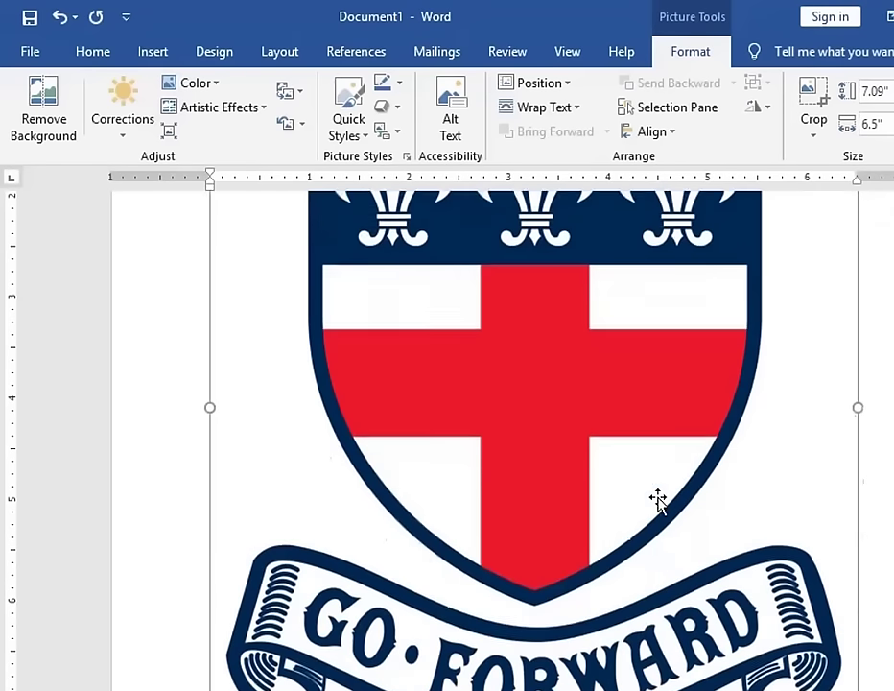
{"action": "scroll", "coordinate": [657, 498], "scroll_direction": "down", "scroll_amount": 1}
{"action": "scroll", "coordinate": [657, 499], "scroll_direction": "down", "scroll_amount": 4}
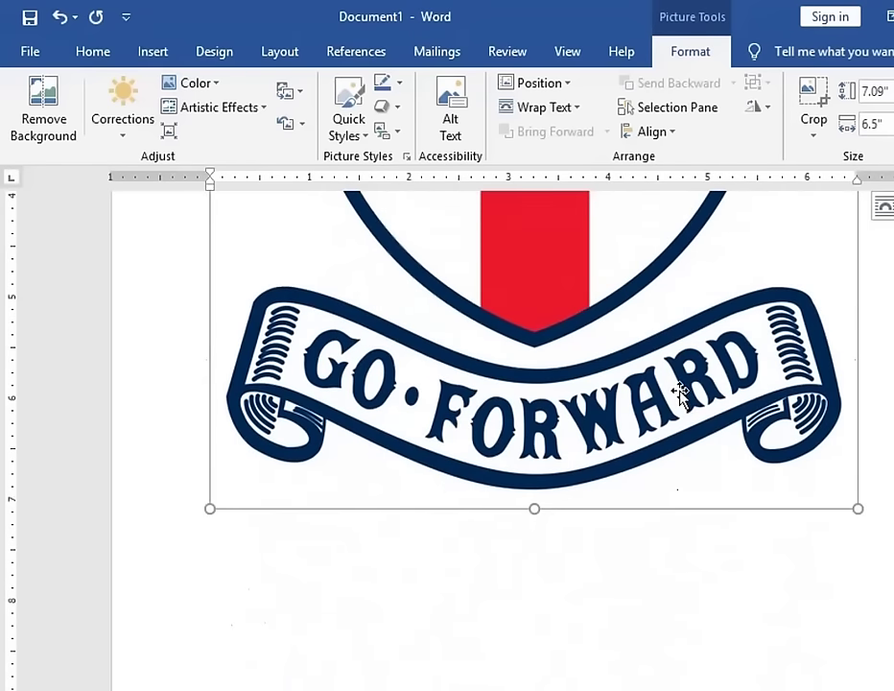
{"action": "left_click", "coordinate": [485, 377]}
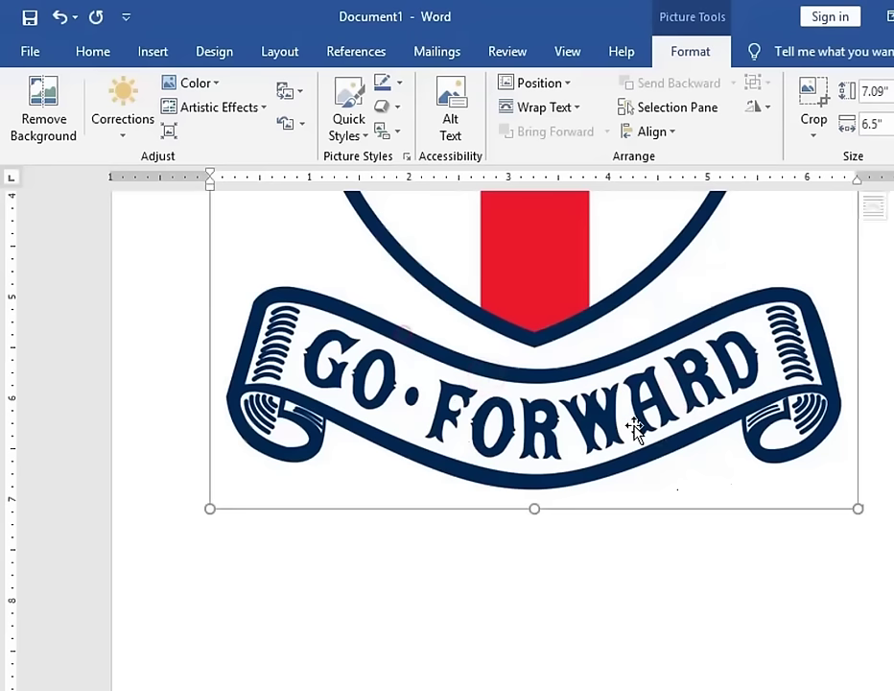
{"action": "left_click", "coordinate": [858, 467]}
{"action": "left_click", "coordinate": [599, 377]}
{"action": "scroll", "coordinate": [767, 574], "scroll_direction": "up", "scroll_amount": 4}
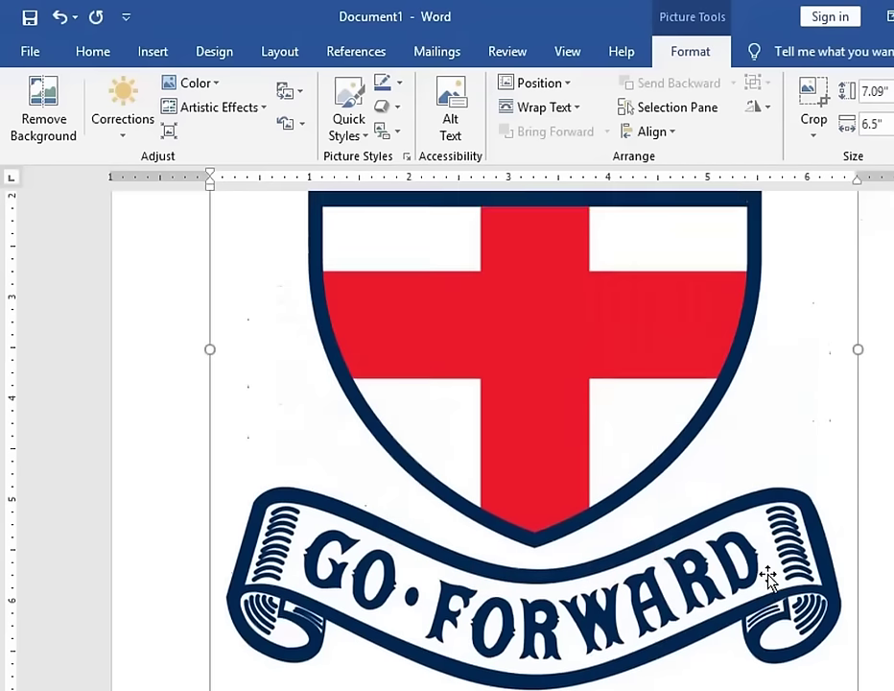
{"action": "scroll", "coordinate": [769, 579], "scroll_direction": "up", "scroll_amount": 6}
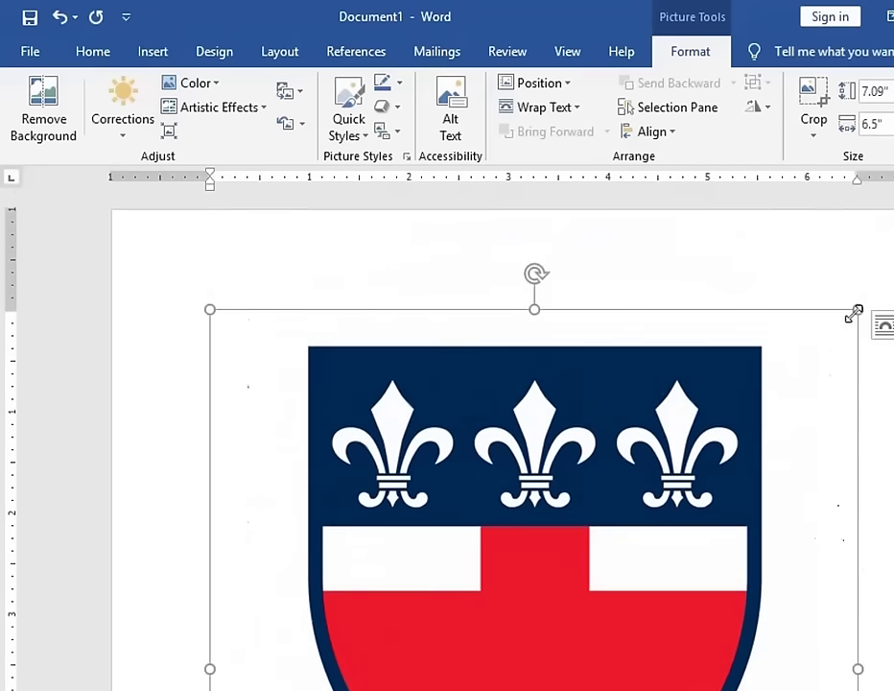
{"action": "scroll", "coordinate": [818, 478], "scroll_direction": "down", "scroll_amount": 5}
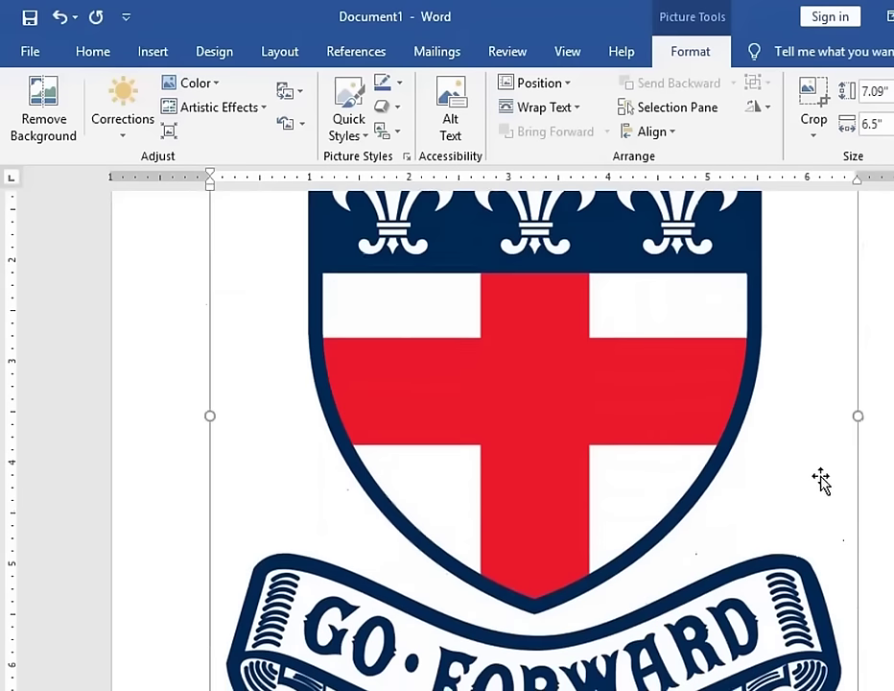
{"action": "scroll", "coordinate": [822, 479], "scroll_direction": "down", "scroll_amount": 5}
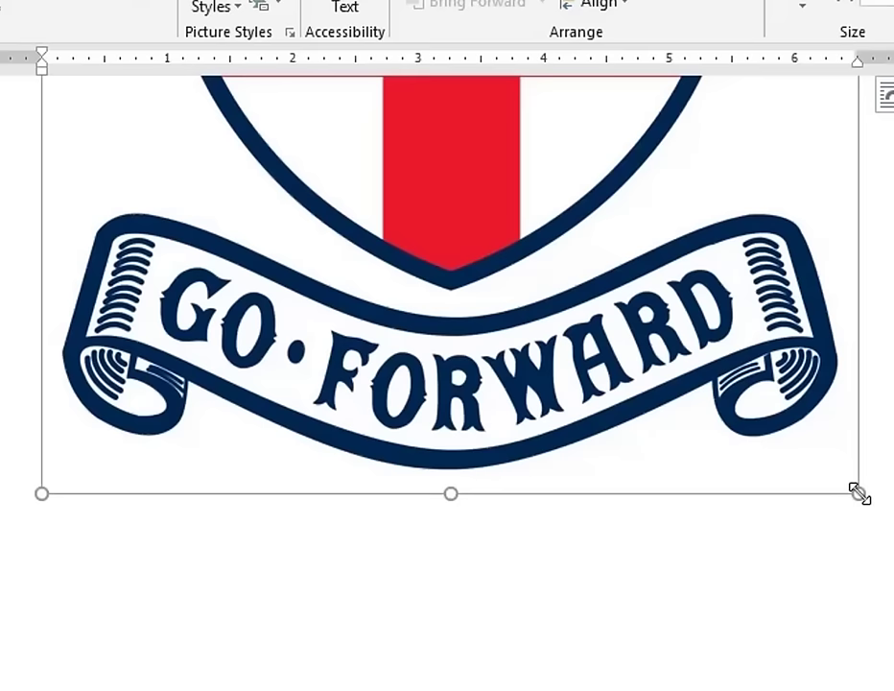
- Resize the logo by its corner handle to 1.83 by 1.68 inches and reselect it
{"action": "left_click_drag", "start_coordinate": [859, 493], "coordinate": [639, 299]}
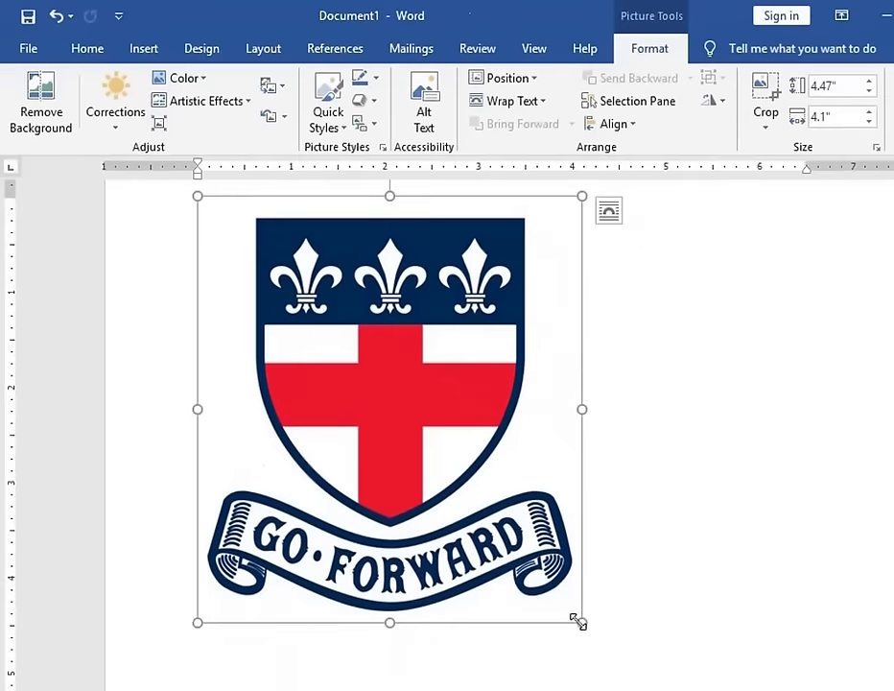
{"action": "left_click_drag", "start_coordinate": [577, 620], "coordinate": [328, 370]}
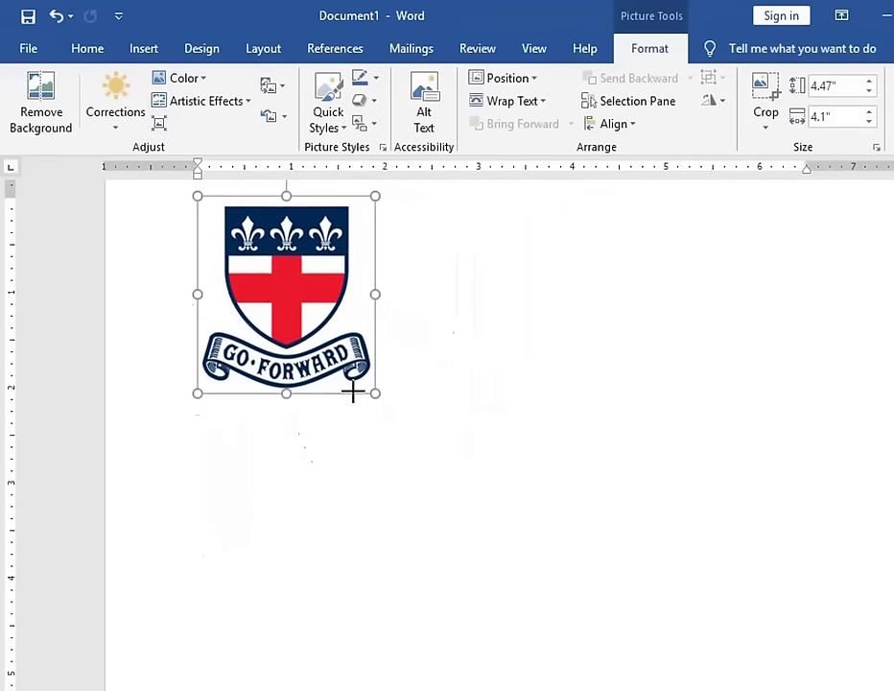
{"action": "left_click", "coordinate": [466, 330]}
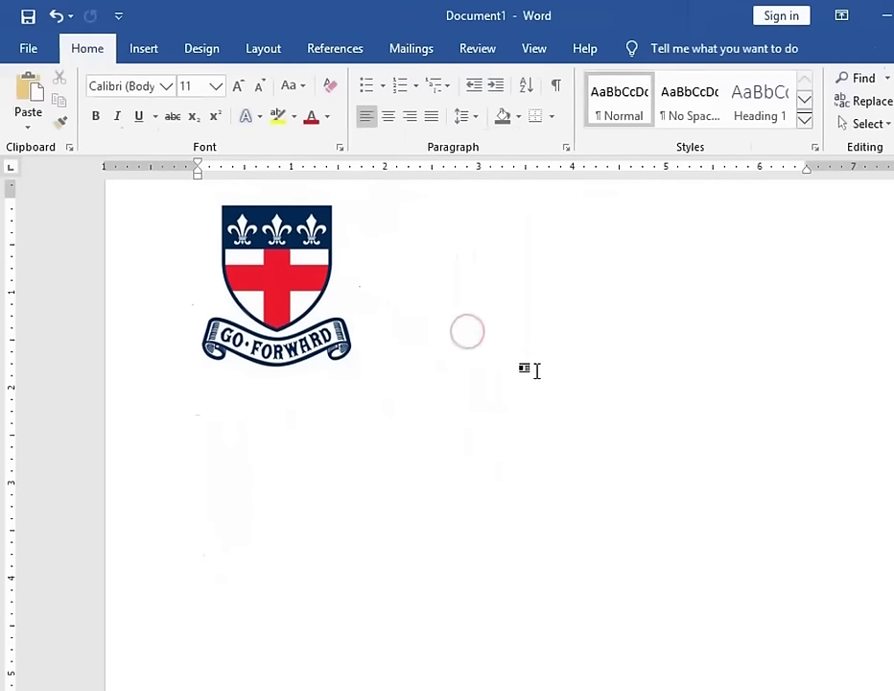
{"action": "scroll", "coordinate": [536, 357], "scroll_direction": "up", "scroll_amount": 2}
{"action": "left_click", "coordinate": [282, 365]}
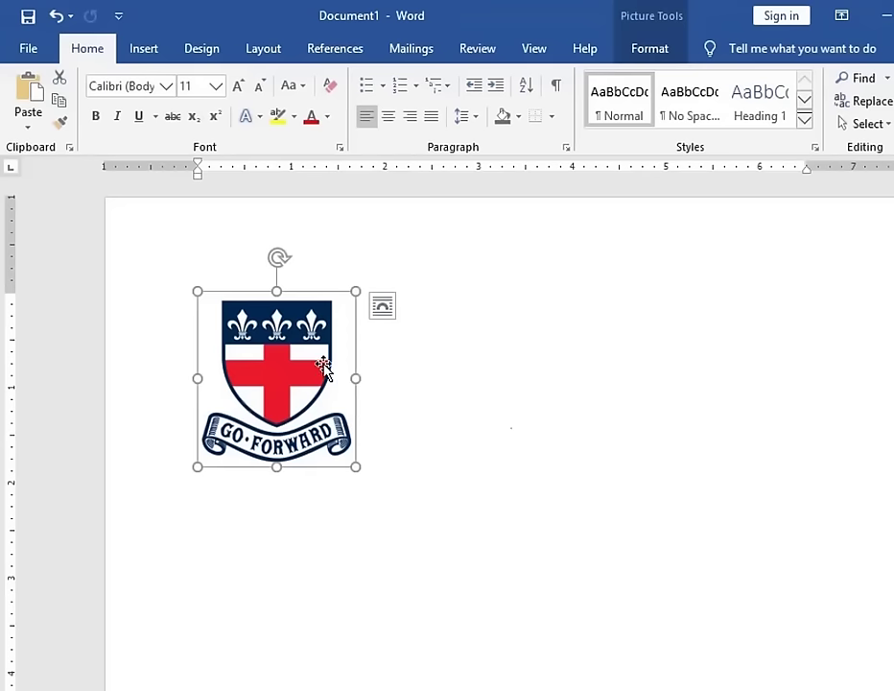
{"action": "left_click", "coordinate": [657, 46]}
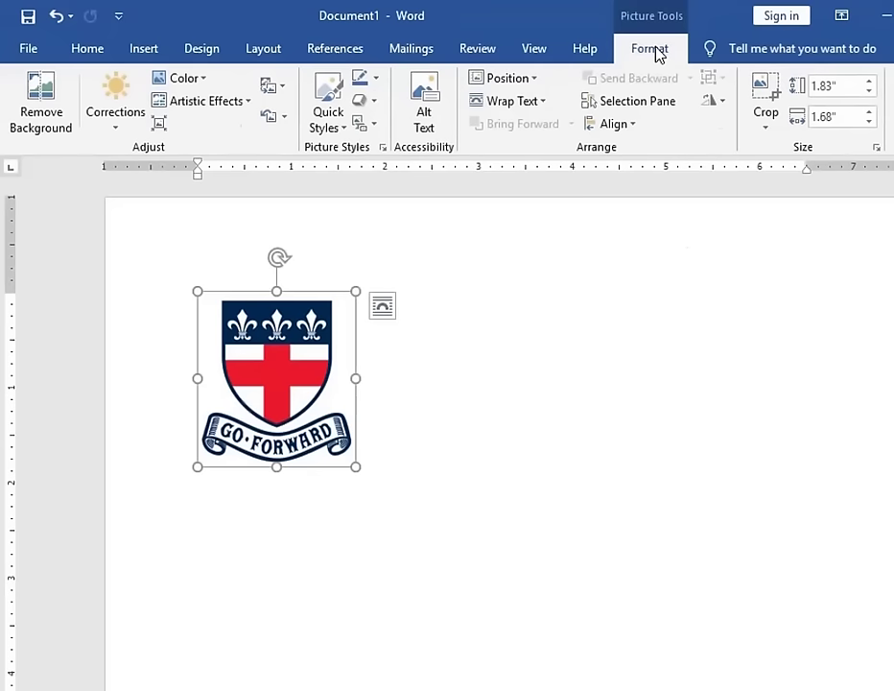
- Position the logo at top centre, then drag it to the top-left margin
{"action": "left_click", "coordinate": [537, 86]}
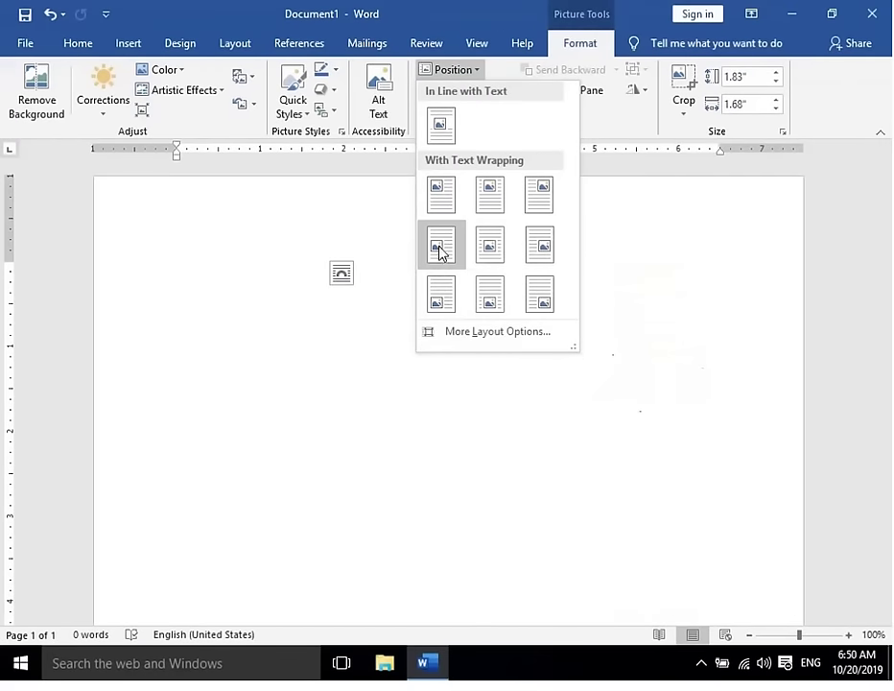
{"action": "left_click", "coordinate": [484, 205]}
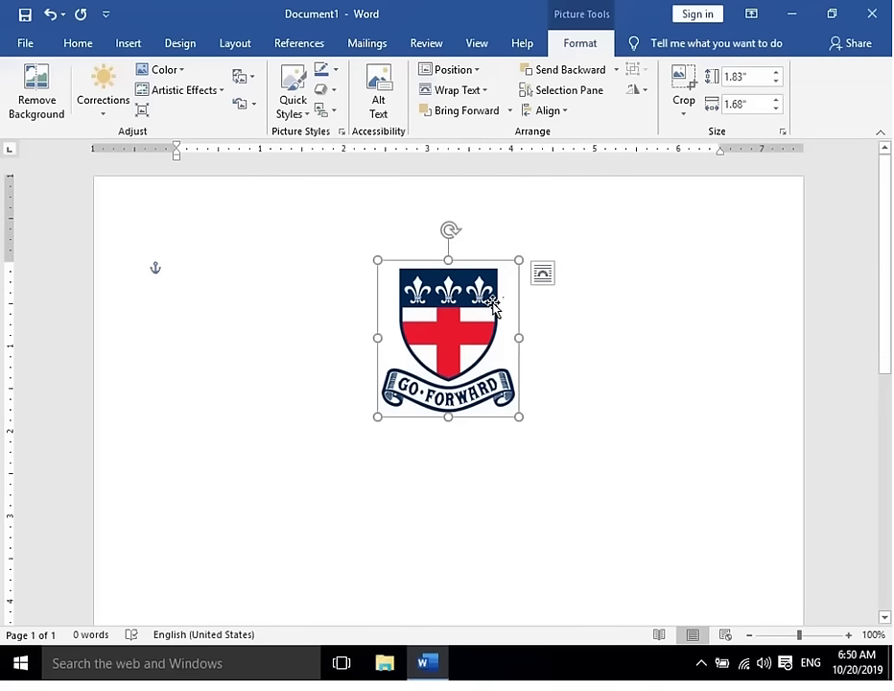
{"action": "left_click", "coordinate": [567, 333]}
{"action": "left_click", "coordinate": [447, 334]}
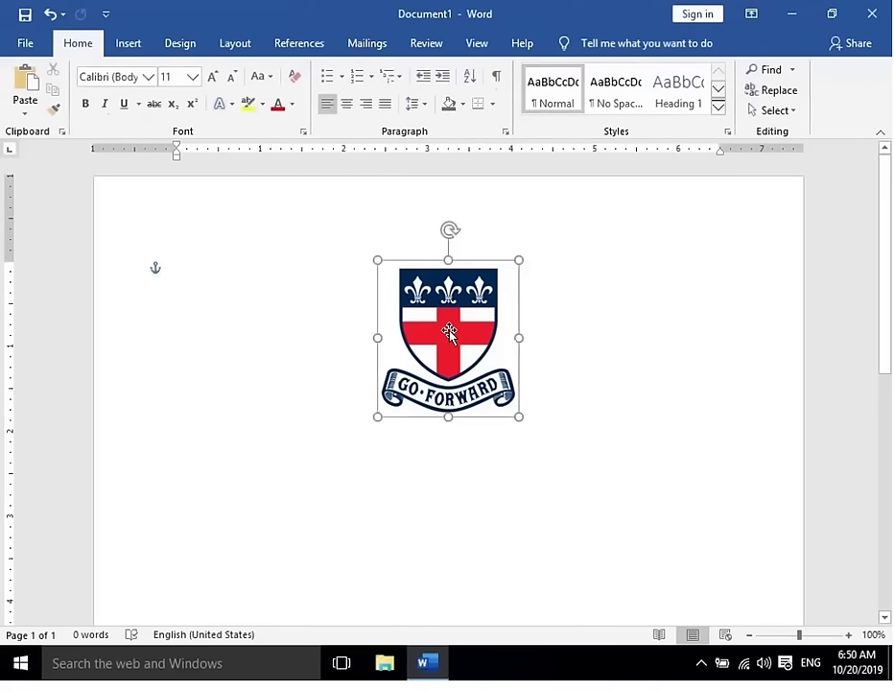
{"action": "left_click_drag", "start_coordinate": [458, 337], "coordinate": [433, 407]}
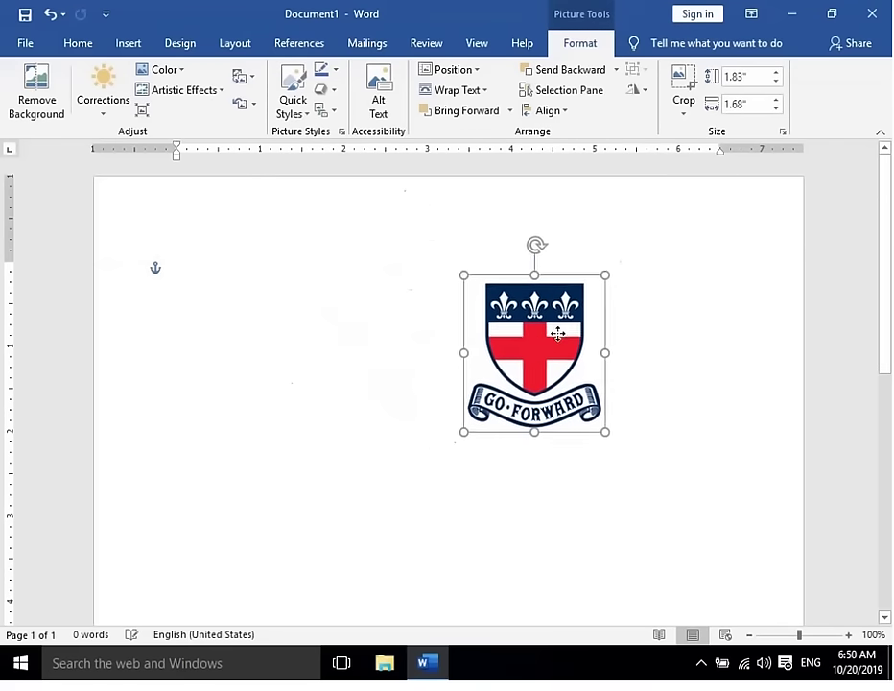
{"action": "mouse_move", "coordinate": [433, 407]}
{"action": "left_mouse_down"}
{"action": "mouse_move", "coordinate": [457, 331]}
{"action": "mouse_move", "coordinate": [620, 318]}
{"action": "mouse_move", "coordinate": [351, 299]}
{"action": "mouse_move", "coordinate": [336, 319]}
{"action": "mouse_move", "coordinate": [222, 280]}
{"action": "mouse_move", "coordinate": [205, 296]}
{"action": "left_mouse_up"}
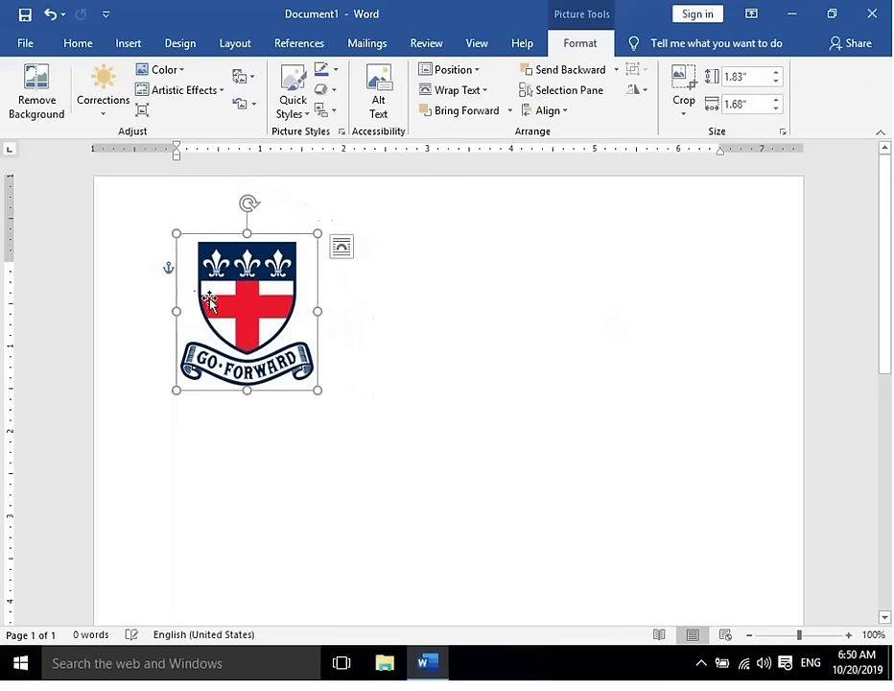
{"action": "left_click", "coordinate": [557, 357]}
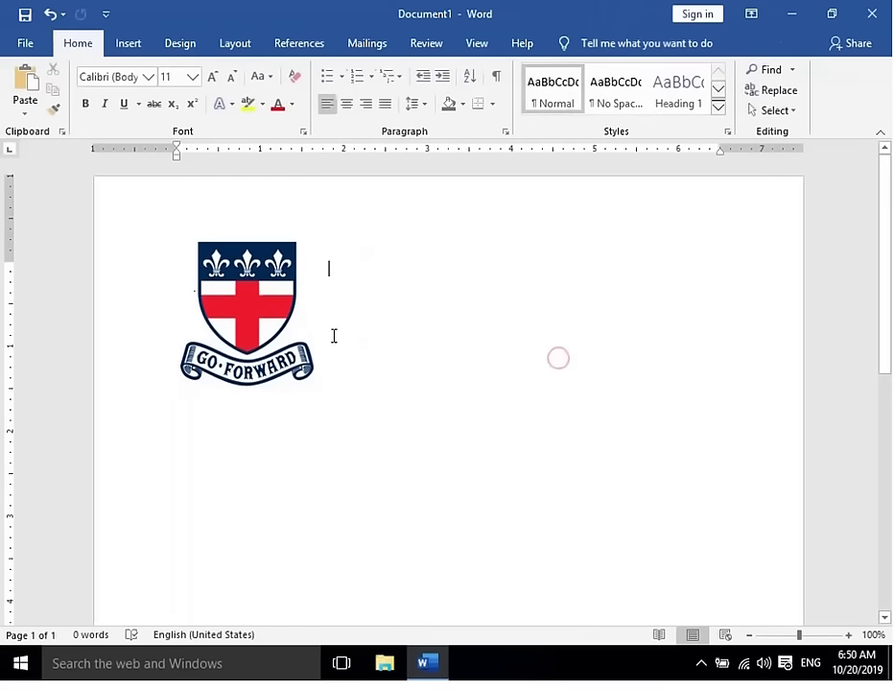
{"action": "left_click", "coordinate": [219, 294]}
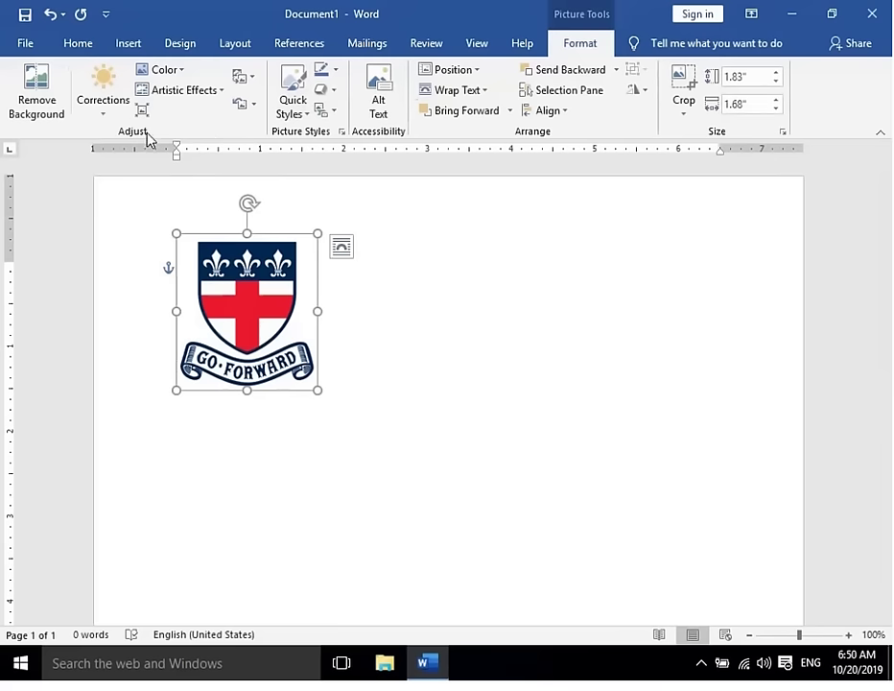
- Apply a brighter, higher-contrast Corrections preset to the logo, then recolour it Grayscale
{"action": "left_click", "coordinate": [96, 121]}
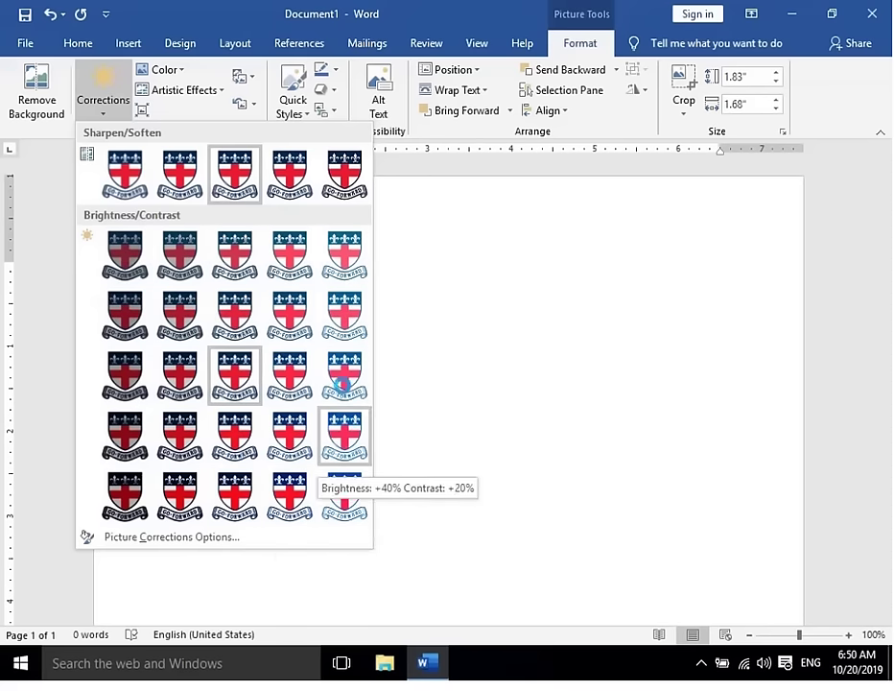
{"action": "left_click", "coordinate": [348, 505]}
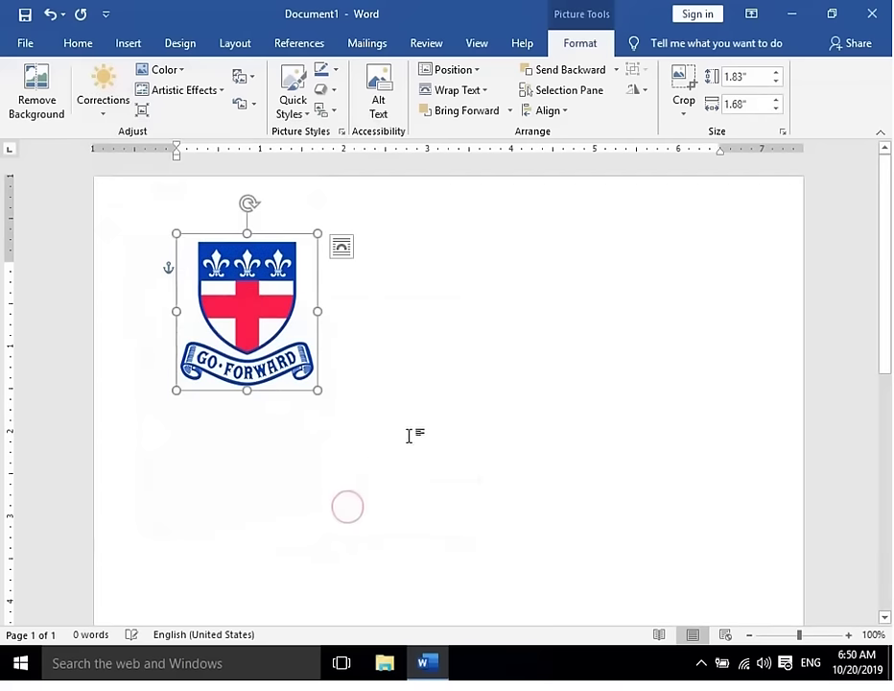
{"action": "left_click", "coordinate": [417, 396]}
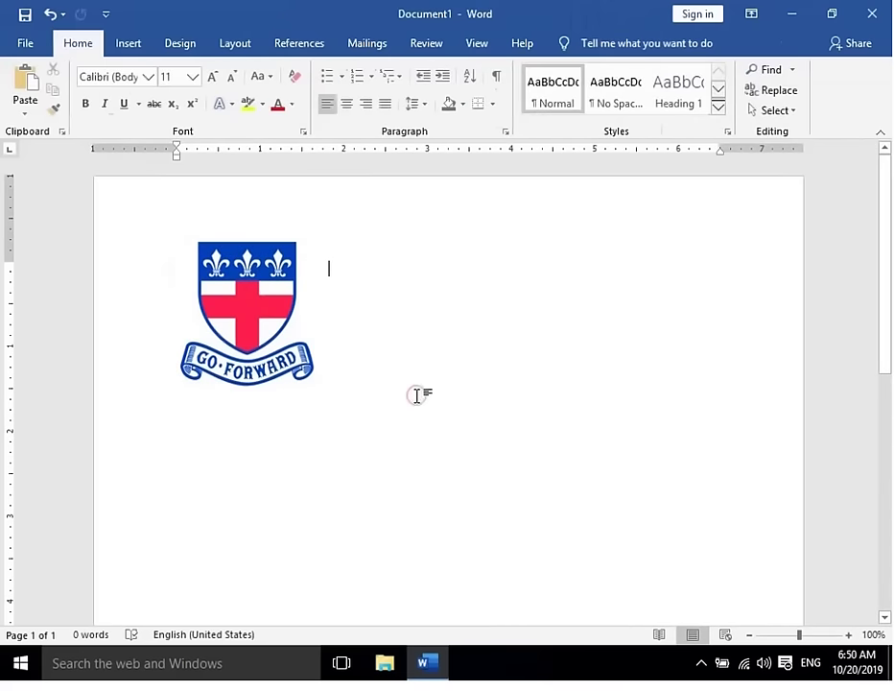
{"action": "left_click", "coordinate": [280, 265]}
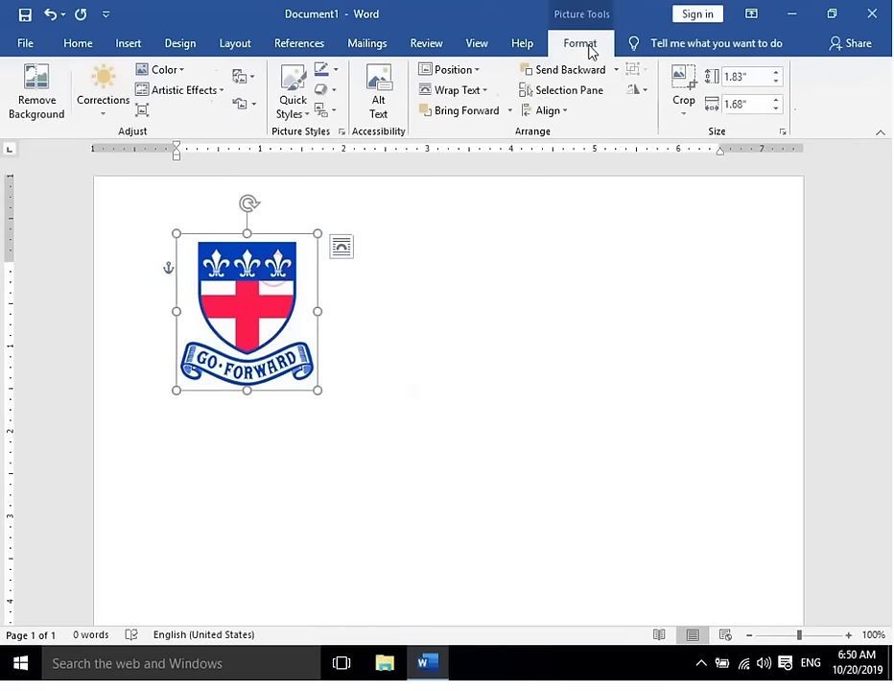
{"action": "left_click", "coordinate": [165, 70]}
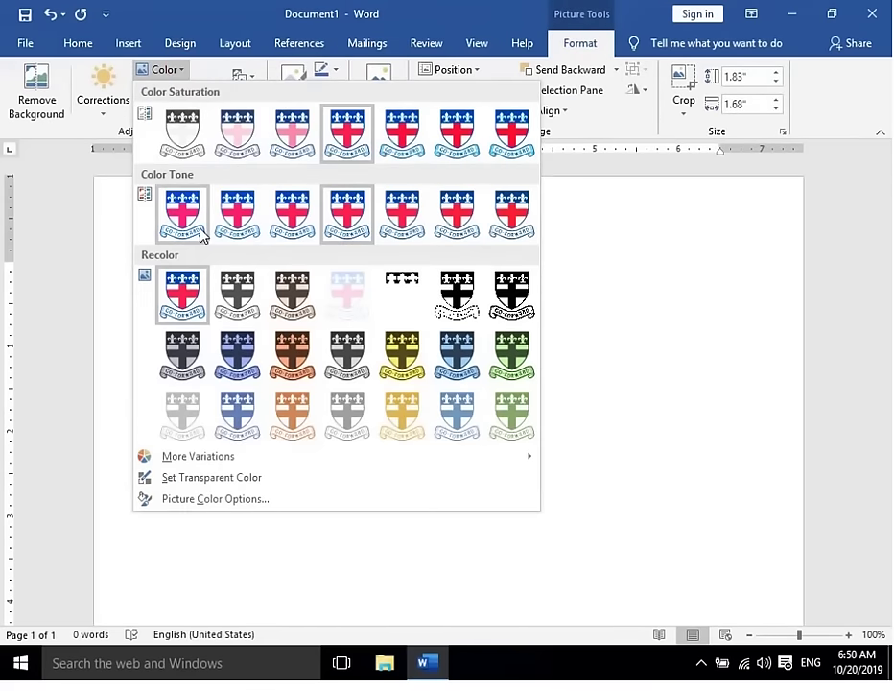
{"action": "left_click", "coordinate": [246, 309]}
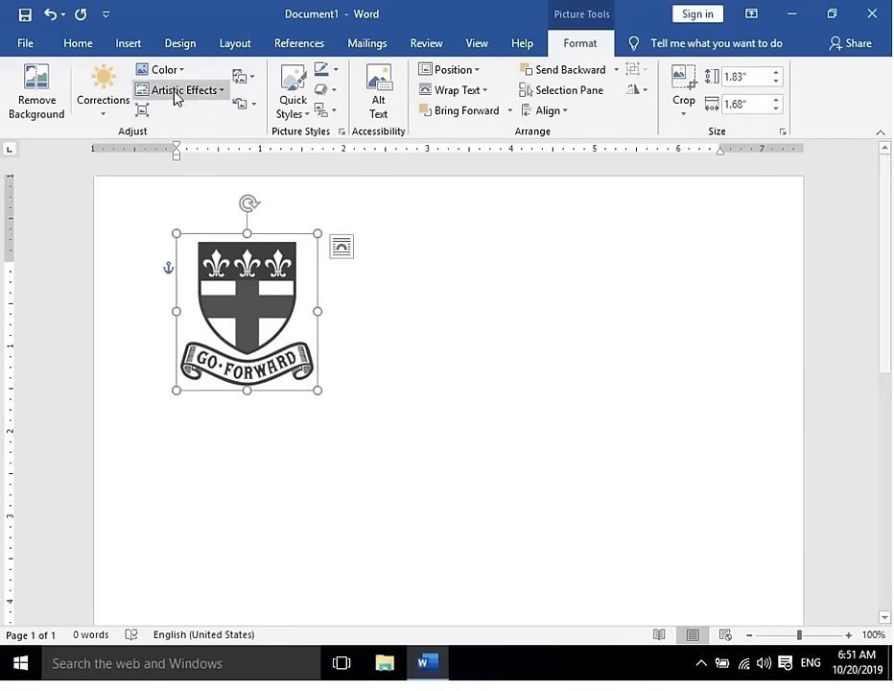
{"action": "left_click", "coordinate": [127, 43]}
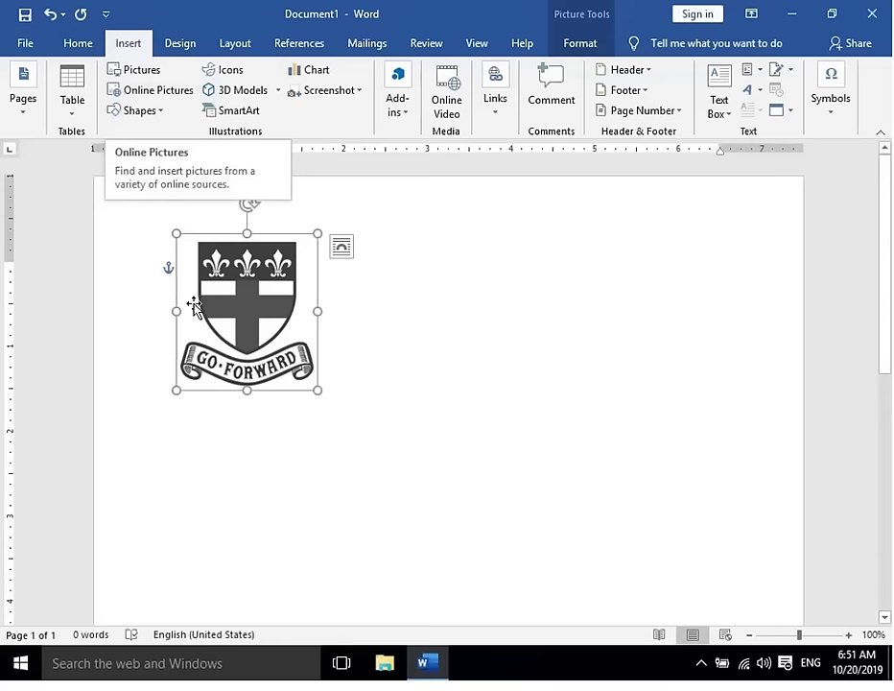
- Delete the crest logo from the page
{"action": "key", "text": "Delete"}
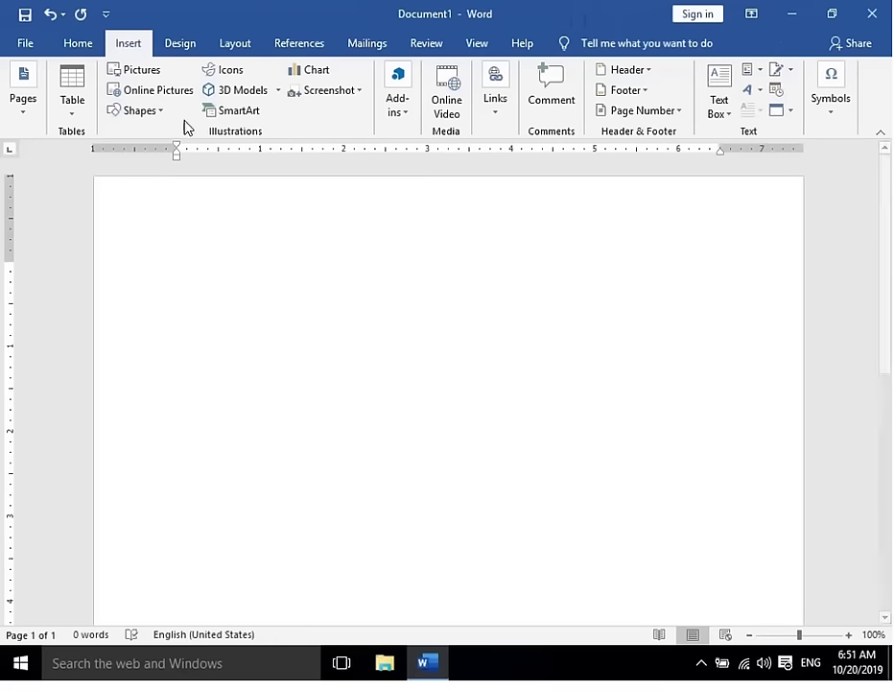
{"action": "left_click", "coordinate": [159, 90]}
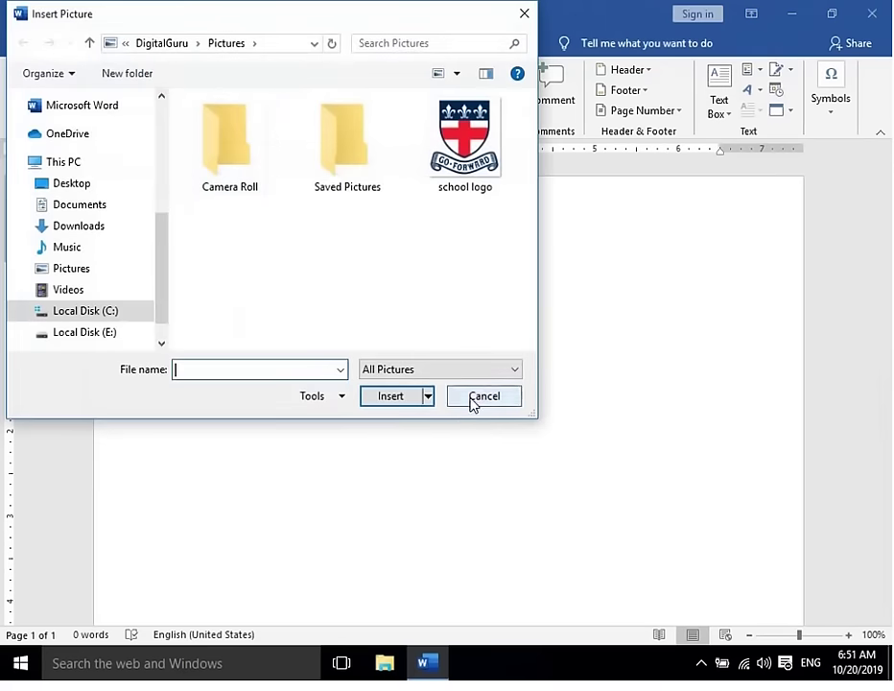
{"action": "left_click", "coordinate": [473, 397]}
- Insert a brown-background apple photo from Online Pictures' Apple category, then delete it and its caption
{"action": "left_click", "coordinate": [151, 91]}
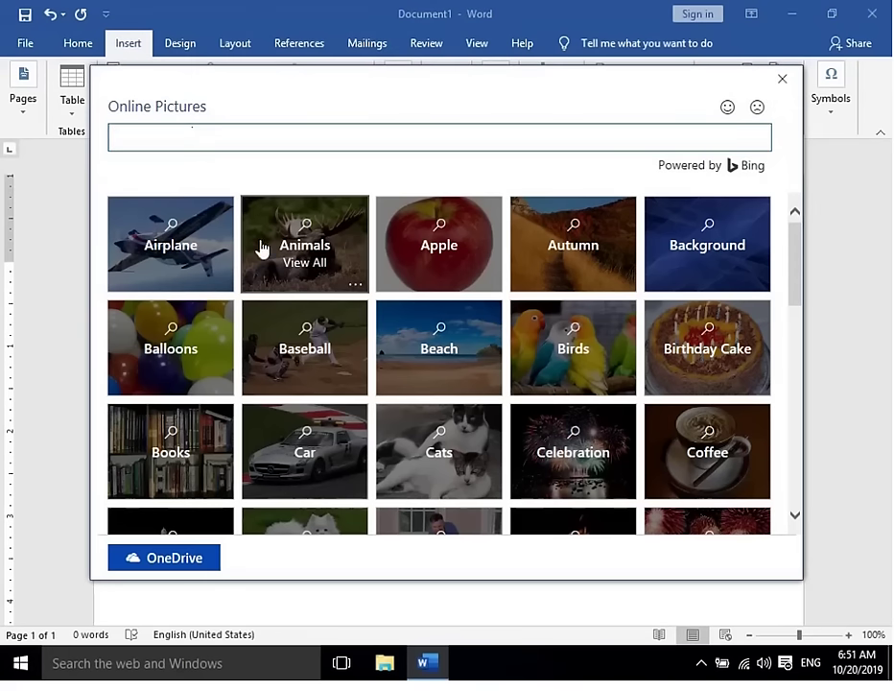
{"action": "scroll", "coordinate": [576, 355], "scroll_direction": "down", "scroll_amount": 2}
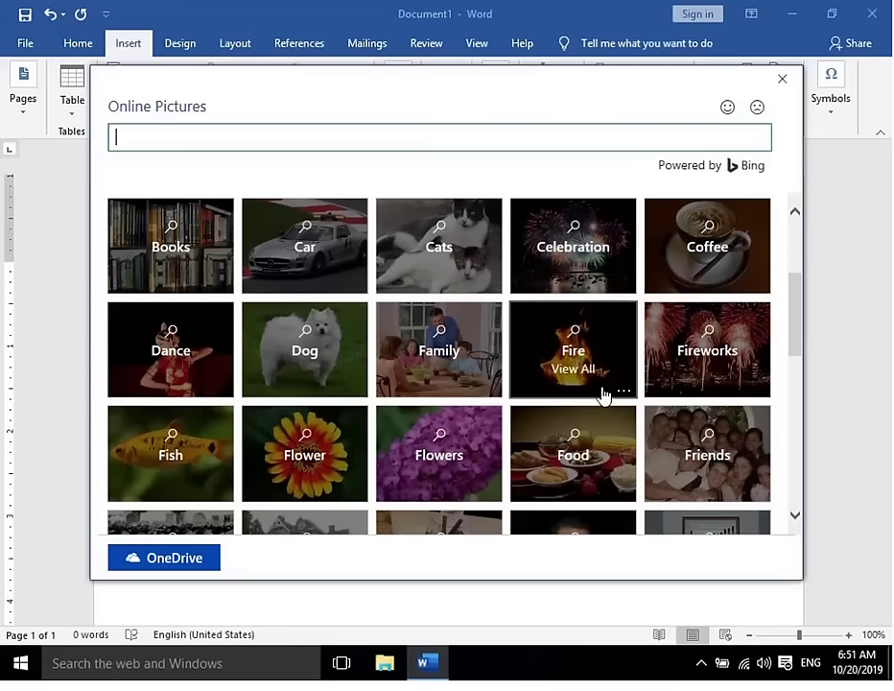
{"action": "scroll", "coordinate": [575, 398], "scroll_direction": "up", "scroll_amount": 2}
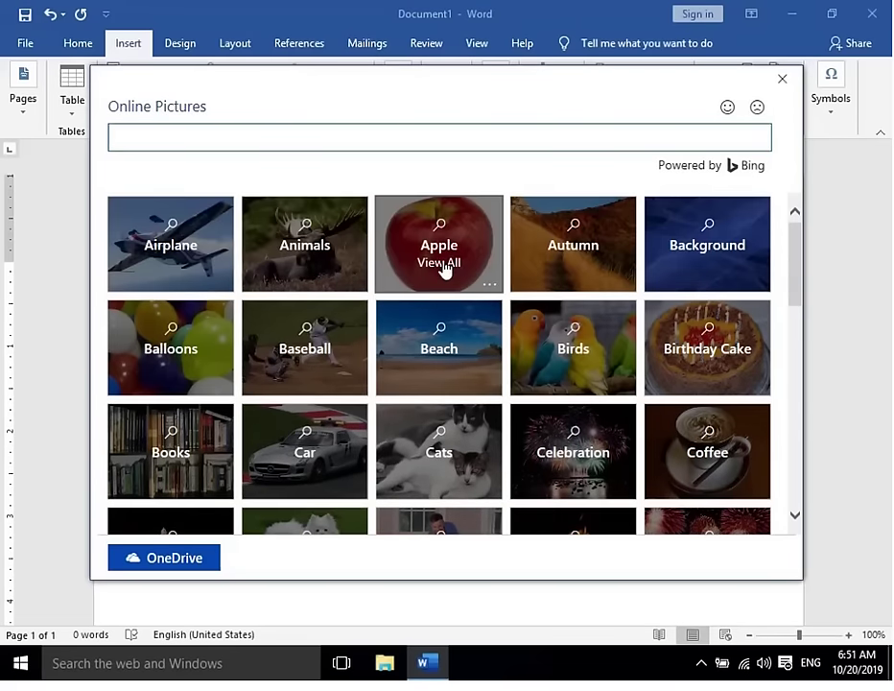
{"action": "left_click", "coordinate": [444, 272]}
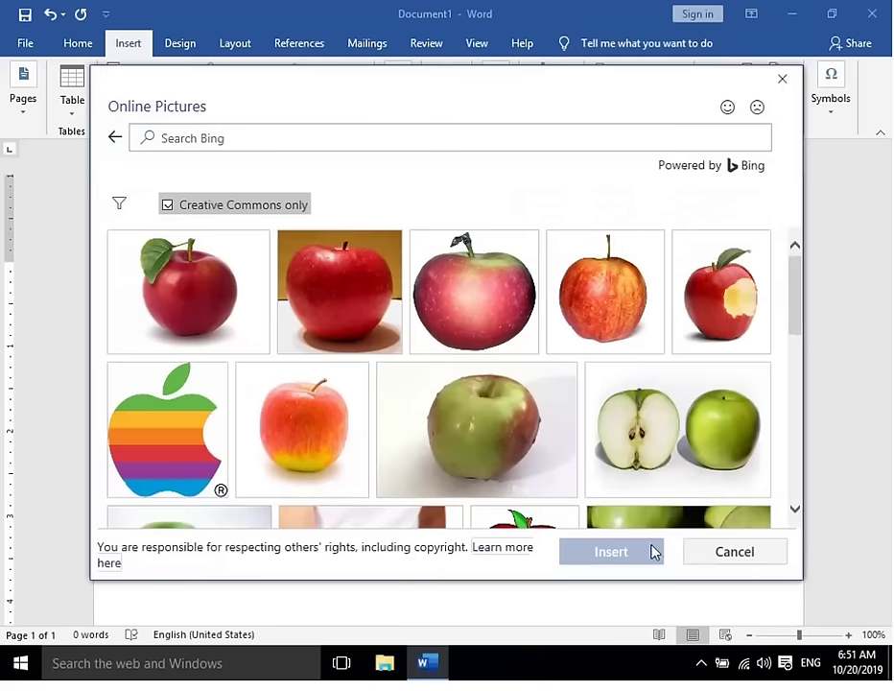
{"action": "left_click", "coordinate": [363, 324]}
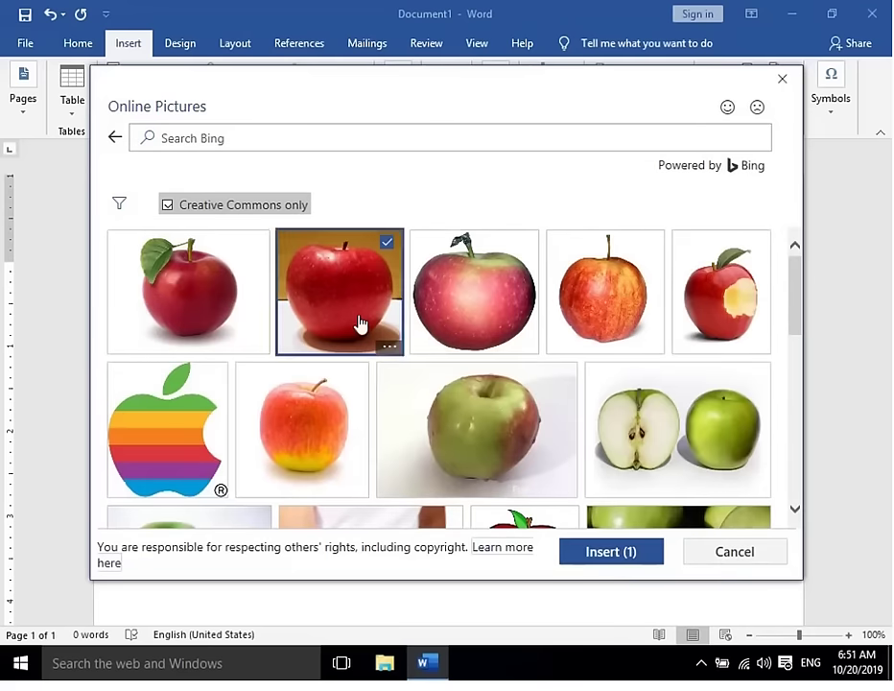
{"action": "left_click", "coordinate": [610, 547]}
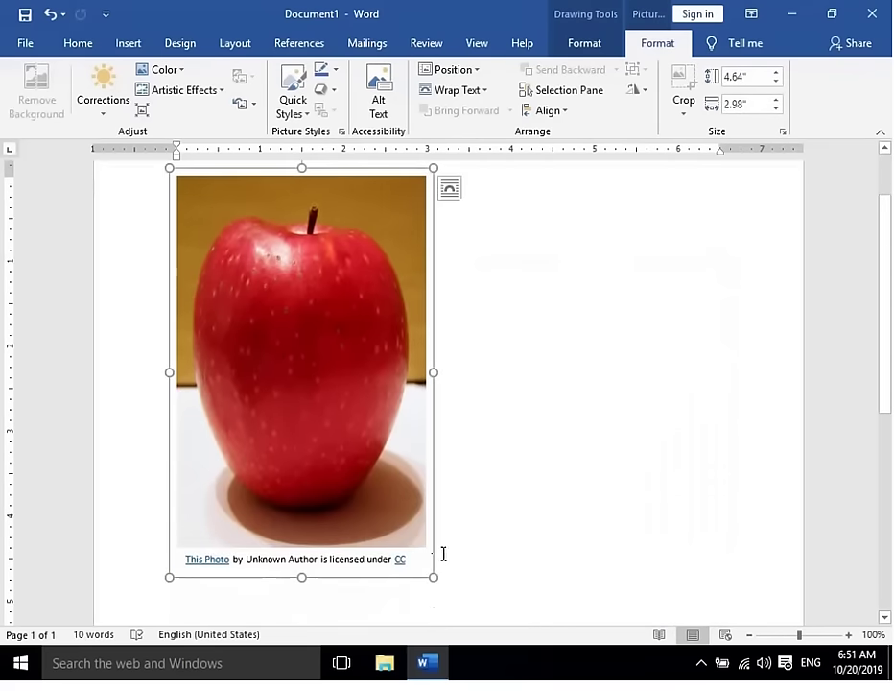
{"action": "key", "text": "Delete"}
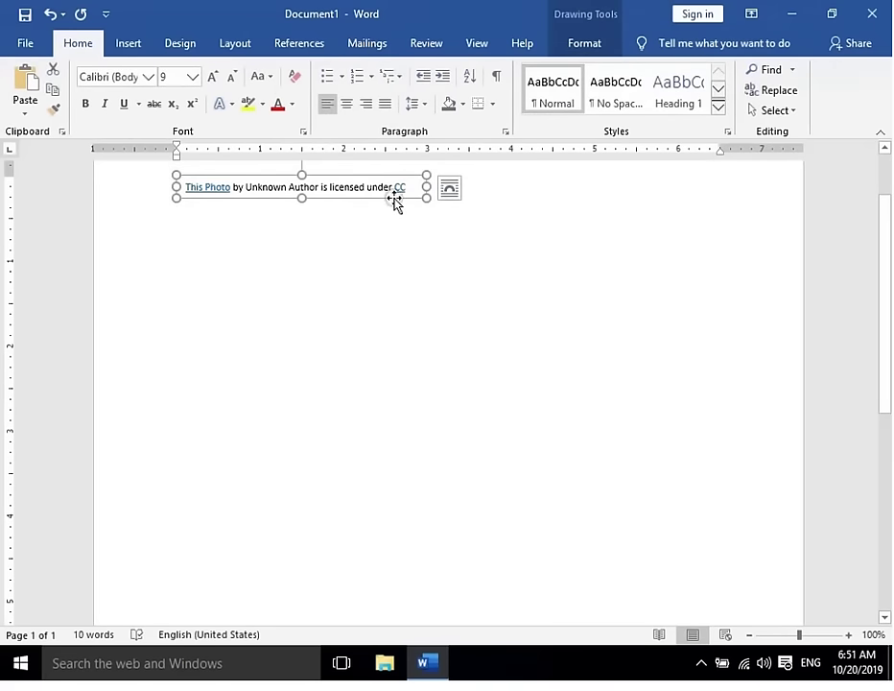
{"action": "key", "text": "Delete"}
- Pick the Oval from the Insert Shapes gallery
{"action": "left_click", "coordinate": [127, 44]}
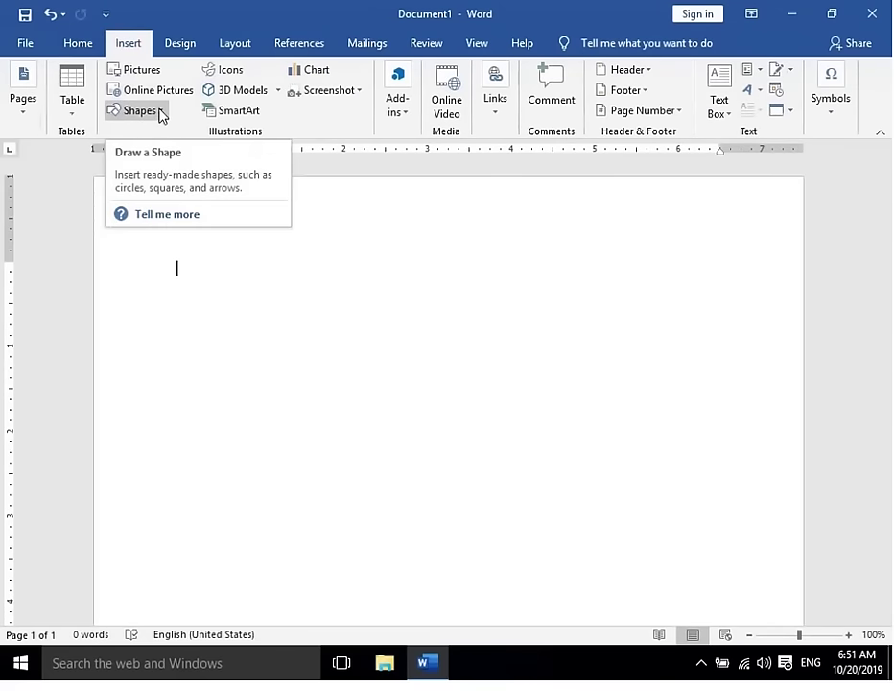
{"action": "left_click", "coordinate": [162, 113]}
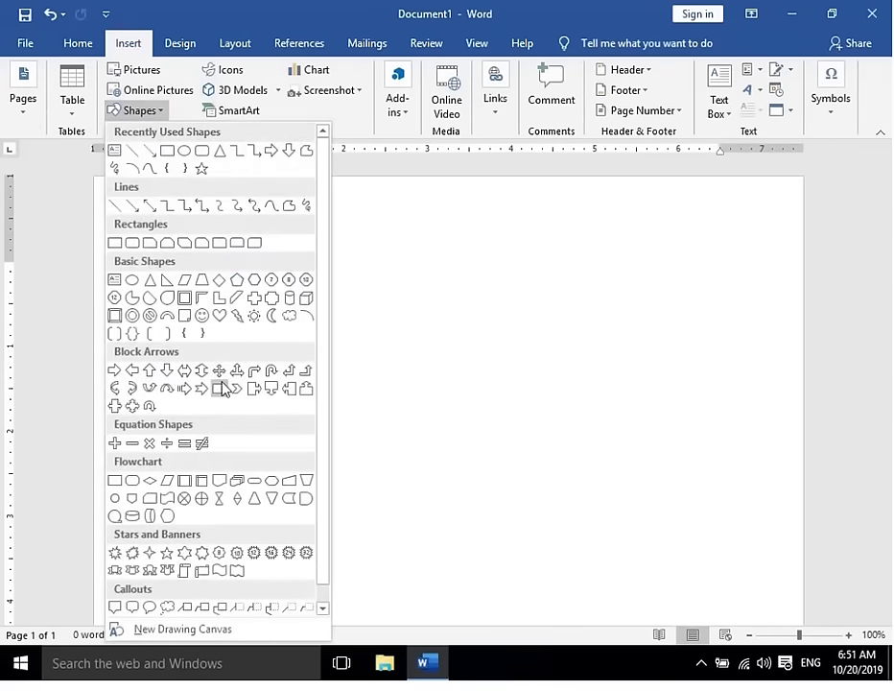
{"action": "mouse_move", "coordinate": [323, 290]}
{"action": "left_mouse_down"}
{"action": "mouse_move", "coordinate": [319, 388]}
{"action": "mouse_move", "coordinate": [312, 234]}
{"action": "left_mouse_up"}
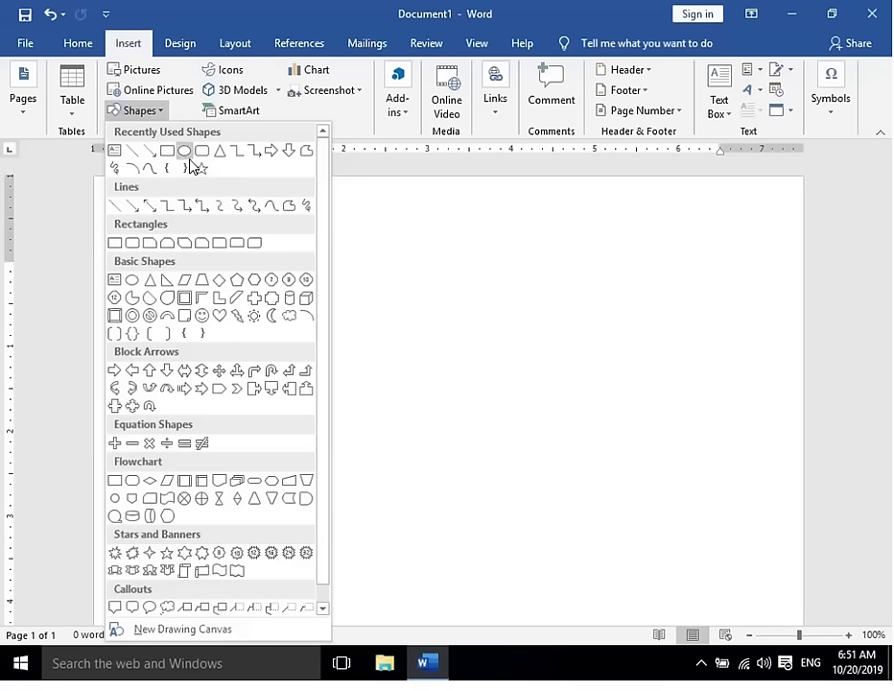
{"action": "scroll", "coordinate": [271, 355], "scroll_direction": "down", "scroll_amount": 1}
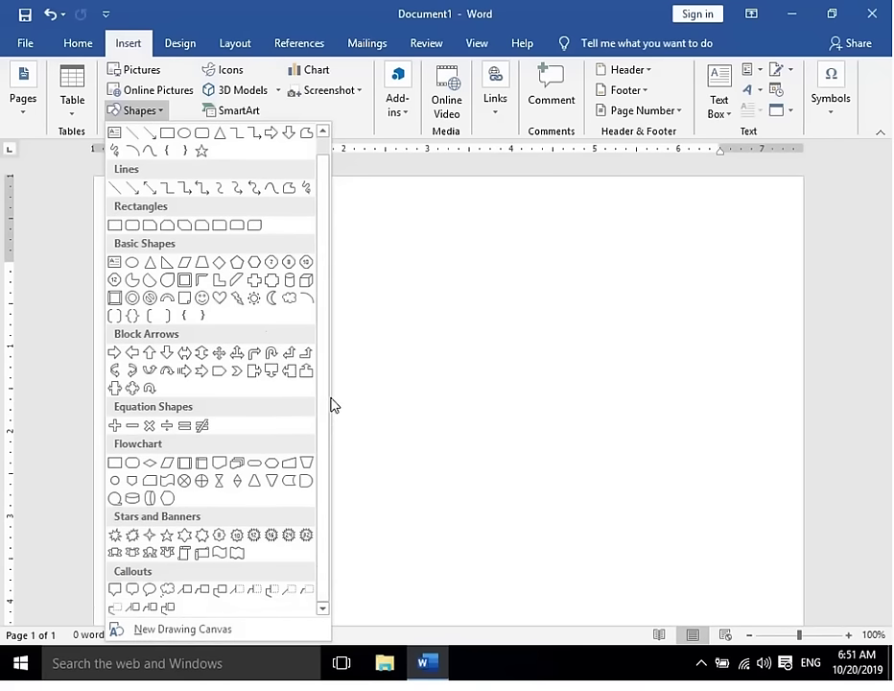
{"action": "scroll", "coordinate": [289, 396], "scroll_direction": "up", "scroll_amount": 1}
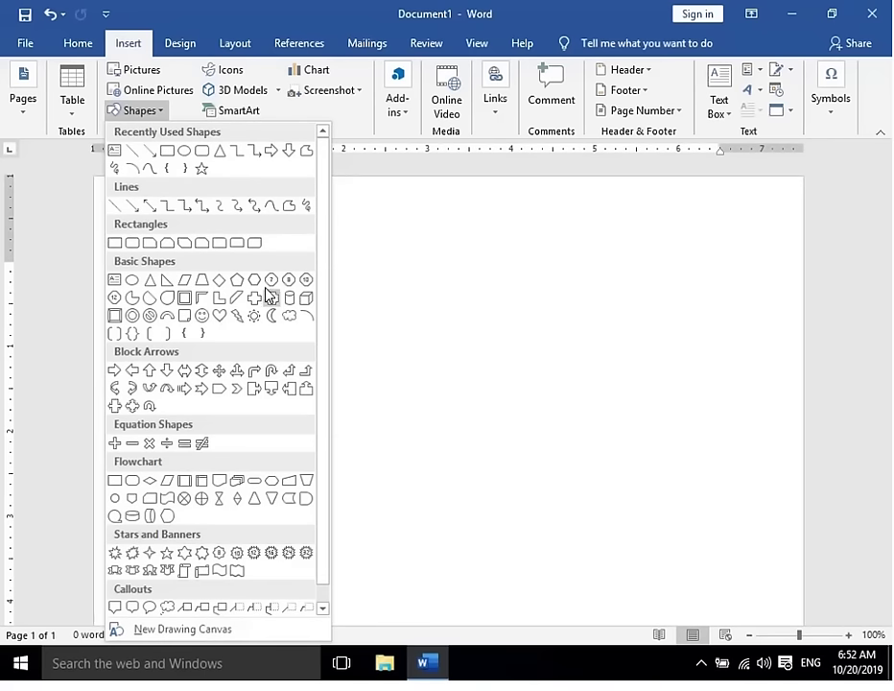
{"action": "left_click", "coordinate": [185, 151]}
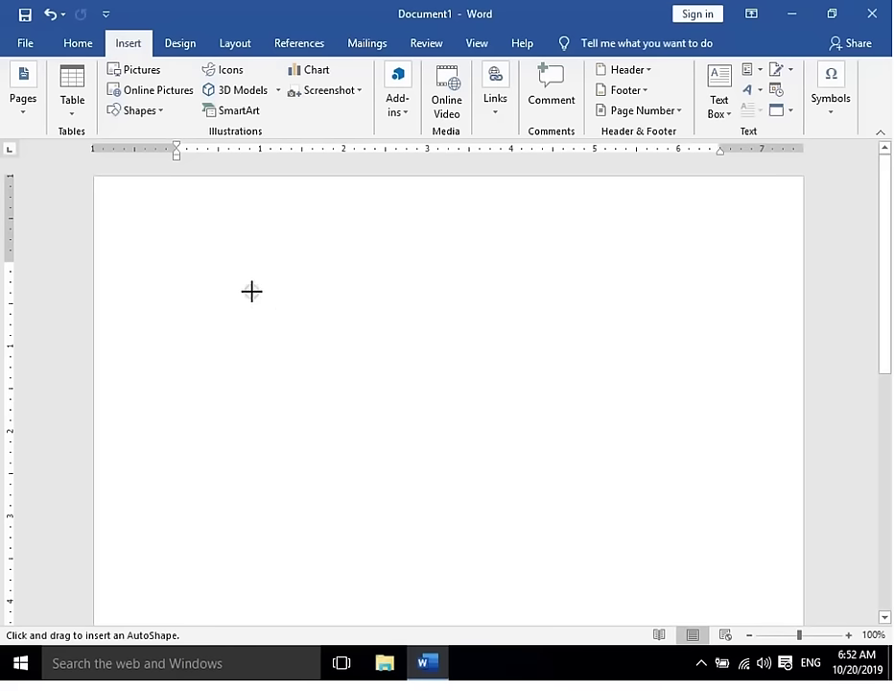
- Draw an oval left of page centre, reshape it into a near-circle, and apply a Shape Style
{"action": "left_click_drag", "start_coordinate": [251, 291], "coordinate": [396, 450]}
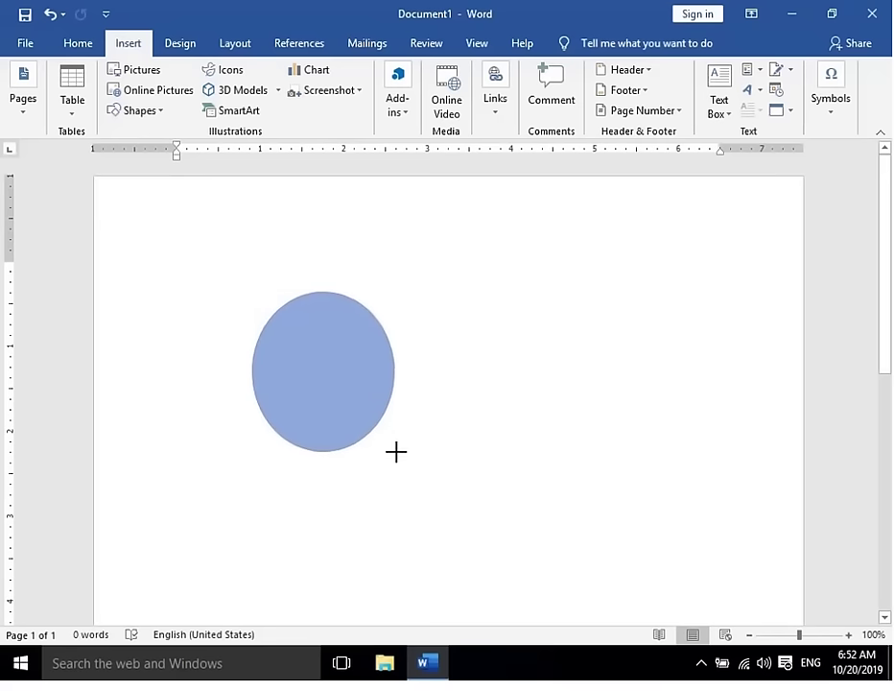
{"action": "left_click_drag", "start_coordinate": [396, 451], "coordinate": [426, 510]}
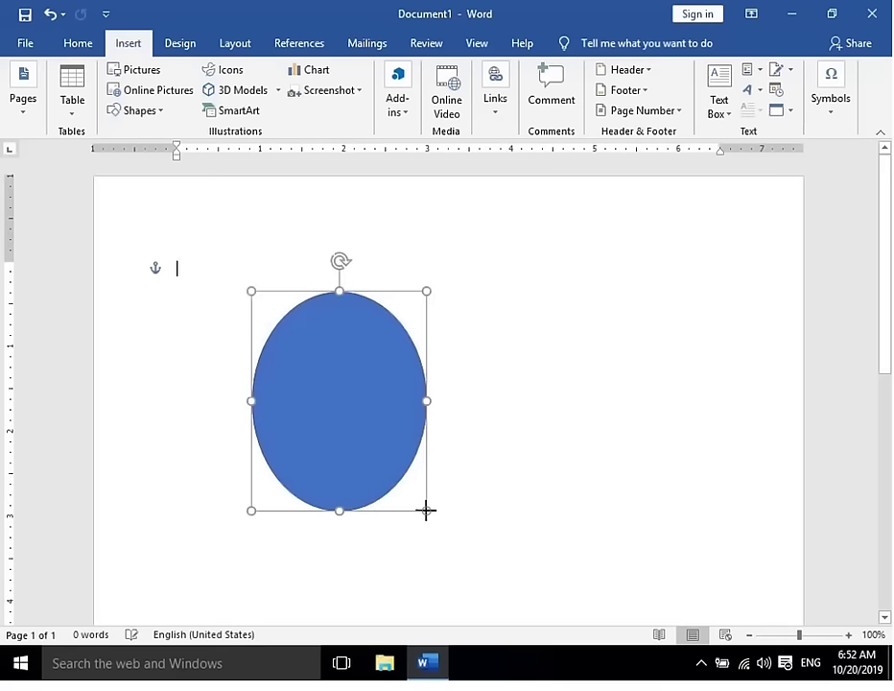
{"action": "left_click", "coordinate": [503, 432]}
{"action": "left_click", "coordinate": [343, 381]}
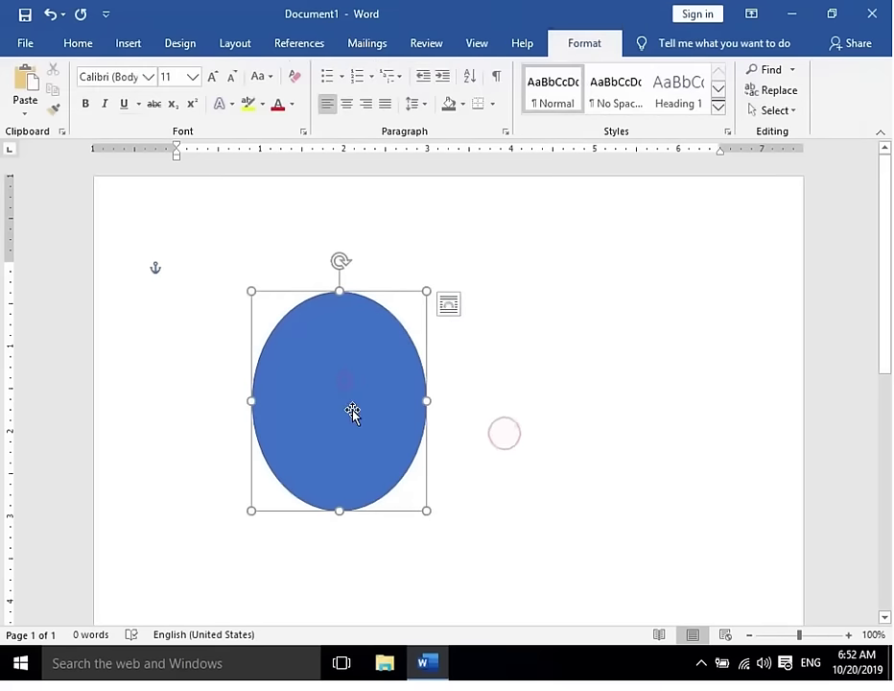
{"action": "left_click_drag", "start_coordinate": [428, 510], "coordinate": [411, 466]}
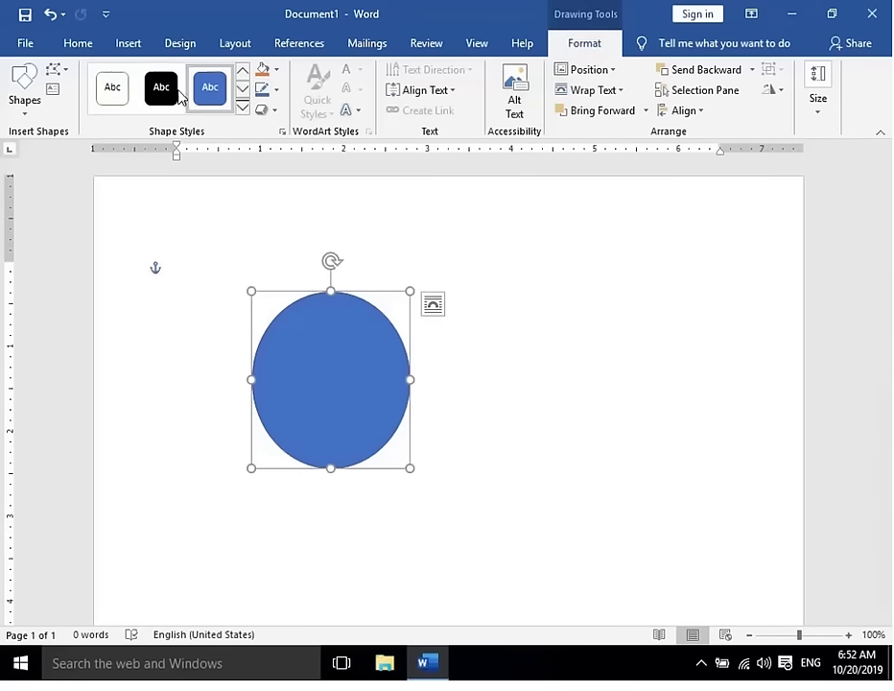
{"action": "left_click", "coordinate": [113, 96]}
- Try the blue, orange, then blue Shape Styles on the circle
{"action": "left_click", "coordinate": [210, 88]}
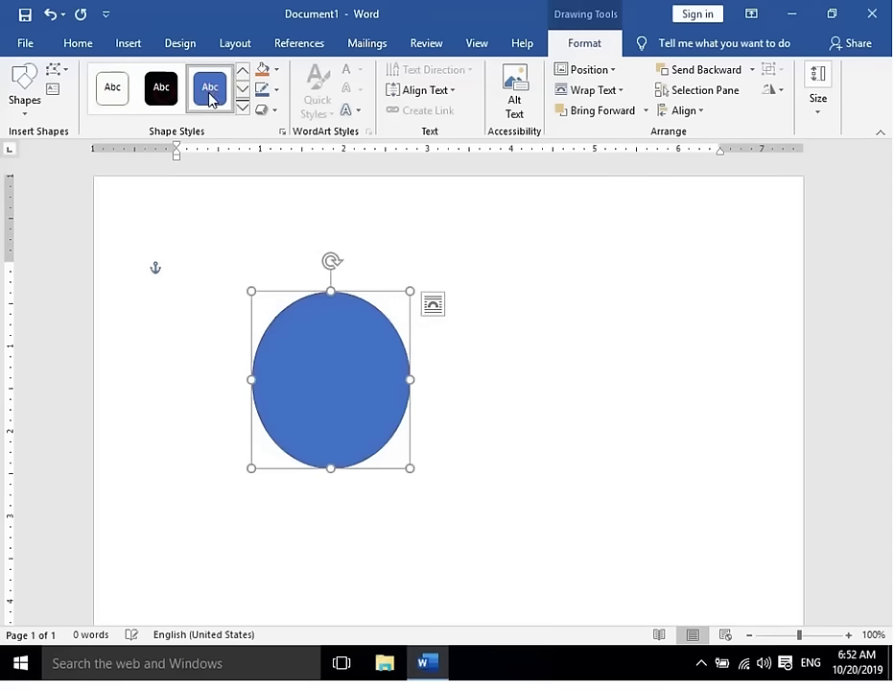
{"action": "left_click", "coordinate": [243, 107]}
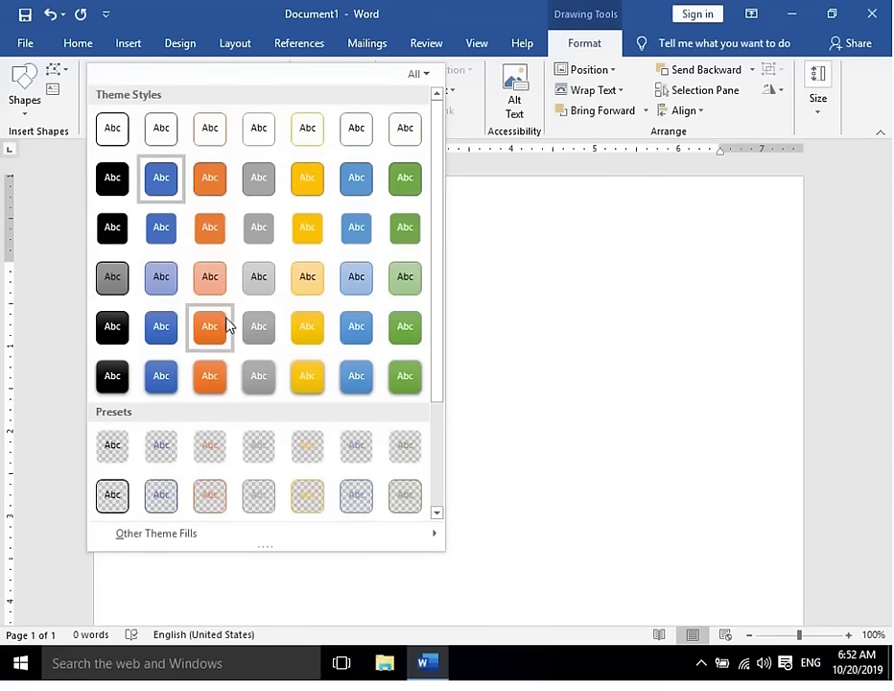
{"action": "left_click", "coordinate": [207, 384]}
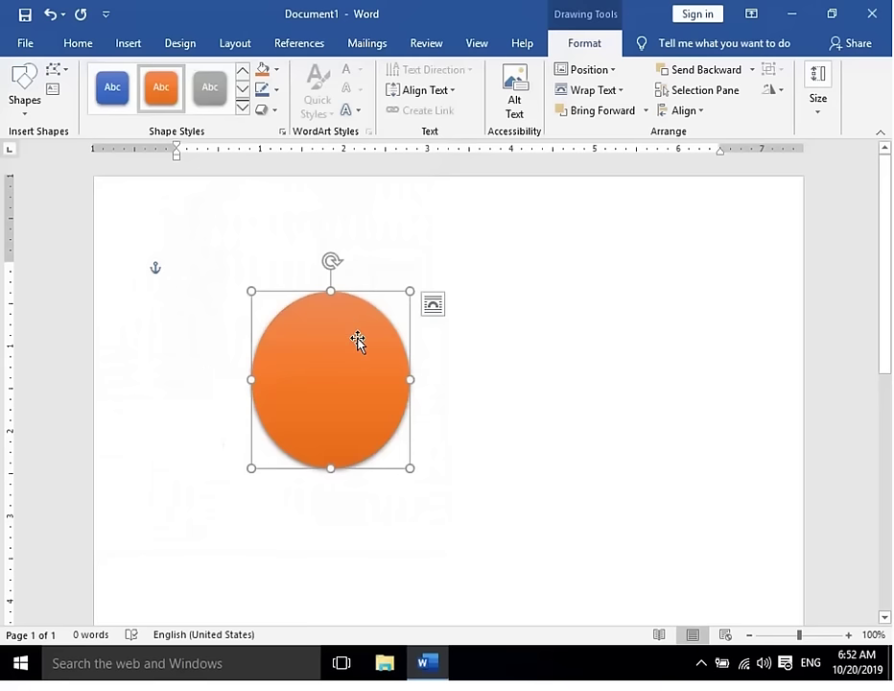
{"action": "left_click", "coordinate": [242, 107]}
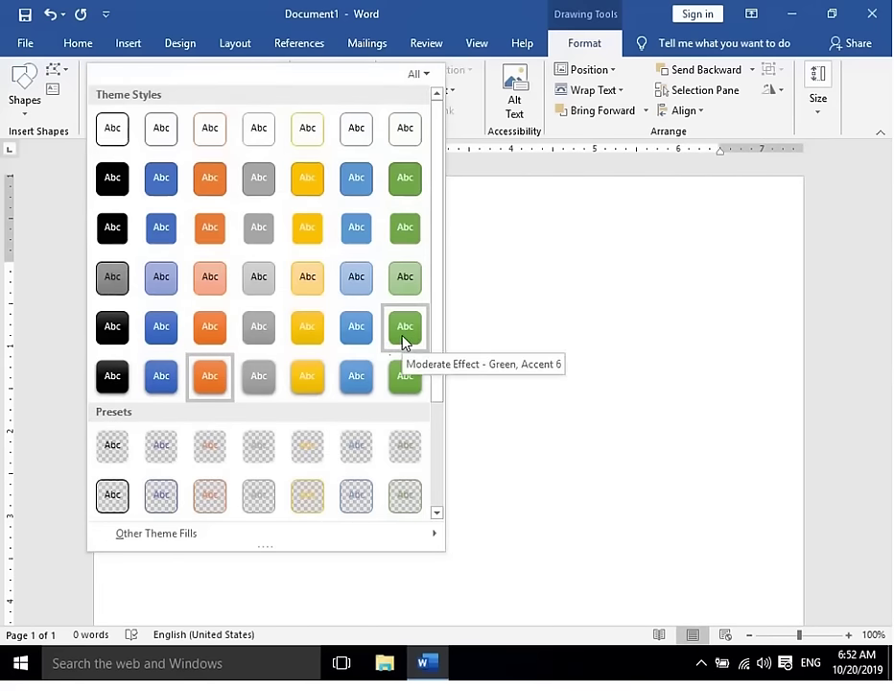
{"action": "left_click", "coordinate": [153, 387]}
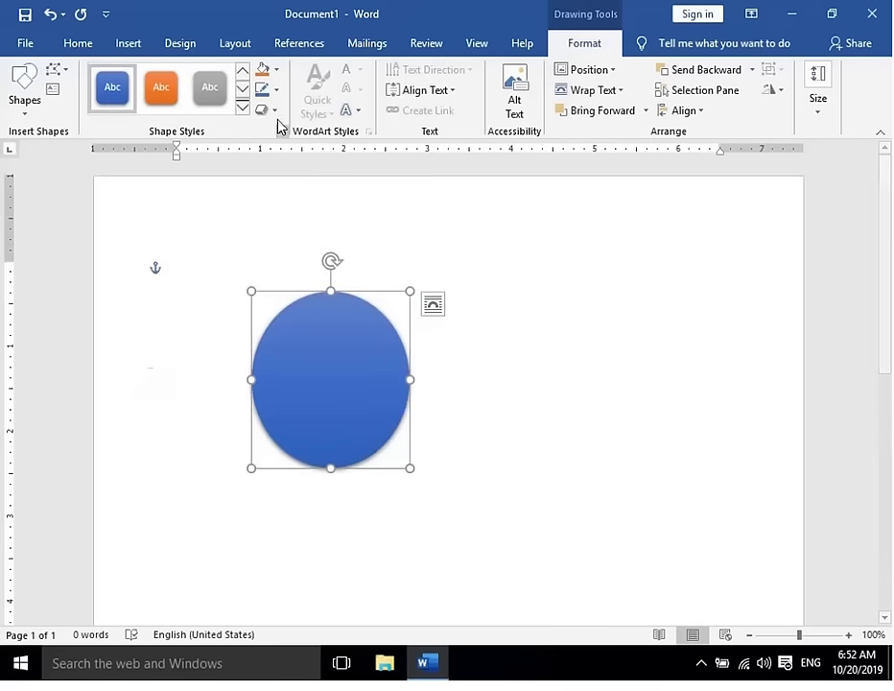
- Give the circle an orange Shape Fill and a red Shape Outline, then select it
{"action": "left_click", "coordinate": [276, 89]}
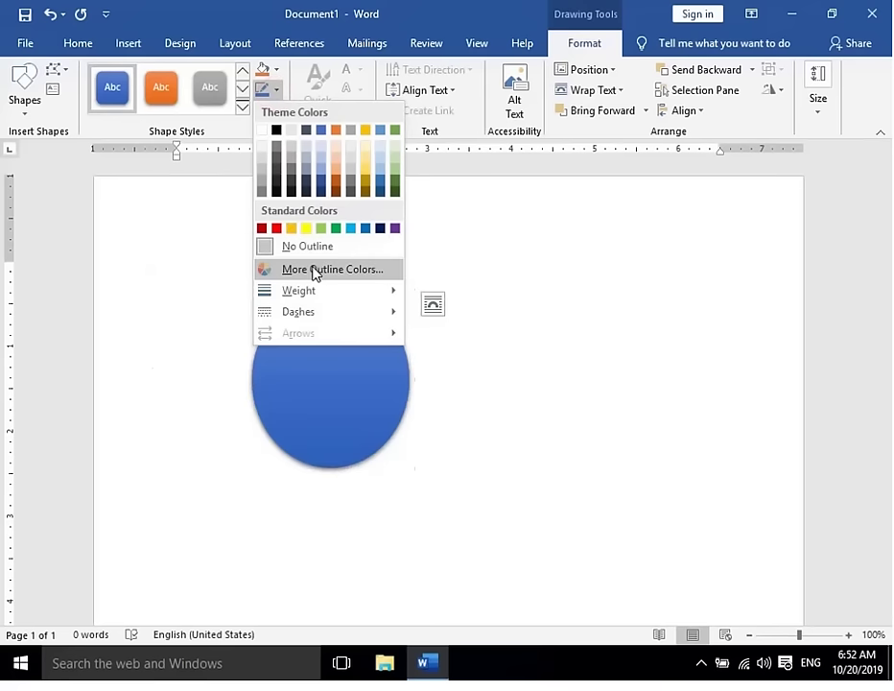
{"action": "left_click", "coordinate": [230, 249]}
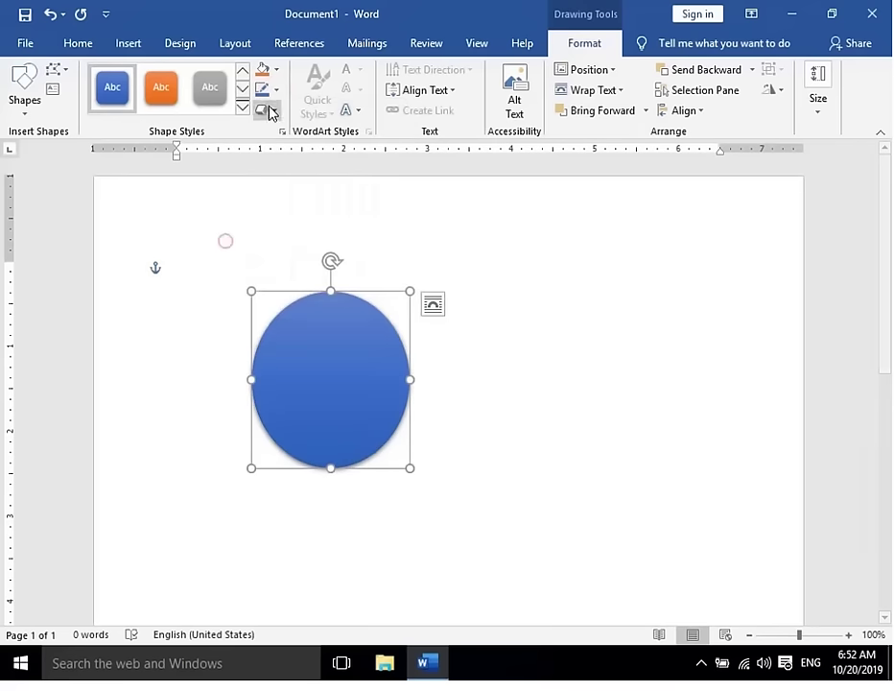
{"action": "left_click", "coordinate": [276, 69]}
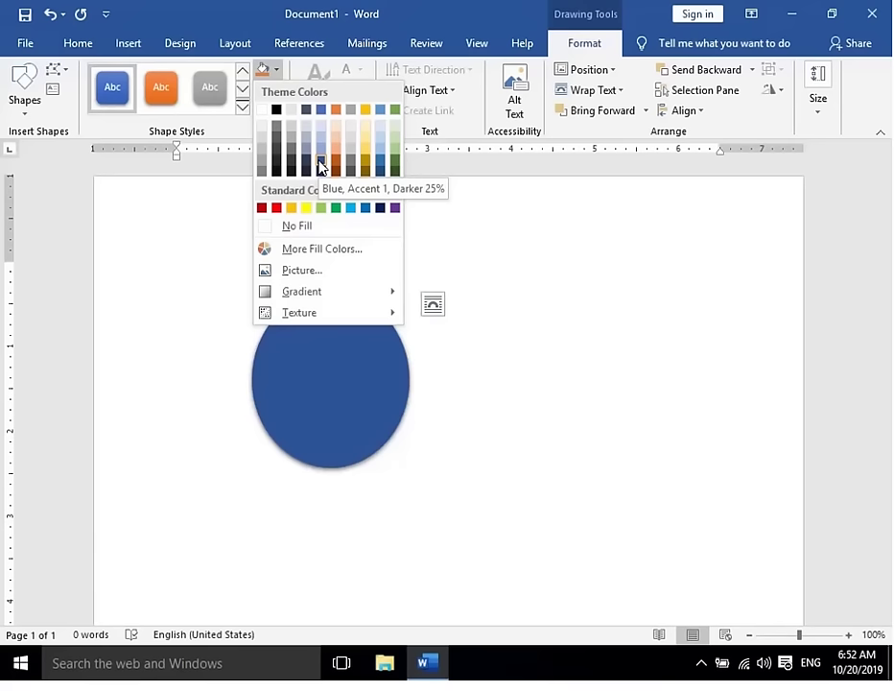
{"action": "left_click", "coordinate": [336, 163]}
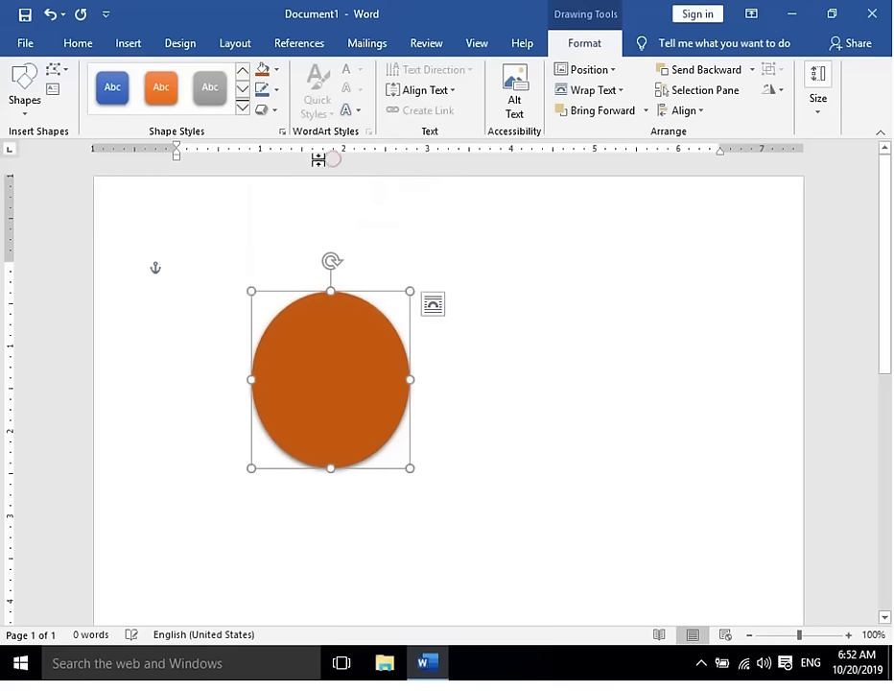
{"action": "left_click", "coordinate": [277, 90]}
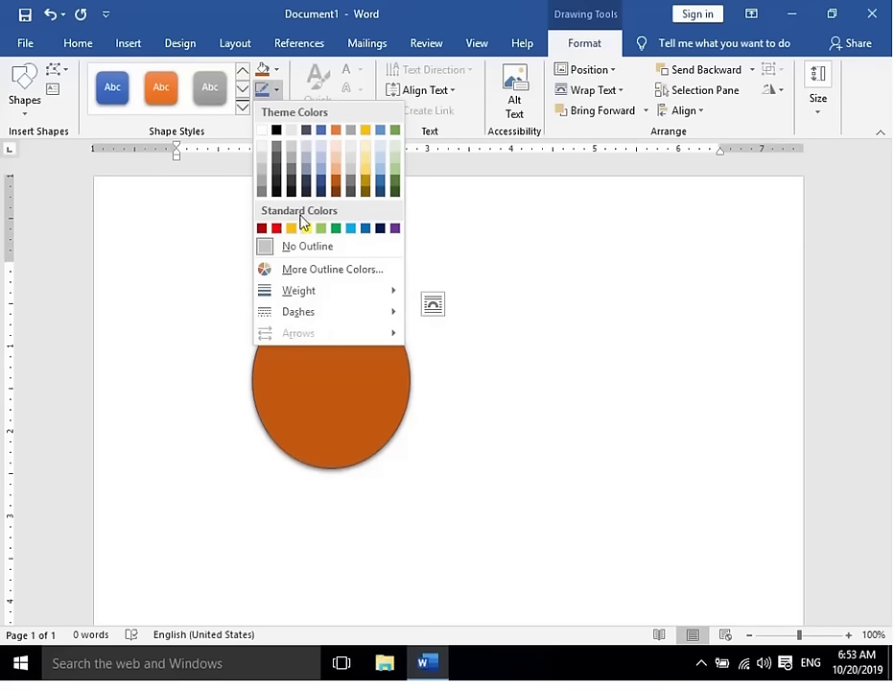
{"action": "left_click", "coordinate": [276, 228]}
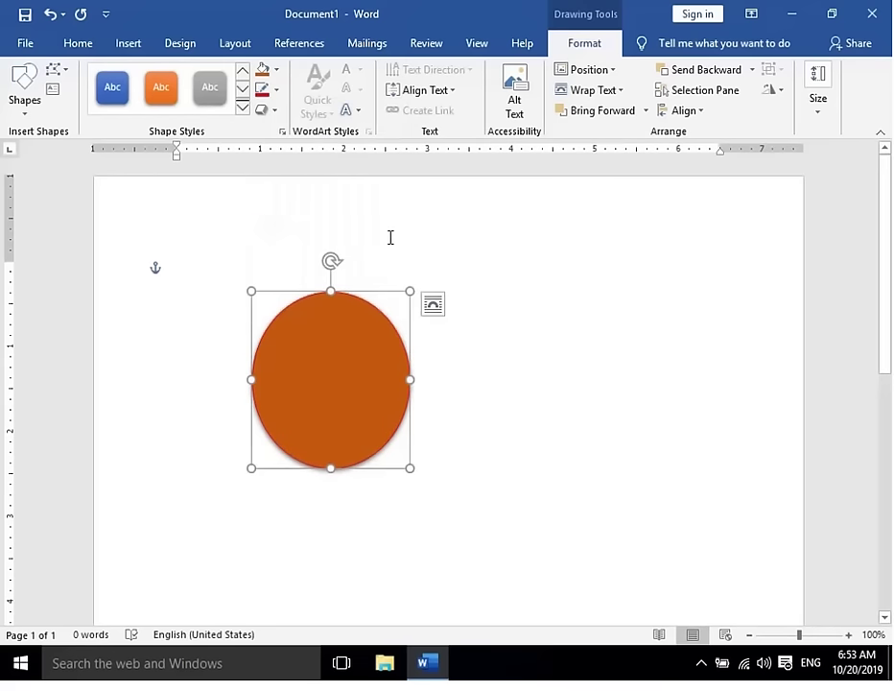
{"action": "left_click", "coordinate": [509, 362]}
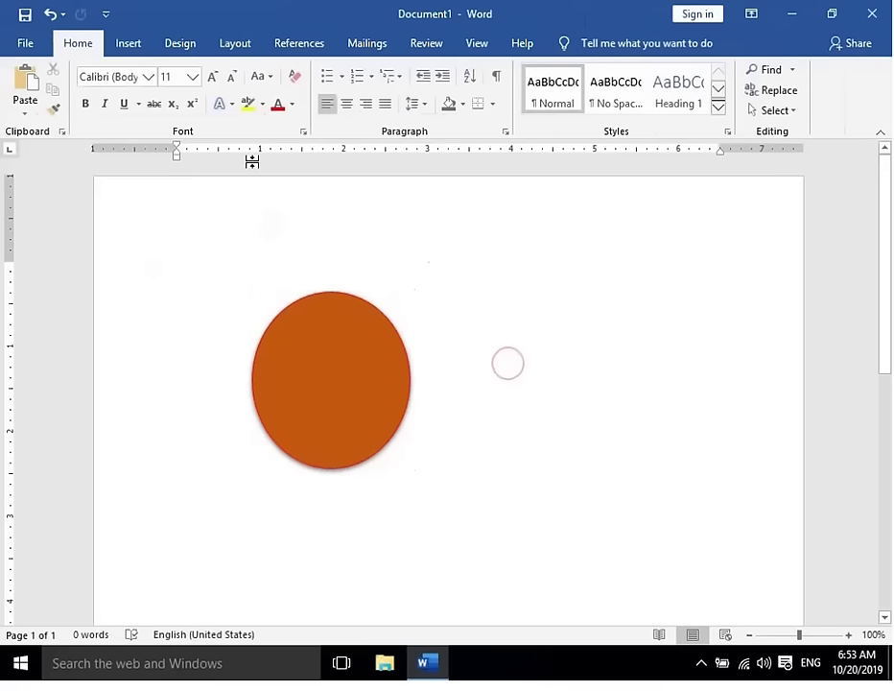
{"action": "left_click", "coordinate": [351, 373]}
- Delete the circle and insert the wheelchair accessibility icon from the Icons library
{"action": "key", "text": "Delete"}
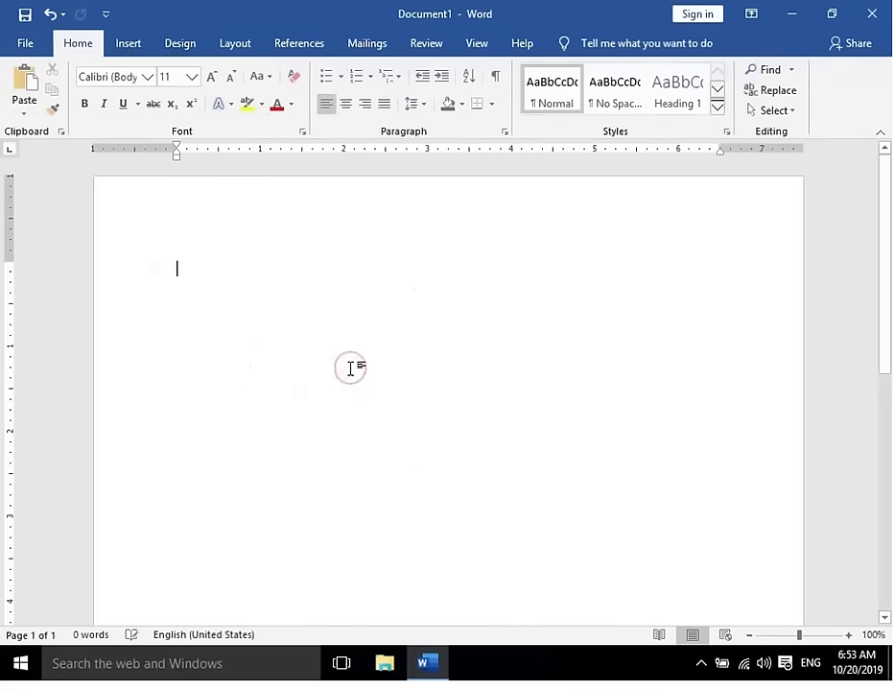
{"action": "left_click", "coordinate": [127, 43]}
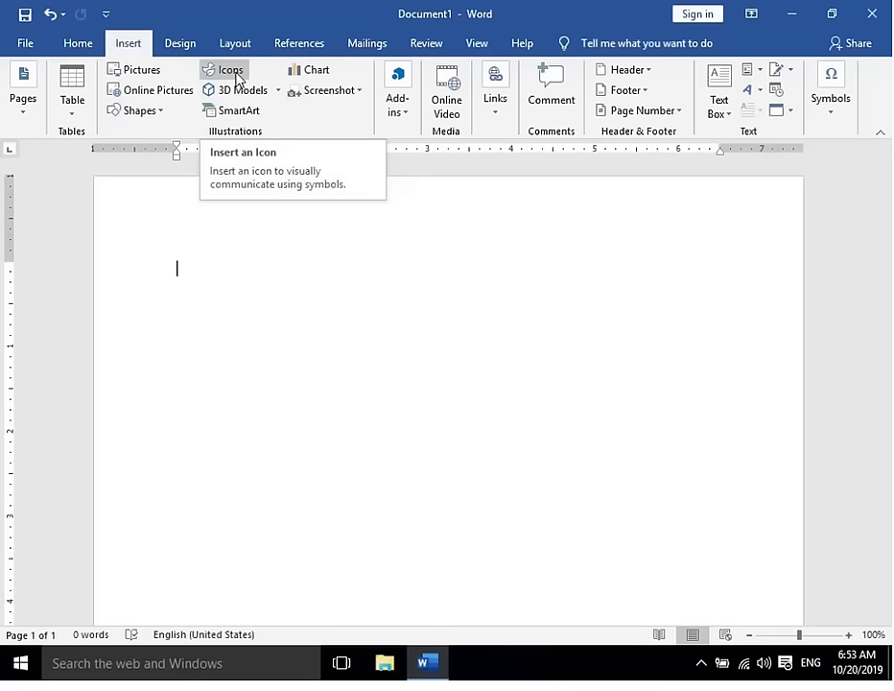
{"action": "left_click", "coordinate": [236, 74]}
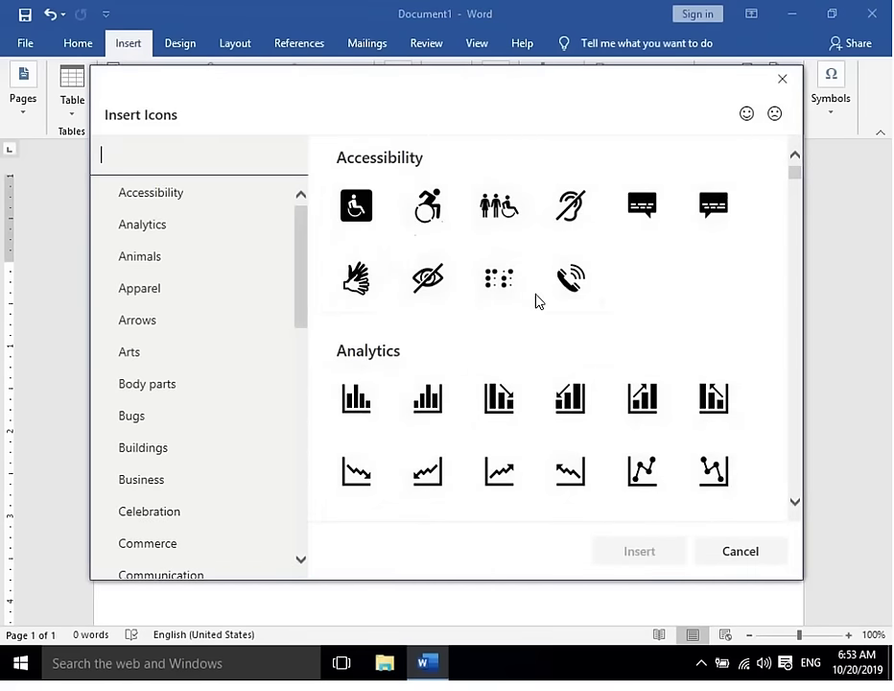
{"action": "scroll", "coordinate": [573, 302], "scroll_direction": "down", "scroll_amount": 3}
{"action": "scroll", "coordinate": [624, 297], "scroll_direction": "down", "scroll_amount": 3}
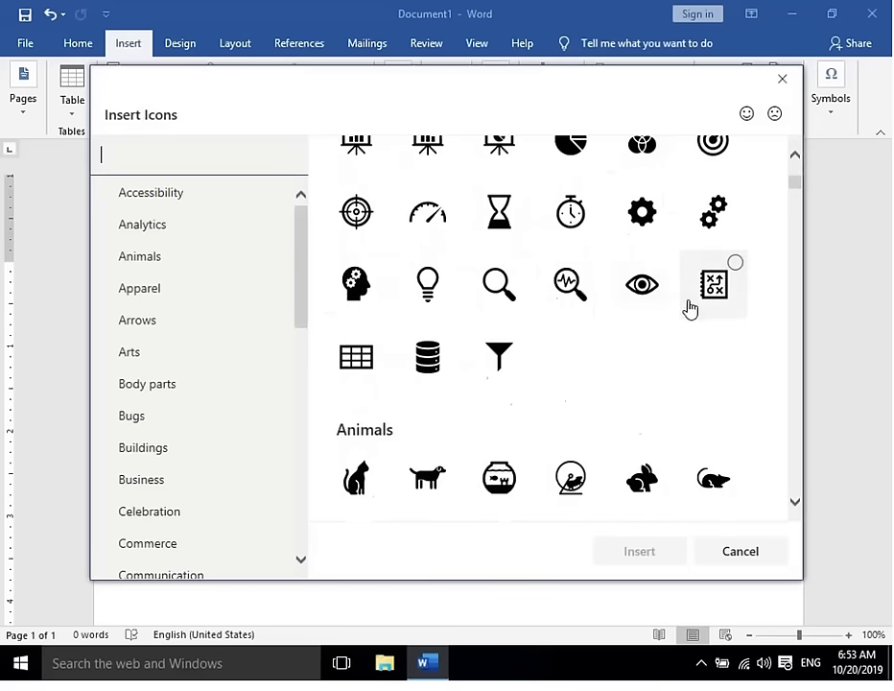
{"action": "scroll", "coordinate": [627, 331], "scroll_direction": "up", "scroll_amount": 1}
{"action": "scroll", "coordinate": [638, 346], "scroll_direction": "up", "scroll_amount": 3}
{"action": "scroll", "coordinate": [575, 288], "scroll_direction": "up", "scroll_amount": 2}
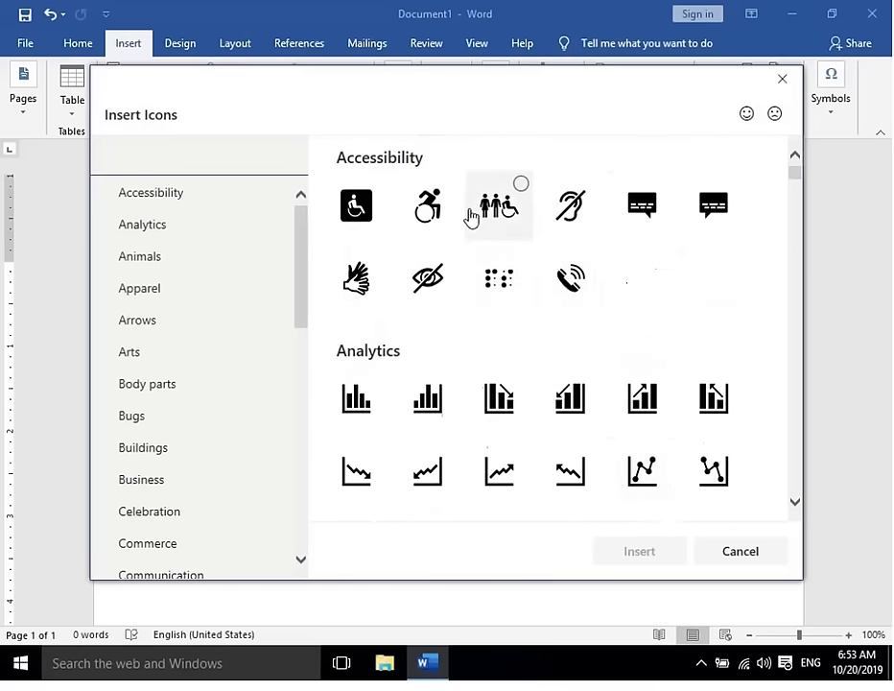
{"action": "double_click", "coordinate": [419, 215]}
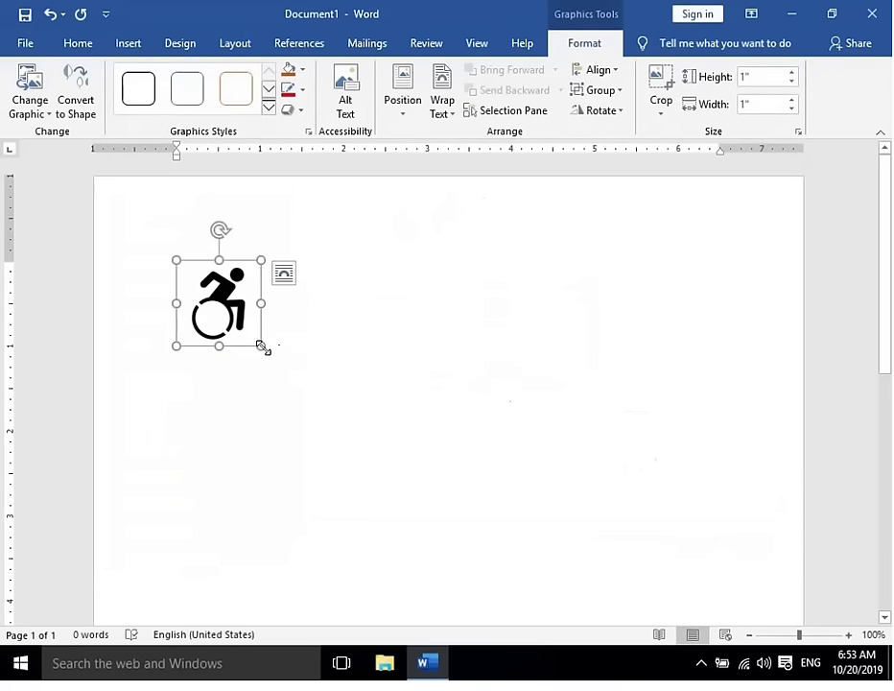
- Resize the wheelchair icon to 1.88 inches and apply the blue graphics style
{"action": "mouse_move", "coordinate": [260, 347]}
{"action": "left_mouse_down"}
{"action": "mouse_move", "coordinate": [339, 414]}
{"action": "mouse_move", "coordinate": [334, 420]}
{"action": "left_mouse_up"}
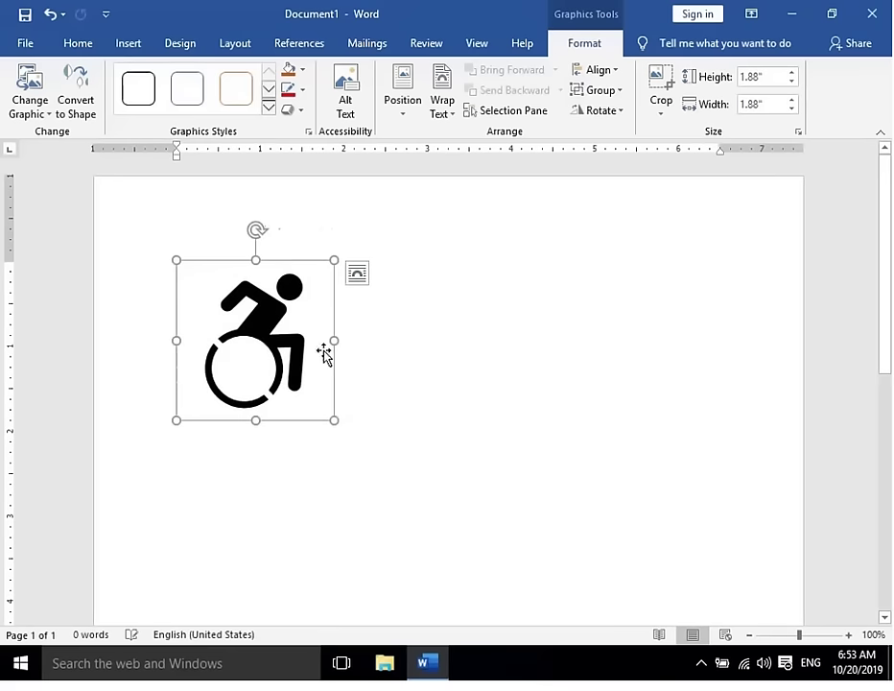
{"action": "left_click", "coordinate": [269, 112]}
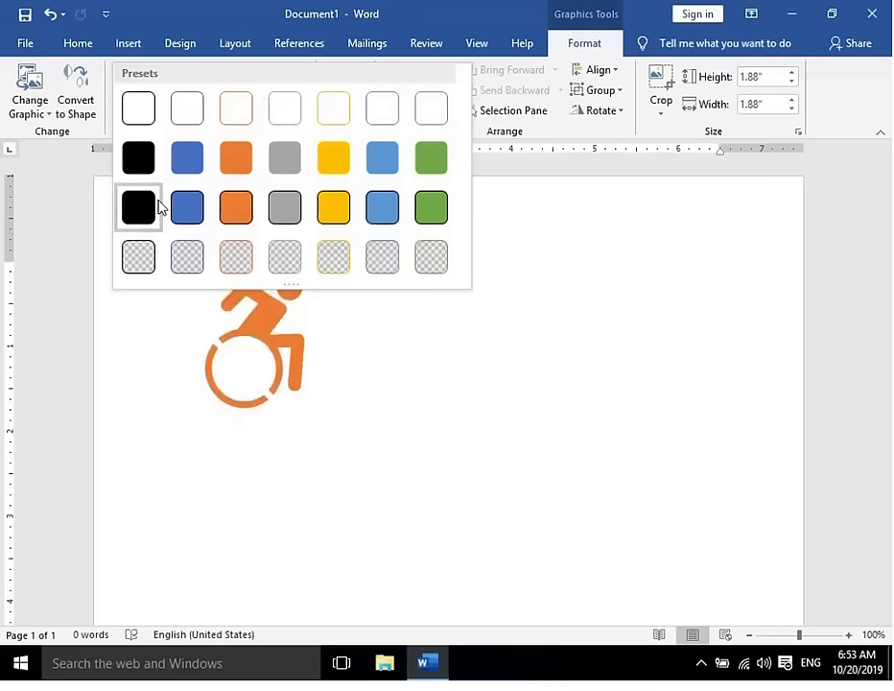
{"action": "left_click", "coordinate": [200, 203]}
- Delete the wheelchair icon from the page
{"action": "left_click", "coordinate": [425, 328]}
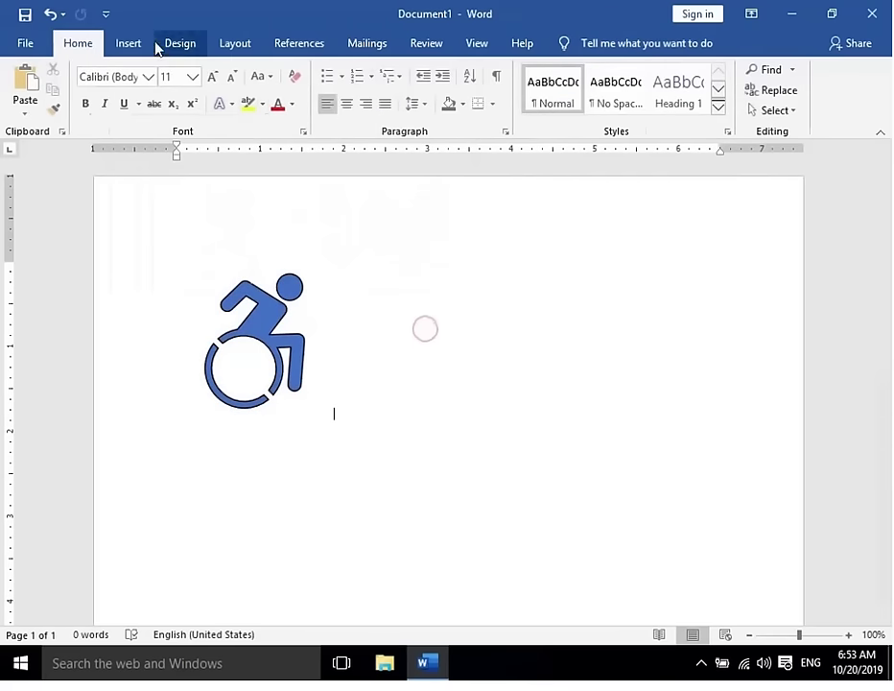
{"action": "left_click", "coordinate": [302, 329]}
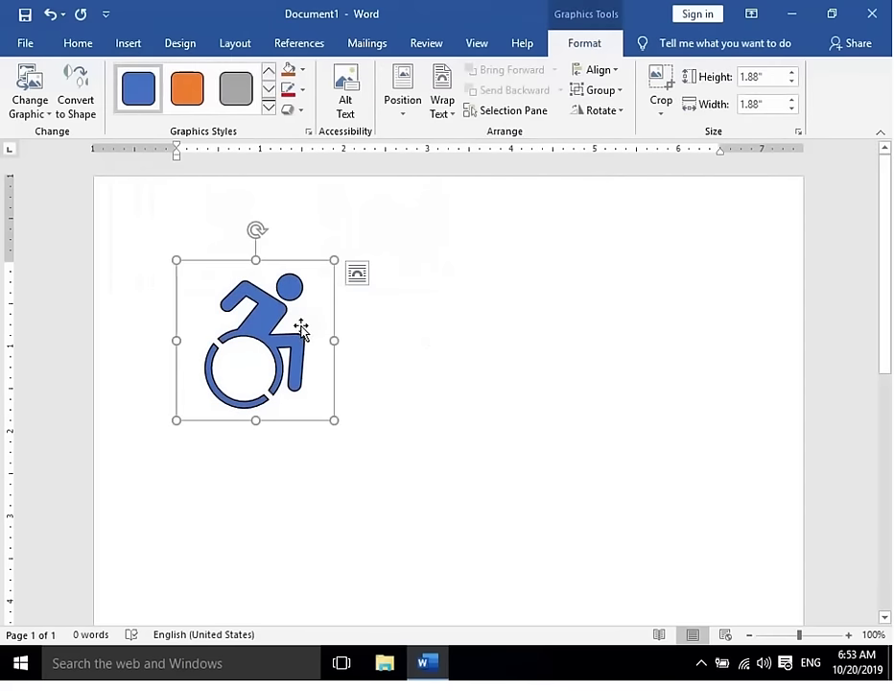
{"action": "key", "text": "Delete"}
{"action": "left_click", "coordinate": [129, 43]}
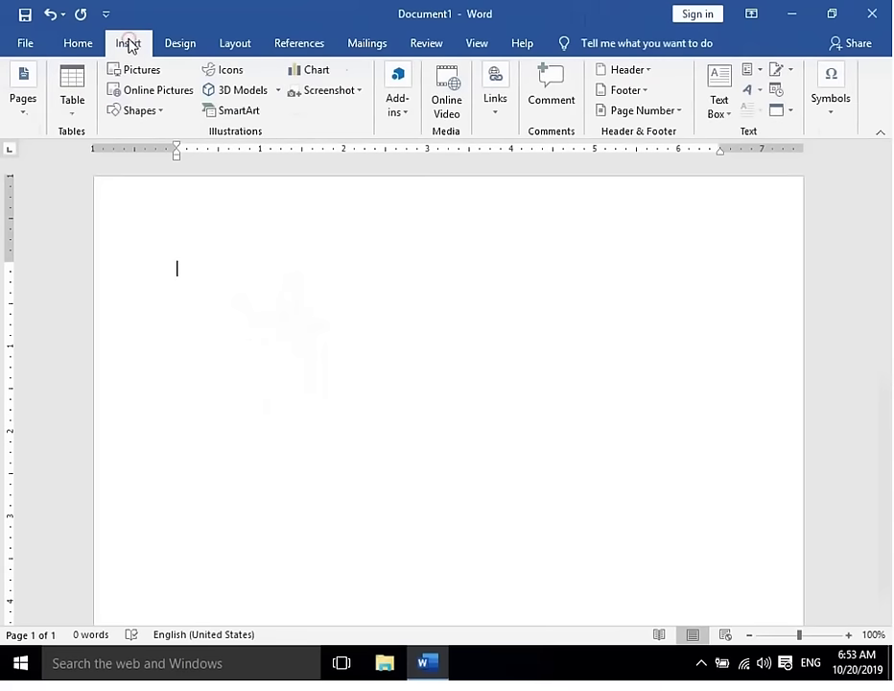
- Insert the speaker model from the 3D Icons category of the online 3D model library
{"action": "left_click", "coordinate": [266, 90]}
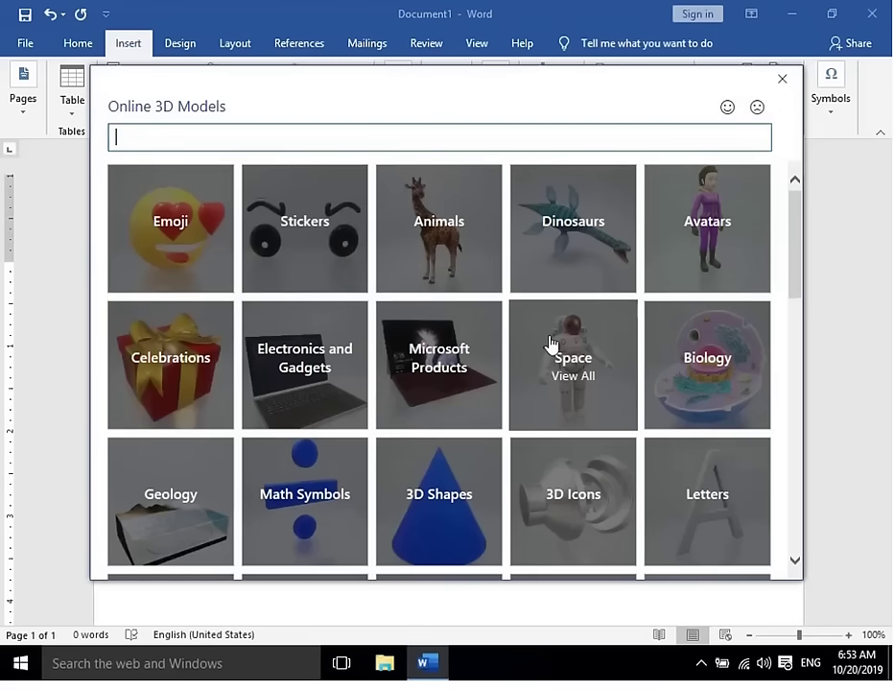
{"action": "scroll", "coordinate": [552, 344], "scroll_direction": "down", "scroll_amount": 2}
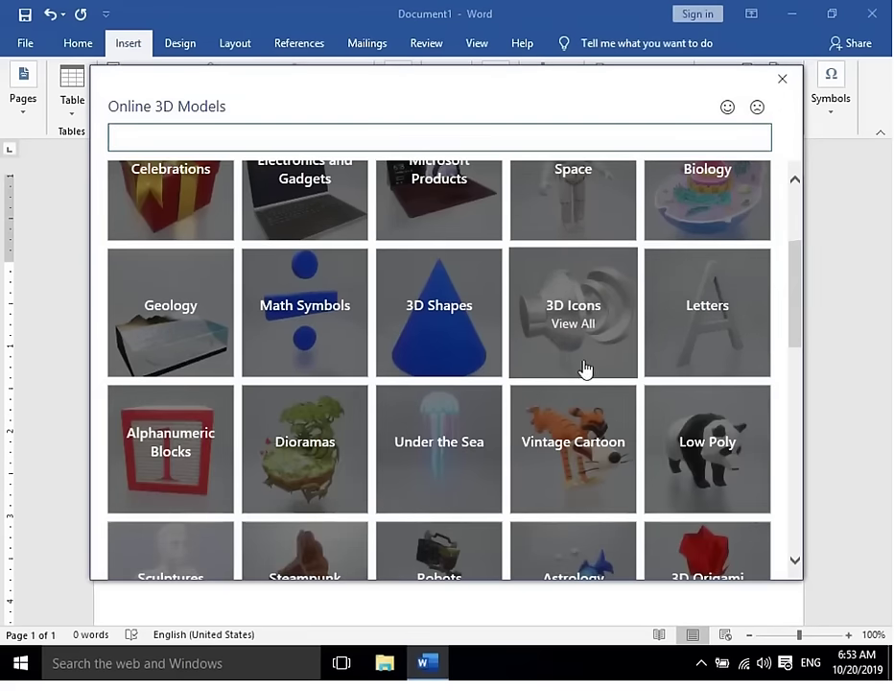
{"action": "scroll", "coordinate": [585, 367], "scroll_direction": "up", "scroll_amount": 2}
{"action": "scroll", "coordinate": [576, 326], "scroll_direction": "up", "scroll_amount": 1}
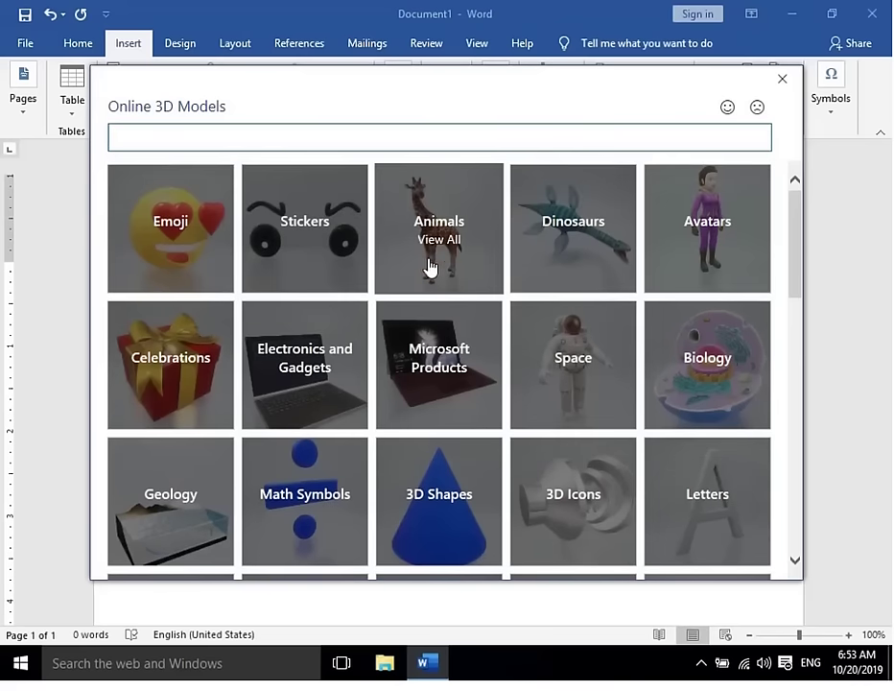
{"action": "scroll", "coordinate": [480, 451], "scroll_direction": "down", "scroll_amount": 2}
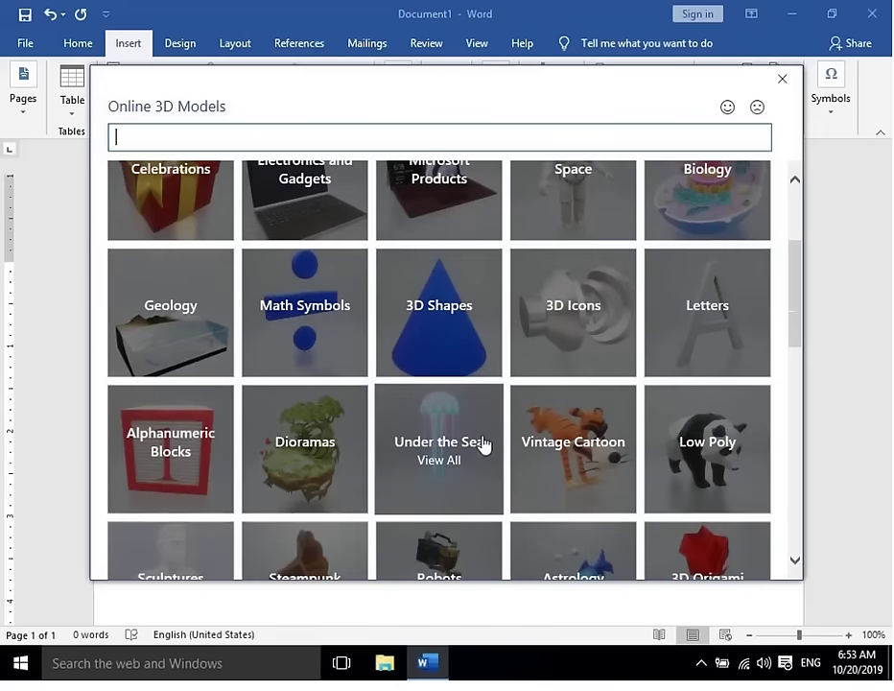
{"action": "left_click", "coordinate": [605, 340]}
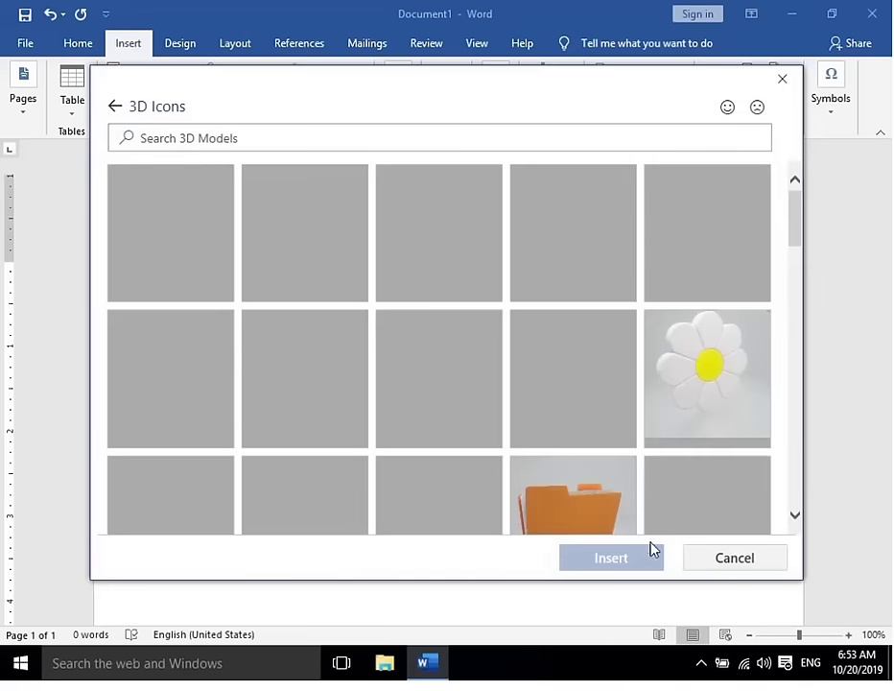
{"action": "left_click", "coordinate": [302, 364]}
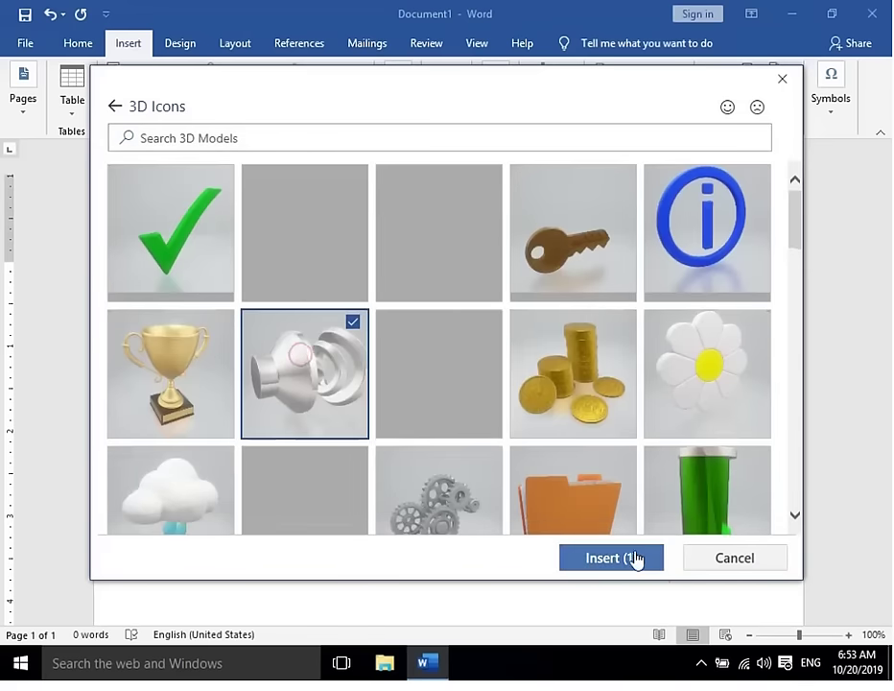
{"action": "left_click", "coordinate": [633, 558]}
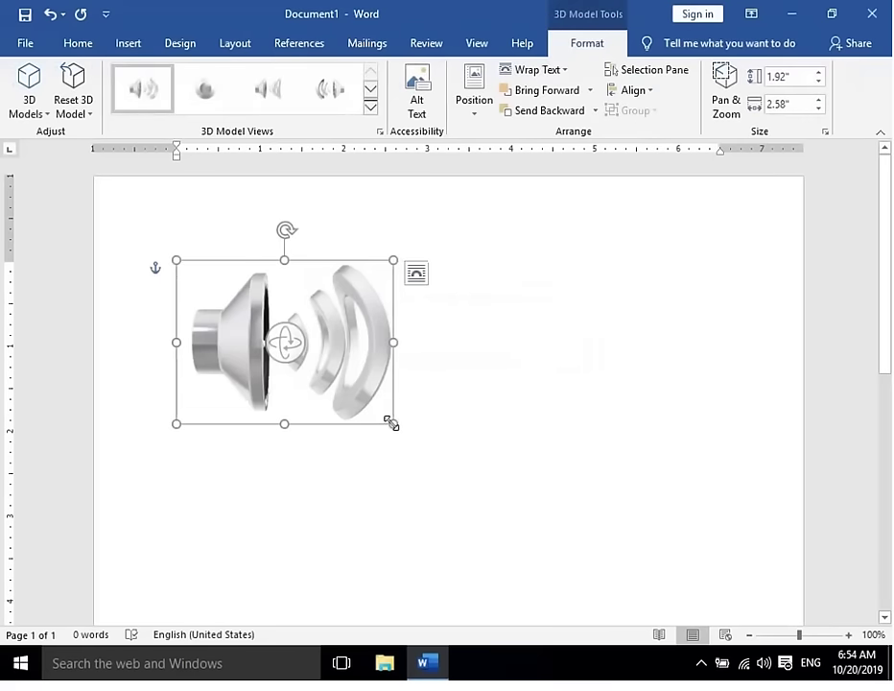
- Enlarge the speaker model to 3.28" by 4.5", turn it around, then delete it
{"action": "left_click_drag", "start_coordinate": [391, 423], "coordinate": [534, 543]}
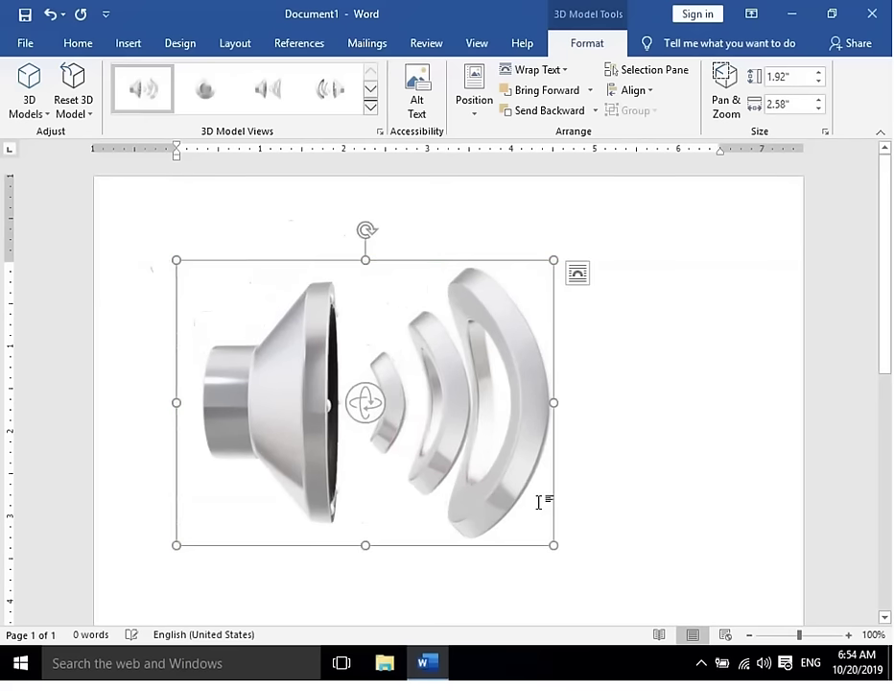
{"action": "left_click", "coordinate": [601, 428]}
{"action": "left_click", "coordinate": [539, 398]}
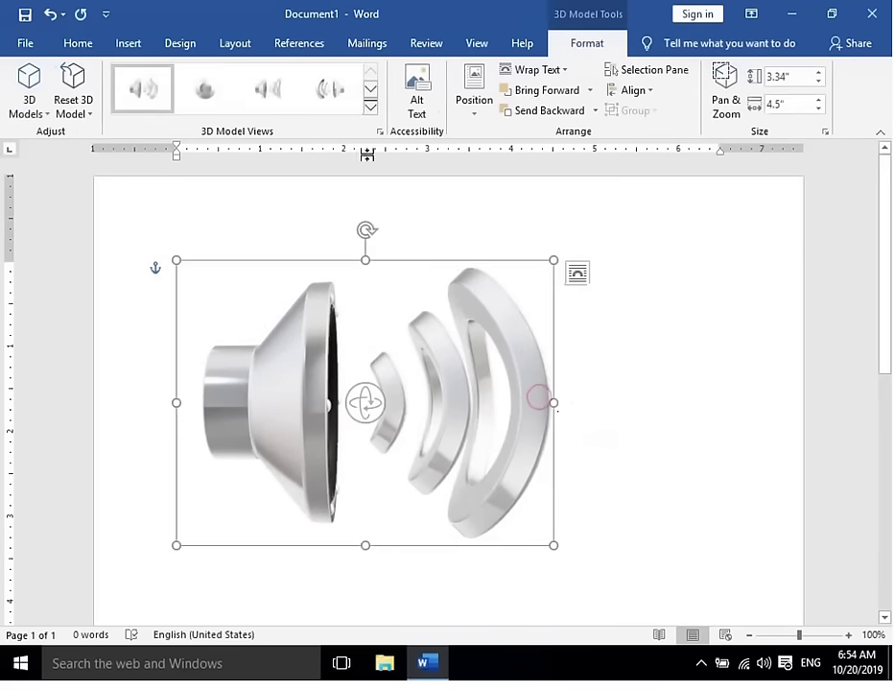
{"action": "left_click", "coordinate": [322, 96]}
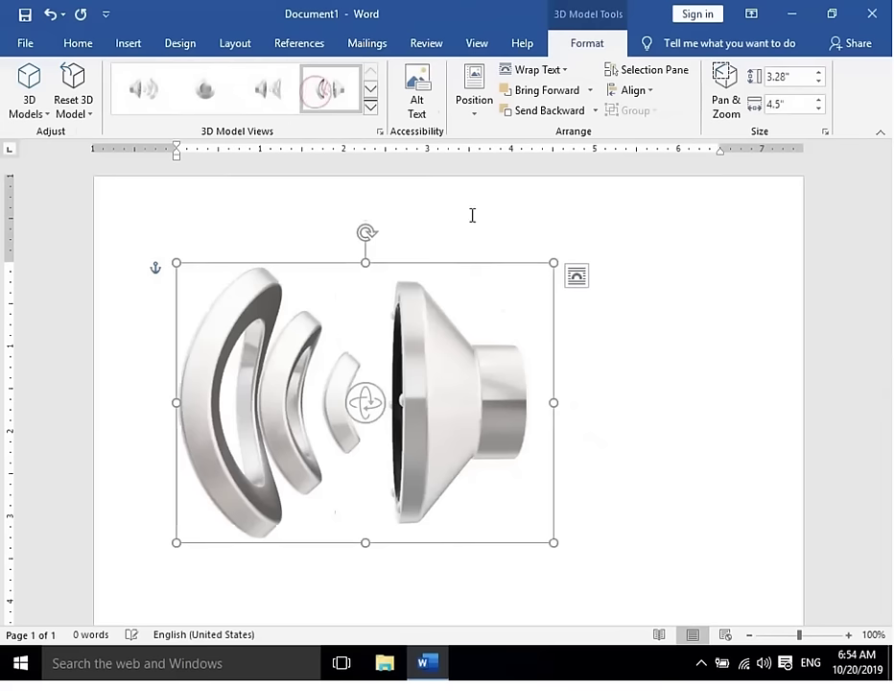
{"action": "left_click", "coordinate": [645, 441]}
{"action": "left_click", "coordinate": [457, 402]}
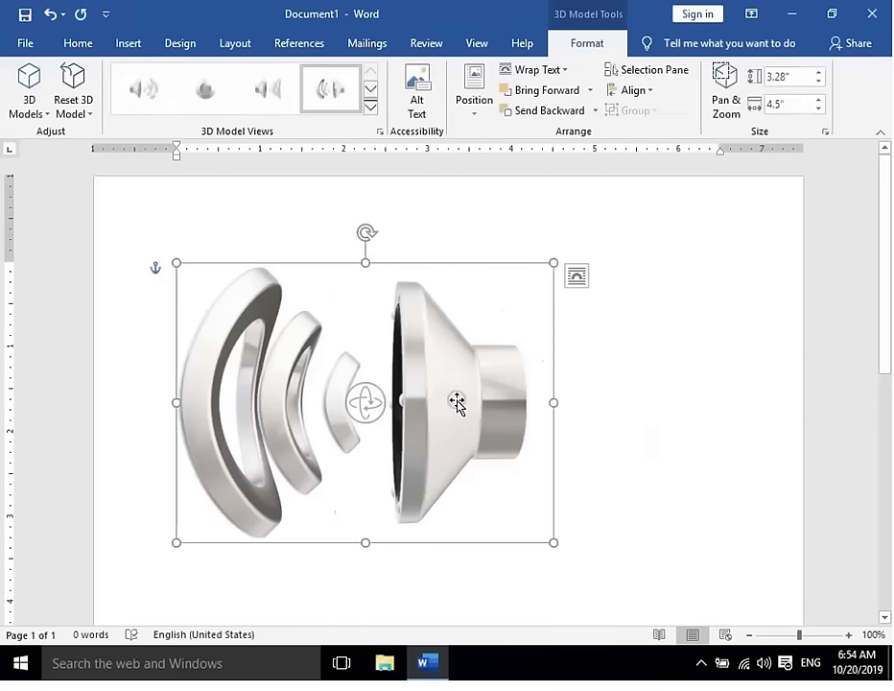
{"action": "key", "text": "Delete"}
{"action": "left_click", "coordinate": [118, 45]}
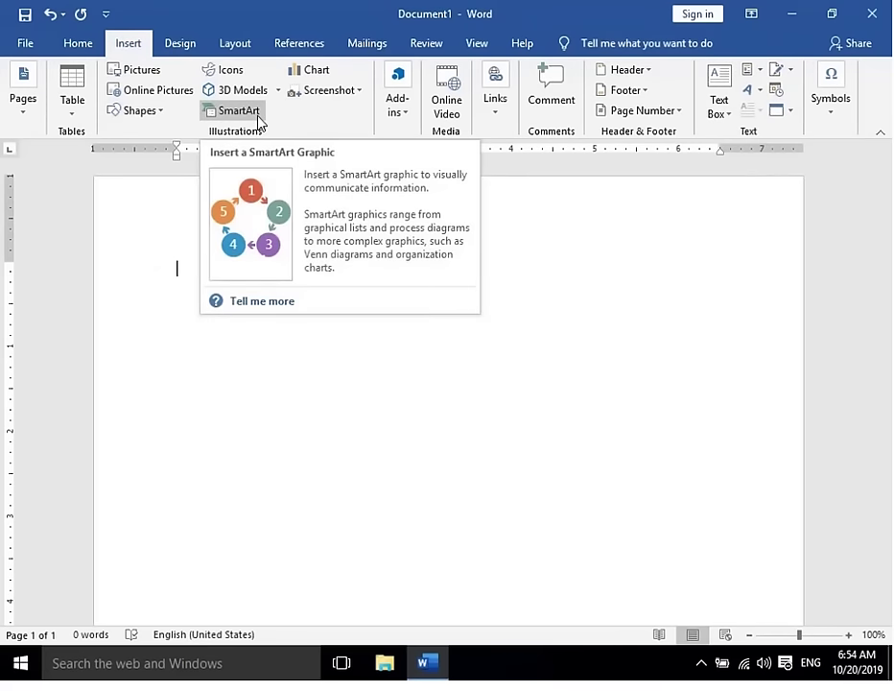
- Insert a SmartArt Organization Chart from the Hierarchy layouts
{"action": "left_click", "coordinate": [238, 111]}
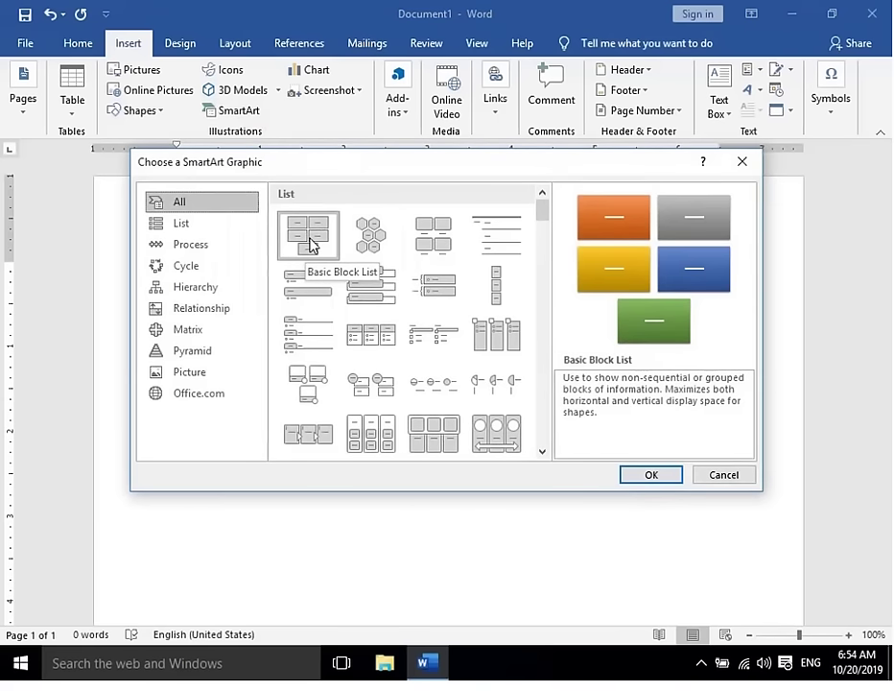
{"action": "left_click", "coordinate": [192, 247]}
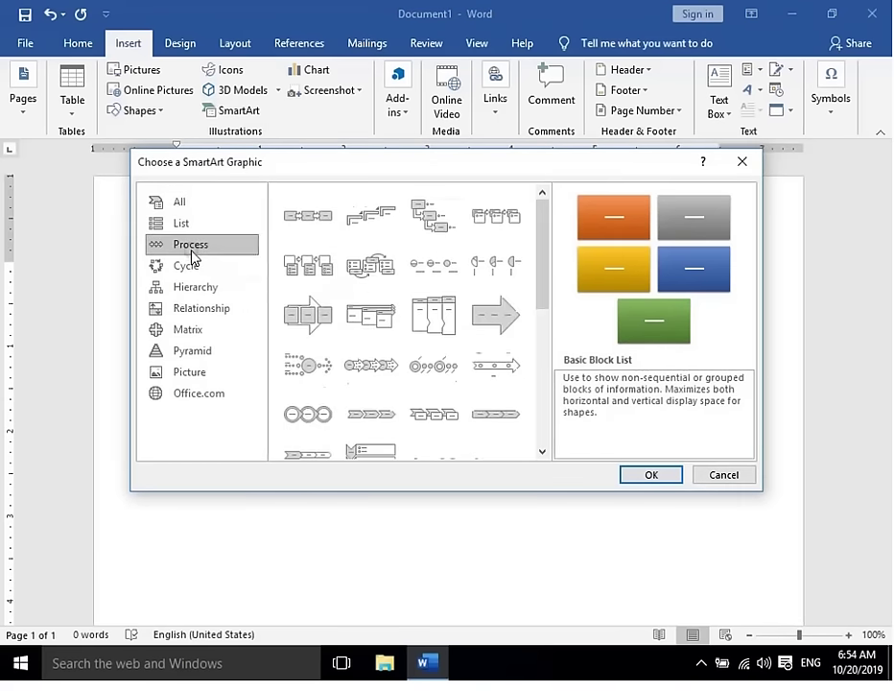
{"action": "left_click", "coordinate": [187, 222]}
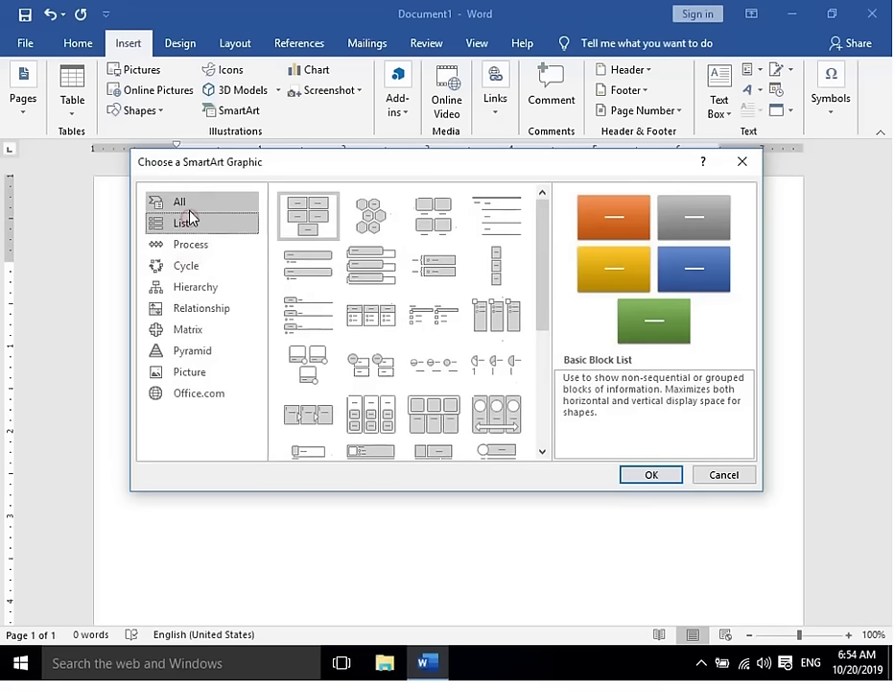
{"action": "left_click", "coordinate": [181, 286]}
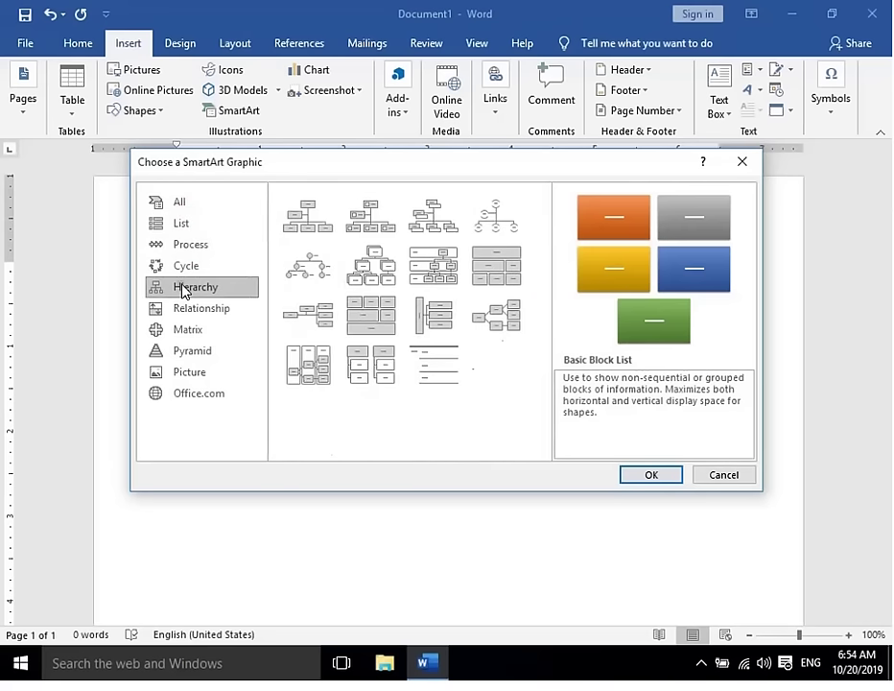
{"action": "left_click", "coordinate": [317, 235]}
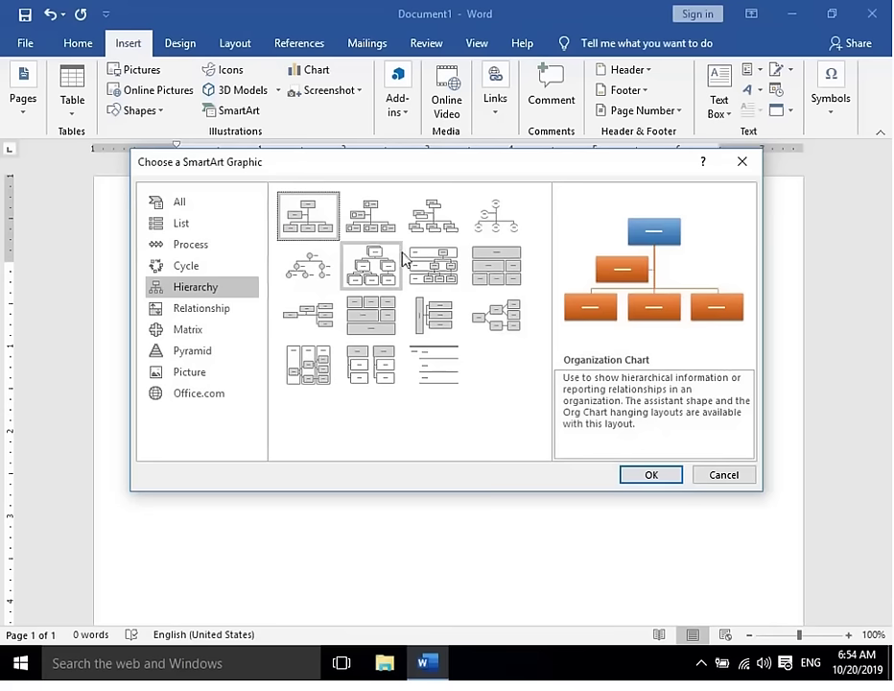
{"action": "left_click", "coordinate": [645, 482]}
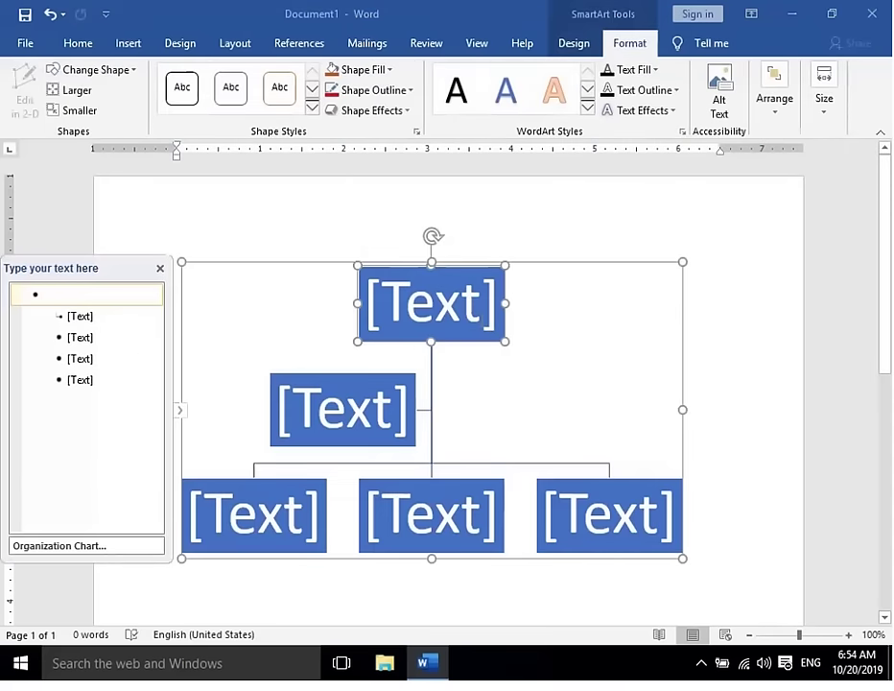
- Type Principal into the top box of the chart
{"action": "left_click", "coordinate": [498, 307]}
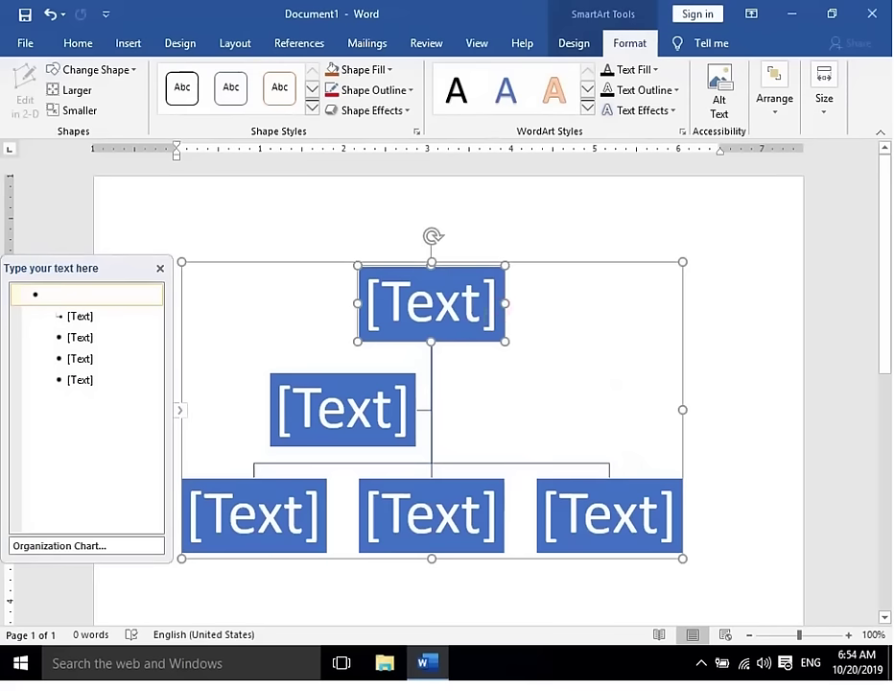
{"action": "left_click", "coordinate": [482, 310]}
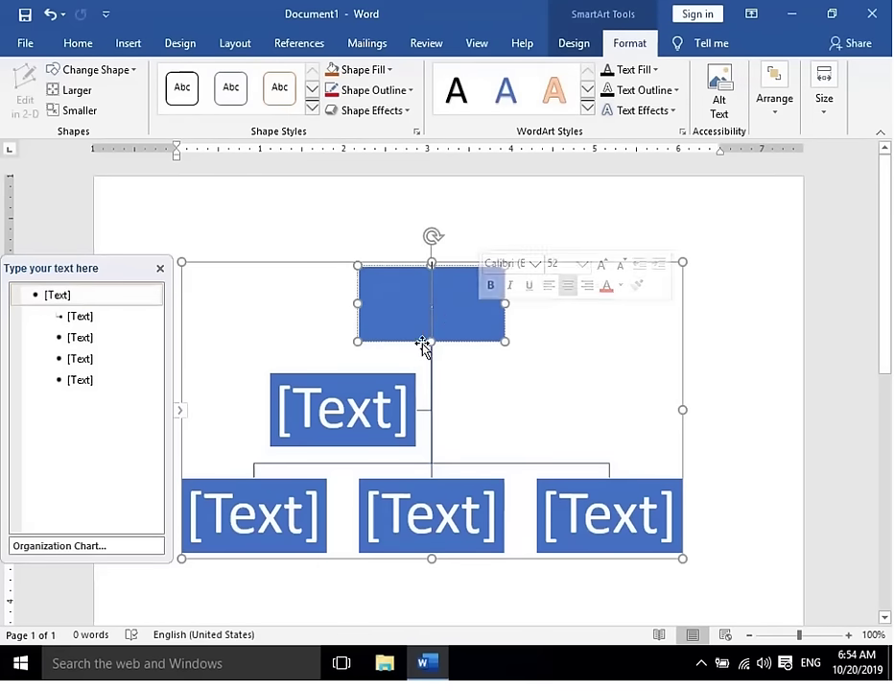
{"action": "left_click", "coordinate": [442, 302]}
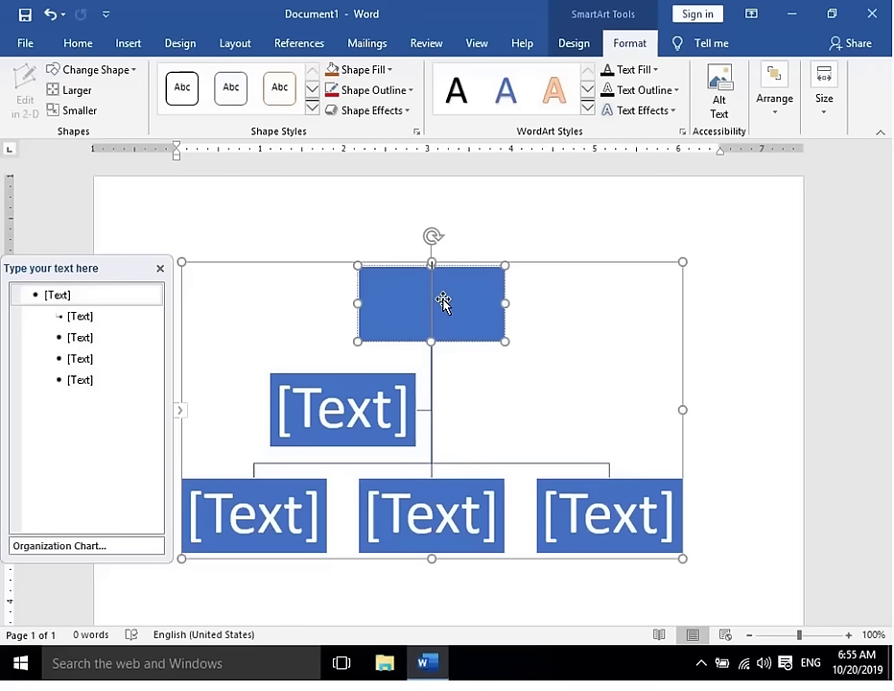
{"action": "type", "text": "School"}
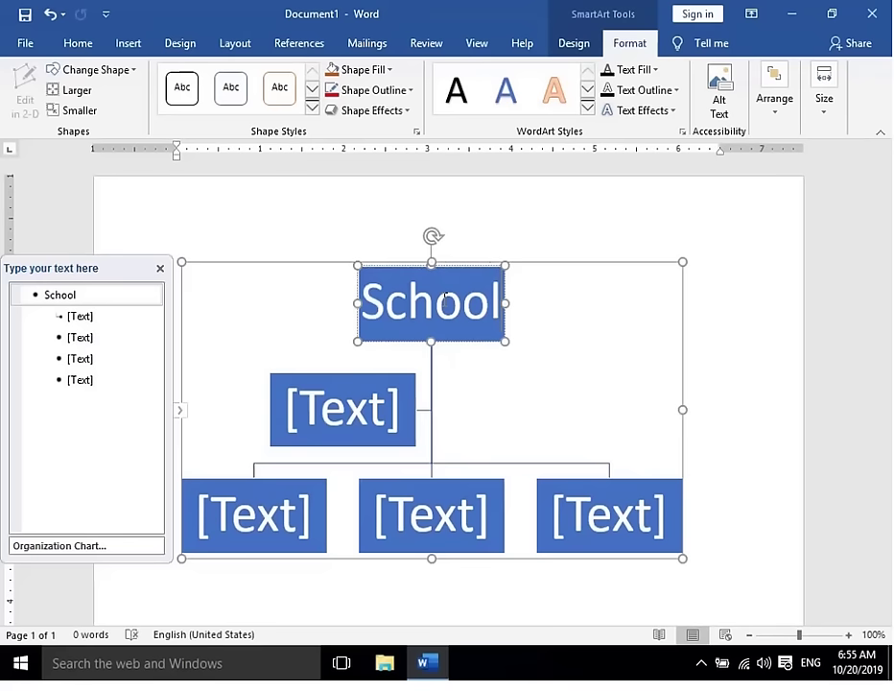
{"action": "key", "text": "BackSpace"}
{"action": "key", "text": "BackSpace"}
{"action": "key", "text": "BackSpace"}
{"action": "key", "text": "BackSpace"}
{"action": "key", "text": "BackSpace"}
{"action": "key", "text": "BackSpace"}
{"action": "type", "text": "Pri"}
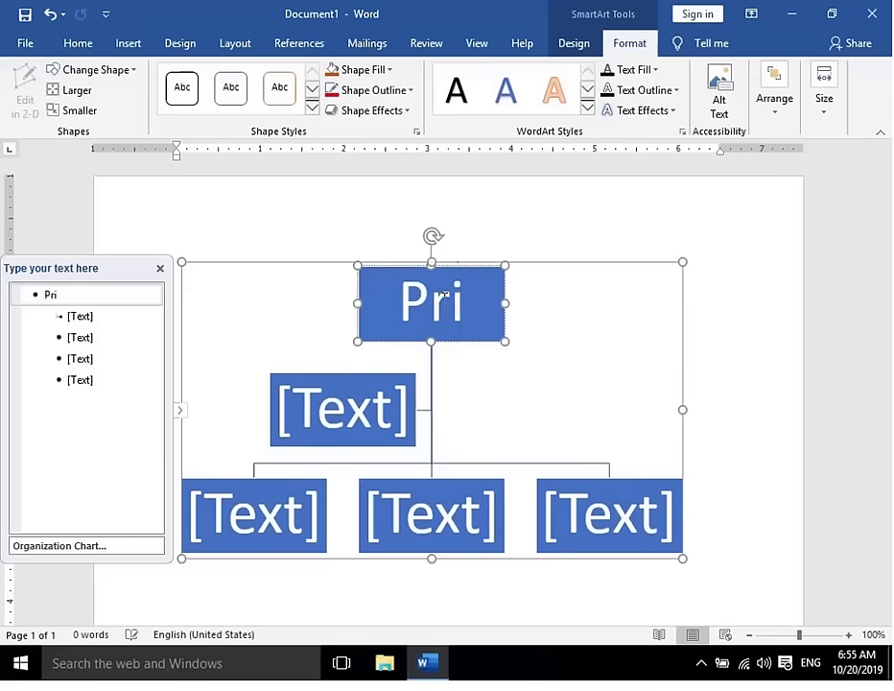
{"action": "type", "text": "ncipa"}
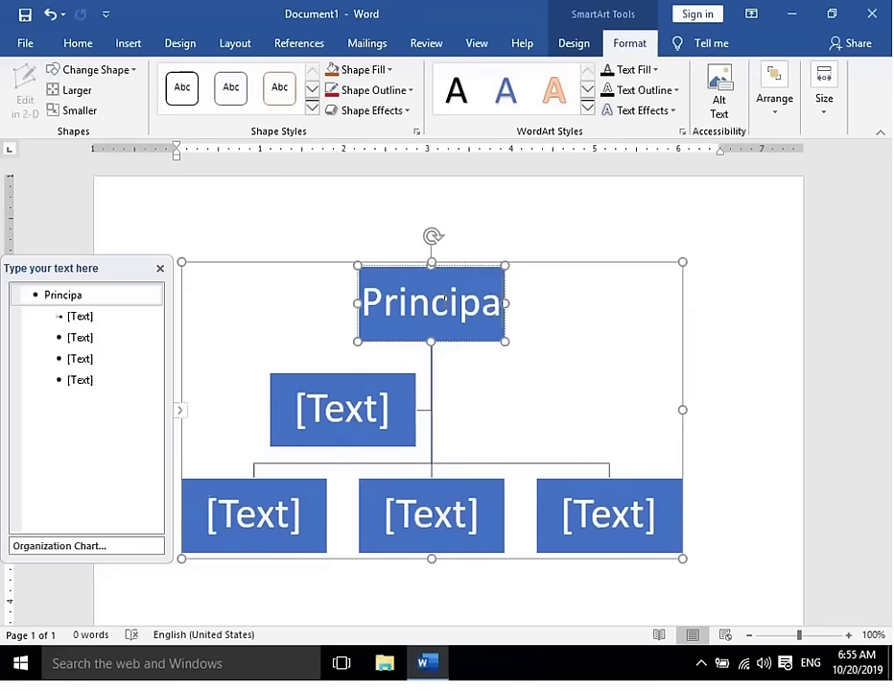
{"action": "type", "text": "l"}
{"action": "left_click", "coordinate": [581, 336]}
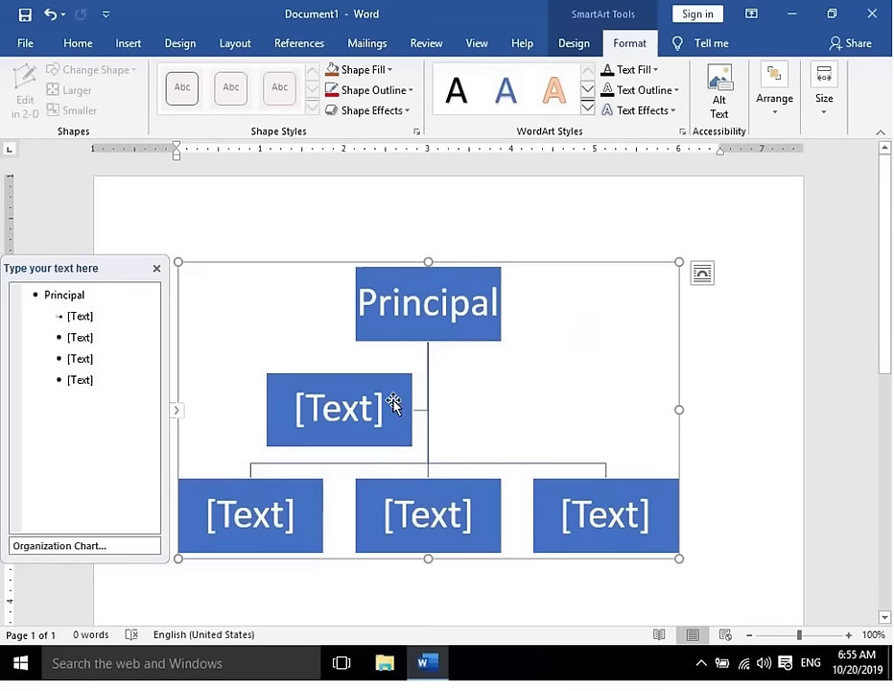
- Fill the bottom boxes with Art, Commerce and Tech, then select the empty assistant box
{"action": "left_click", "coordinate": [249, 529]}
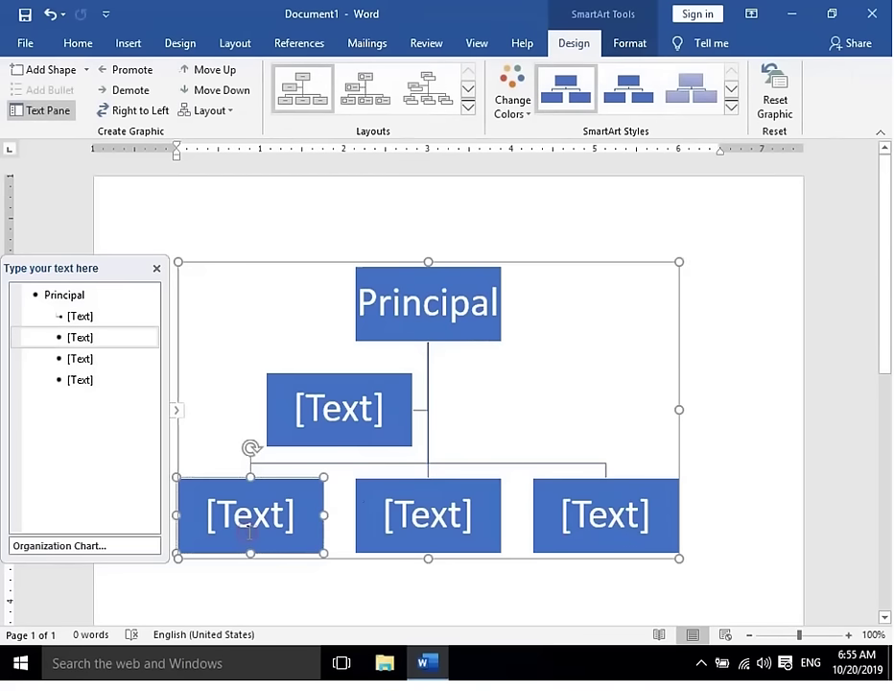
{"action": "left_click", "coordinate": [276, 518]}
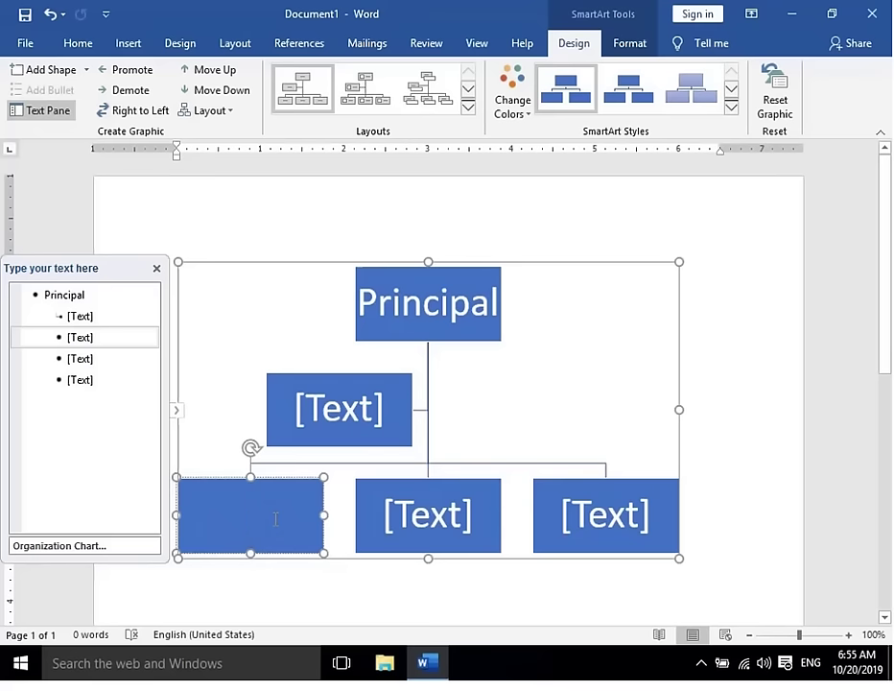
{"action": "type", "text": "Art"}
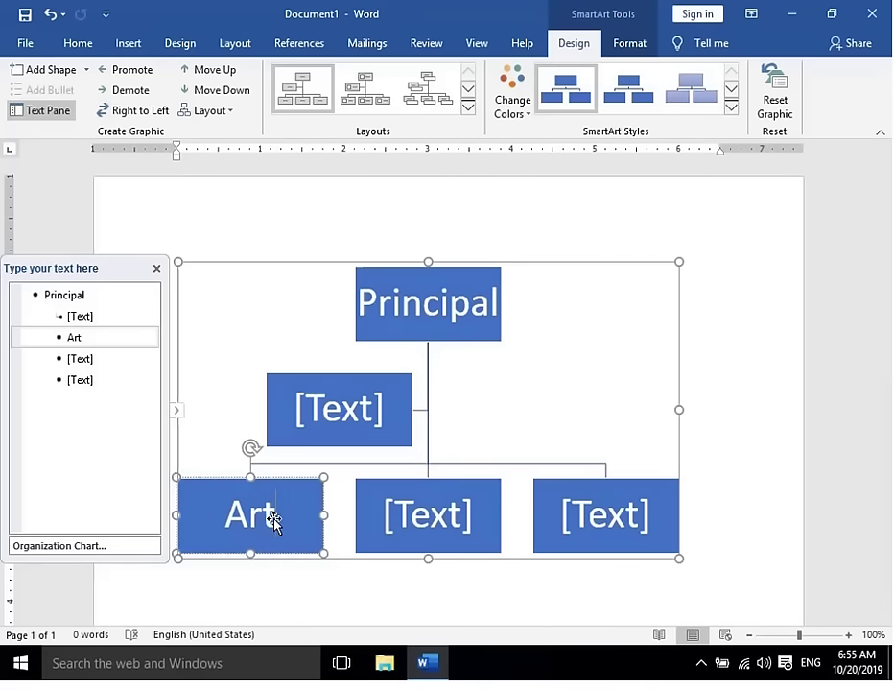
{"action": "left_click", "coordinate": [459, 521]}
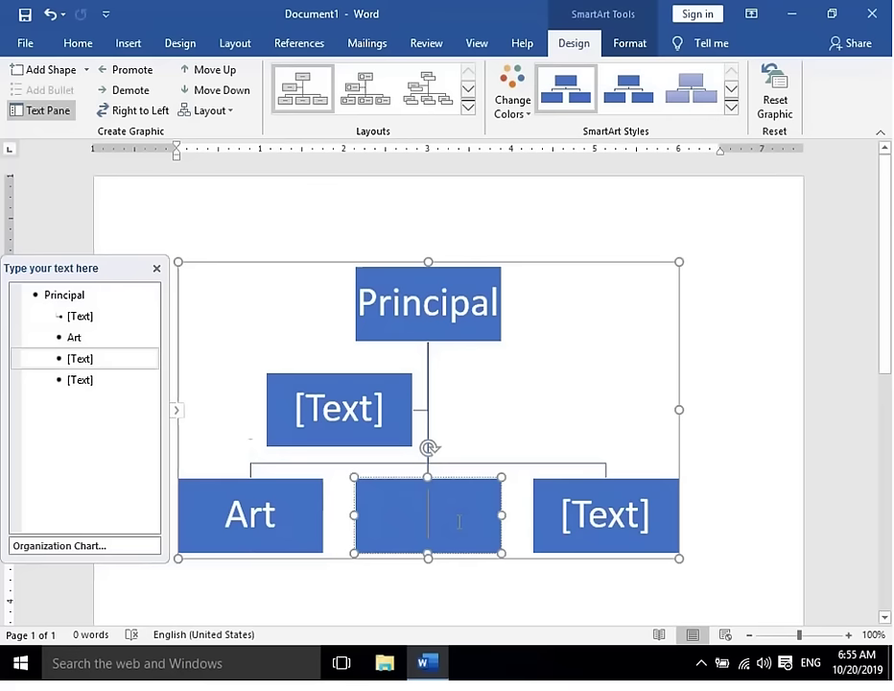
{"action": "type", "text": "Comm"}
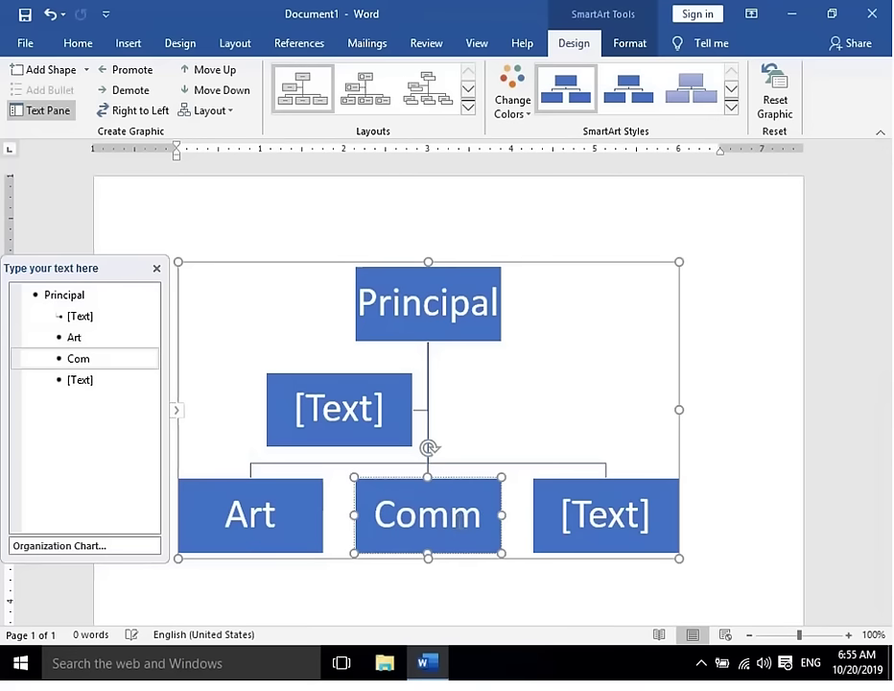
{"action": "type", "text": "erce"}
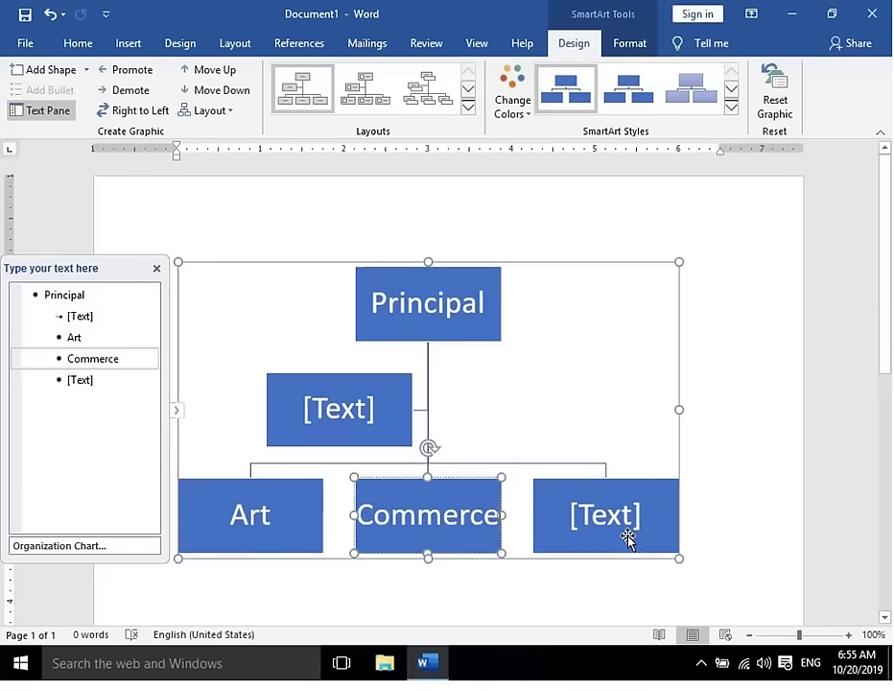
{"action": "left_click", "coordinate": [628, 537]}
{"action": "type", "text": "Te"}
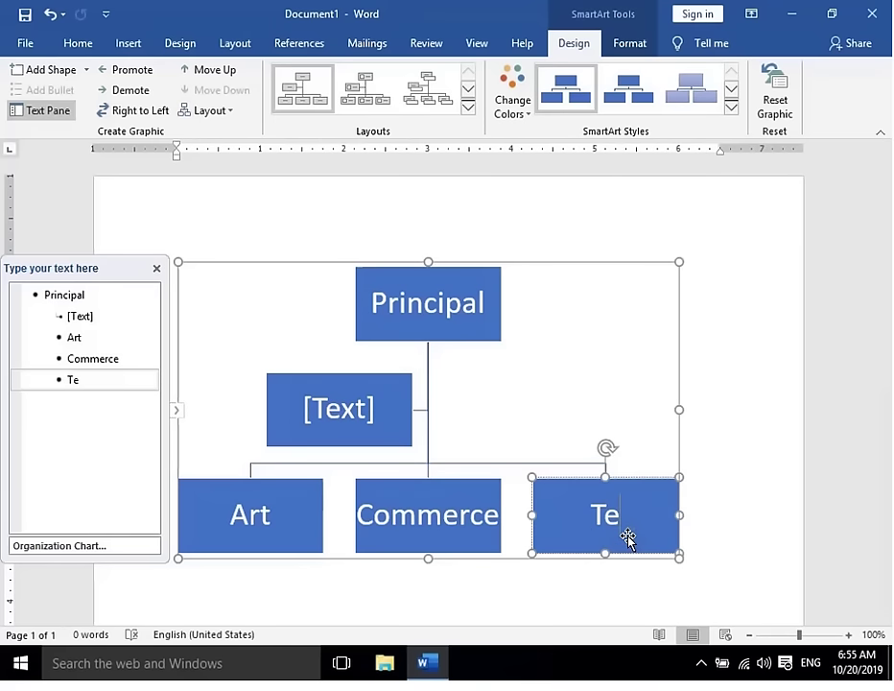
{"action": "type", "text": "ch"}
{"action": "left_click", "coordinate": [669, 386]}
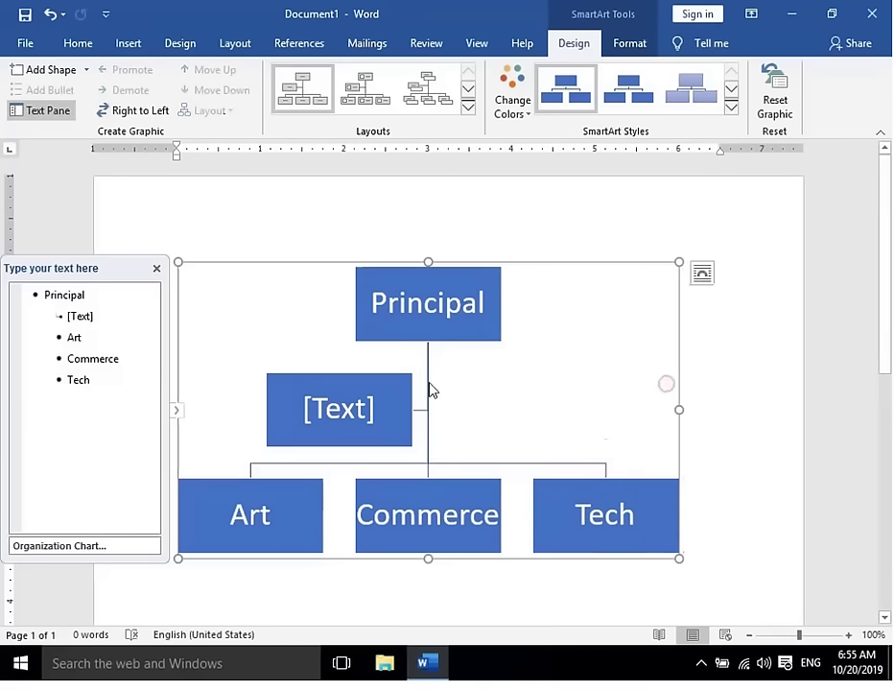
{"action": "left_click", "coordinate": [398, 384]}
- Delete the empty assistant box from the organization chart
{"action": "key", "text": "Delete"}
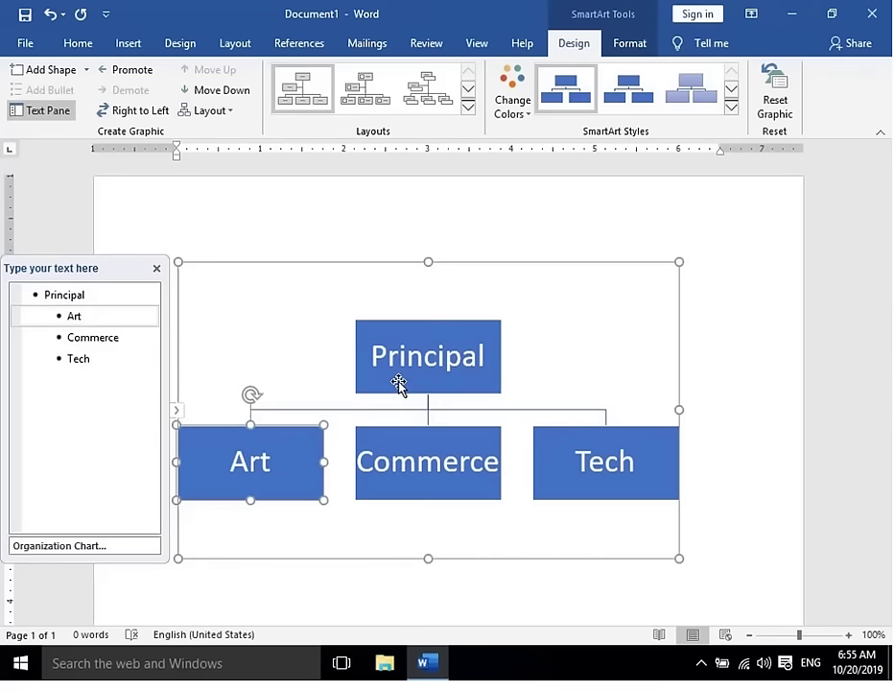
{"action": "key", "text": "ctrl+z"}
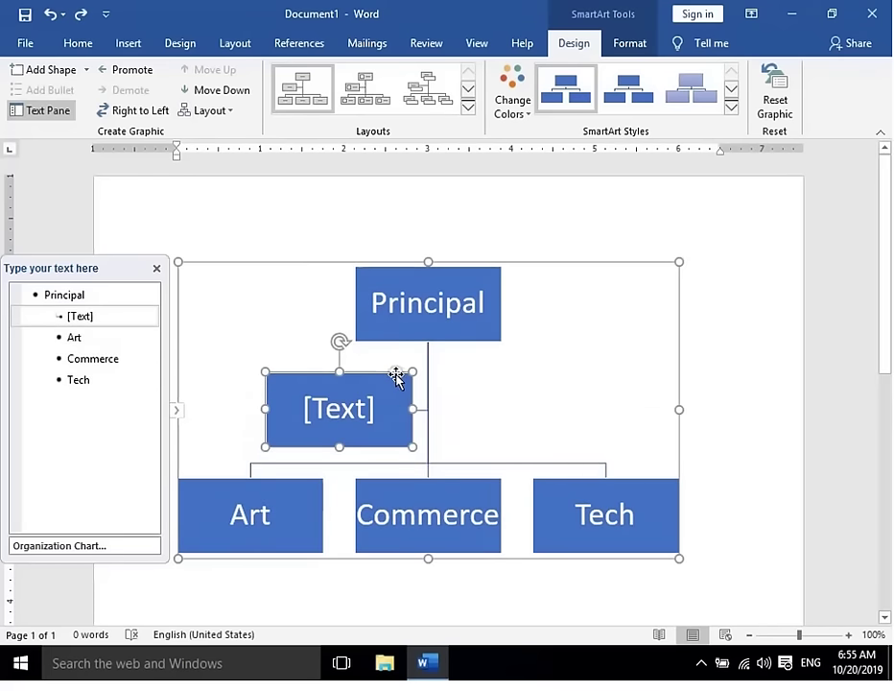
{"action": "left_click", "coordinate": [396, 376]}
{"action": "key", "text": "Delete"}
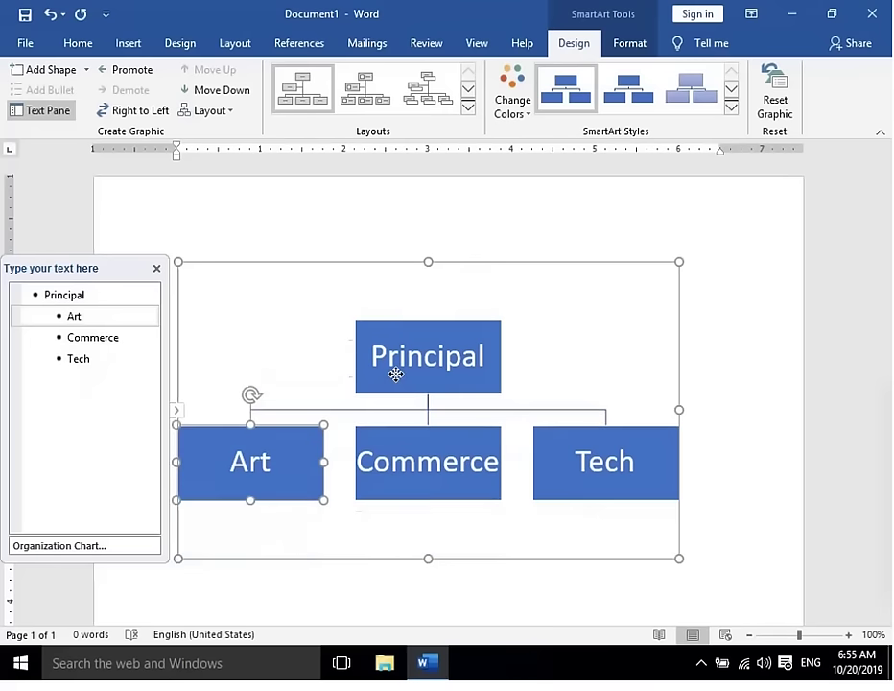
{"action": "left_click", "coordinate": [754, 413]}
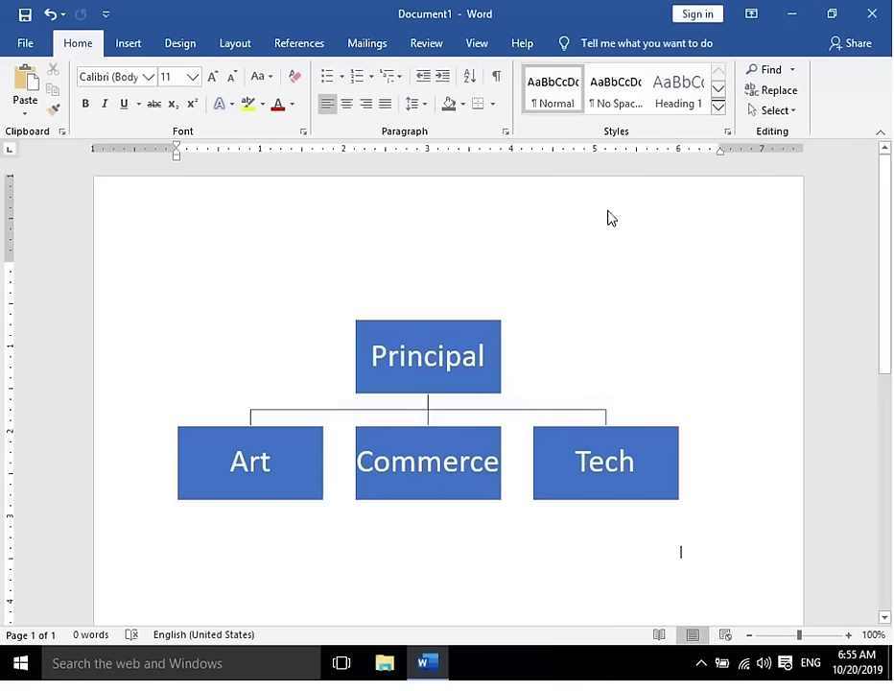
- Delete the Principal box, then delete the entire organization chart
{"action": "left_click", "coordinate": [130, 48]}
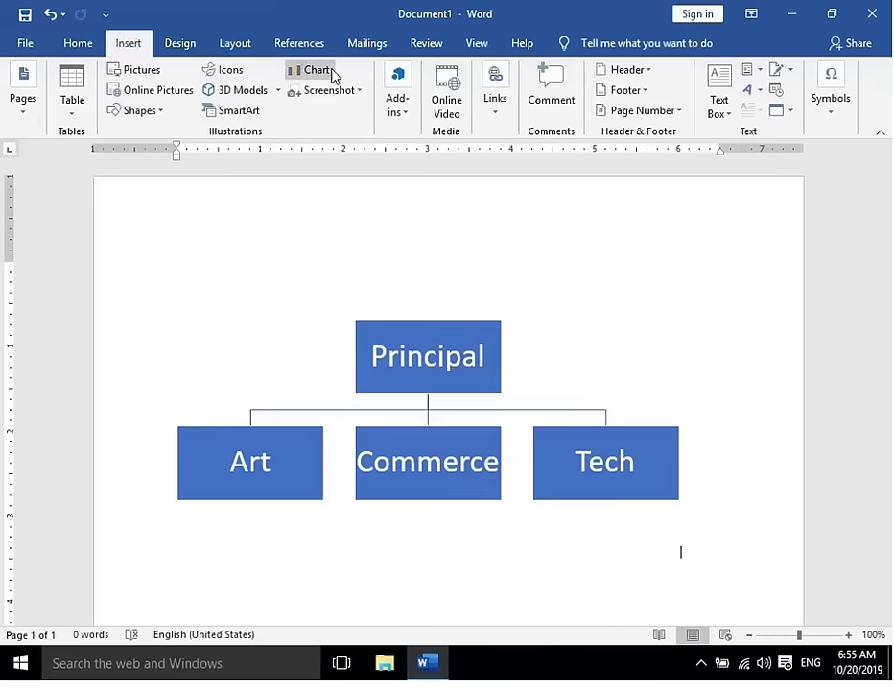
{"action": "left_click", "coordinate": [418, 323]}
{"action": "key", "text": "Delete"}
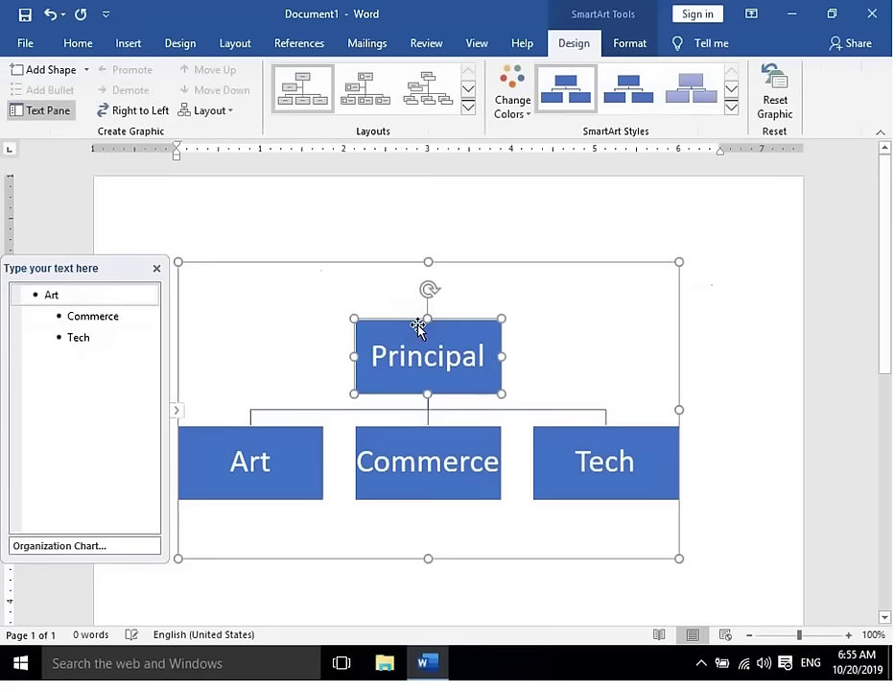
{"action": "left_click", "coordinate": [284, 265]}
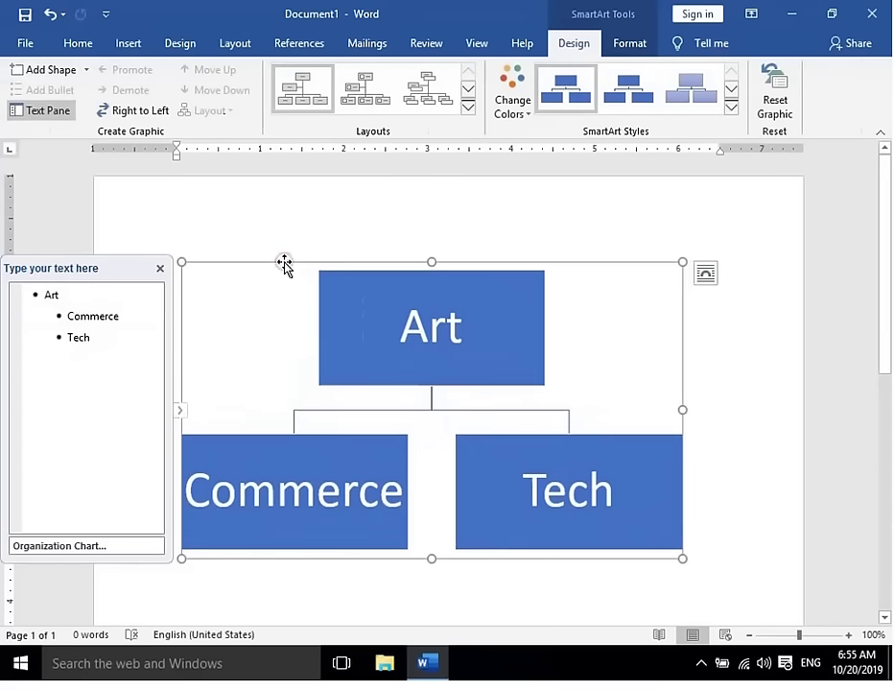
{"action": "key", "text": "Delete"}
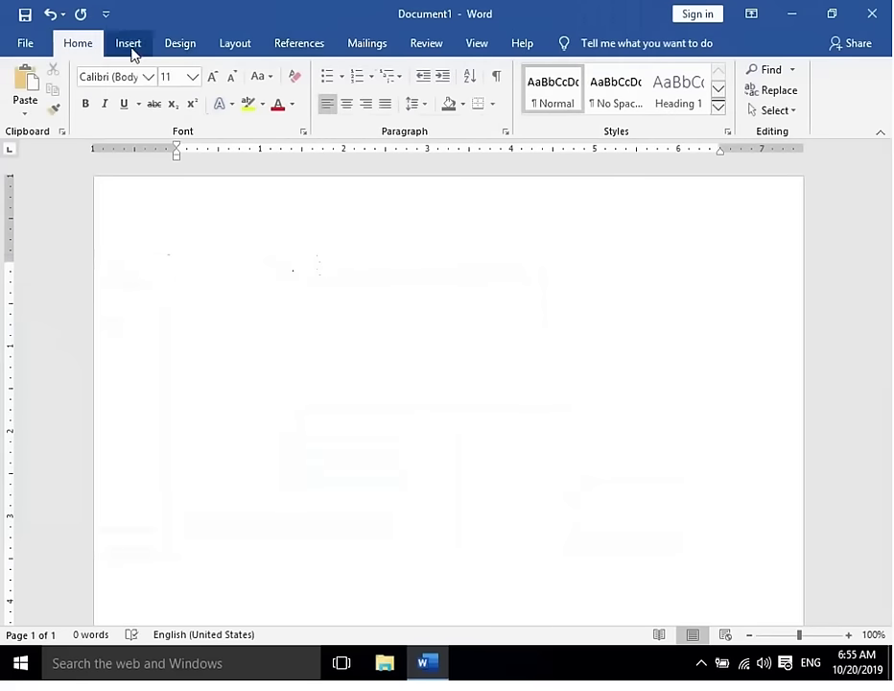
- Insert a Clustered Bar chart from the Bar category of the Insert Chart dialog
{"action": "left_click", "coordinate": [130, 46]}
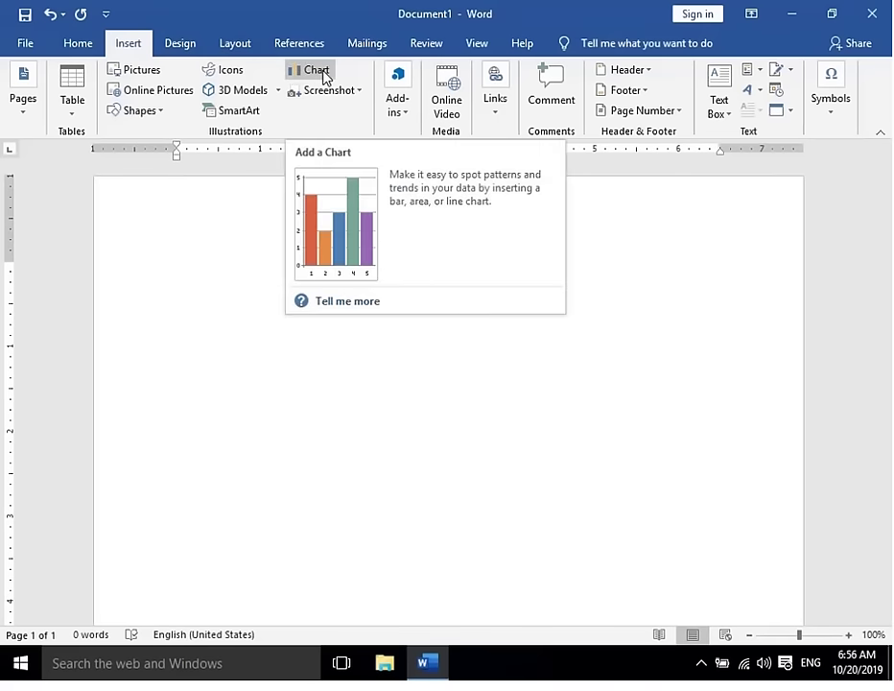
{"action": "left_click", "coordinate": [324, 75]}
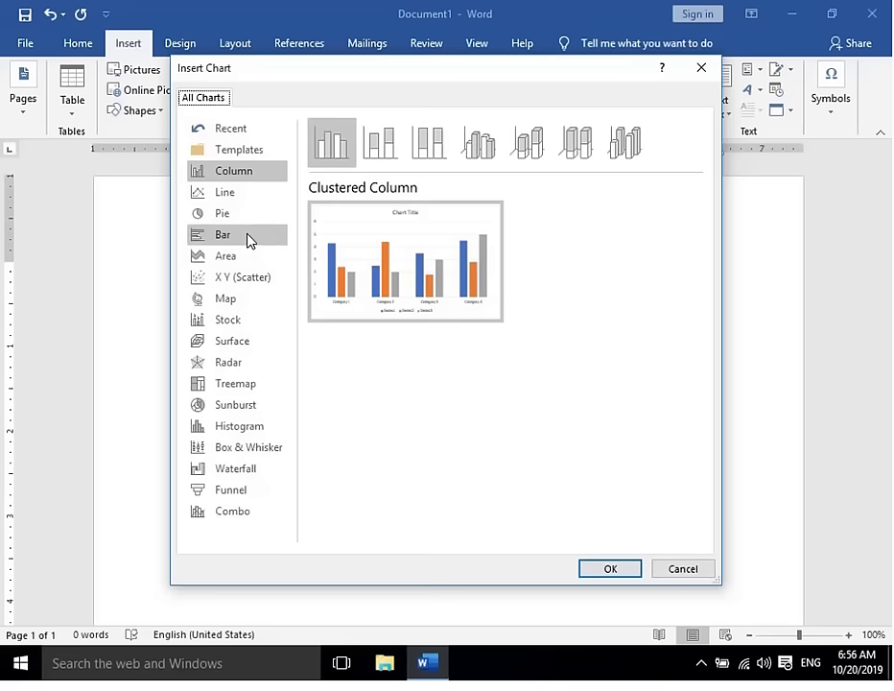
{"action": "left_click", "coordinate": [255, 241]}
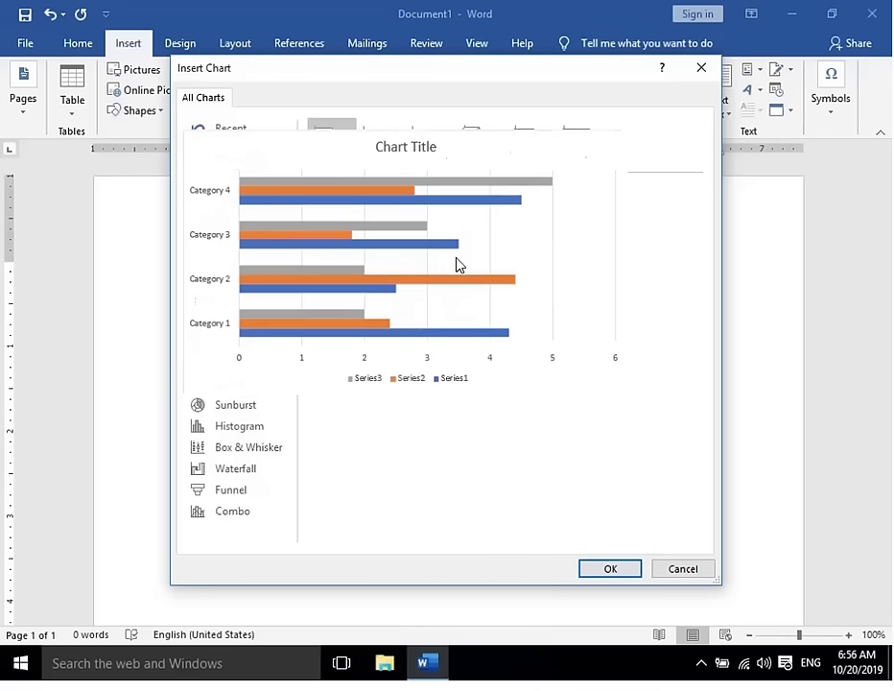
{"action": "left_click", "coordinate": [425, 150]}
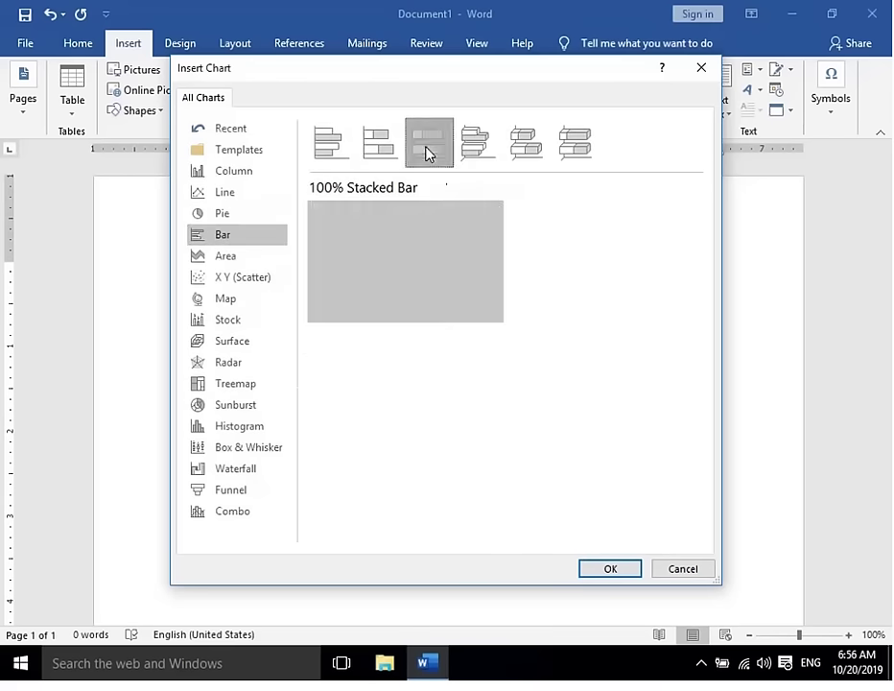
{"action": "left_click", "coordinate": [484, 150]}
{"action": "left_click", "coordinate": [522, 150]}
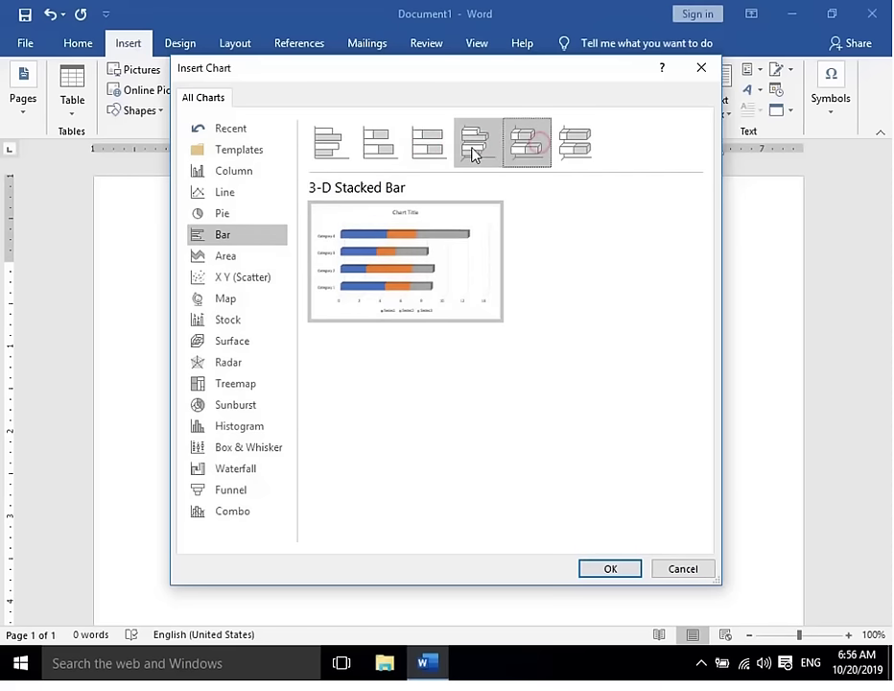
{"action": "left_click", "coordinate": [347, 150]}
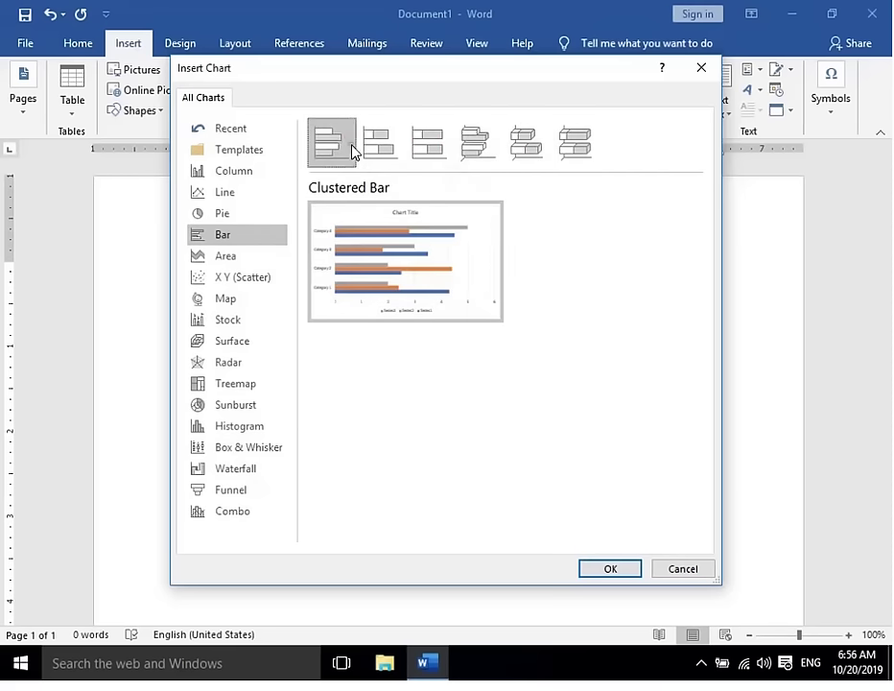
{"action": "left_click", "coordinate": [608, 568]}
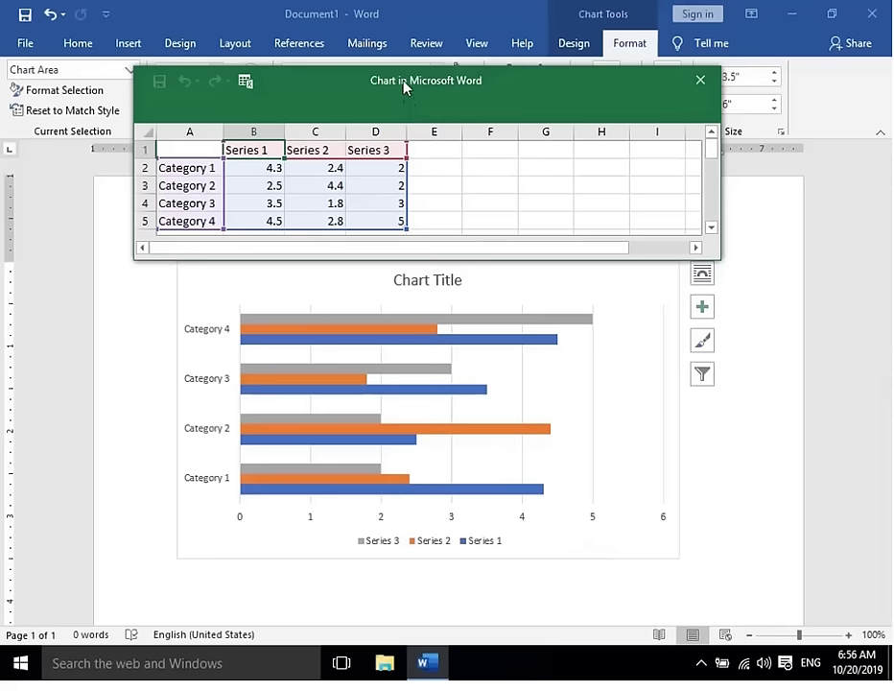
- Change Series 1 values to 8 in B2 and 19 in B3 of the data sheet
{"action": "left_click_drag", "start_coordinate": [404, 86], "coordinate": [409, 105]}
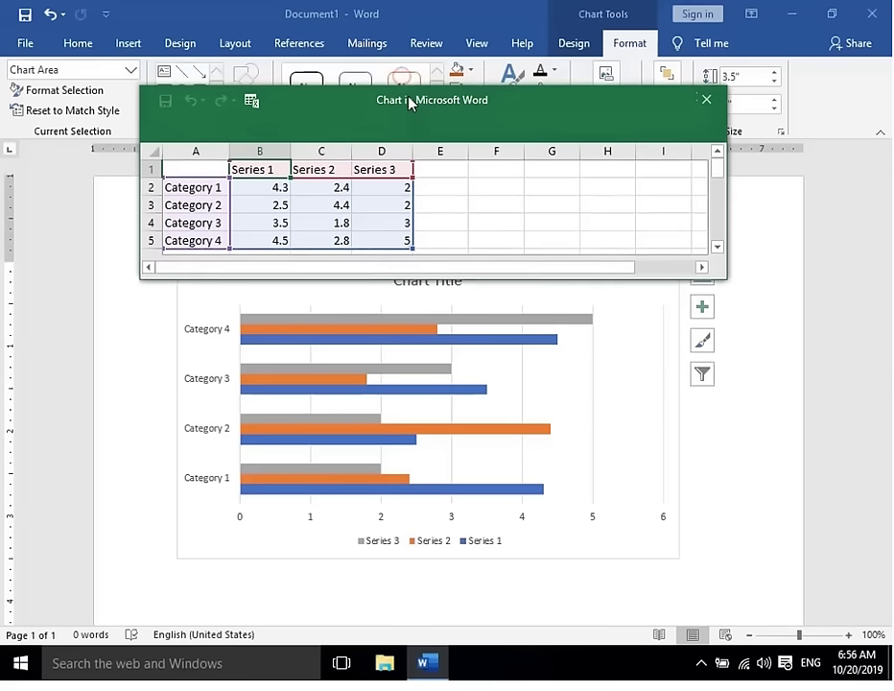
{"action": "double_click", "coordinate": [273, 191]}
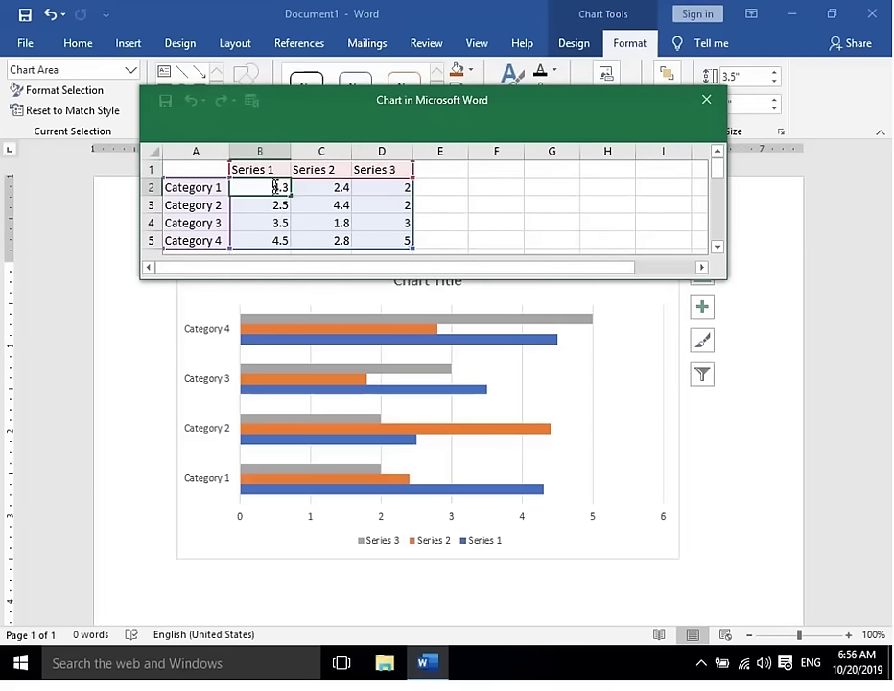
{"action": "double_click", "coordinate": [274, 187]}
{"action": "type", "text": "8"}
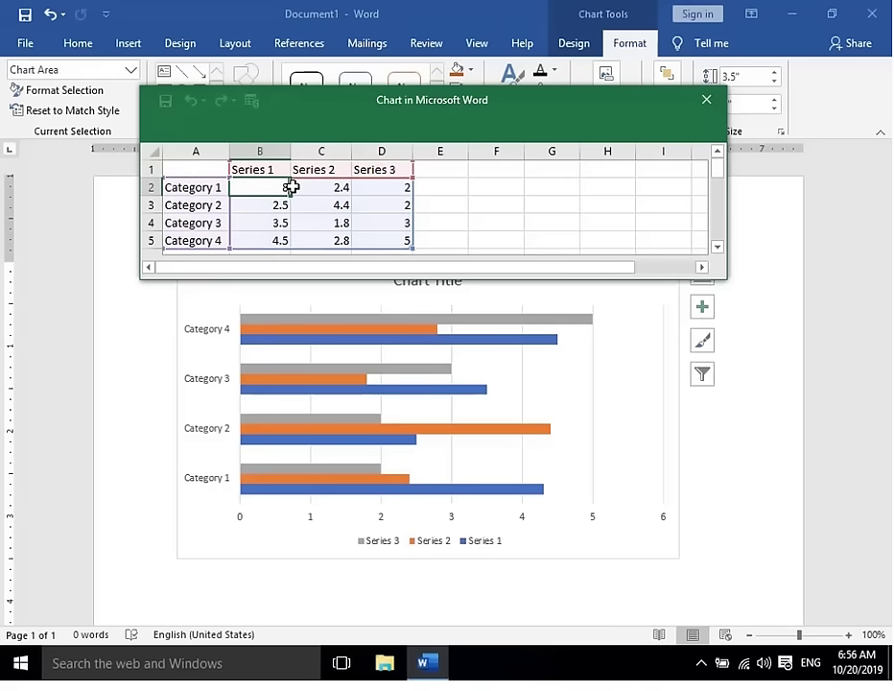
{"action": "left_click", "coordinate": [315, 201]}
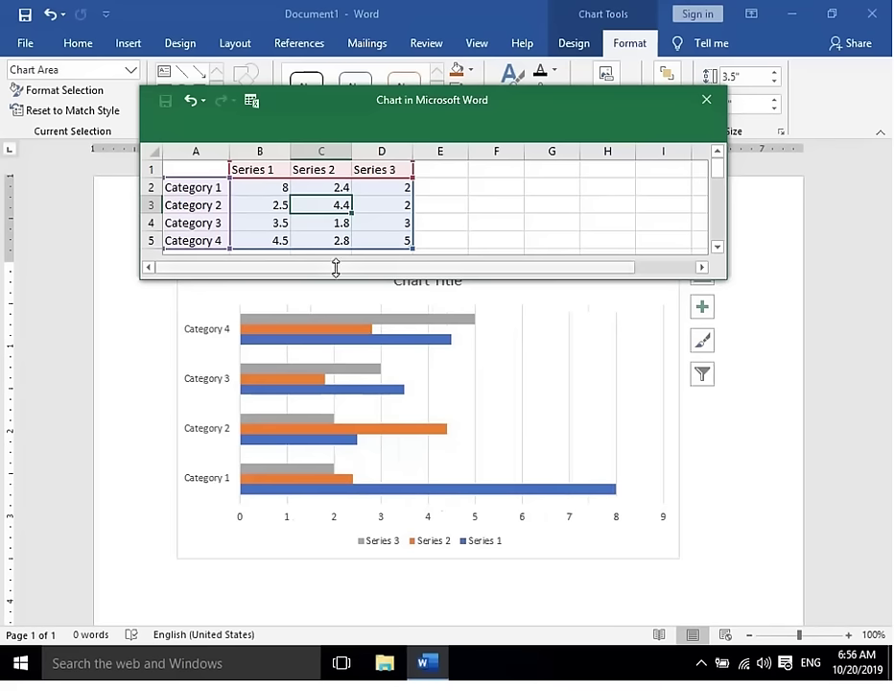
{"action": "left_click", "coordinate": [278, 205]}
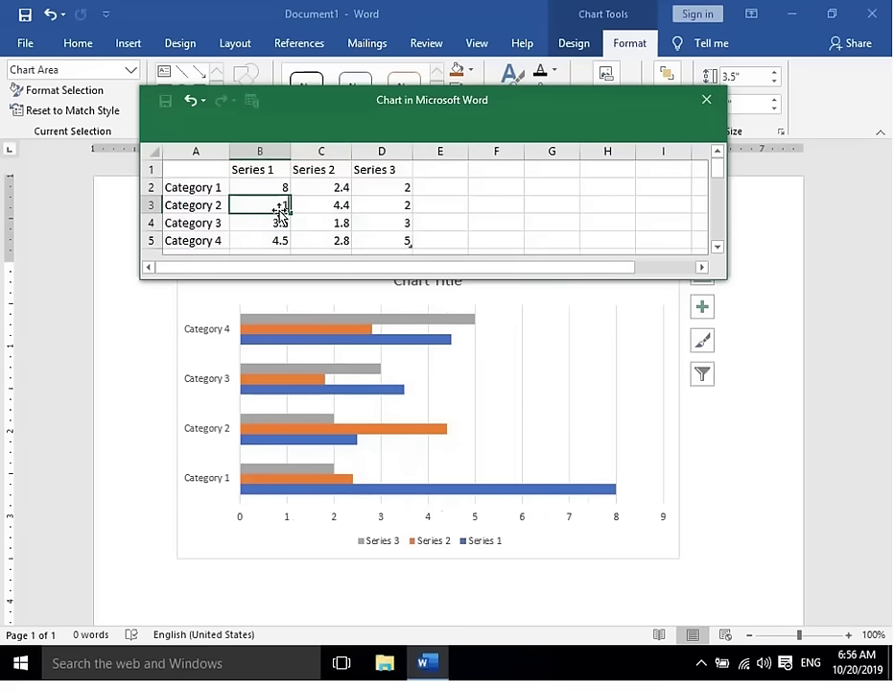
{"action": "type", "text": "19"}
{"action": "left_click", "coordinate": [439, 425]}
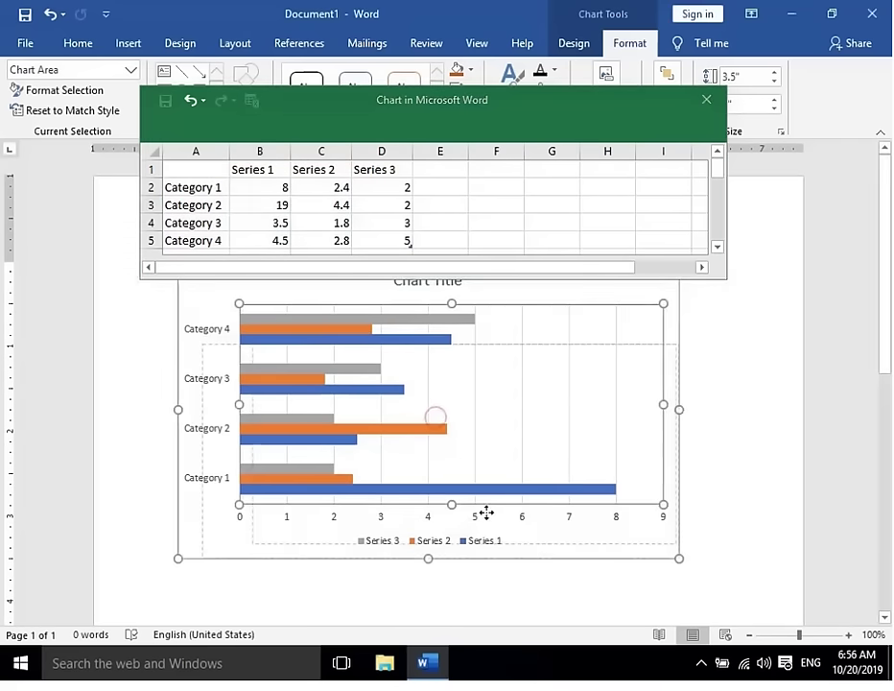
- Move the plot area lower, close the data sheet, and select the whole chart
{"action": "left_click_drag", "start_coordinate": [492, 590], "coordinate": [504, 577]}
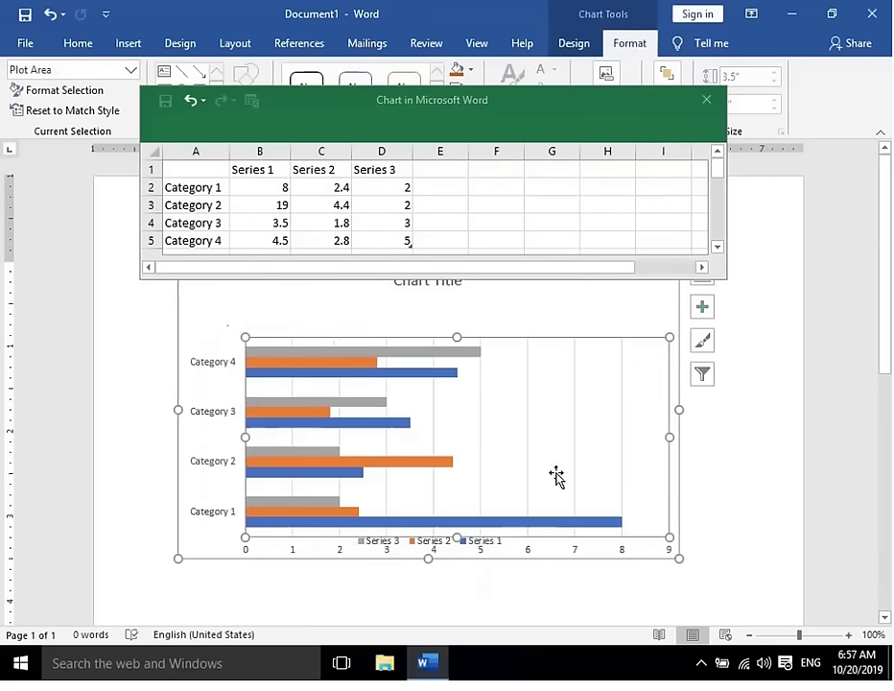
{"action": "left_click", "coordinate": [712, 105]}
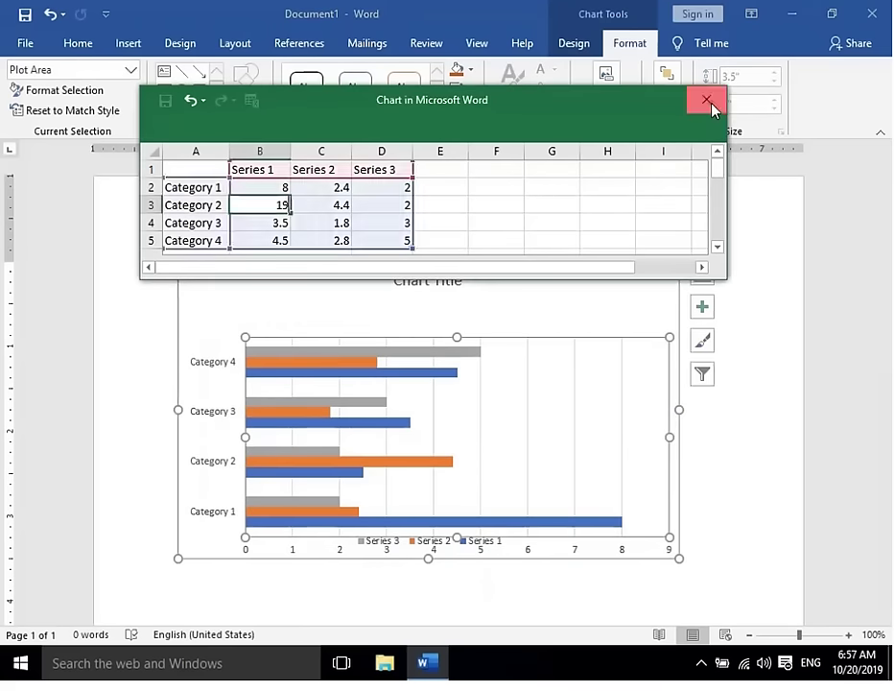
{"action": "left_click", "coordinate": [543, 325]}
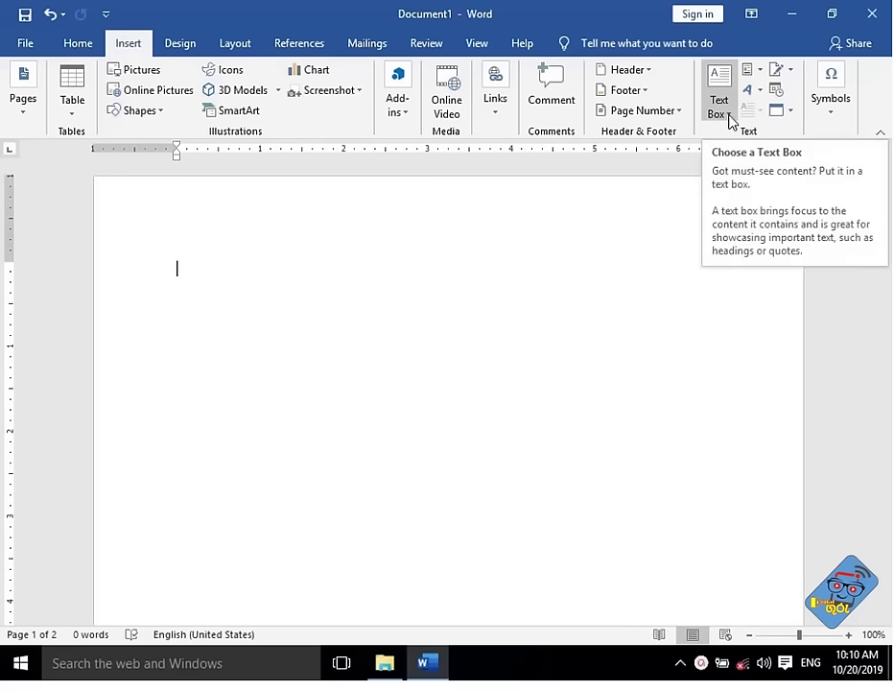
- Choose Draw Text Box from the Text Box menu to hand-draw a text box
{"action": "left_click", "coordinate": [729, 117]}
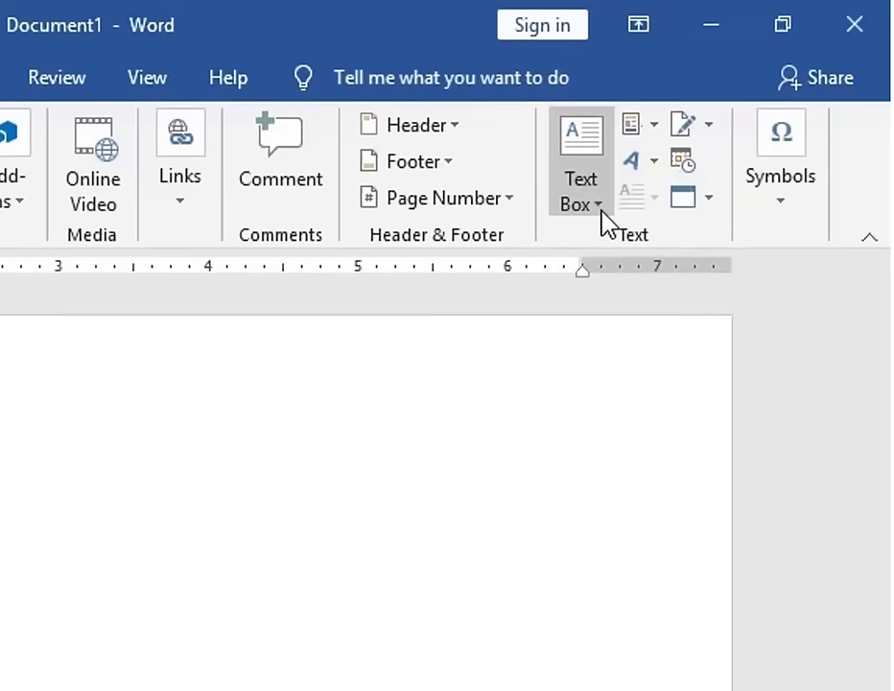
{"action": "left_click", "coordinate": [599, 211]}
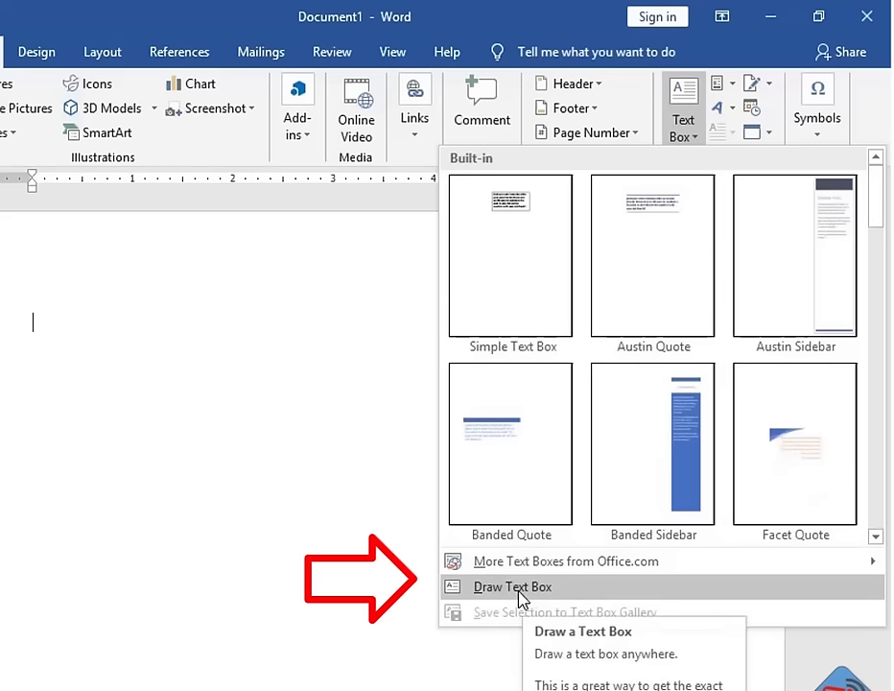
{"action": "left_click", "coordinate": [592, 587]}
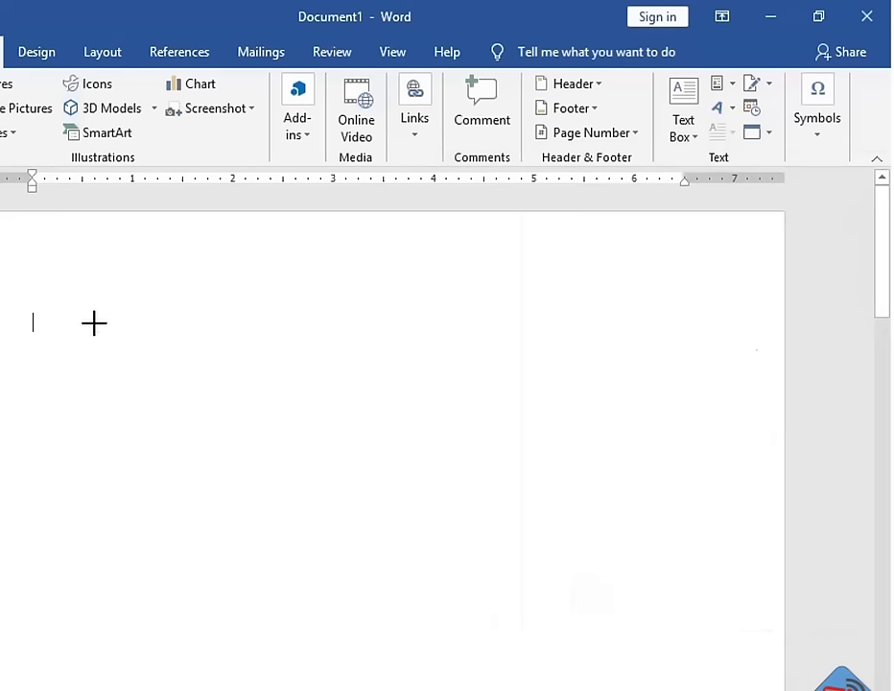
{"action": "mouse_move", "coordinate": [35, 304]}
{"action": "left_mouse_down"}
{"action": "mouse_move", "coordinate": [39, 417]}
{"action": "mouse_move", "coordinate": [467, 521]}
{"action": "left_mouse_up"}
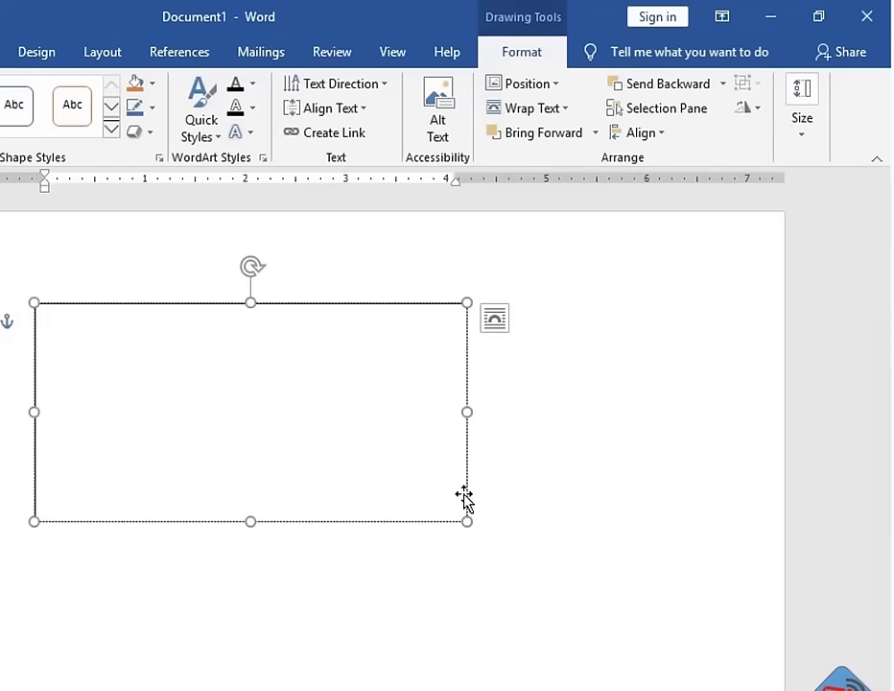
{"action": "type", "text": "Sri La"}
{"action": "type", "text": "n"}
{"action": "type", "text": "ka Digit"}
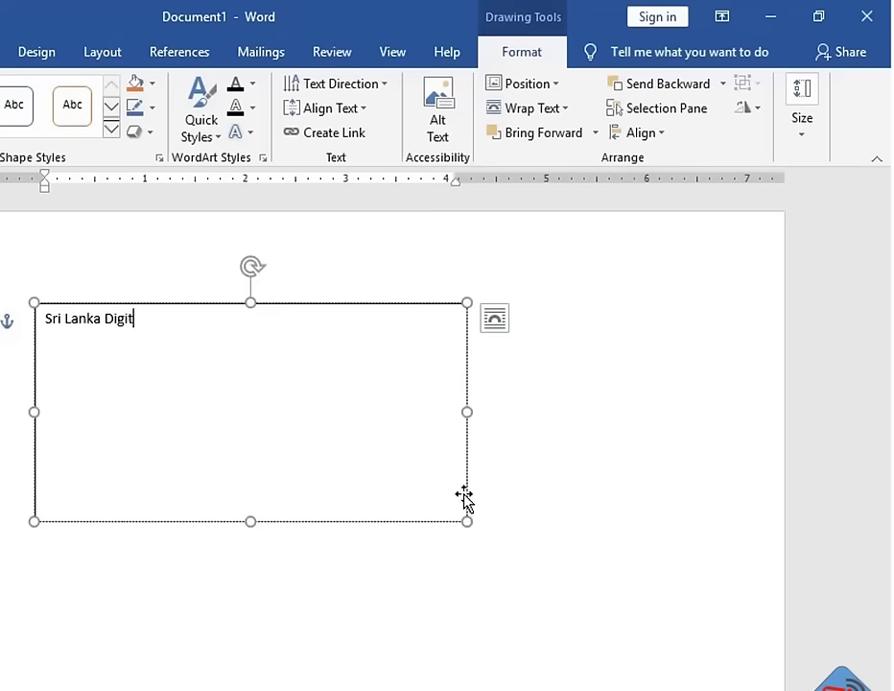
{"action": "type", "text": "al Guru"}
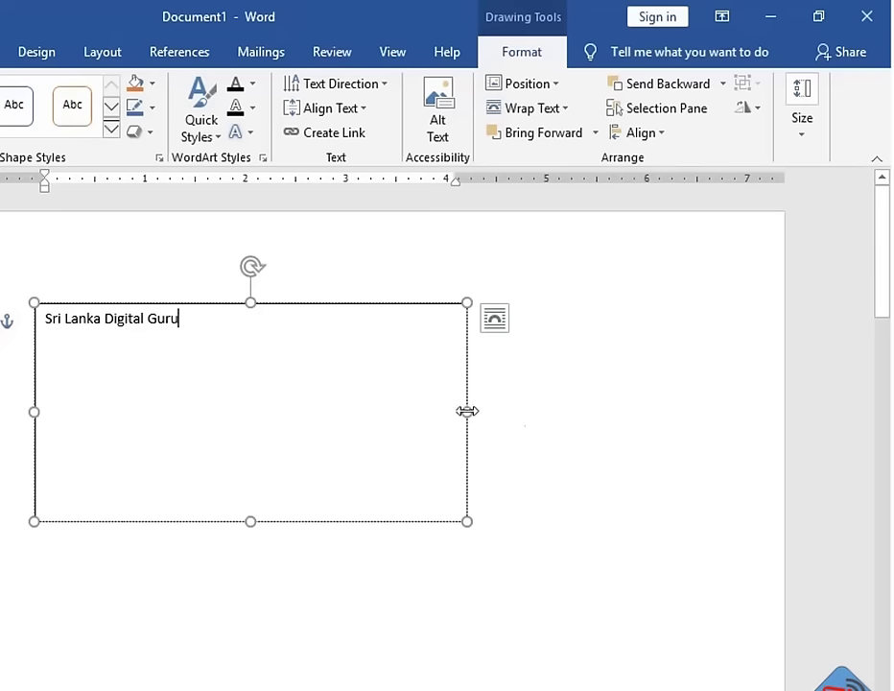
{"action": "left_click_drag", "start_coordinate": [467, 411], "coordinate": [252, 407]}
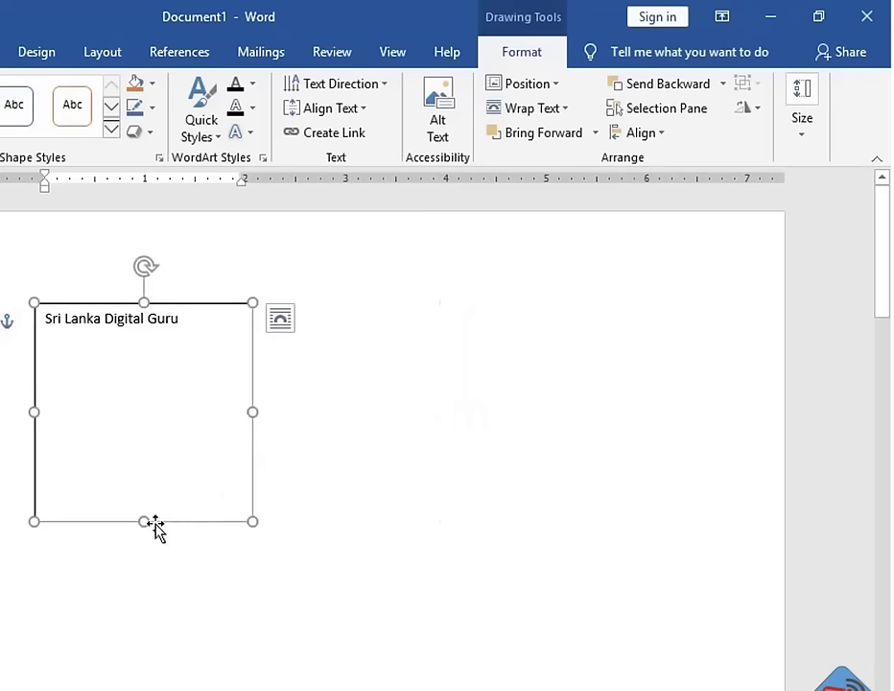
{"action": "left_click_drag", "start_coordinate": [140, 523], "coordinate": [140, 367]}
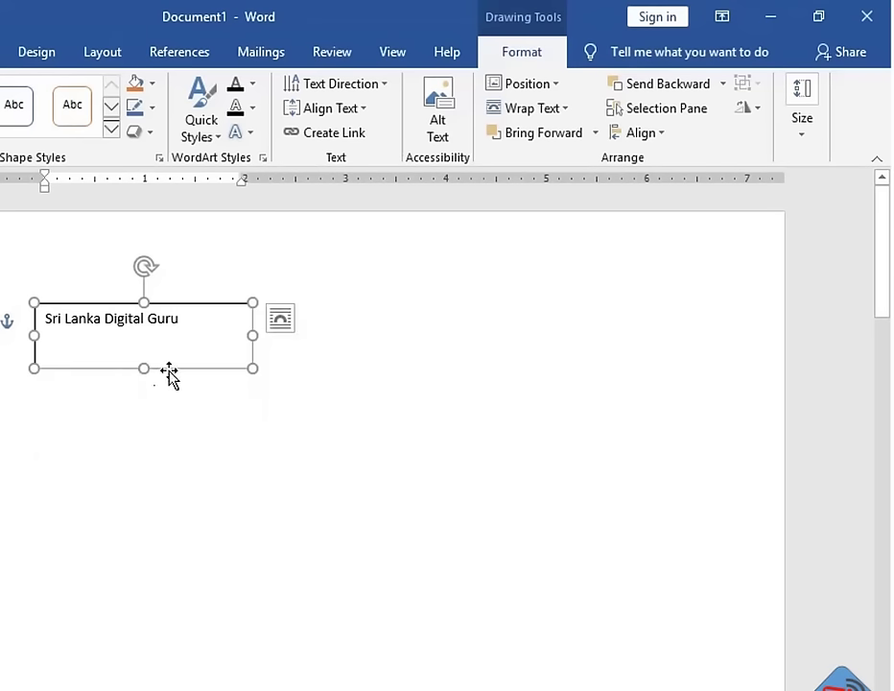
{"action": "mouse_move", "coordinate": [169, 376]}
{"action": "left_mouse_down"}
{"action": "mouse_move", "coordinate": [213, 391]}
{"action": "mouse_move", "coordinate": [440, 340]}
{"action": "mouse_move", "coordinate": [558, 433]}
{"action": "mouse_move", "coordinate": [607, 493]}
{"action": "mouse_move", "coordinate": [679, 364]}
{"action": "mouse_move", "coordinate": [674, 351]}
{"action": "mouse_move", "coordinate": [628, 325]}
{"action": "mouse_move", "coordinate": [567, 451]}
{"action": "mouse_move", "coordinate": [473, 573]}
{"action": "mouse_move", "coordinate": [429, 383]}
{"action": "mouse_move", "coordinate": [473, 385]}
{"action": "left_mouse_up"}
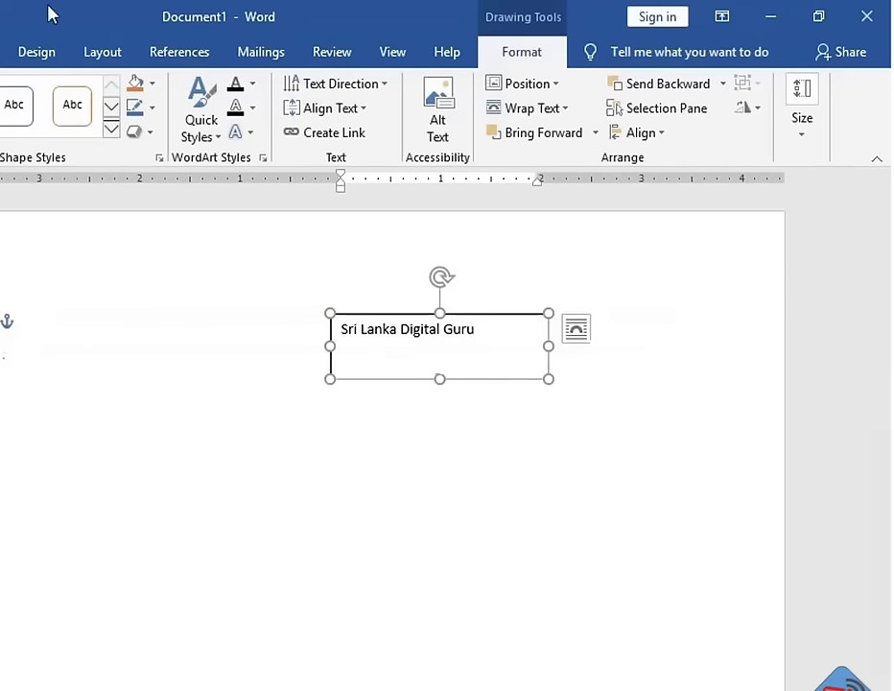
{"action": "left_click", "coordinate": [122, 55]}
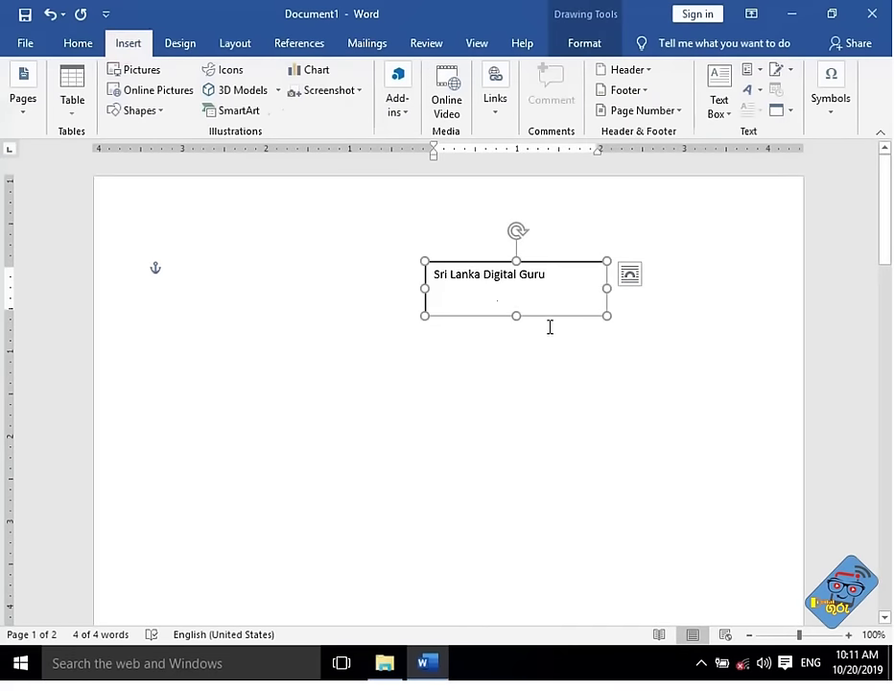
{"action": "key", "text": "Delete"}
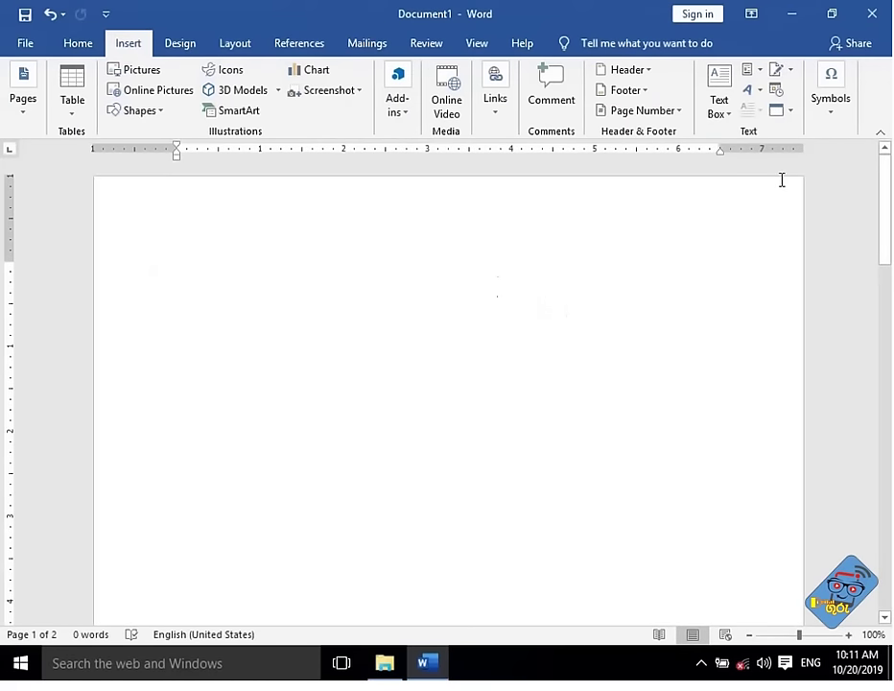
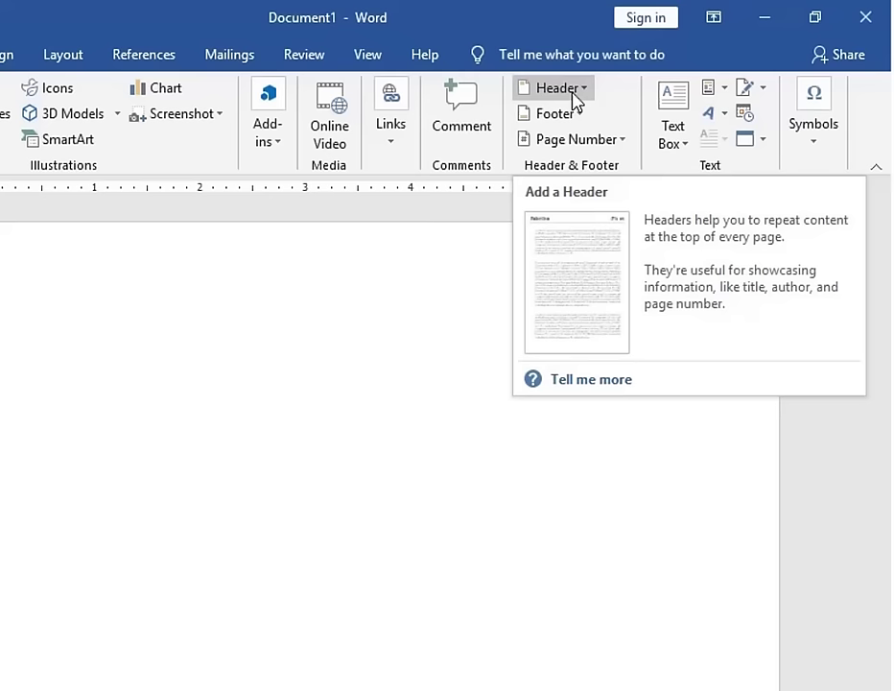
- Browse the header designs gallery and close it without choosing a design
{"action": "left_click", "coordinate": [576, 96]}
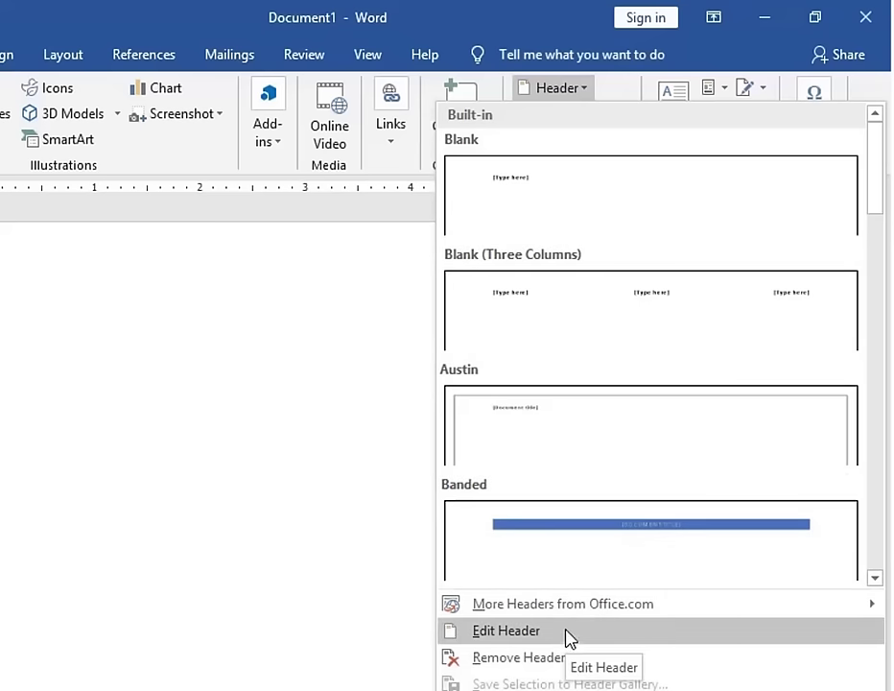
{"action": "scroll", "coordinate": [650, 484], "scroll_direction": "down", "scroll_amount": 3}
{"action": "scroll", "coordinate": [602, 316], "scroll_direction": "down", "scroll_amount": 6}
{"action": "scroll", "coordinate": [607, 371], "scroll_direction": "down", "scroll_amount": 7}
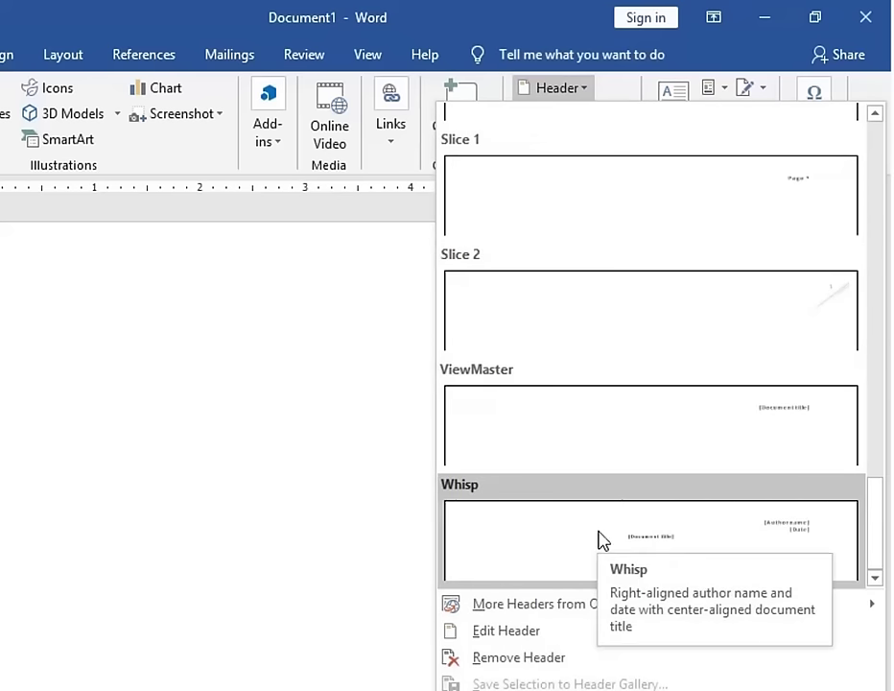
{"action": "scroll", "coordinate": [571, 232], "scroll_direction": "up", "scroll_amount": 15}
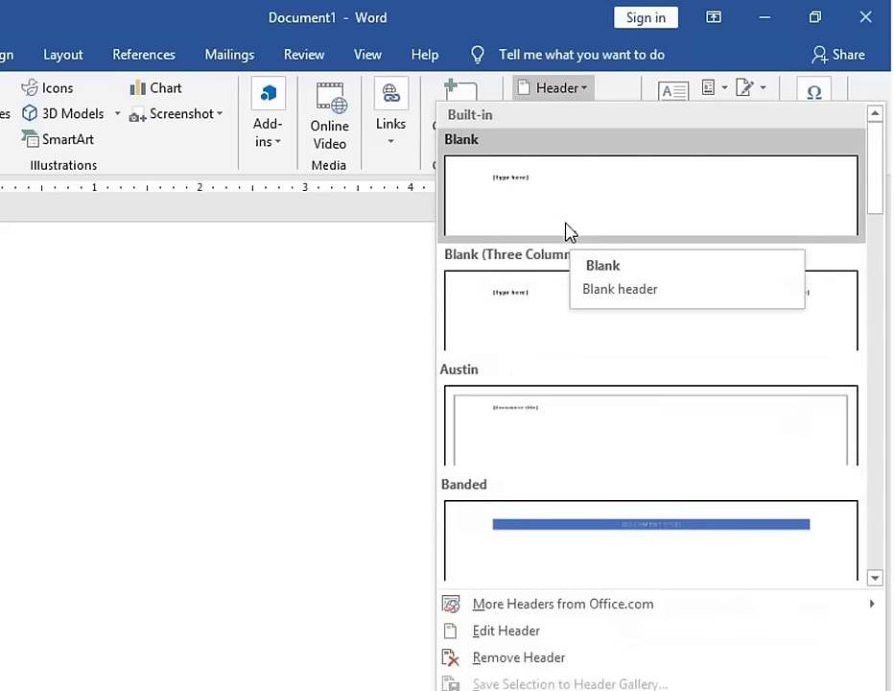
{"action": "left_click", "coordinate": [323, 455]}
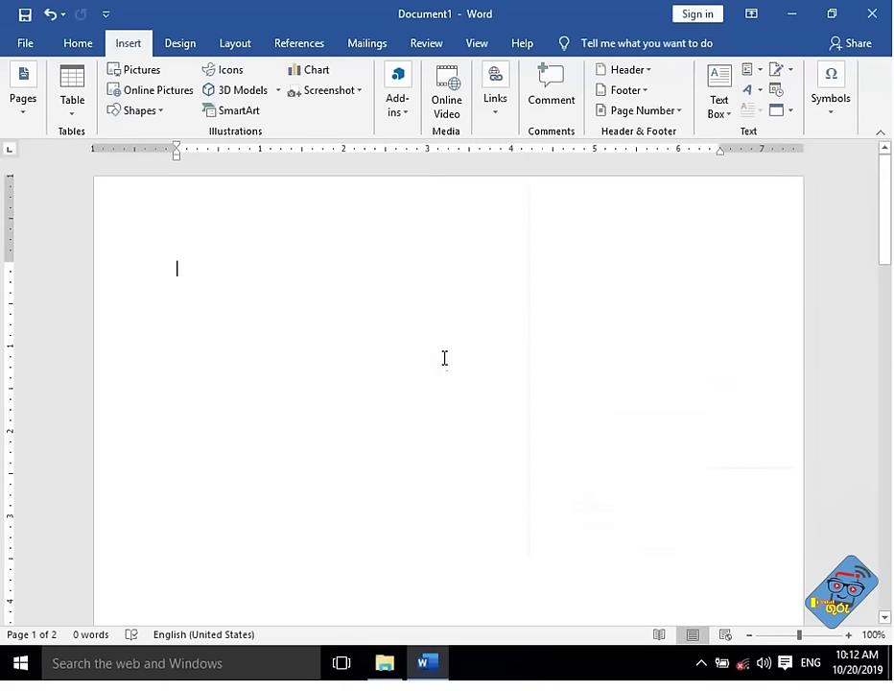
- Enter 'Digital guru' in the page header and make it 20-pt bold
{"action": "double_click", "coordinate": [440, 197]}
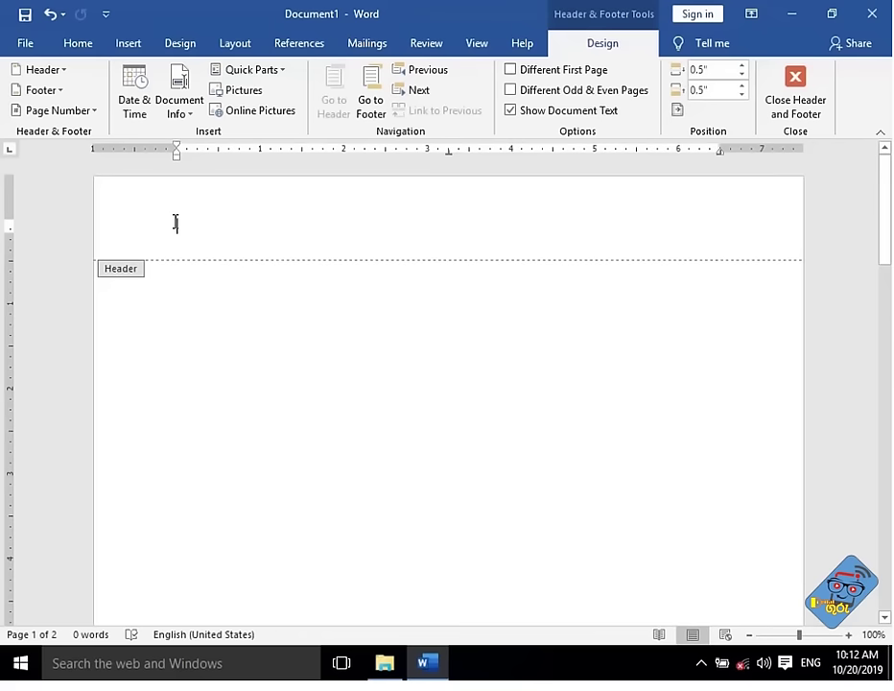
{"action": "type", "text": "o"}
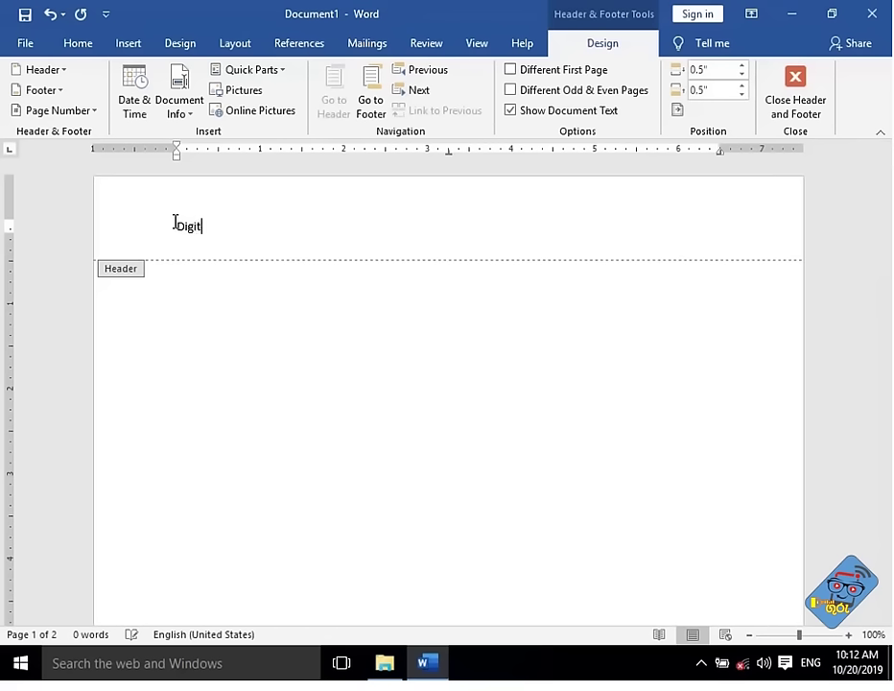
{"action": "type", "text": "al guru"}
{"action": "left_click_drag", "start_coordinate": [252, 227], "coordinate": [162, 230]}
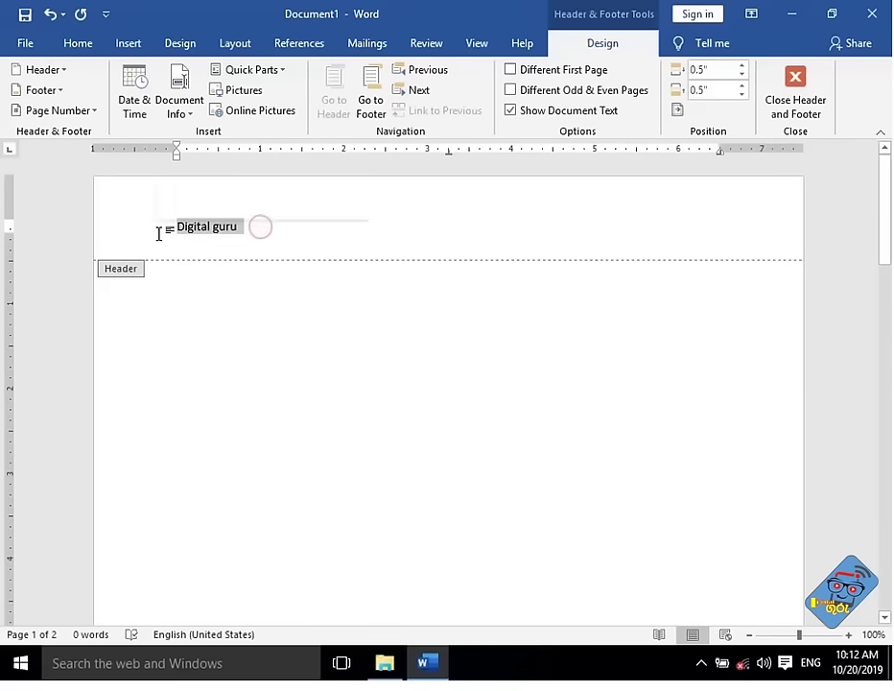
{"action": "left_click", "coordinate": [87, 48]}
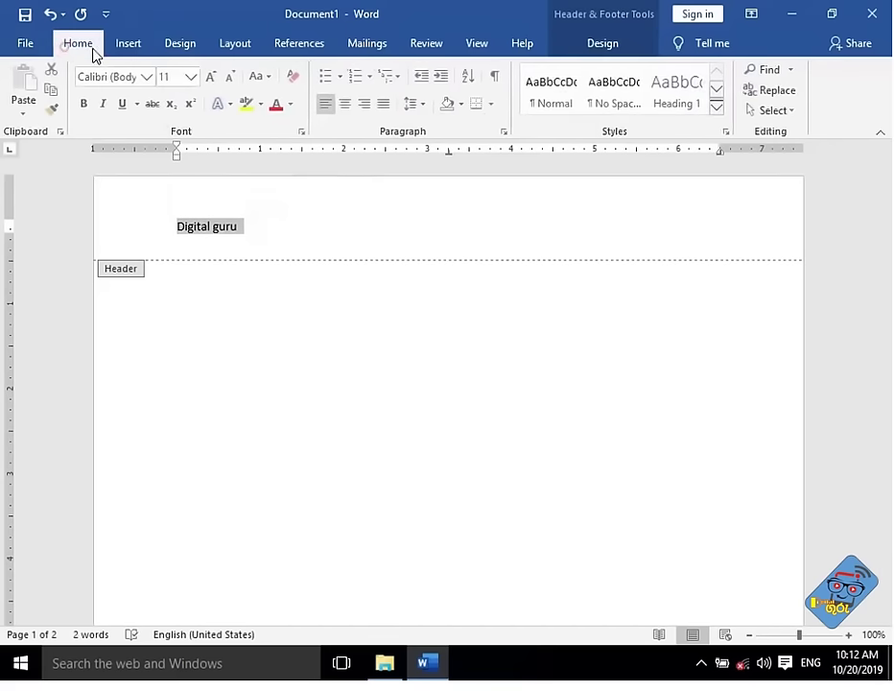
{"action": "left_click", "coordinate": [212, 79]}
{"action": "left_click", "coordinate": [212, 79]}
{"action": "left_click", "coordinate": [212, 79]}
{"action": "left_click", "coordinate": [212, 79]}
{"action": "left_click", "coordinate": [212, 79]}
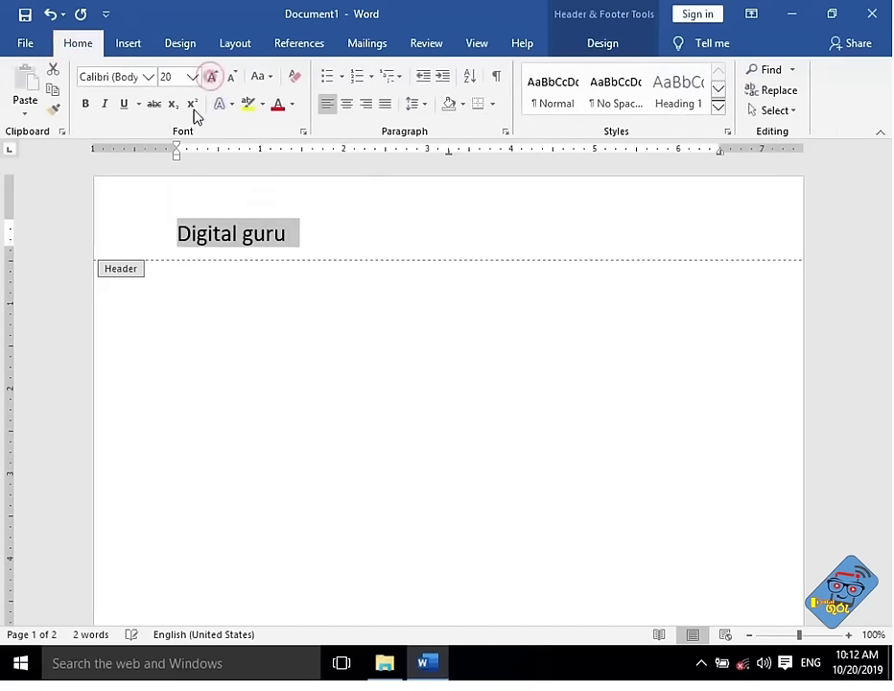
{"action": "left_click", "coordinate": [85, 105]}
- Indent the header text toward the right side of the page, keeping it on one line
{"action": "key", "text": "Tab"}
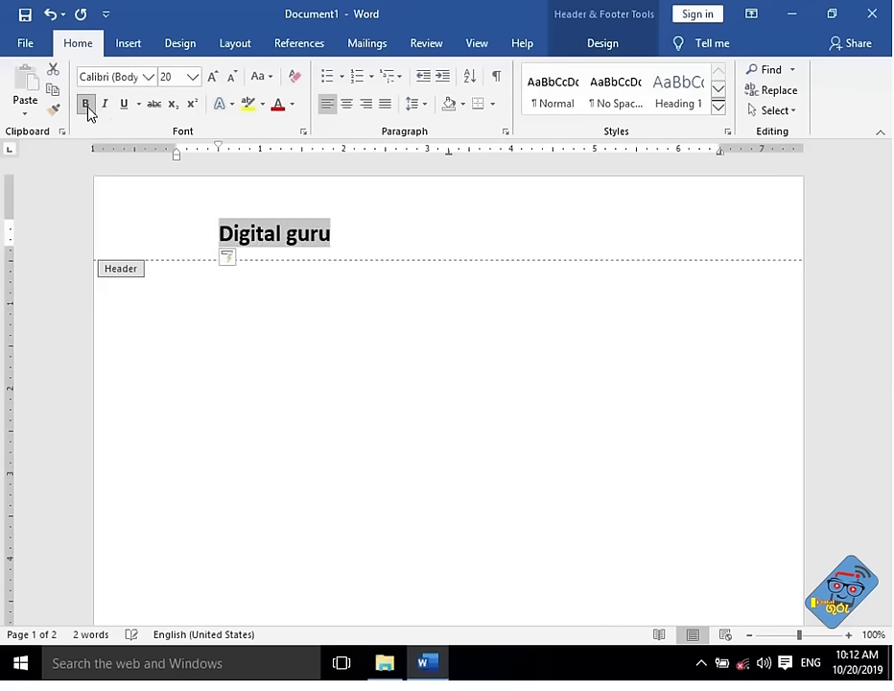
{"action": "key", "text": "Tab"}
{"action": "key", "text": "Tab"}
{"action": "key", "text": "Tab"}
{"action": "key", "text": "Tab"}
{"action": "key", "text": "Tab"}
{"action": "key", "text": "Tab"}
{"action": "key", "text": "Tab"}
{"action": "key", "text": "Tab"}
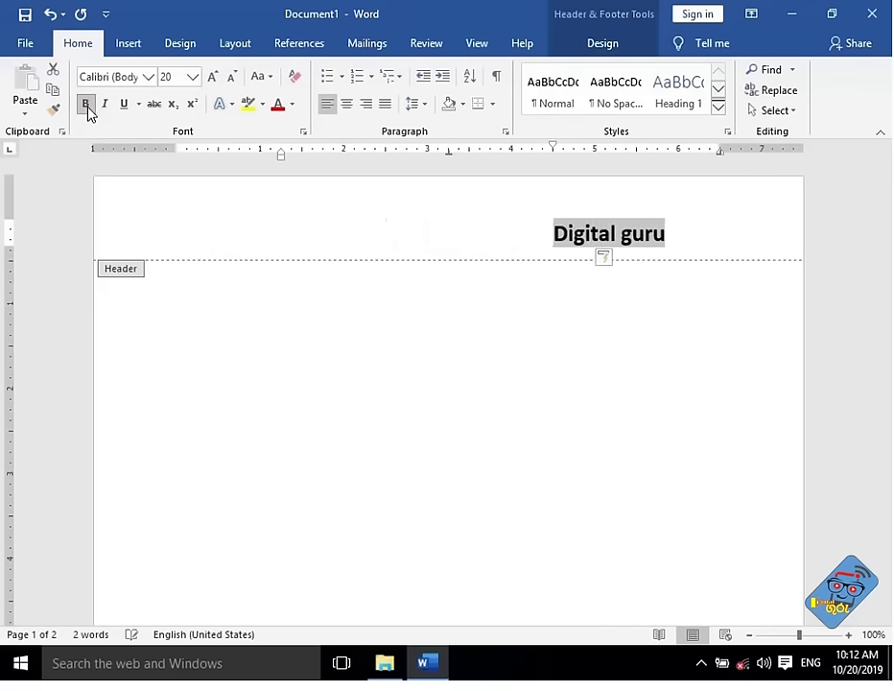
{"action": "key", "text": "Tab"}
{"action": "key", "text": "Tab"}
{"action": "key", "text": "Tab"}
{"action": "key", "text": "ctrl+z"}
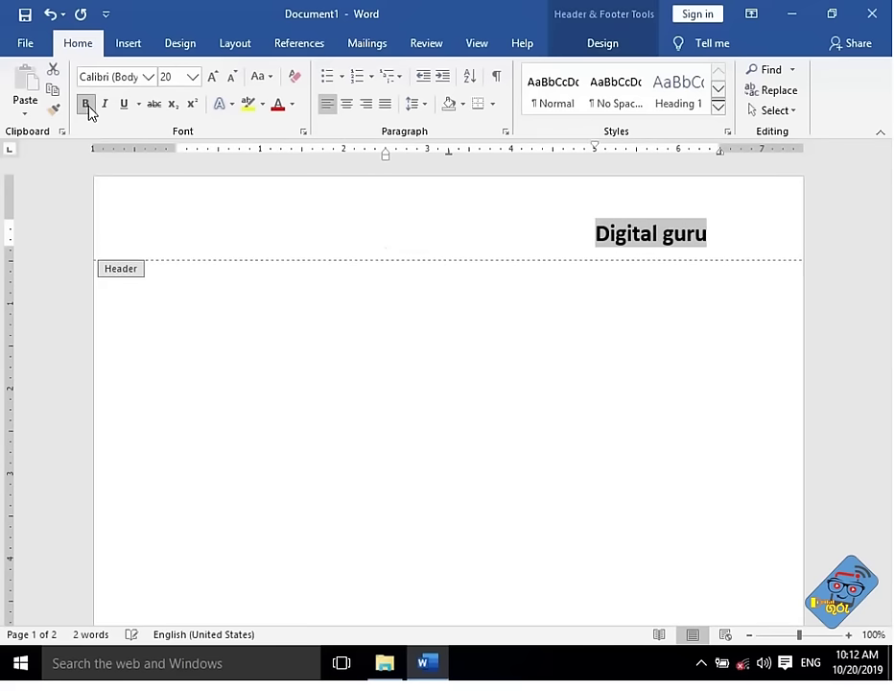
- Close the header and scroll to page 2 to confirm 'Digital guru' repeats there
{"action": "double_click", "coordinate": [563, 388]}
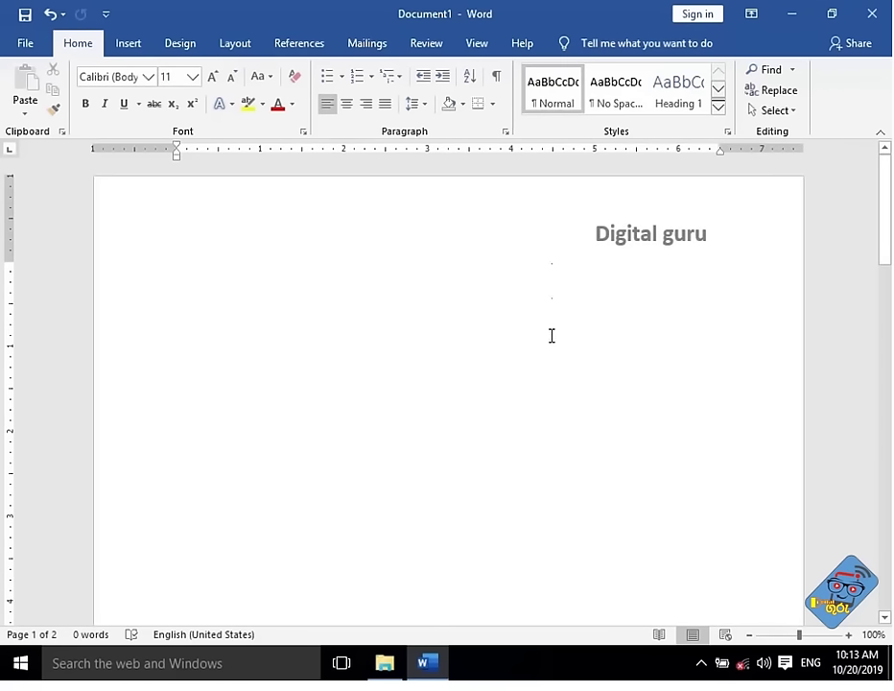
{"action": "scroll", "coordinate": [561, 324], "scroll_direction": "down", "scroll_amount": 3}
{"action": "scroll", "coordinate": [564, 323], "scroll_direction": "down", "scroll_amount": 7}
{"action": "scroll", "coordinate": [563, 324], "scroll_direction": "down", "scroll_amount": 8}
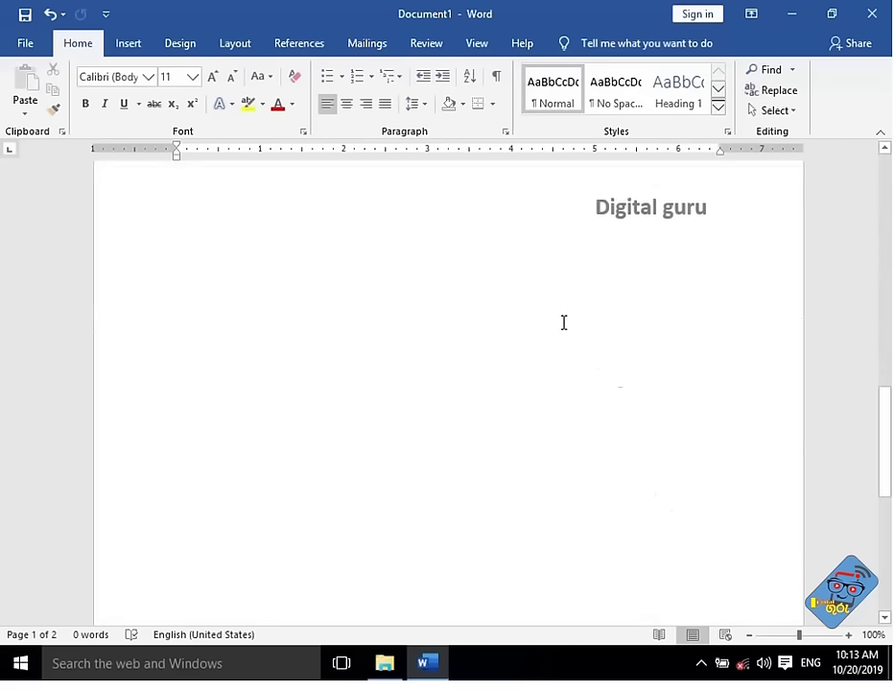
{"action": "scroll", "coordinate": [563, 326], "scroll_direction": "up", "scroll_amount": 2}
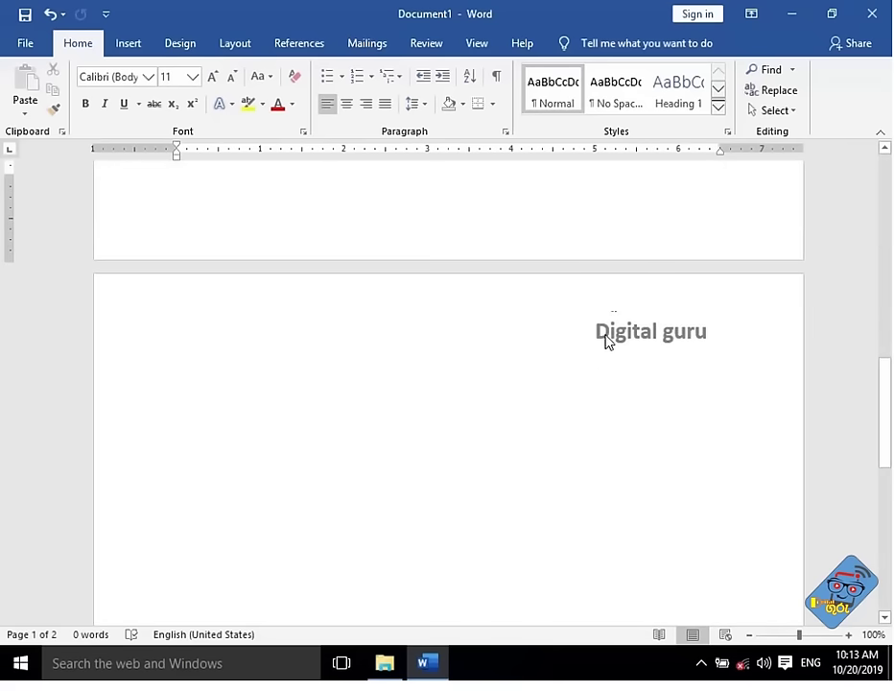
{"action": "scroll", "coordinate": [613, 339], "scroll_direction": "down", "scroll_amount": 5}
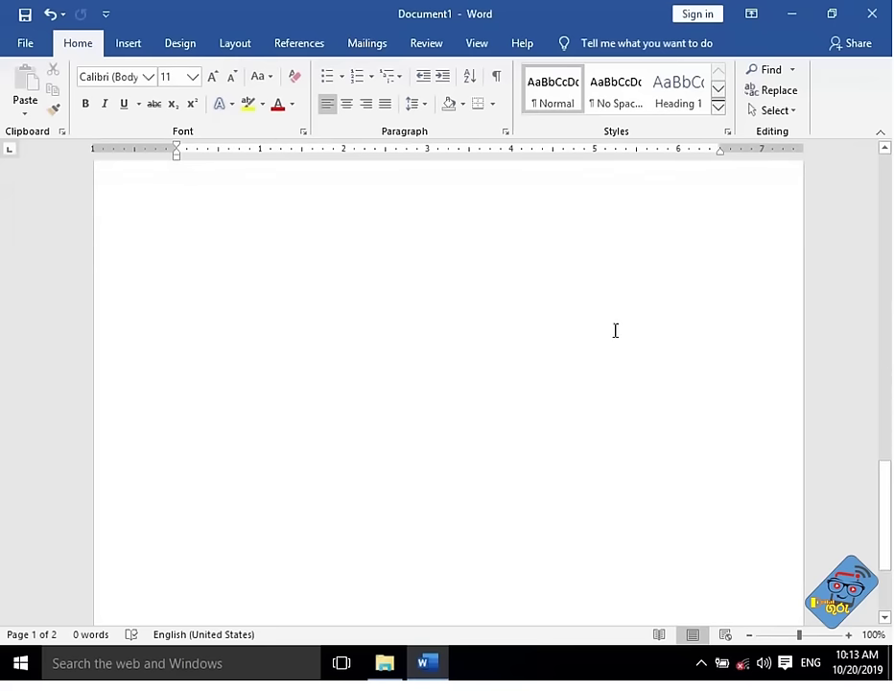
{"action": "scroll", "coordinate": [613, 338], "scroll_direction": "down", "scroll_amount": 5}
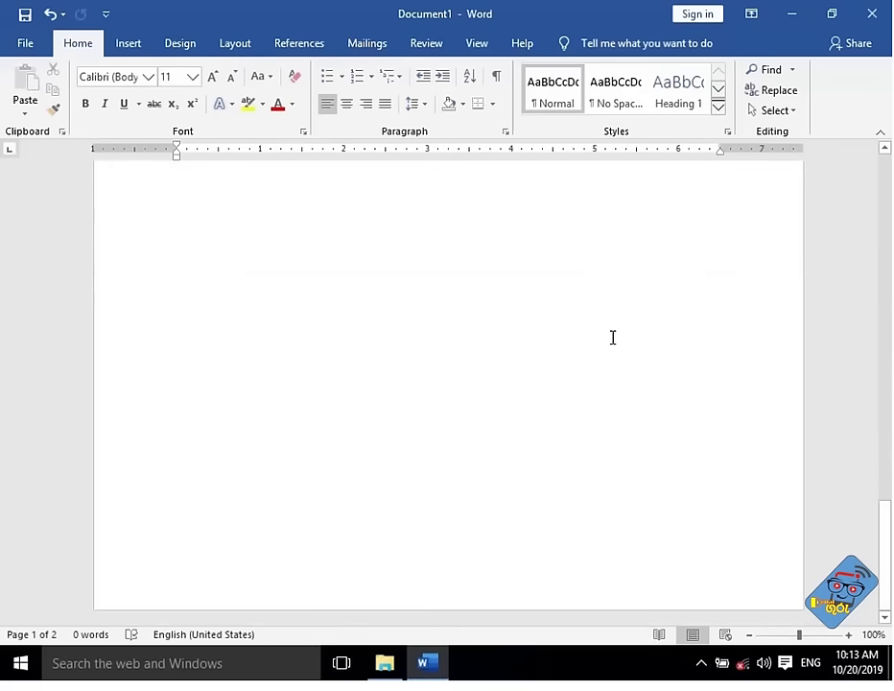
{"action": "left_click", "coordinate": [644, 451]}
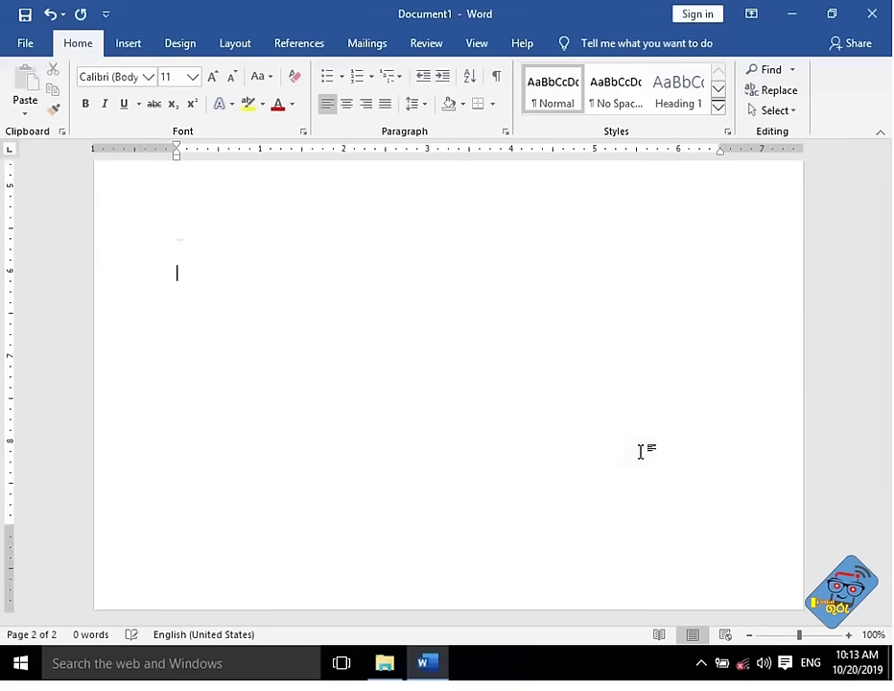
{"action": "scroll", "coordinate": [639, 451], "scroll_direction": "up", "scroll_amount": 5}
{"action": "scroll", "coordinate": [645, 403], "scroll_direction": "down", "scroll_amount": 2}
{"action": "scroll", "coordinate": [654, 382], "scroll_direction": "up", "scroll_amount": 2}
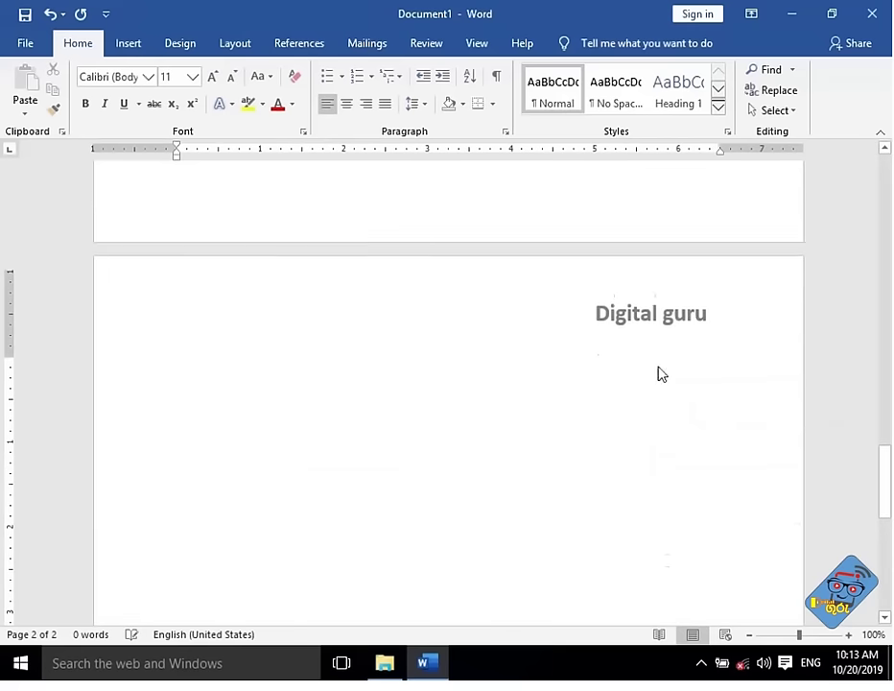
{"action": "left_click_drag", "start_coordinate": [884, 490], "coordinate": [884, 163]}
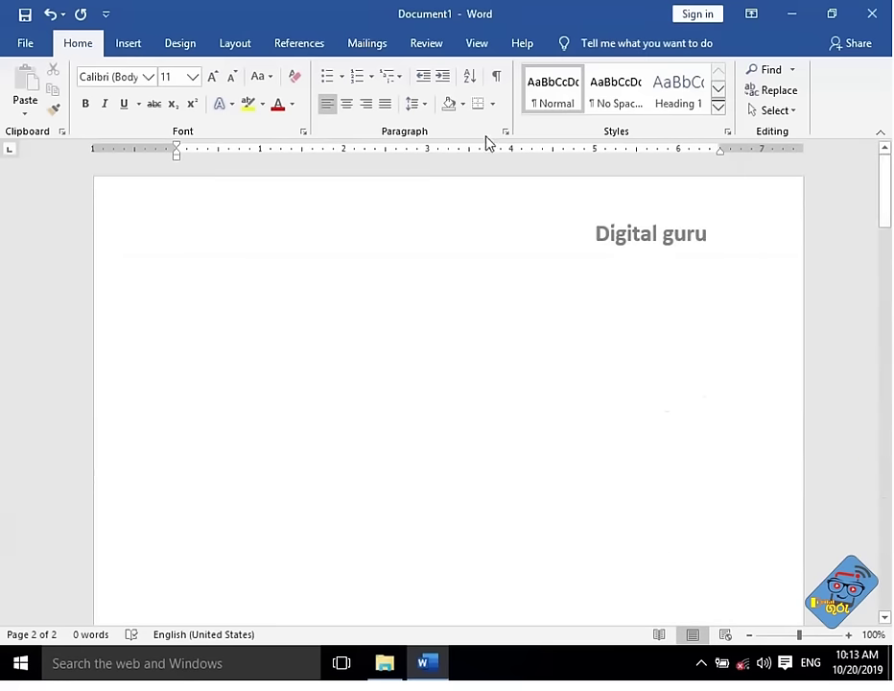
- Browse the Insert footer designs and dismiss the gallery without picking one
{"action": "left_click", "coordinate": [114, 46]}
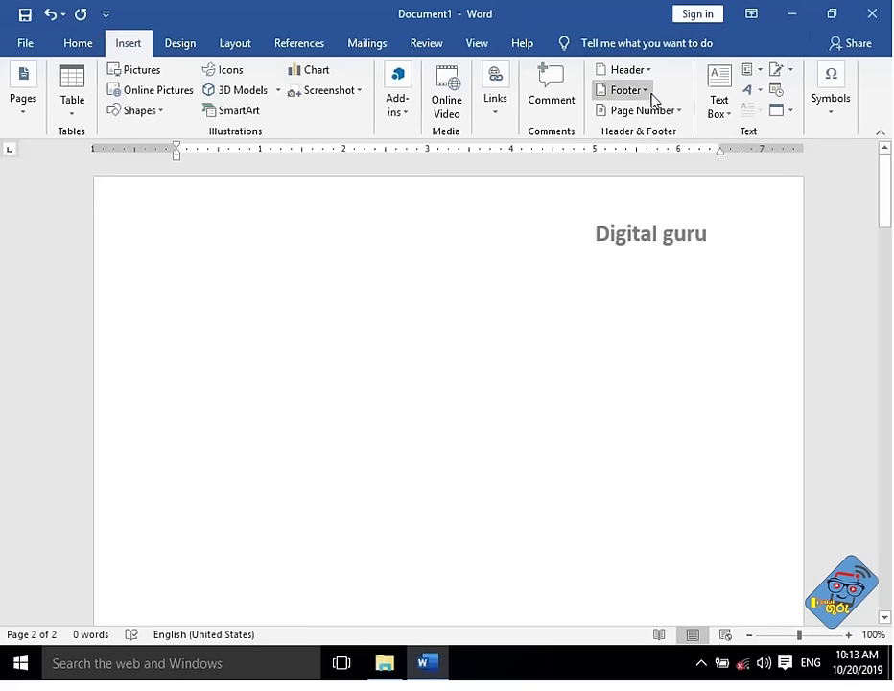
{"action": "left_click", "coordinate": [650, 93]}
{"action": "scroll", "coordinate": [666, 285], "scroll_direction": "down", "scroll_amount": 5}
{"action": "scroll", "coordinate": [676, 291], "scroll_direction": "down", "scroll_amount": 7}
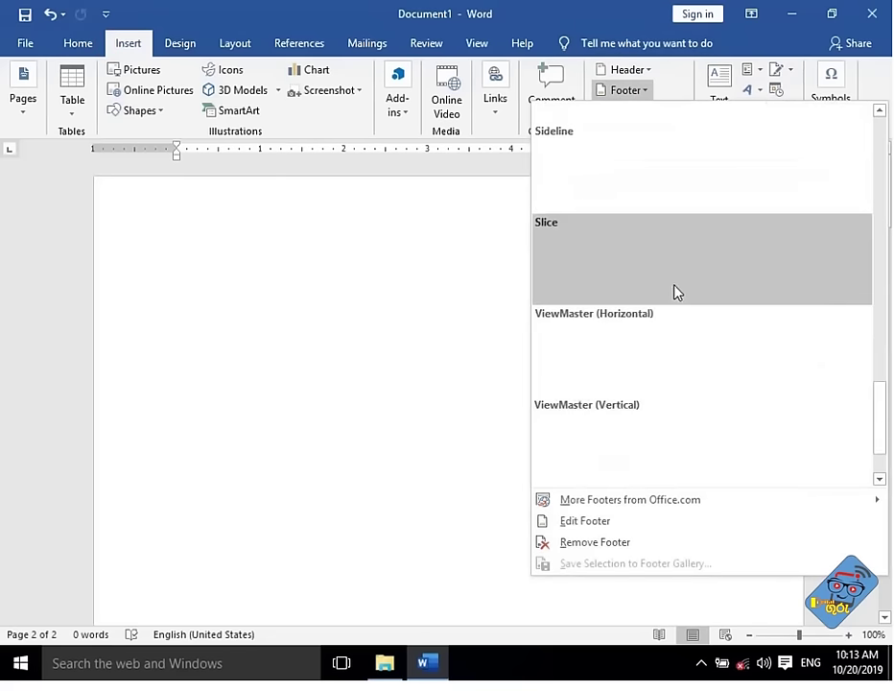
{"action": "scroll", "coordinate": [679, 302], "scroll_direction": "down", "scroll_amount": 1}
{"action": "left_click", "coordinate": [455, 312]}
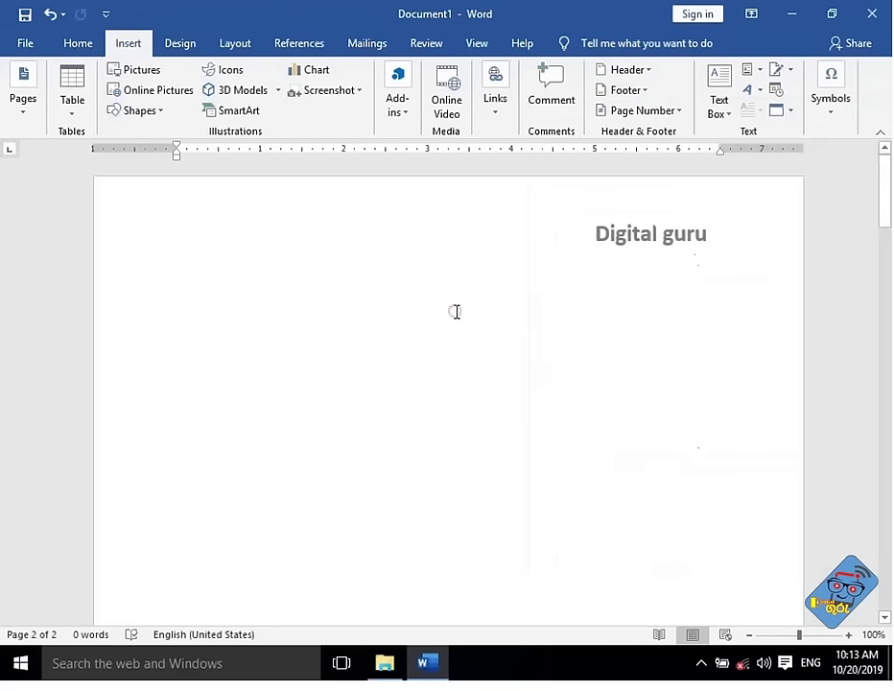
{"action": "scroll", "coordinate": [457, 312], "scroll_direction": "up", "scroll_amount": 3}
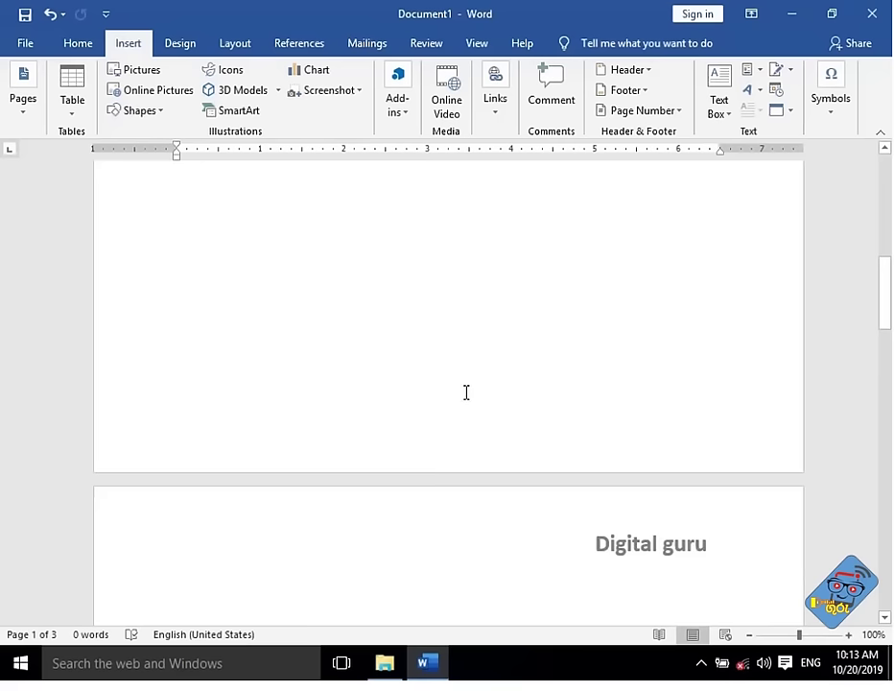
- Type 'Digital Guru' in the page footer and grow it to 16 pt
{"action": "double_click", "coordinate": [476, 442]}
{"action": "type", "text": "Digital Guru"}
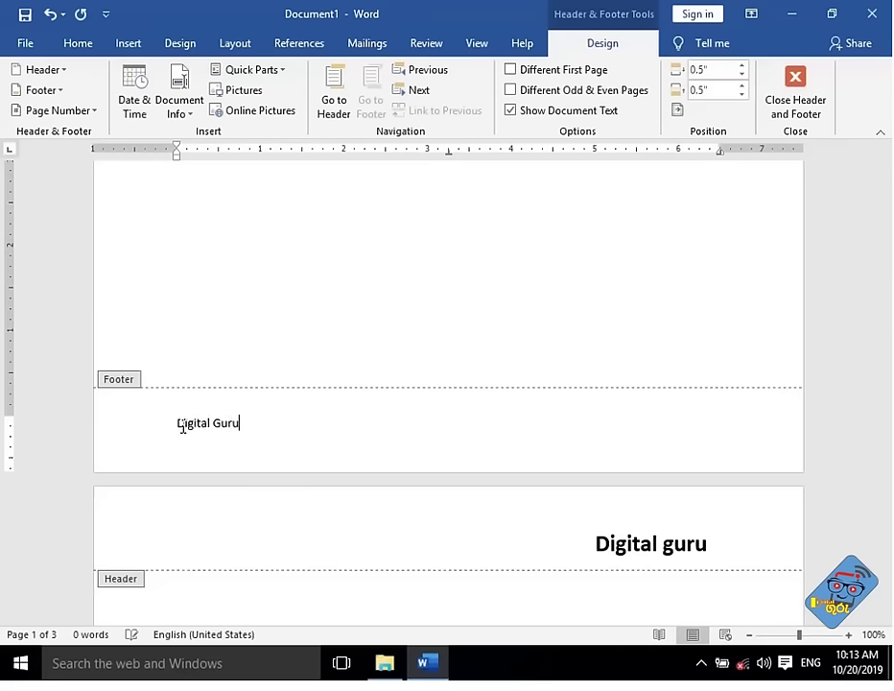
{"action": "left_click_drag", "start_coordinate": [248, 429], "coordinate": [149, 425]}
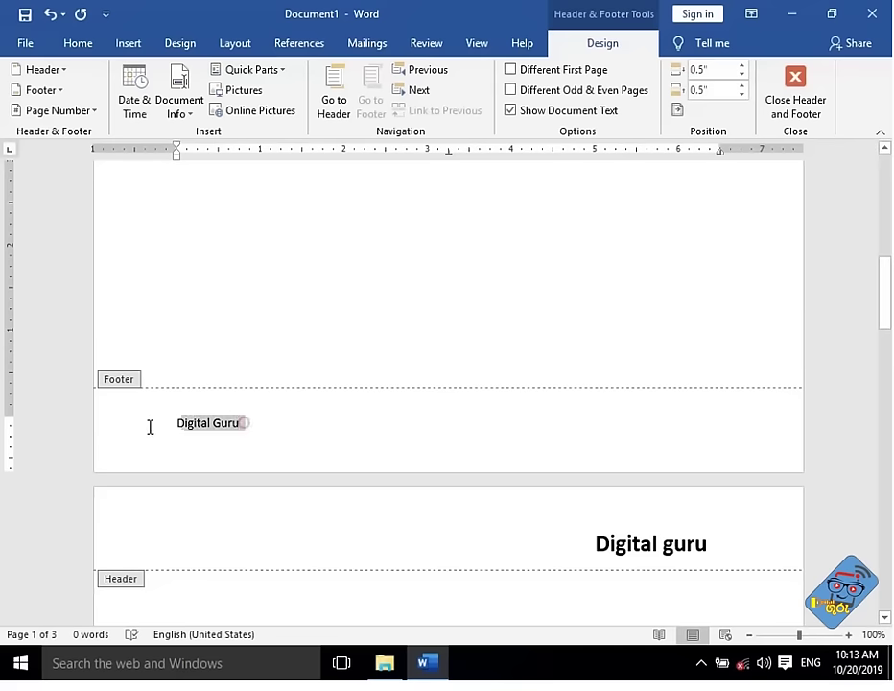
{"action": "left_click", "coordinate": [75, 43]}
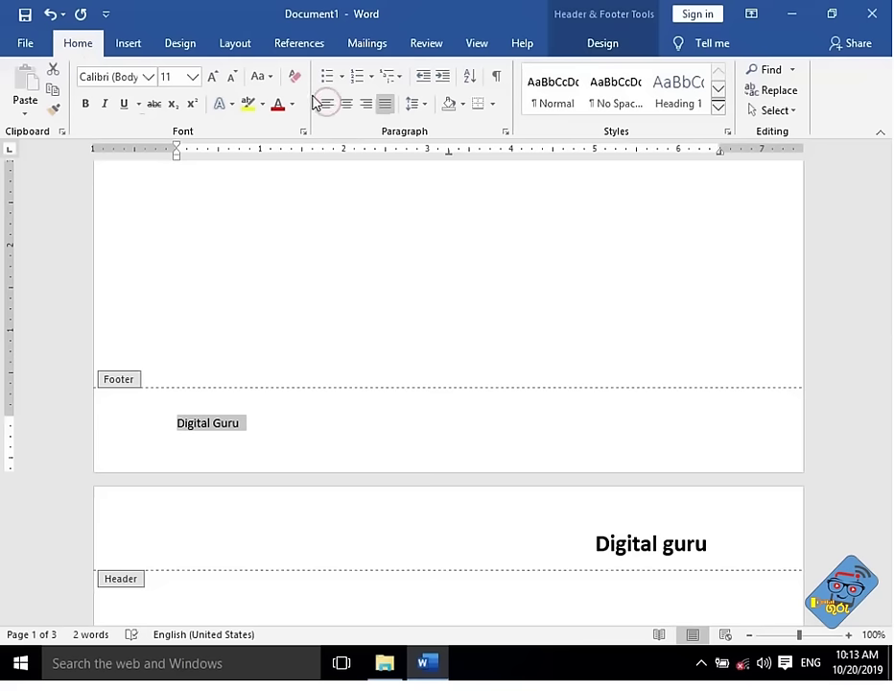
{"action": "left_click", "coordinate": [210, 79]}
{"action": "left_click", "coordinate": [210, 78]}
{"action": "left_click", "coordinate": [210, 79]}
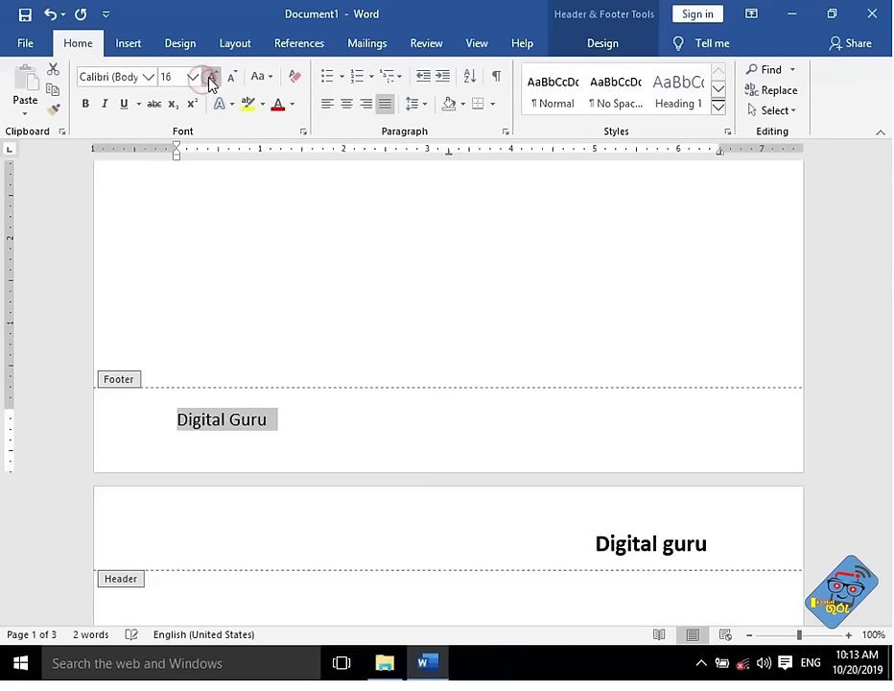
{"action": "left_click", "coordinate": [210, 78]}
{"action": "left_click", "coordinate": [210, 78]}
{"action": "left_click", "coordinate": [211, 79]}
{"action": "left_click", "coordinate": [210, 78]}
- Close the footer and scroll through the pages to check the Digital Guru footer
{"action": "double_click", "coordinate": [426, 292]}
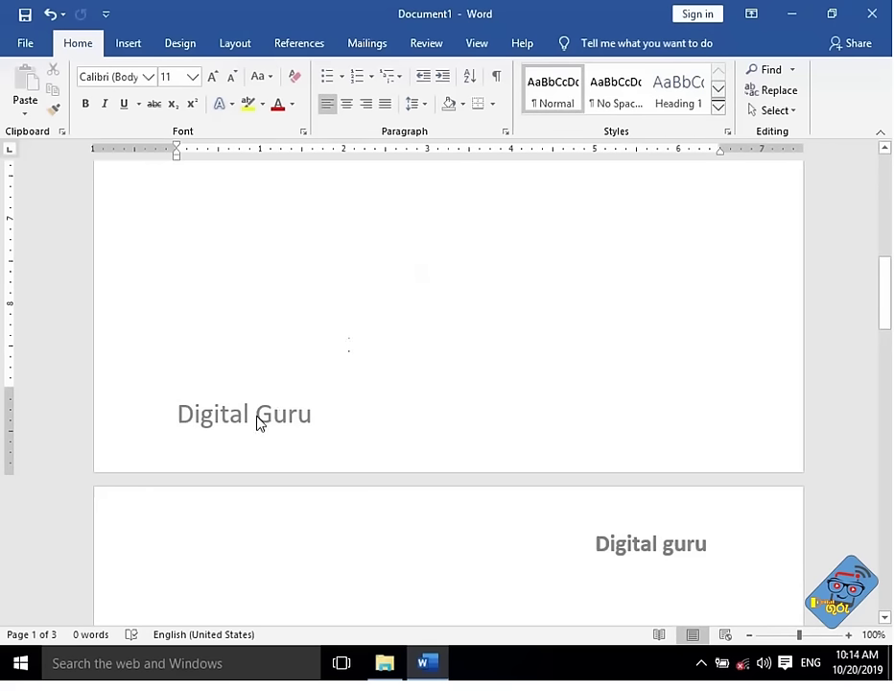
{"action": "scroll", "coordinate": [379, 401], "scroll_direction": "up", "scroll_amount": 4}
{"action": "scroll", "coordinate": [394, 379], "scroll_direction": "up", "scroll_amount": 3}
{"action": "scroll", "coordinate": [397, 373], "scroll_direction": "up", "scroll_amount": 3}
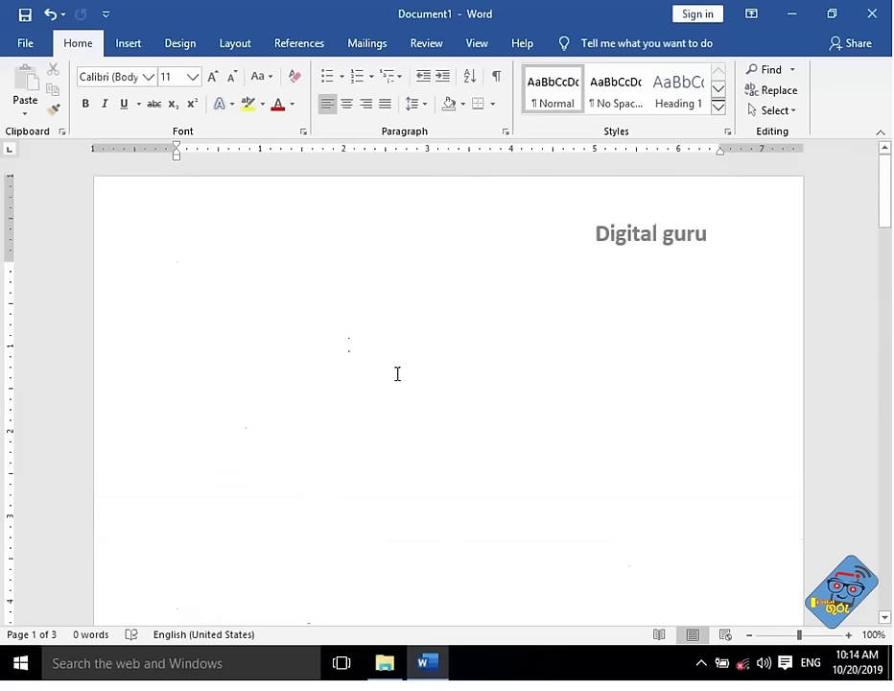
{"action": "scroll", "coordinate": [403, 364], "scroll_direction": "down", "scroll_amount": 5}
{"action": "scroll", "coordinate": [403, 364], "scroll_direction": "down", "scroll_amount": 3}
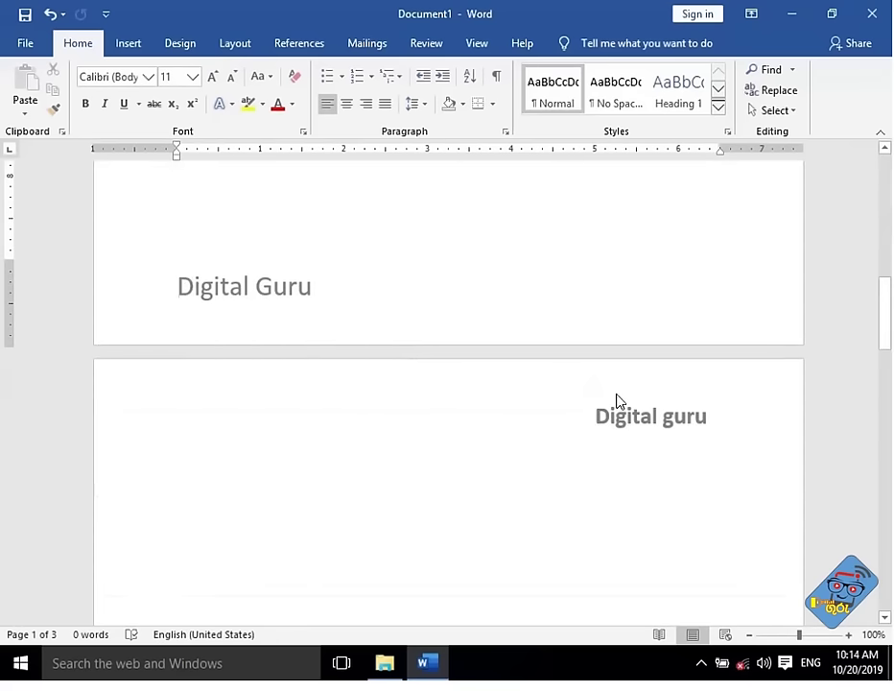
{"action": "scroll", "coordinate": [320, 307], "scroll_direction": "down", "scroll_amount": 4}
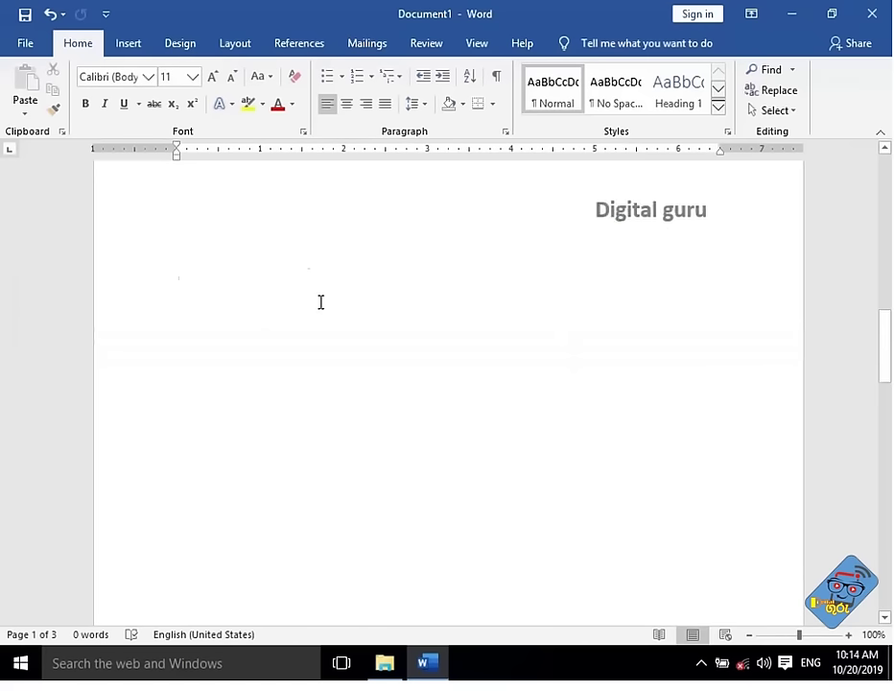
{"action": "scroll", "coordinate": [320, 302], "scroll_direction": "down", "scroll_amount": 4}
{"action": "scroll", "coordinate": [319, 301], "scroll_direction": "down", "scroll_amount": 4}
{"action": "scroll", "coordinate": [322, 302], "scroll_direction": "down", "scroll_amount": 3}
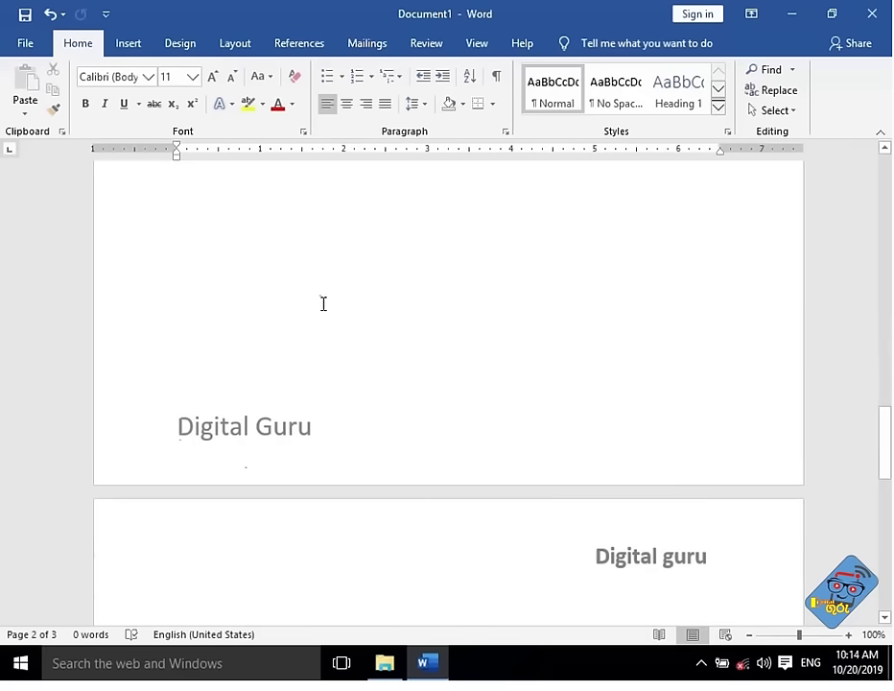
{"action": "scroll", "coordinate": [323, 307], "scroll_direction": "down", "scroll_amount": 2}
{"action": "scroll", "coordinate": [316, 321], "scroll_direction": "down", "scroll_amount": 5}
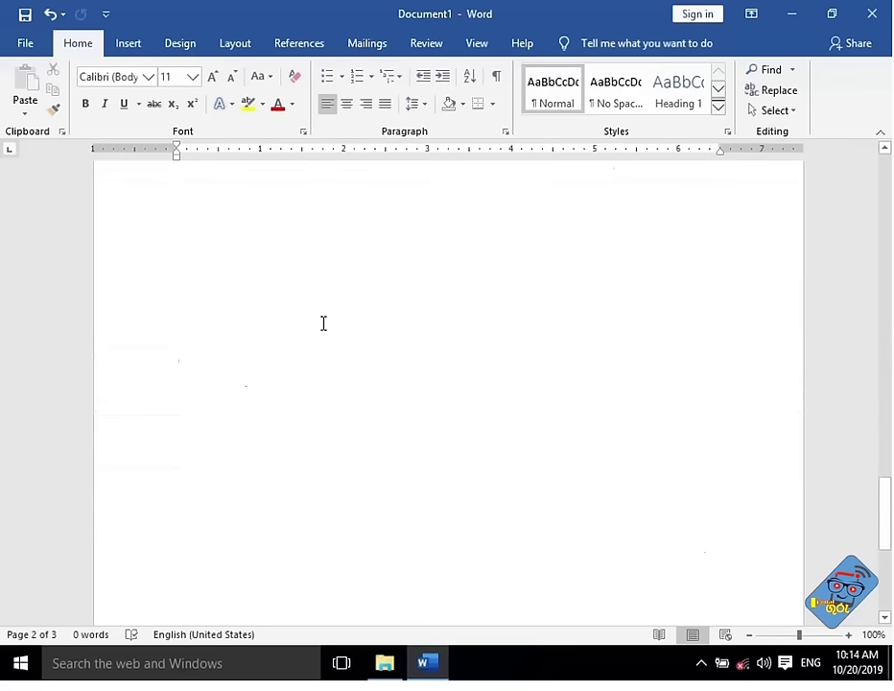
{"action": "scroll", "coordinate": [325, 327], "scroll_direction": "down", "scroll_amount": 3}
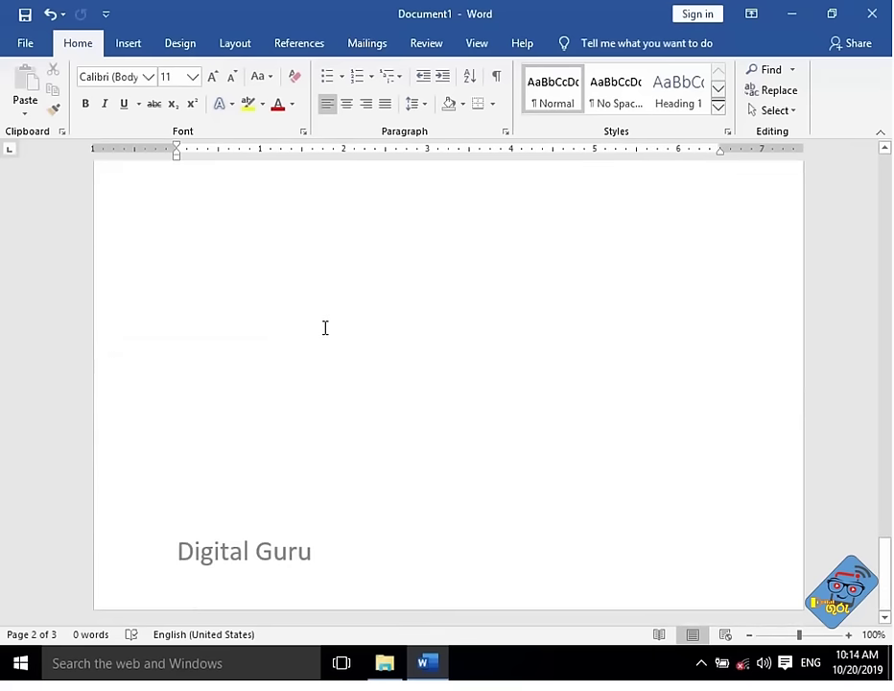
- Insert a page break on blank page 3 to create a fourth page
{"action": "double_click", "coordinate": [575, 415]}
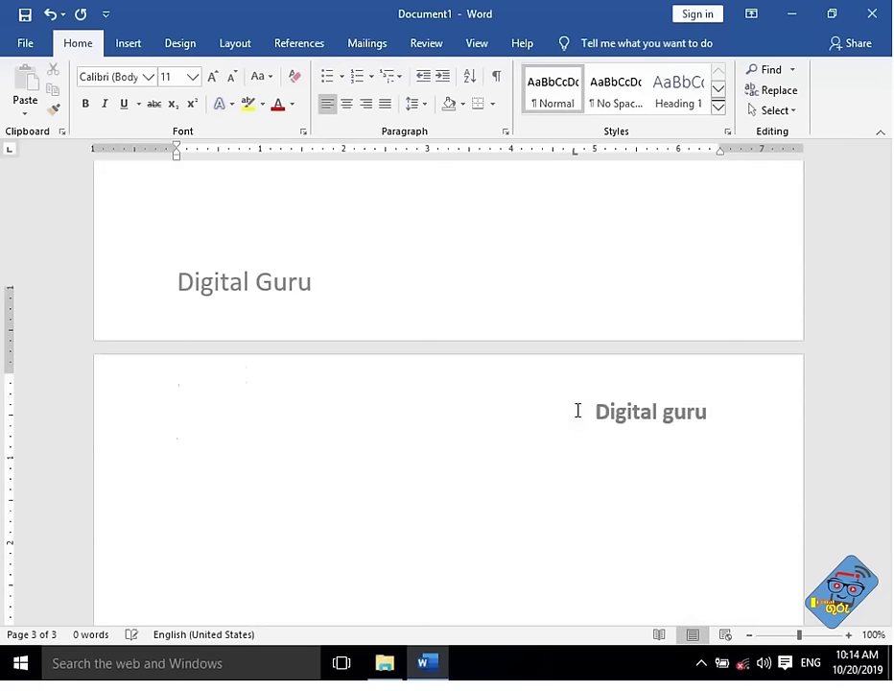
{"action": "key", "text": "ctrl+Return"}
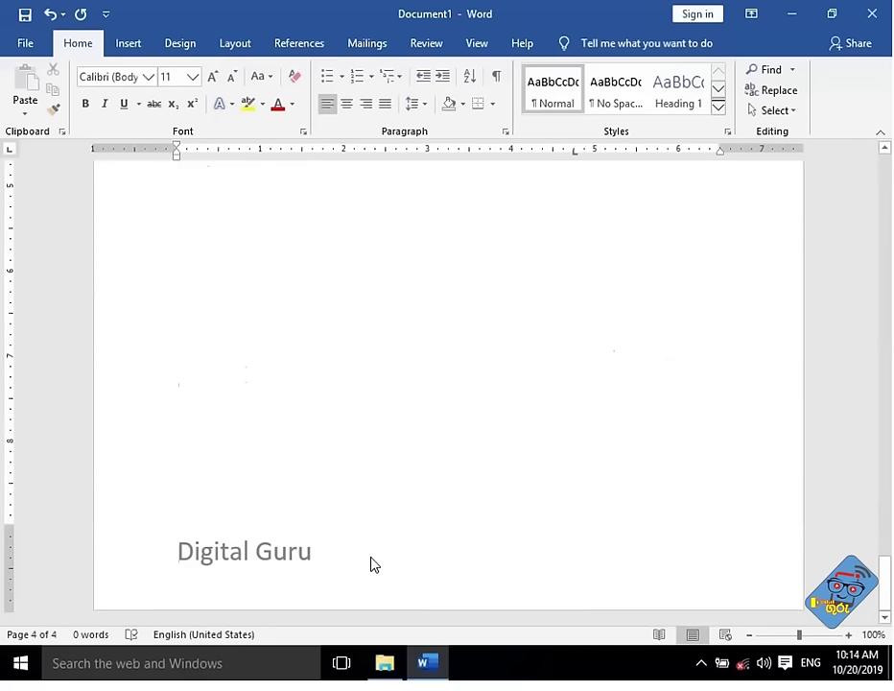
{"action": "scroll", "coordinate": [345, 525], "scroll_direction": "up", "scroll_amount": 1}
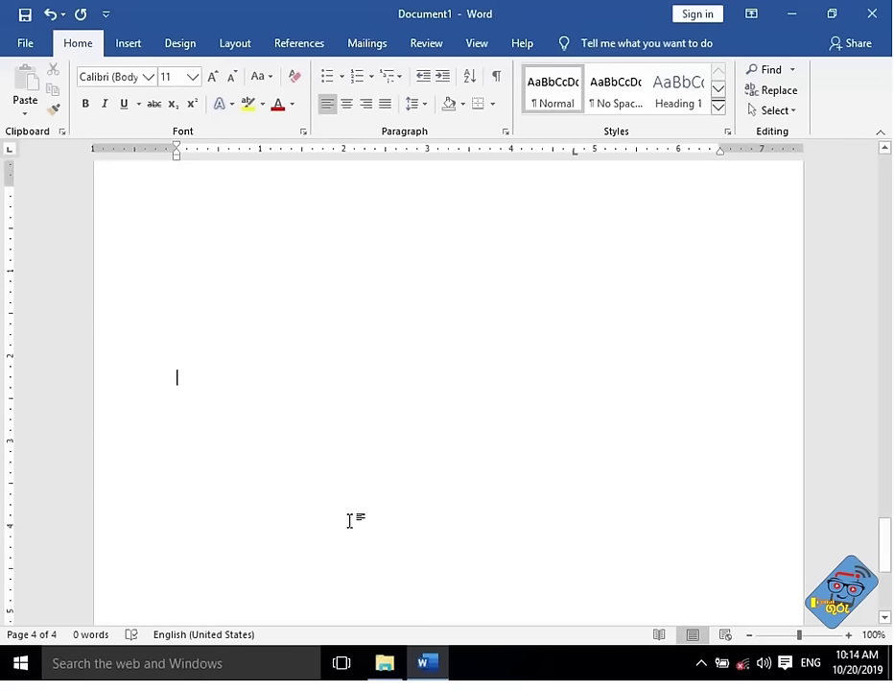
{"action": "scroll", "coordinate": [349, 519], "scroll_direction": "up", "scroll_amount": 5}
{"action": "left_click", "coordinate": [125, 43]}
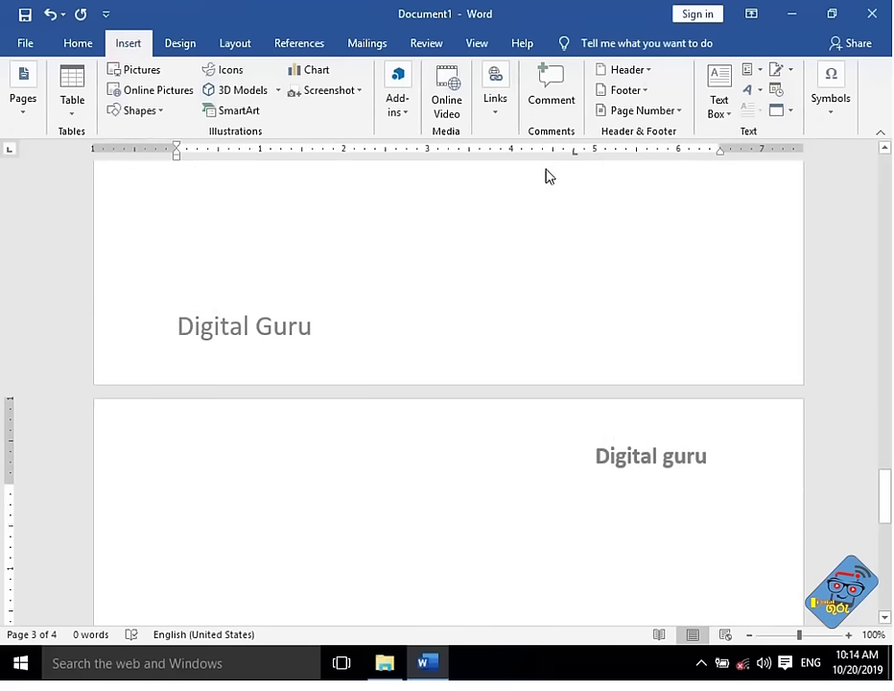
{"action": "left_click_drag", "start_coordinate": [885, 503], "coordinate": [886, 161]}
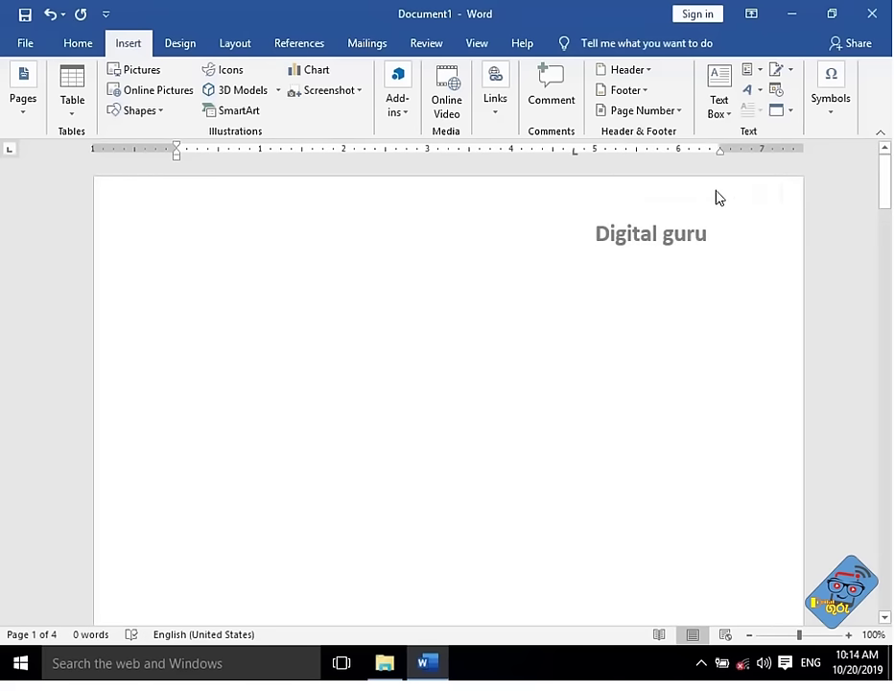
{"action": "left_click", "coordinate": [680, 116]}
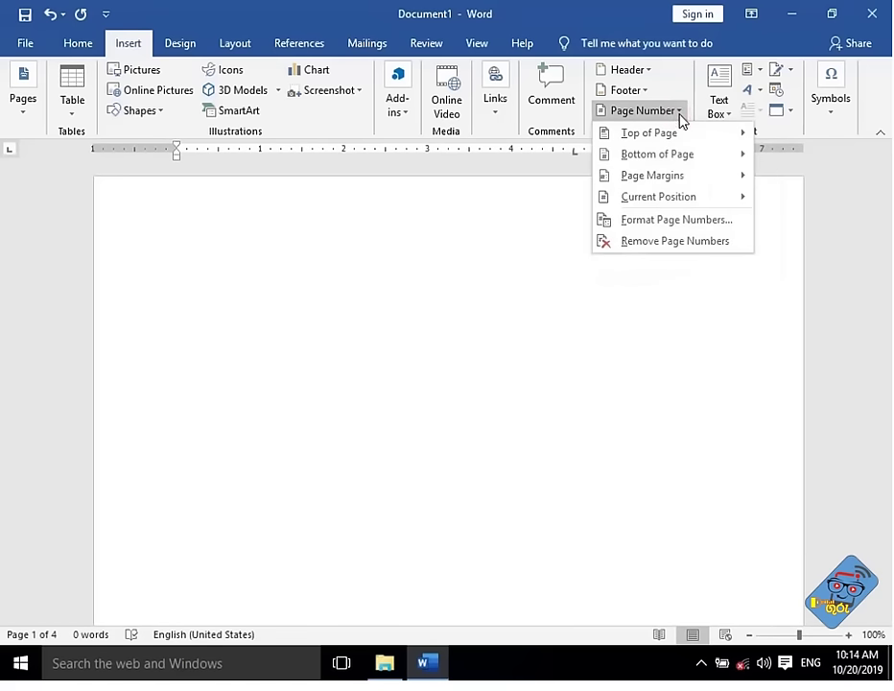
{"action": "mouse_move", "coordinate": [649, 132]}
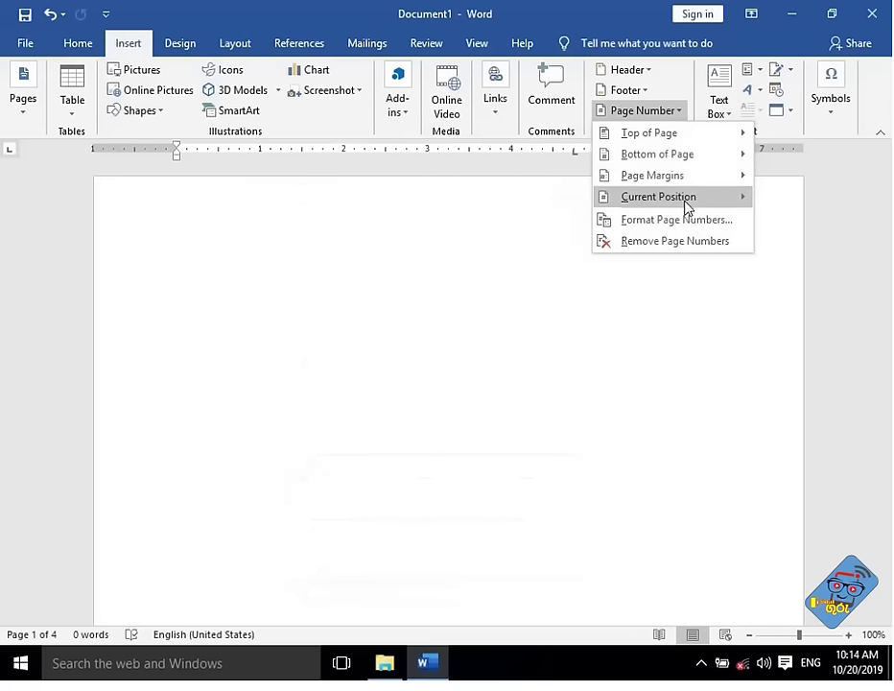
{"action": "mouse_move", "coordinate": [657, 153]}
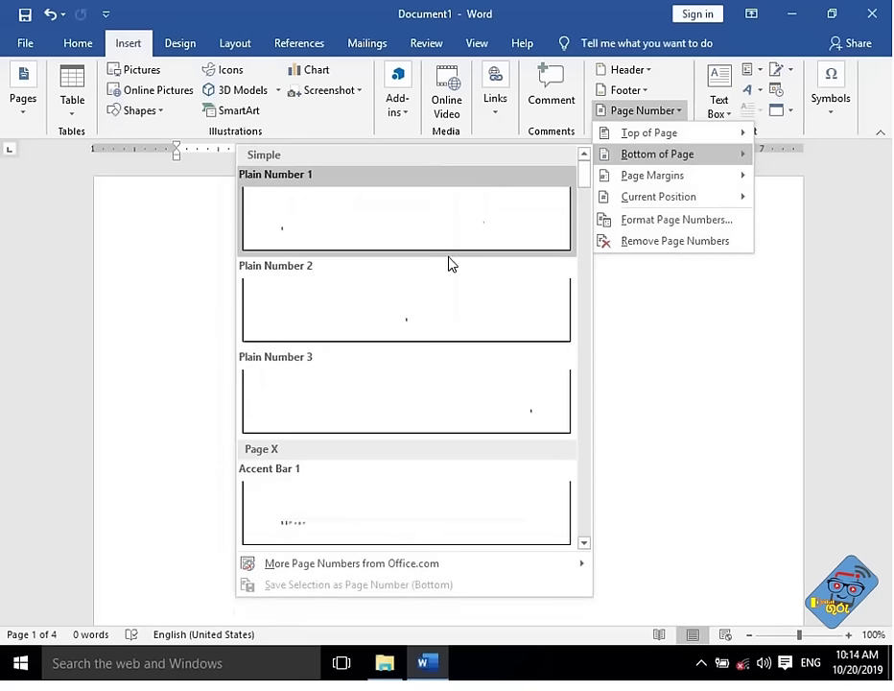
{"action": "scroll", "coordinate": [393, 439], "scroll_direction": "down", "scroll_amount": 5}
{"action": "scroll", "coordinate": [398, 427], "scroll_direction": "down", "scroll_amount": 5}
{"action": "scroll", "coordinate": [398, 427], "scroll_direction": "up", "scroll_amount": 5}
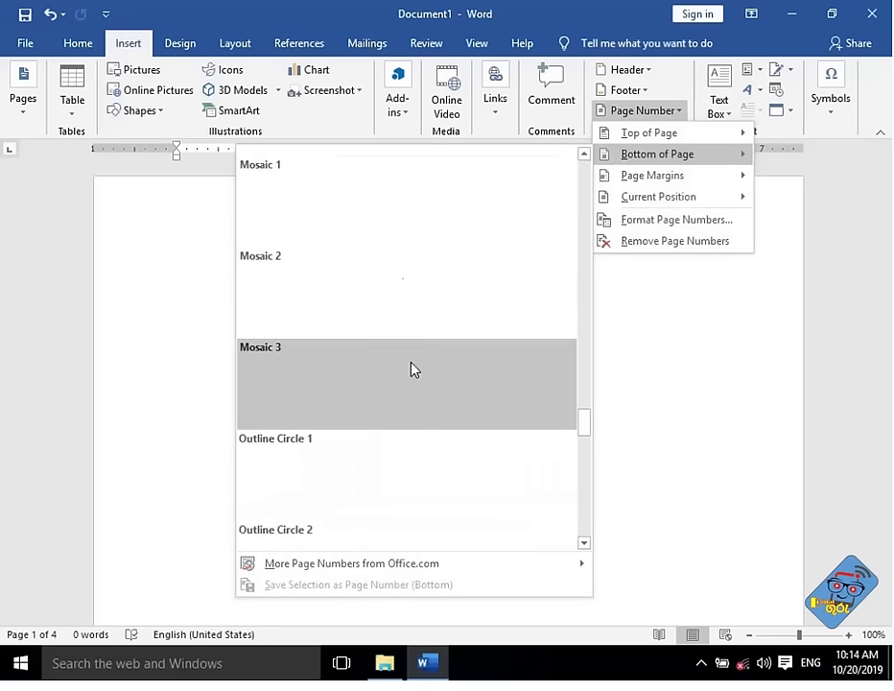
{"action": "scroll", "coordinate": [412, 370], "scroll_direction": "up", "scroll_amount": 3}
{"action": "scroll", "coordinate": [413, 368], "scroll_direction": "up", "scroll_amount": 3}
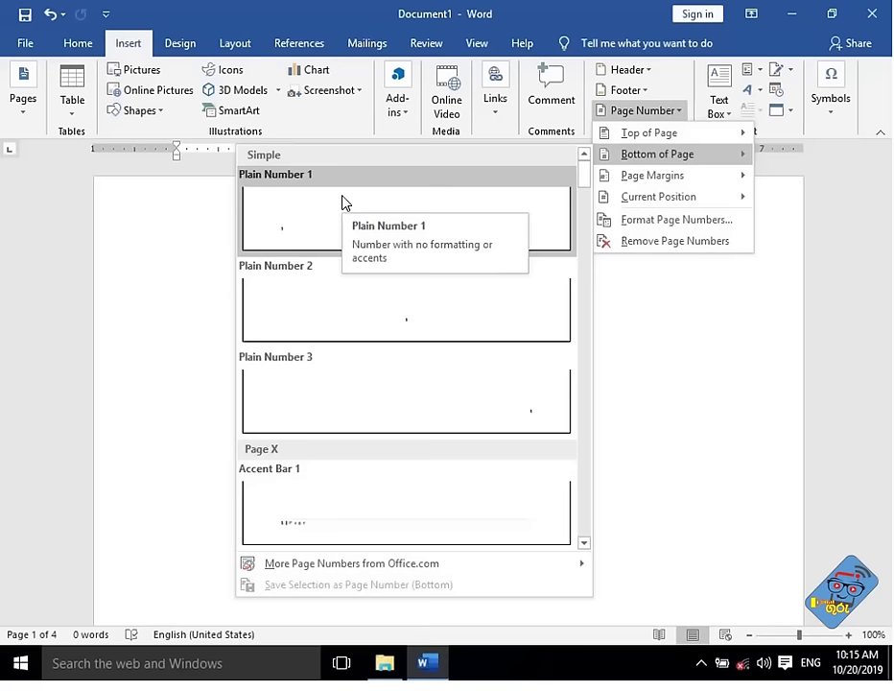
{"action": "left_click", "coordinate": [672, 392]}
{"action": "scroll", "coordinate": [614, 401], "scroll_direction": "down", "scroll_amount": 5}
{"action": "scroll", "coordinate": [475, 435], "scroll_direction": "down", "scroll_amount": 5}
{"action": "scroll", "coordinate": [604, 439], "scroll_direction": "up", "scroll_amount": 3}
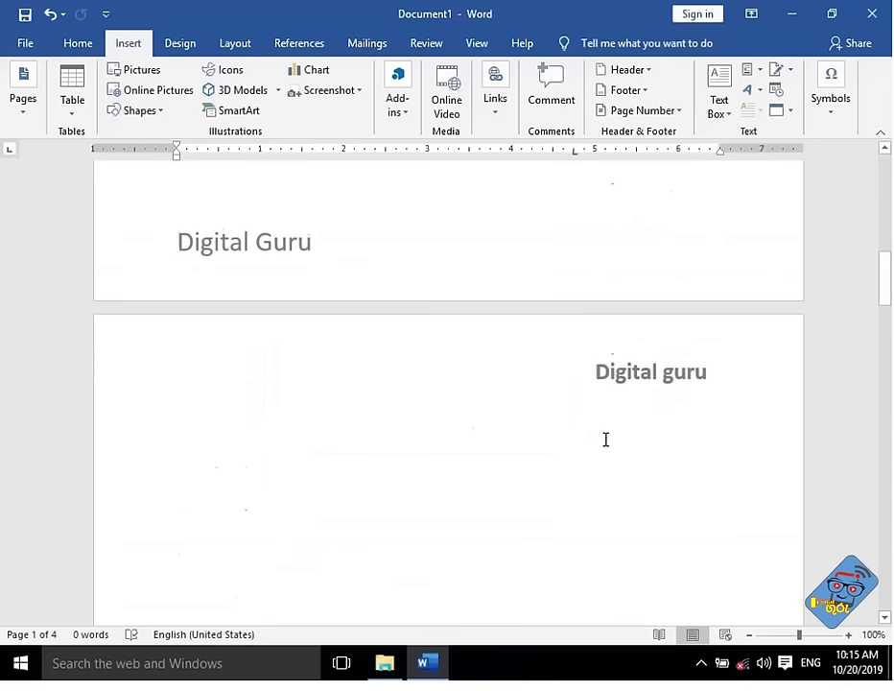
{"action": "scroll", "coordinate": [549, 353], "scroll_direction": "up", "scroll_amount": 1}
- Reopen the footer and position the cursor at its right end after 'Digital Guru'
{"action": "double_click", "coordinate": [537, 324]}
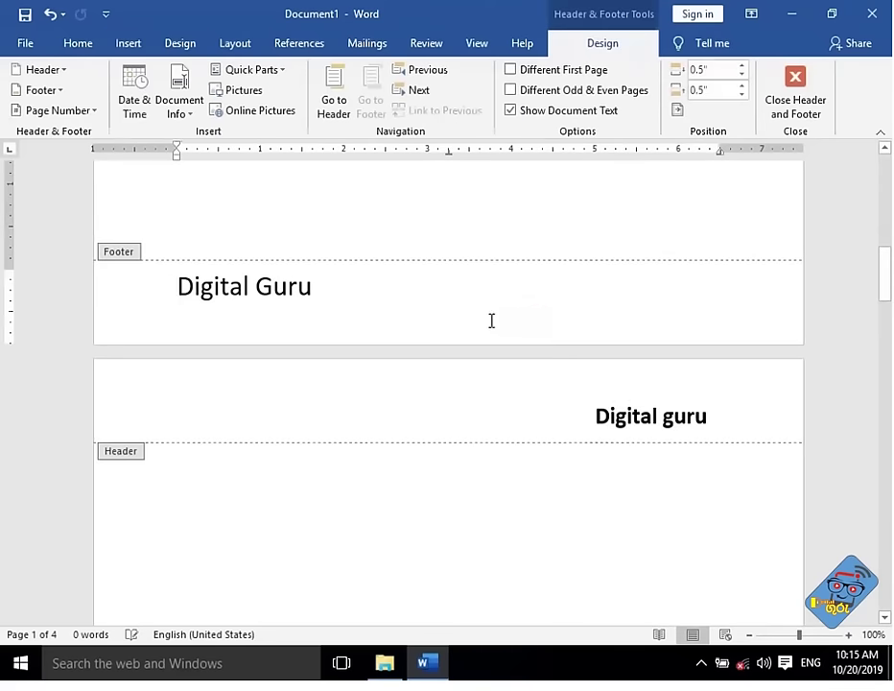
{"action": "left_click", "coordinate": [623, 300]}
{"action": "double_click", "coordinate": [619, 296]}
{"action": "double_click", "coordinate": [619, 296]}
{"action": "left_click", "coordinate": [720, 287]}
- Insert a plain page number at the current footer position and close footer editing
{"action": "left_click", "coordinate": [128, 46]}
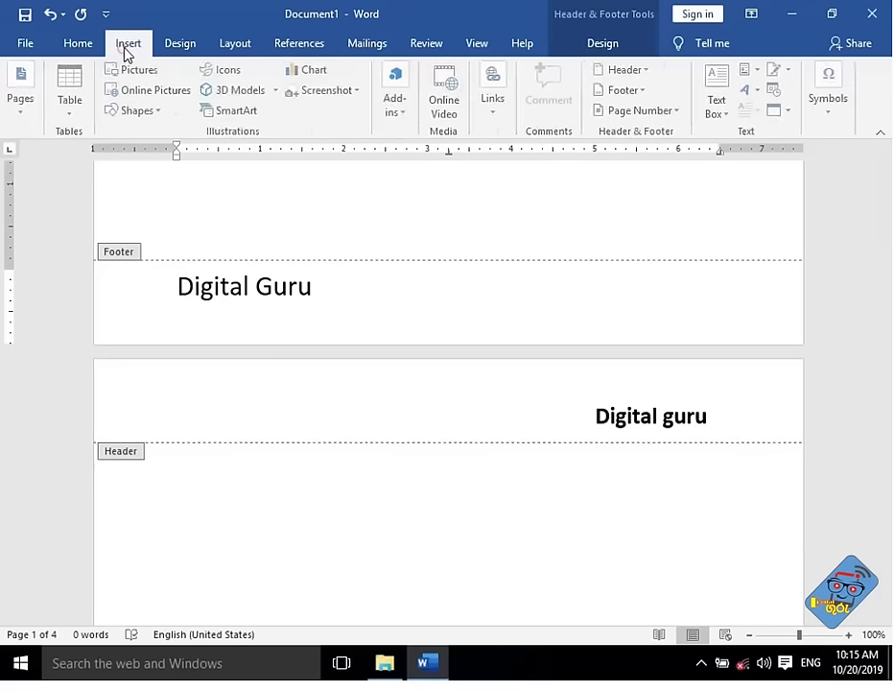
{"action": "left_click", "coordinate": [668, 110]}
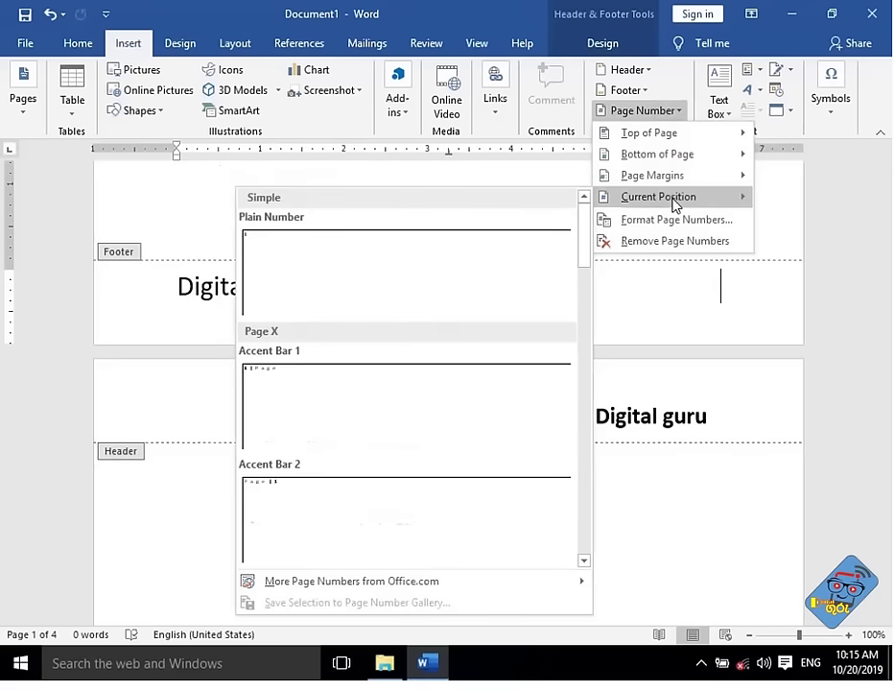
{"action": "mouse_move", "coordinate": [658, 196]}
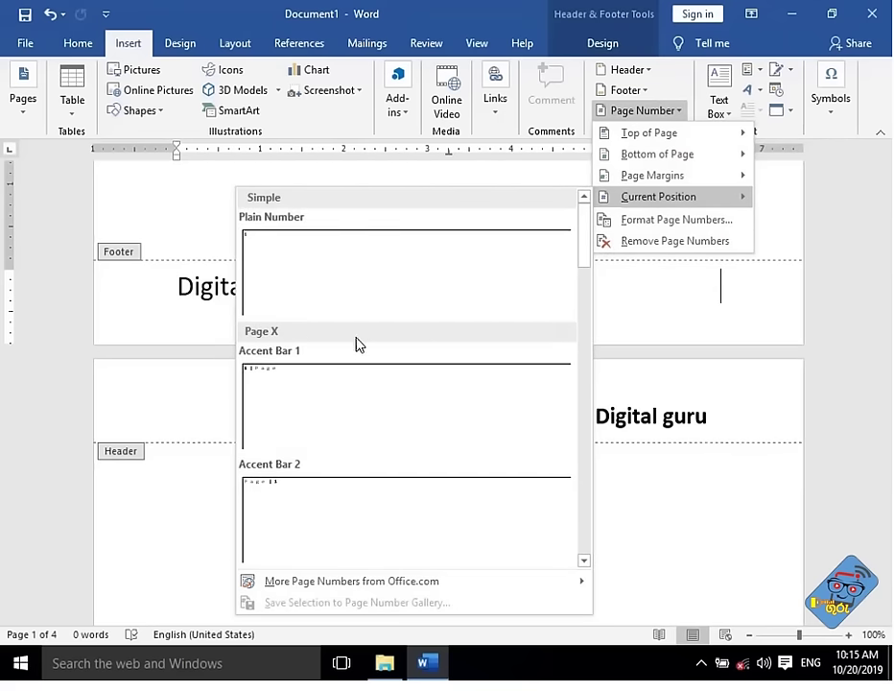
{"action": "left_click", "coordinate": [338, 273]}
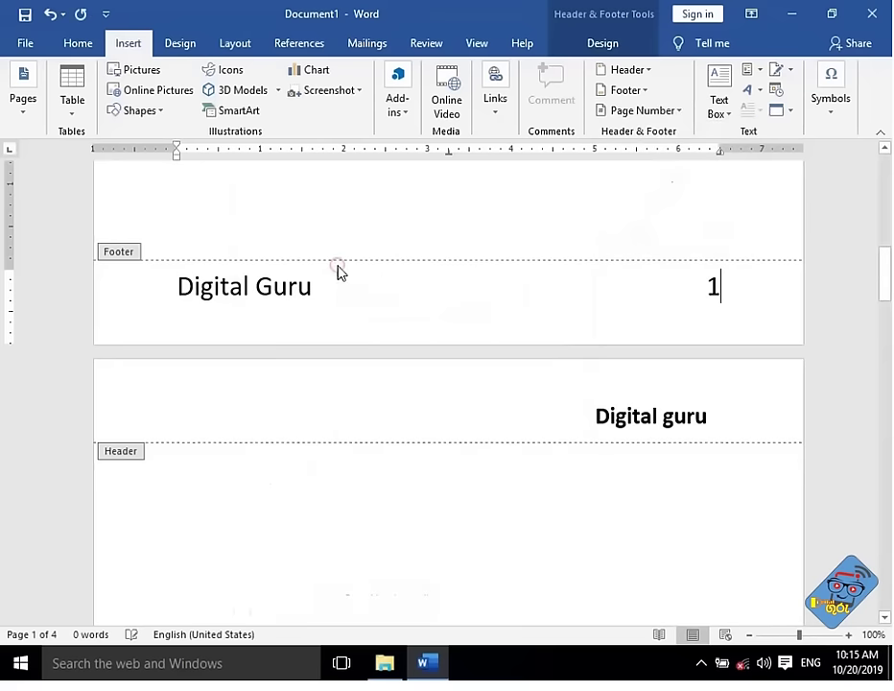
{"action": "double_click", "coordinate": [695, 290]}
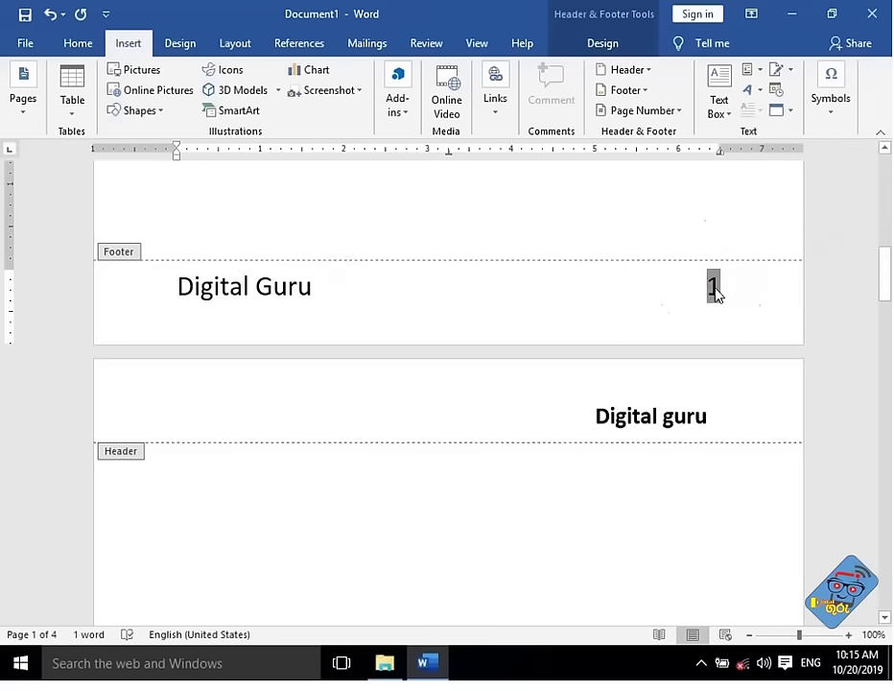
{"action": "left_click", "coordinate": [723, 282]}
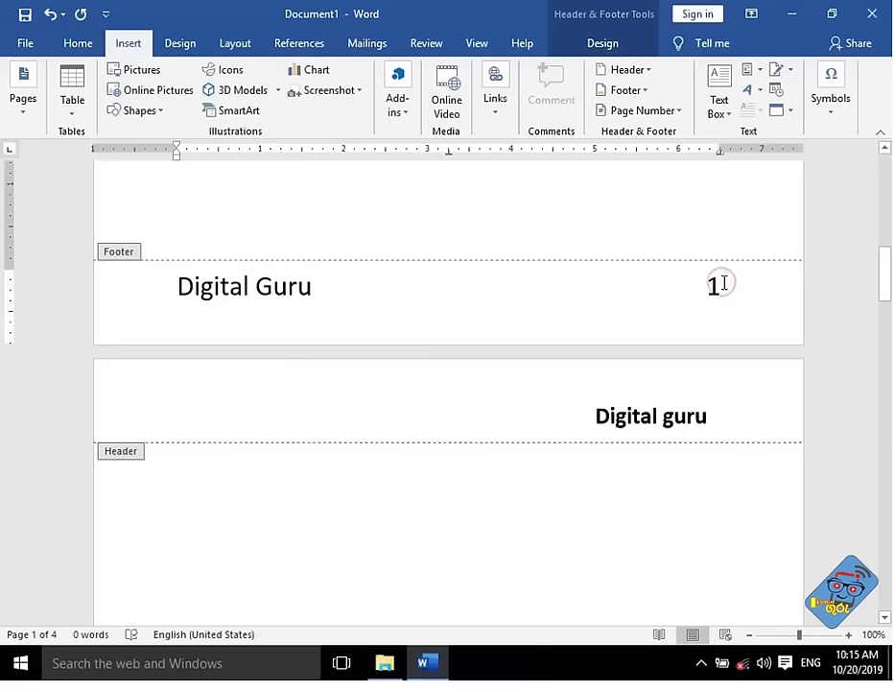
{"action": "double_click", "coordinate": [696, 200]}
{"action": "scroll", "coordinate": [701, 207], "scroll_direction": "down", "scroll_amount": 3}
{"action": "scroll", "coordinate": [706, 230], "scroll_direction": "down", "scroll_amount": 3}
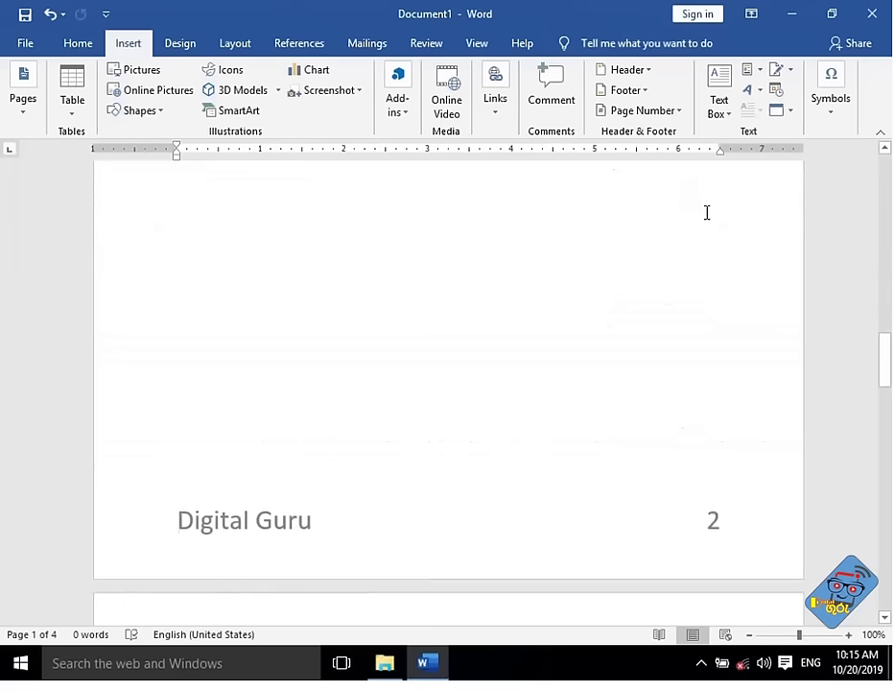
{"action": "scroll", "coordinate": [708, 259], "scroll_direction": "down", "scroll_amount": 4}
{"action": "scroll", "coordinate": [714, 326], "scroll_direction": "down", "scroll_amount": 4}
{"action": "scroll", "coordinate": [717, 297], "scroll_direction": "down", "scroll_amount": 5}
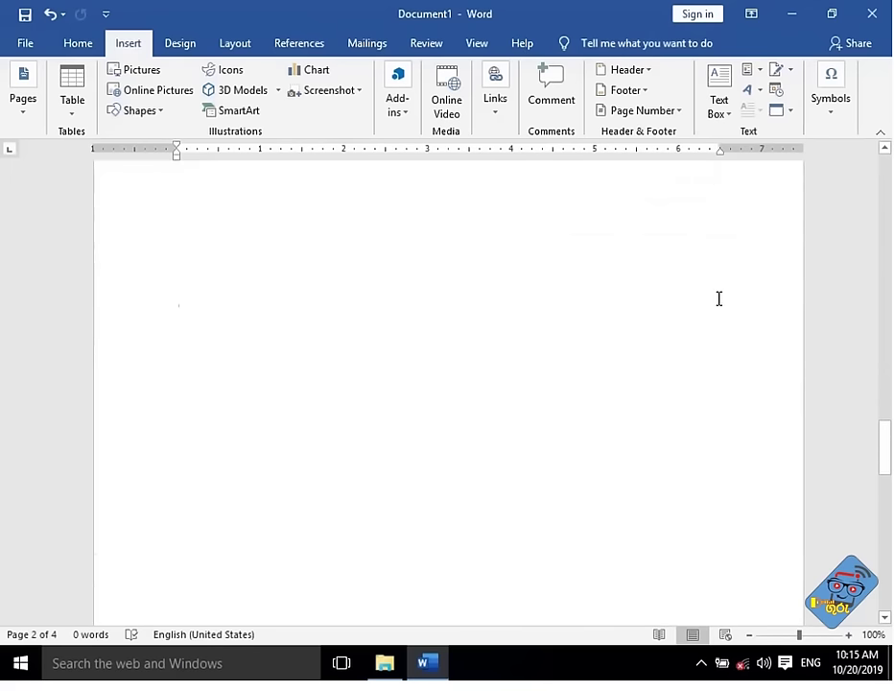
{"action": "scroll", "coordinate": [718, 297], "scroll_direction": "down", "scroll_amount": 5}
{"action": "scroll", "coordinate": [719, 297], "scroll_direction": "down", "scroll_amount": 4}
{"action": "scroll", "coordinate": [717, 318], "scroll_direction": "down", "scroll_amount": 5}
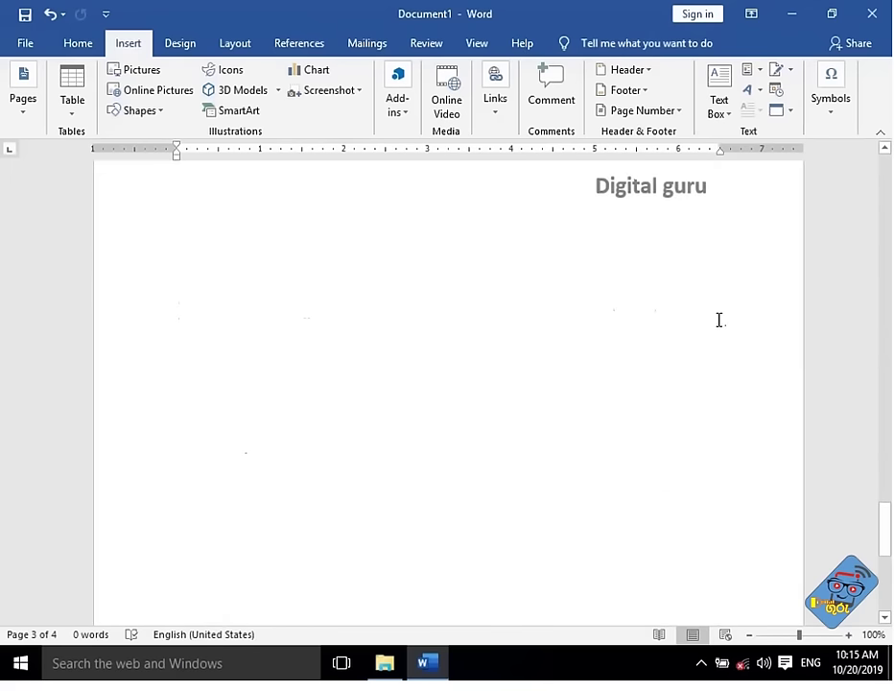
{"action": "scroll", "coordinate": [720, 319], "scroll_direction": "down", "scroll_amount": 8}
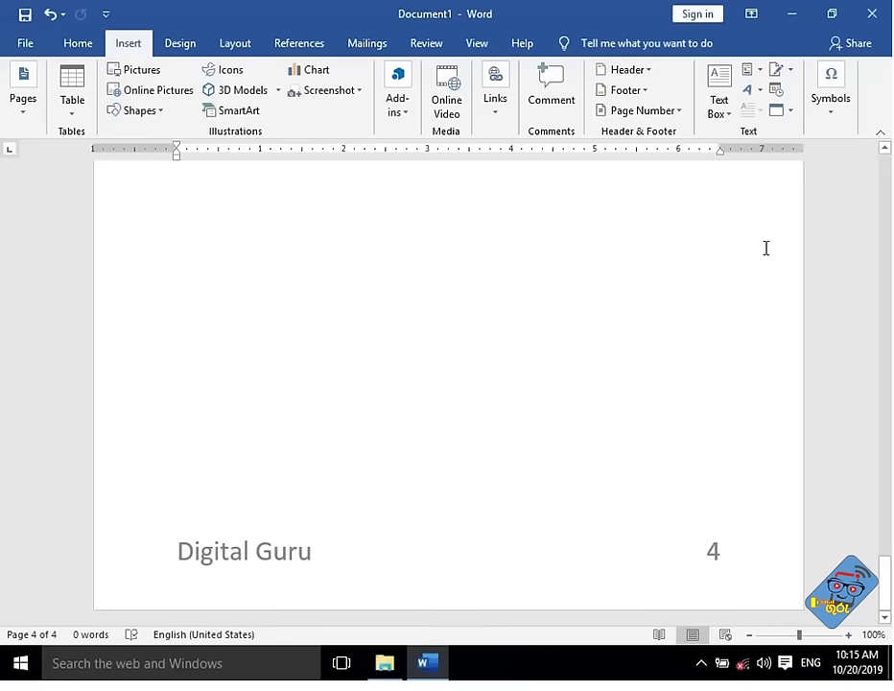
{"action": "scroll", "coordinate": [824, 163], "scroll_direction": "up", "scroll_amount": 2}
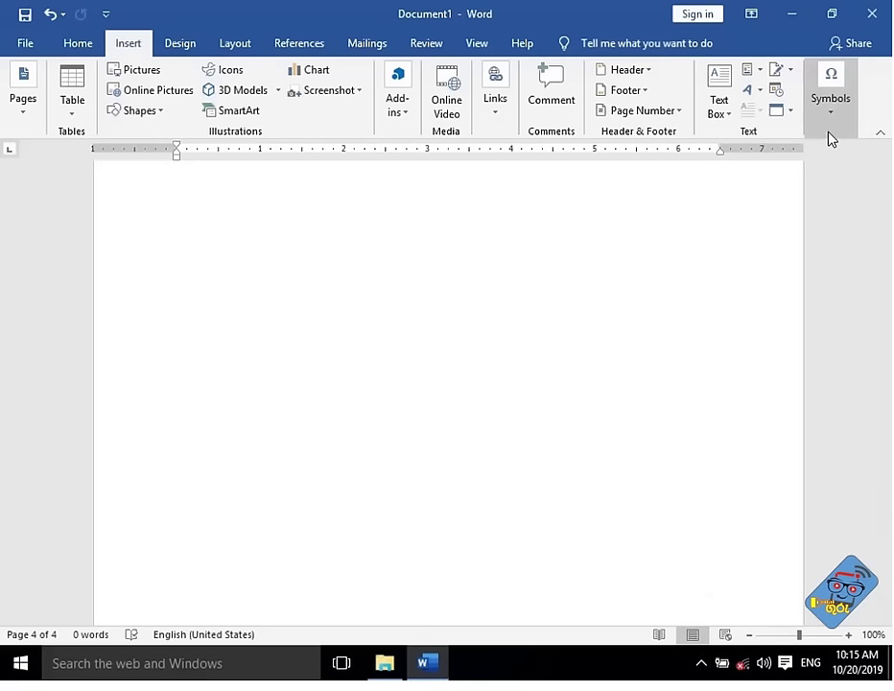
- Put the cursor at the top of page 4 and show the Symbol dropdown's common symbols
{"action": "left_click", "coordinate": [832, 129]}
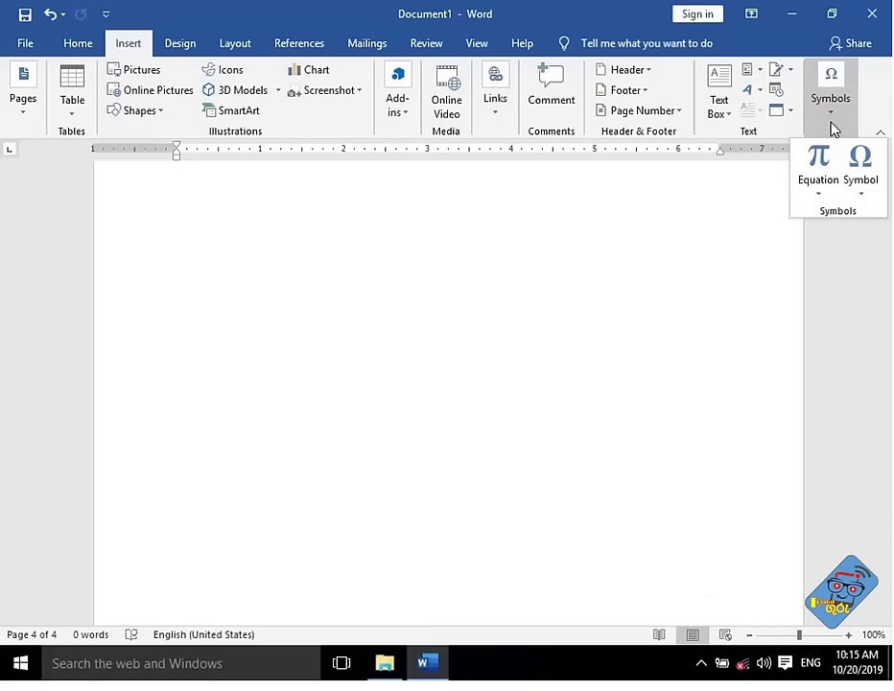
{"action": "left_click", "coordinate": [405, 291]}
{"action": "scroll", "coordinate": [329, 303], "scroll_direction": "up", "scroll_amount": 3}
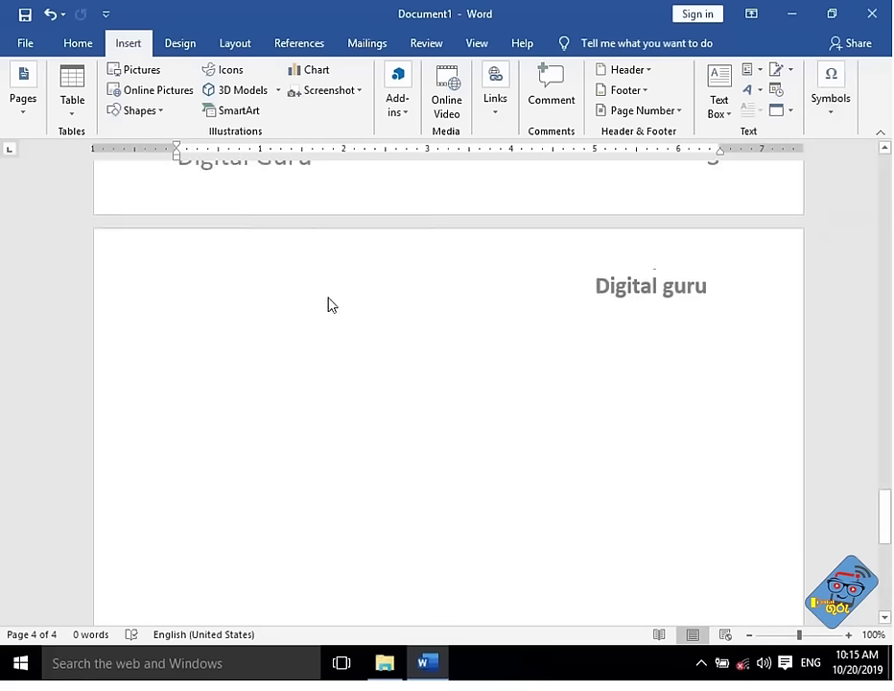
{"action": "scroll", "coordinate": [337, 307], "scroll_direction": "up", "scroll_amount": 2}
{"action": "scroll", "coordinate": [345, 303], "scroll_direction": "down", "scroll_amount": 3}
{"action": "scroll", "coordinate": [351, 297], "scroll_direction": "down", "scroll_amount": 3}
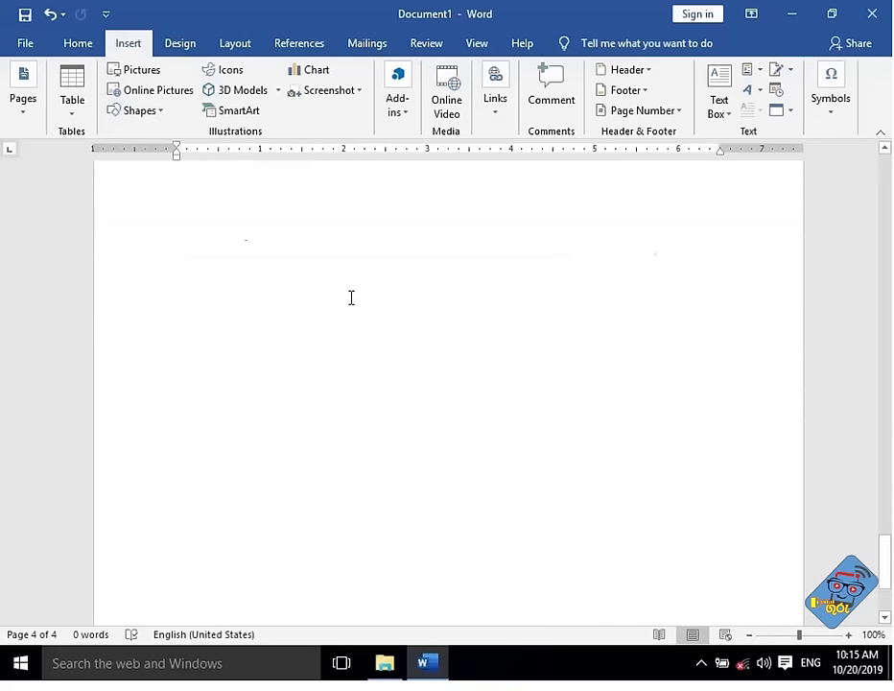
{"action": "left_click", "coordinate": [286, 282]}
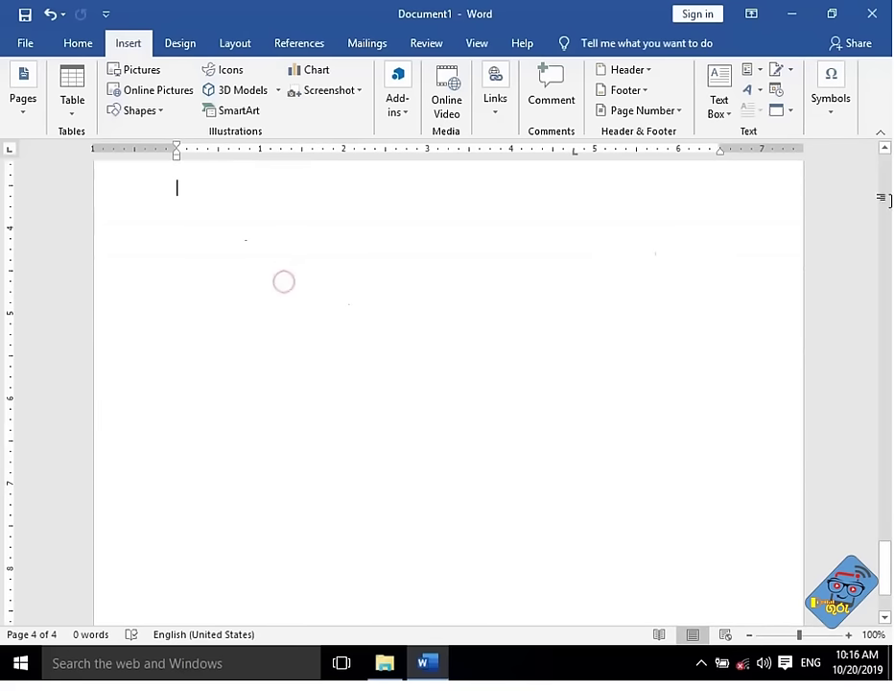
{"action": "left_click", "coordinate": [831, 121]}
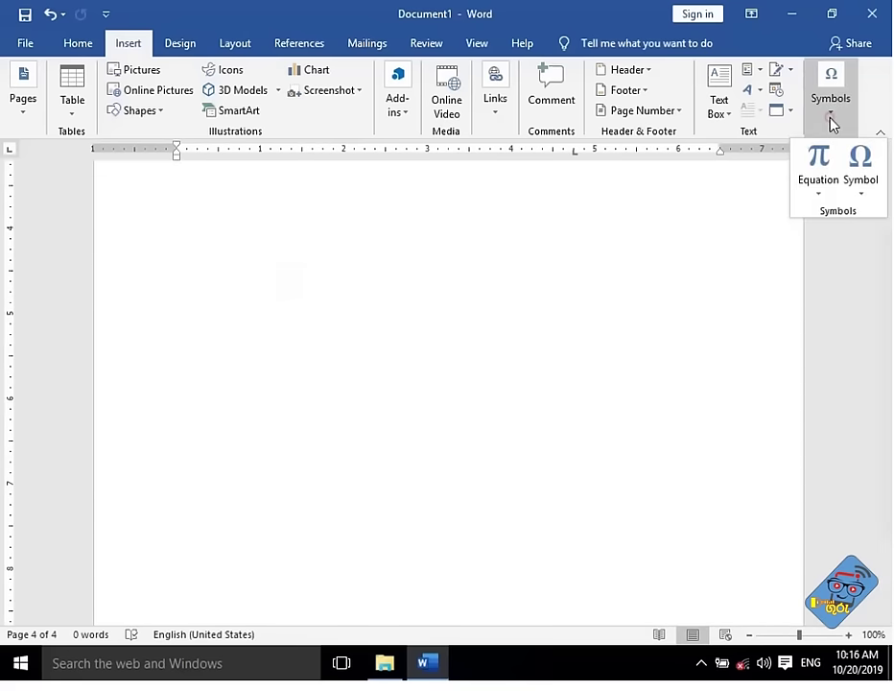
{"action": "left_click", "coordinate": [866, 190]}
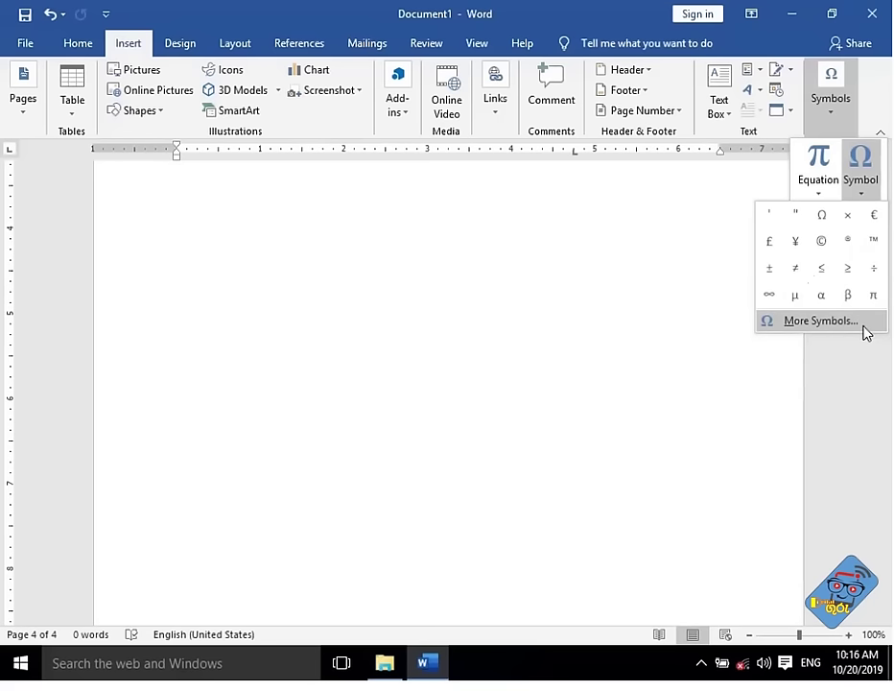
- Insert the built-in Binomial Theorem equation on page 4 and type an extra x inside its bracket
{"action": "left_click", "coordinate": [820, 193]}
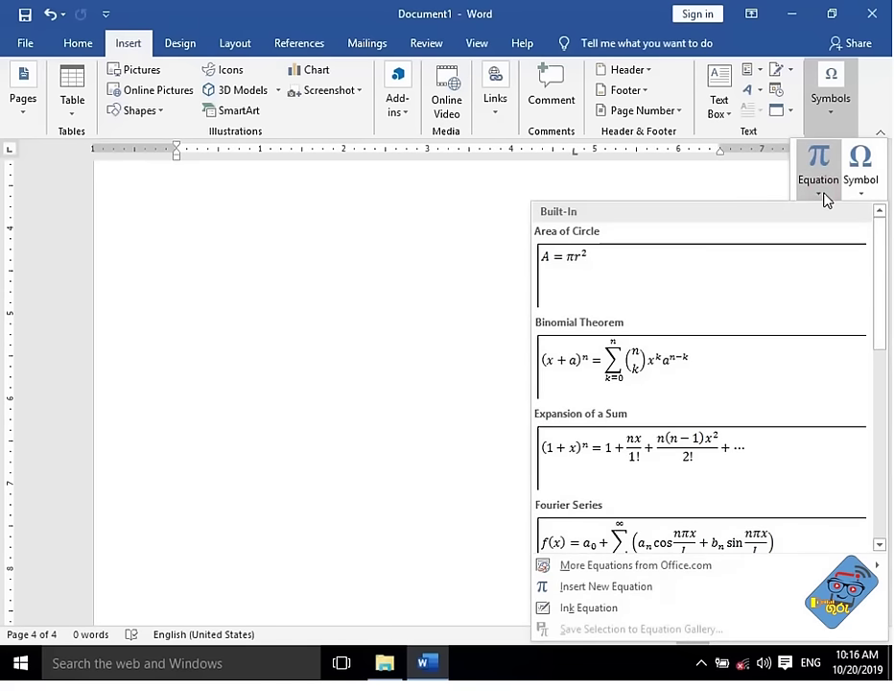
{"action": "scroll", "coordinate": [702, 379], "scroll_direction": "down", "scroll_amount": 5}
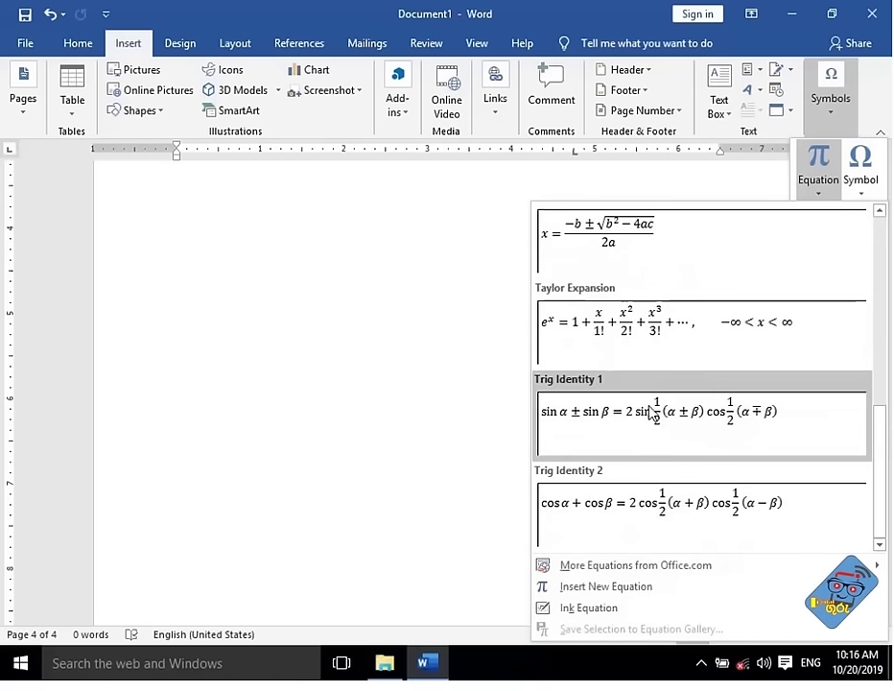
{"action": "scroll", "coordinate": [659, 395], "scroll_direction": "up", "scroll_amount": 3}
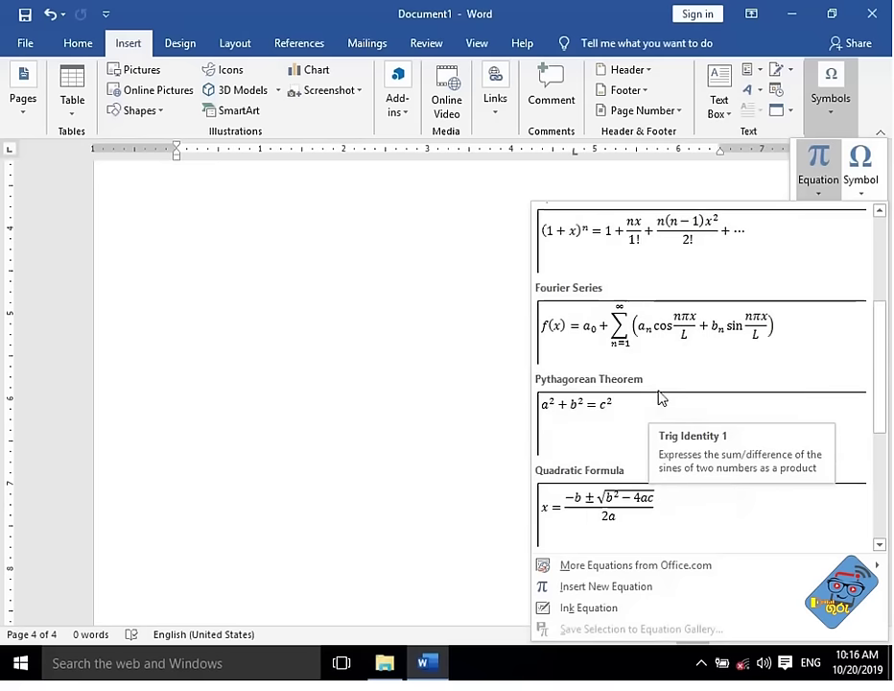
{"action": "scroll", "coordinate": [658, 395], "scroll_direction": "up", "scroll_amount": 3}
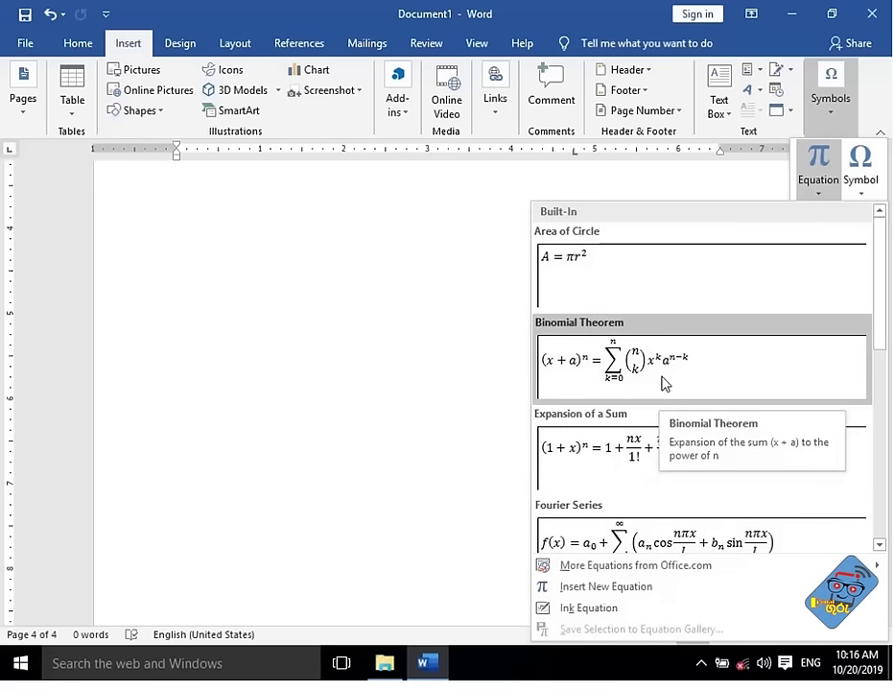
{"action": "left_click", "coordinate": [658, 382]}
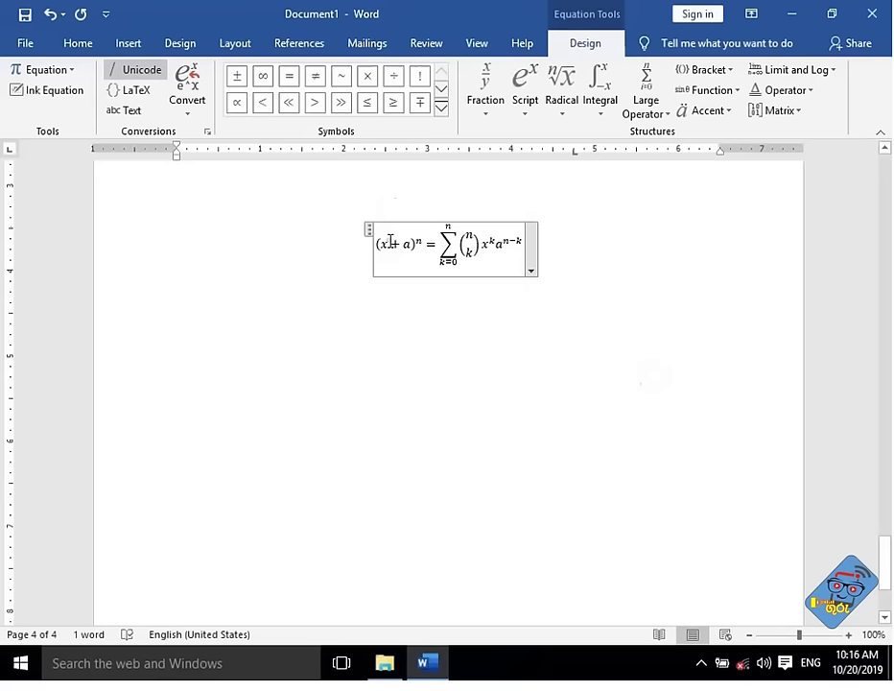
{"action": "left_click", "coordinate": [390, 241]}
{"action": "type", "text": "x"}
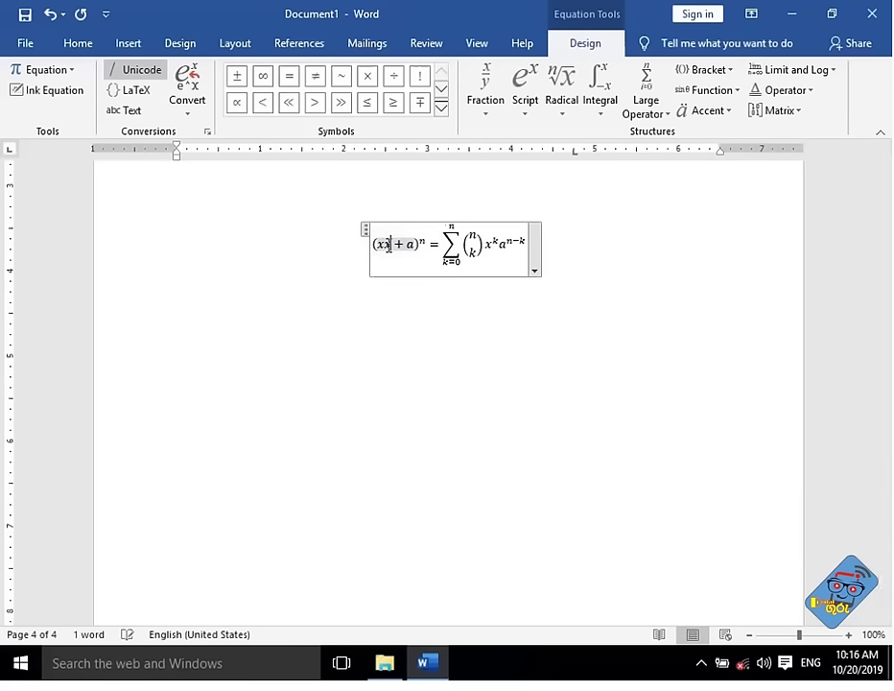